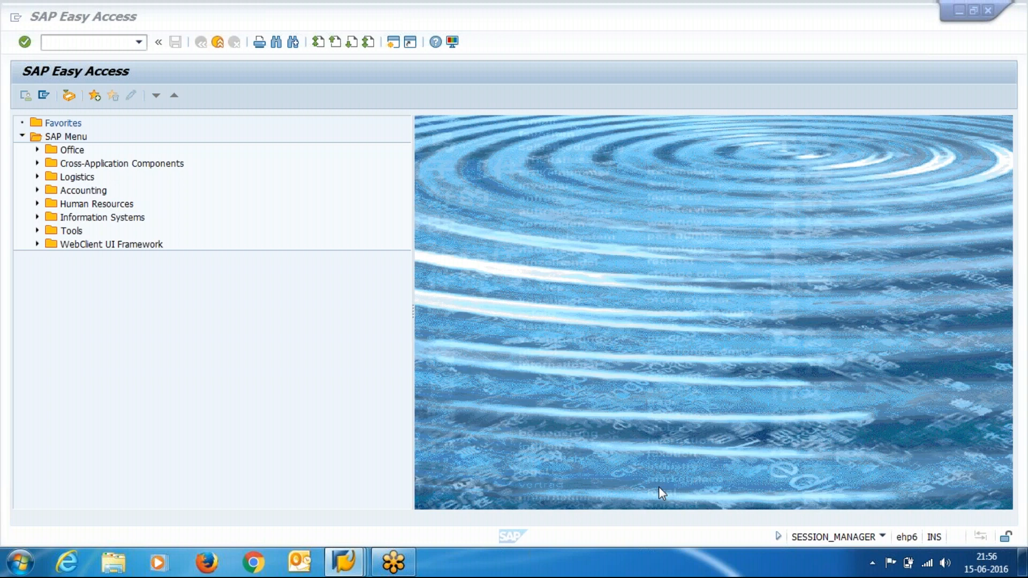
Open transaction MB1C for entering other goods receipts
{"action": "left_click", "coordinate": [95, 42]}
{"action": "type", "text": "mb"}
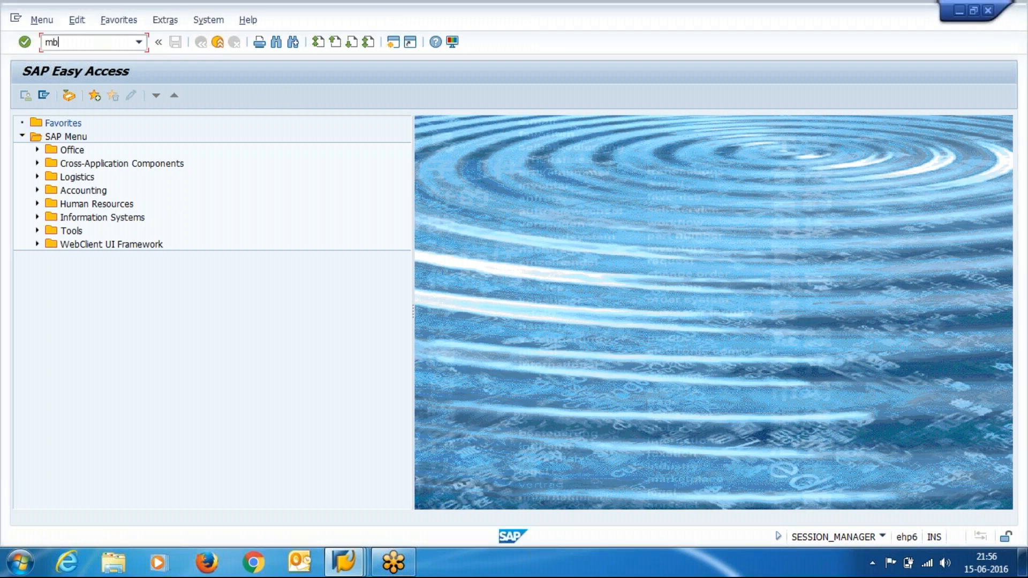
{"action": "type", "text": "1c"}
{"action": "key", "text": "Return"}
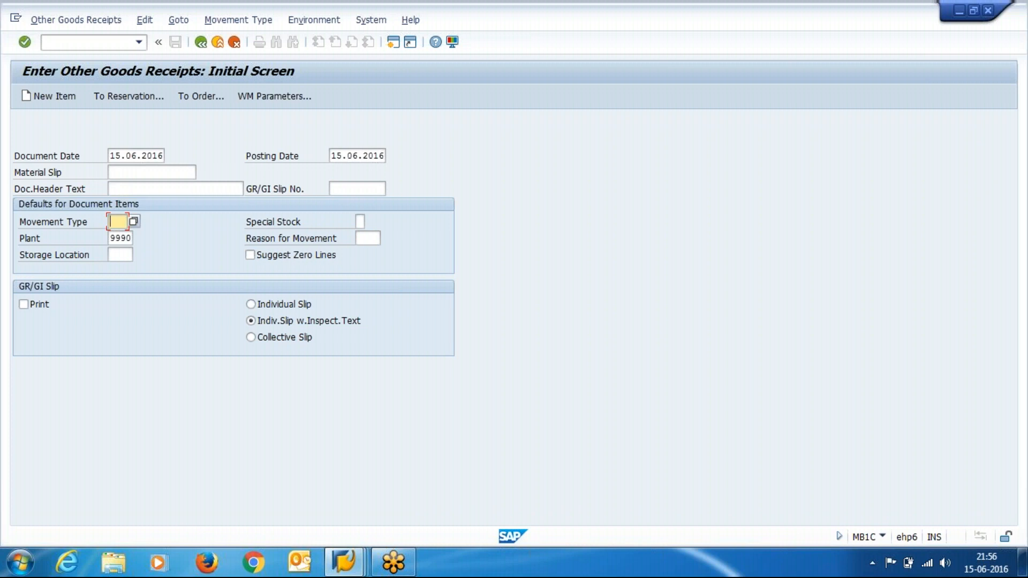
Review the 501 variants among the movement types and choose 501, receipt without purchase order into warehouse
{"action": "left_click", "coordinate": [133, 221]}
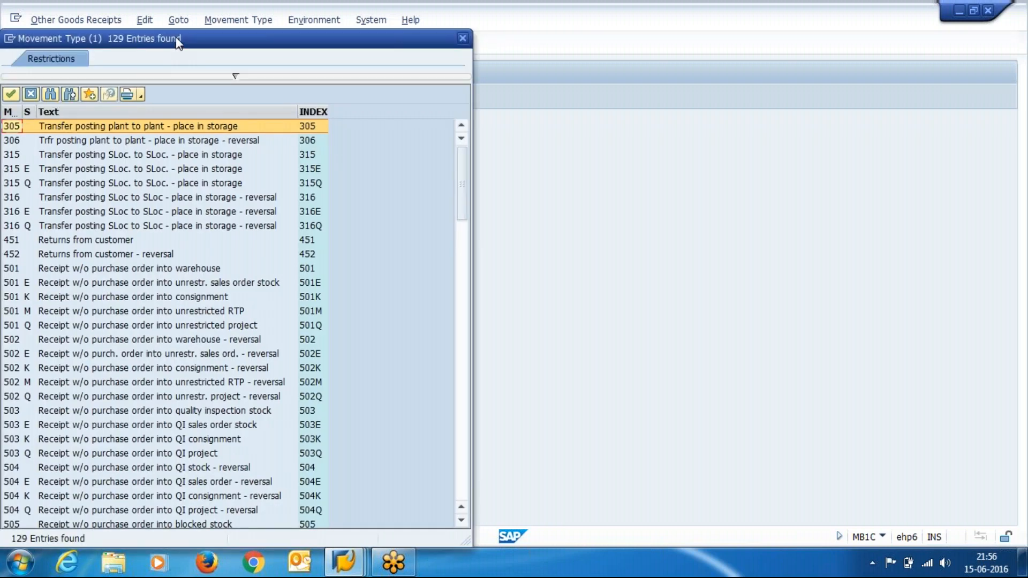
{"action": "left_click_drag", "start_coordinate": [178, 41], "coordinate": [211, 21]}
{"action": "left_click", "coordinate": [147, 263]}
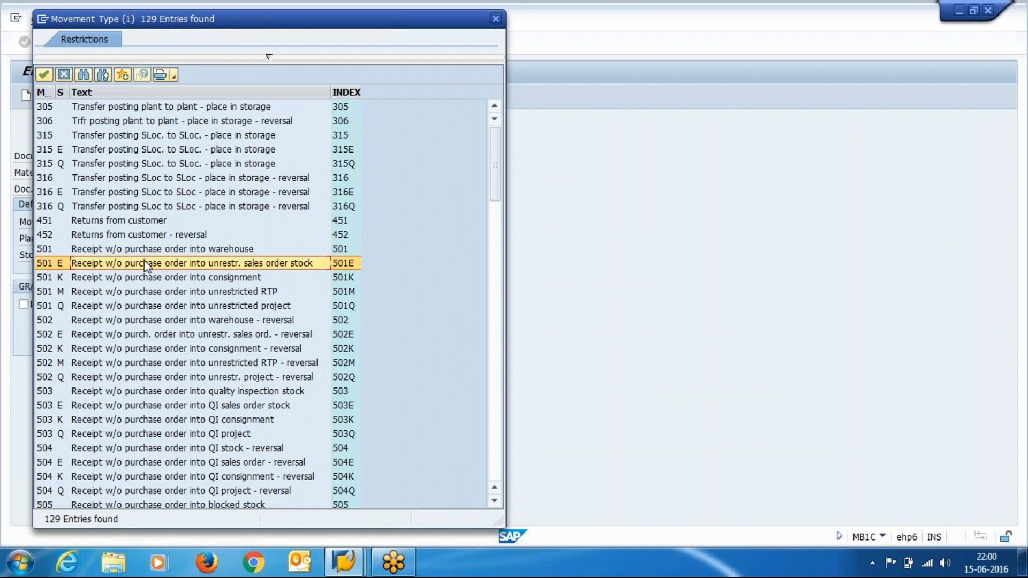
{"action": "left_click", "coordinate": [65, 278]}
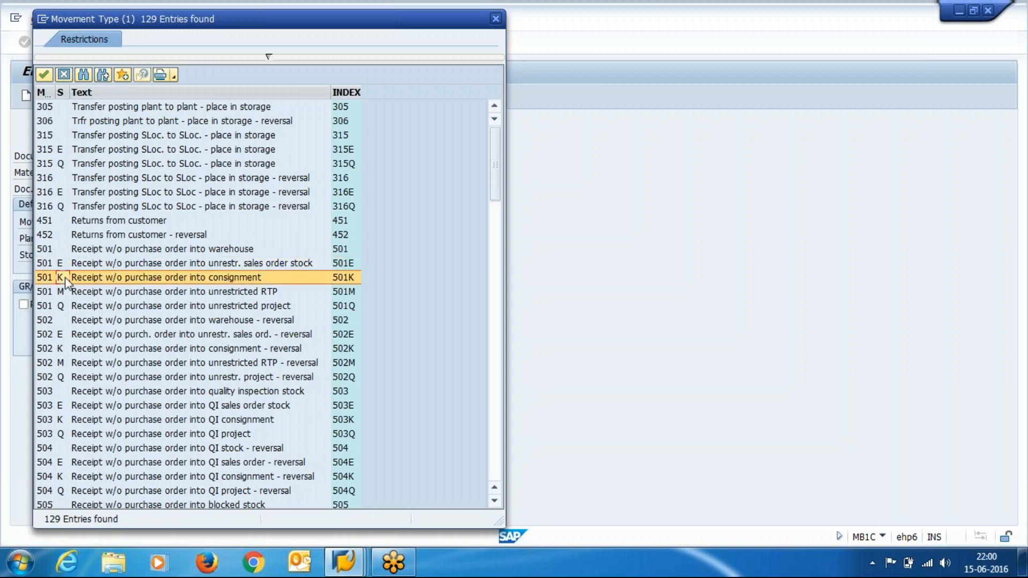
{"action": "left_click", "coordinate": [66, 278]}
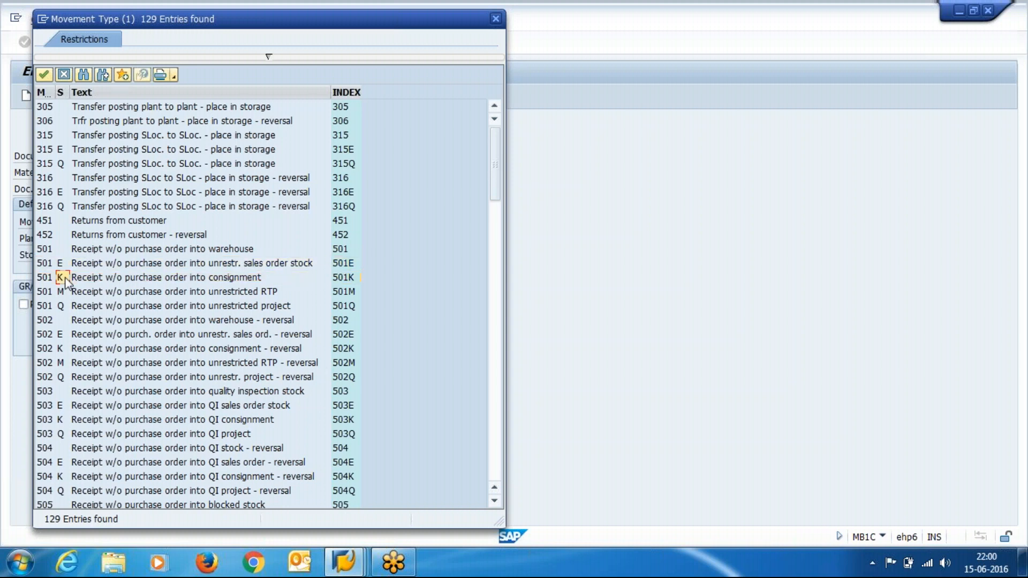
{"action": "left_click", "coordinate": [62, 306]}
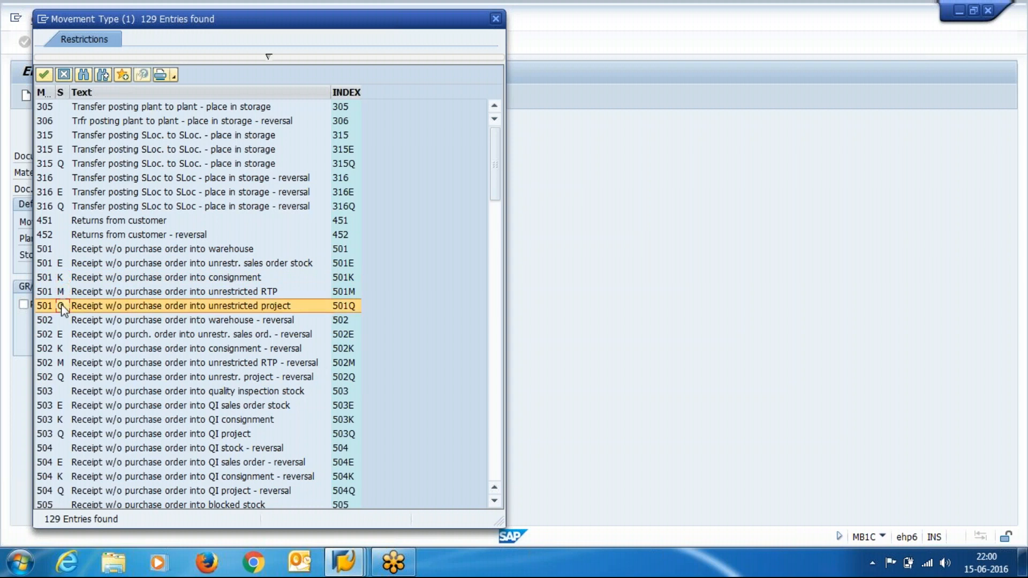
{"action": "left_click", "coordinate": [53, 249]}
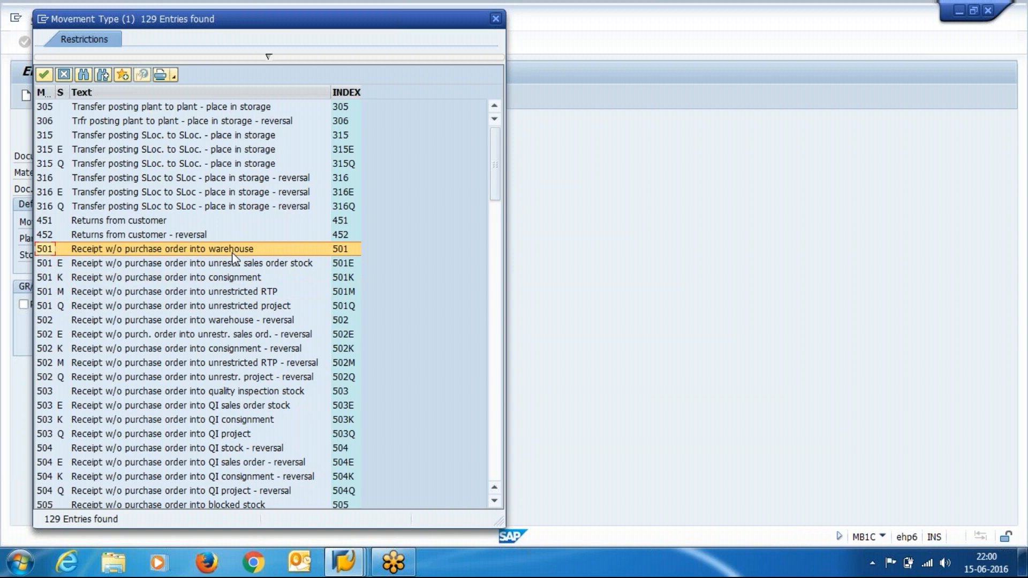
{"action": "left_click", "coordinate": [51, 266]}
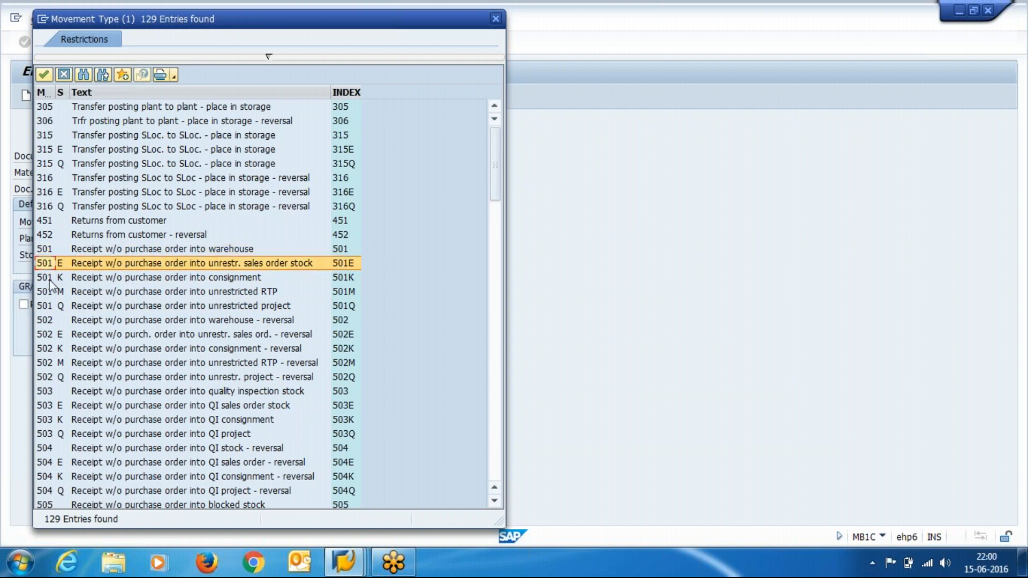
{"action": "left_click", "coordinate": [49, 279]}
{"action": "left_click", "coordinate": [47, 293]}
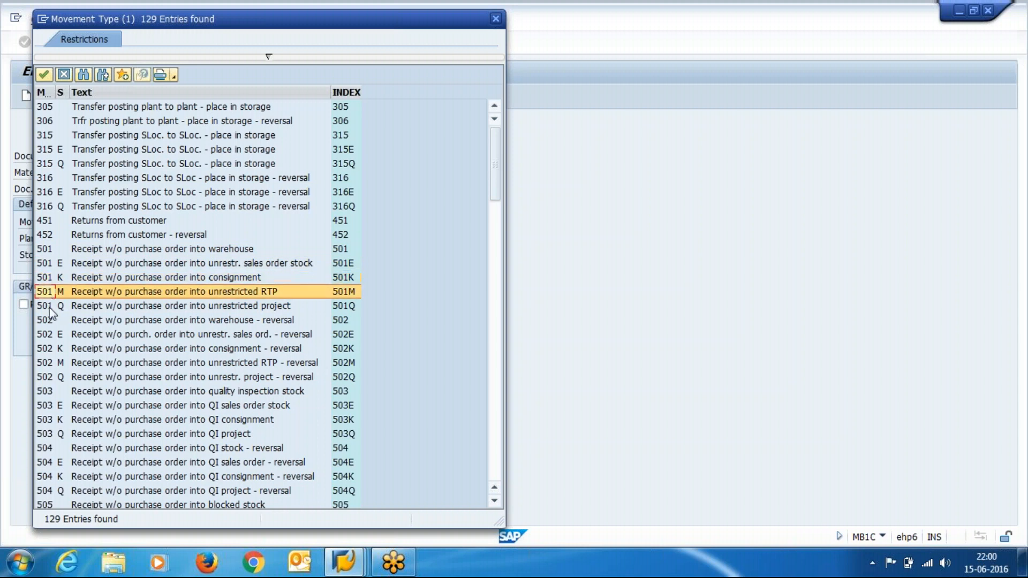
{"action": "left_click", "coordinate": [50, 308]}
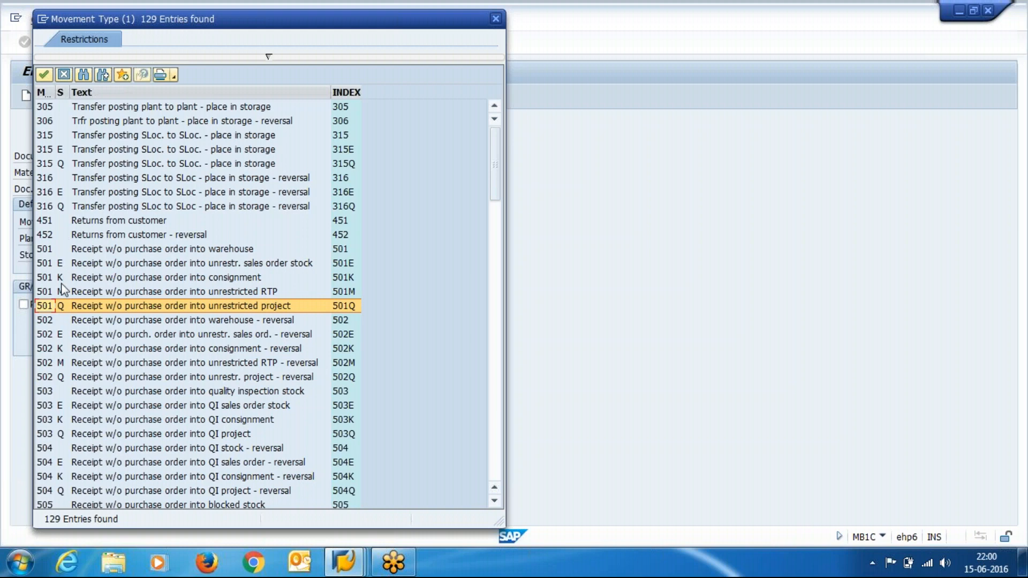
{"action": "double_click", "coordinate": [96, 250]}
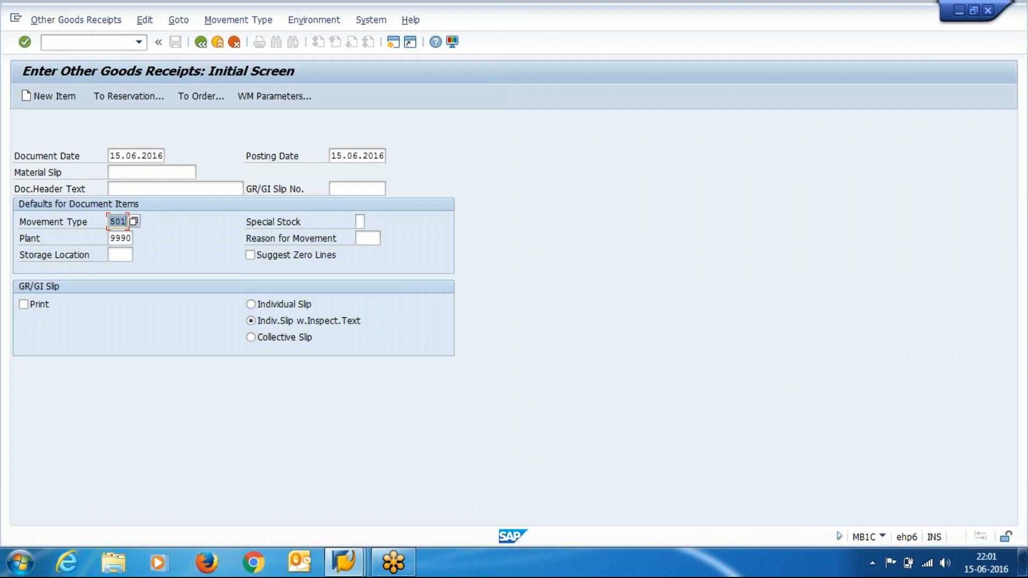
Set the document date of the goods receipt to 26.02.2013 from the previously used dates
{"action": "key", "text": "Up"}
{"action": "key", "text": "Up"}
{"action": "key", "text": "Up"}
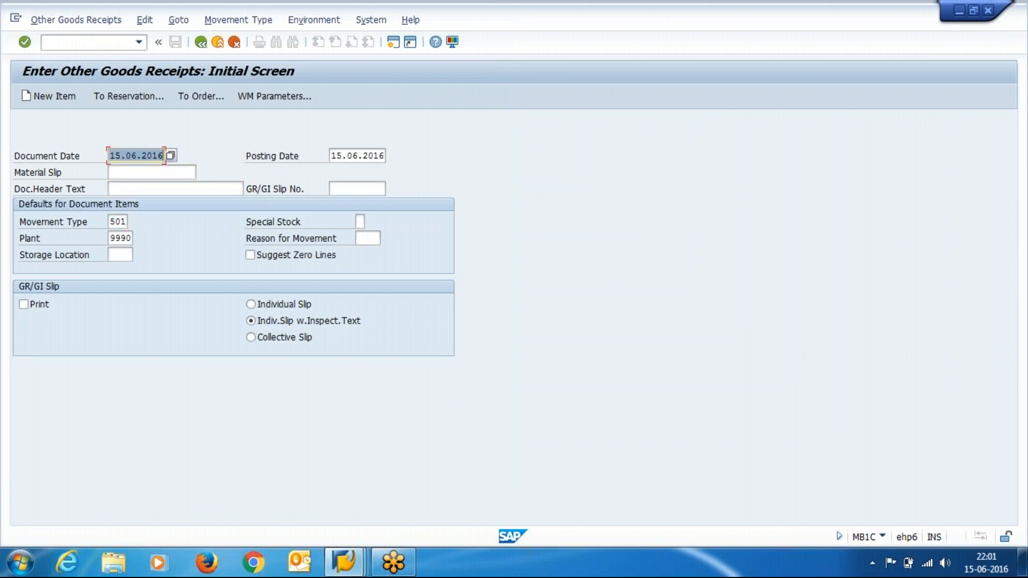
{"action": "key", "text": "Delete"}
{"action": "key", "text": "Down"}
{"action": "key", "text": "Down"}
{"action": "key", "text": "Down"}
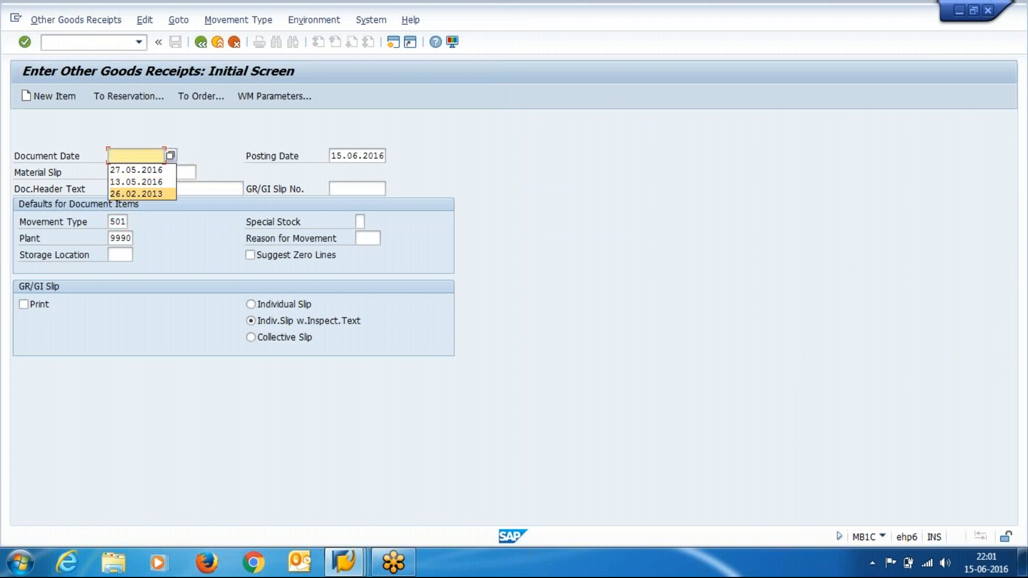
{"action": "key", "text": "Return"}
{"action": "key", "text": "Tab"}
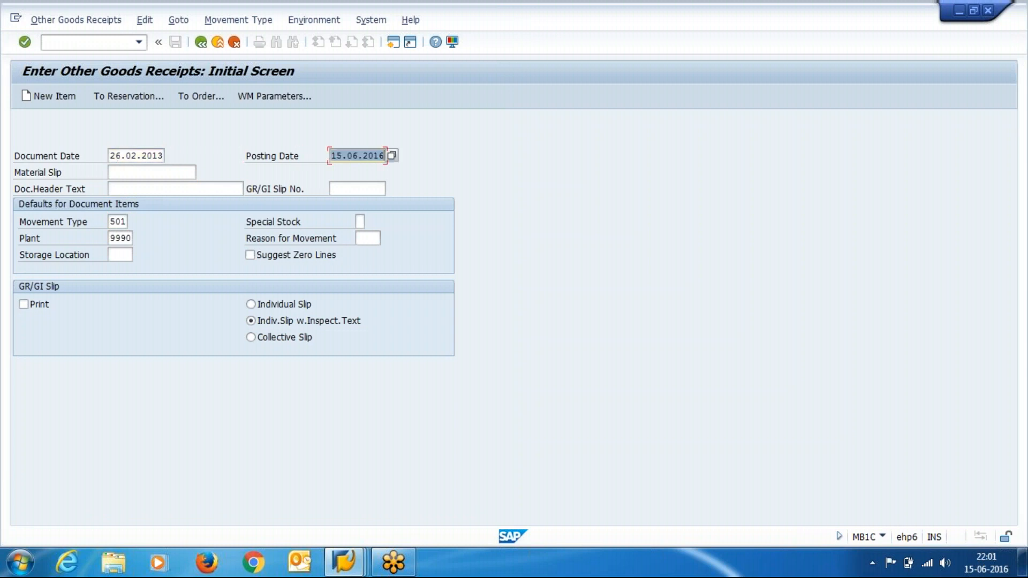
Copy the document date 26.02.2013 into the posting date and continue to item entry
{"action": "key", "text": "shift+Tab"}
{"action": "key", "text": "ctrl+c"}
{"action": "key", "text": "Right"}
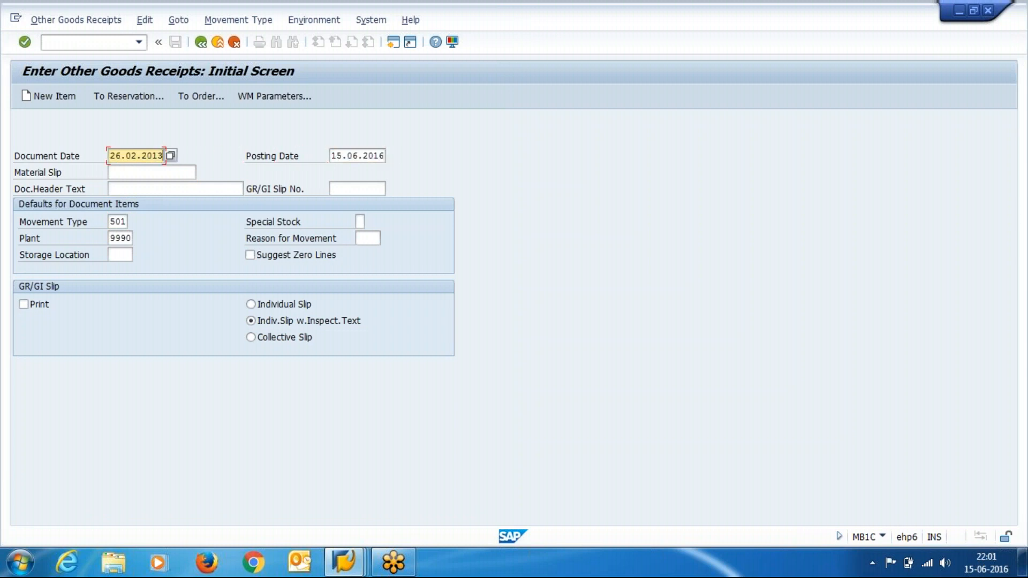
{"action": "key", "text": "Tab"}
{"action": "key", "text": "ctrl+v"}
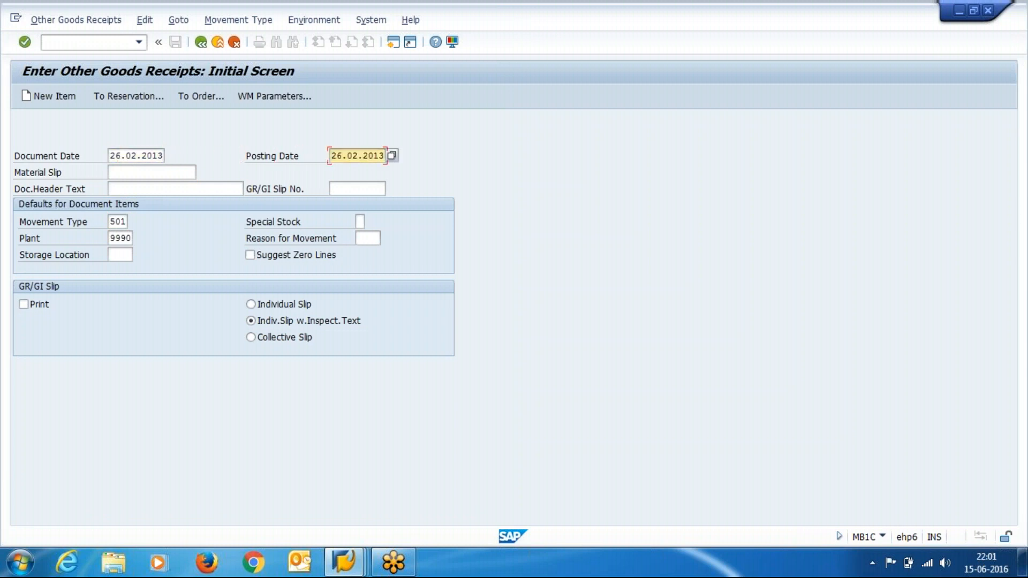
{"action": "key", "text": "Return"}
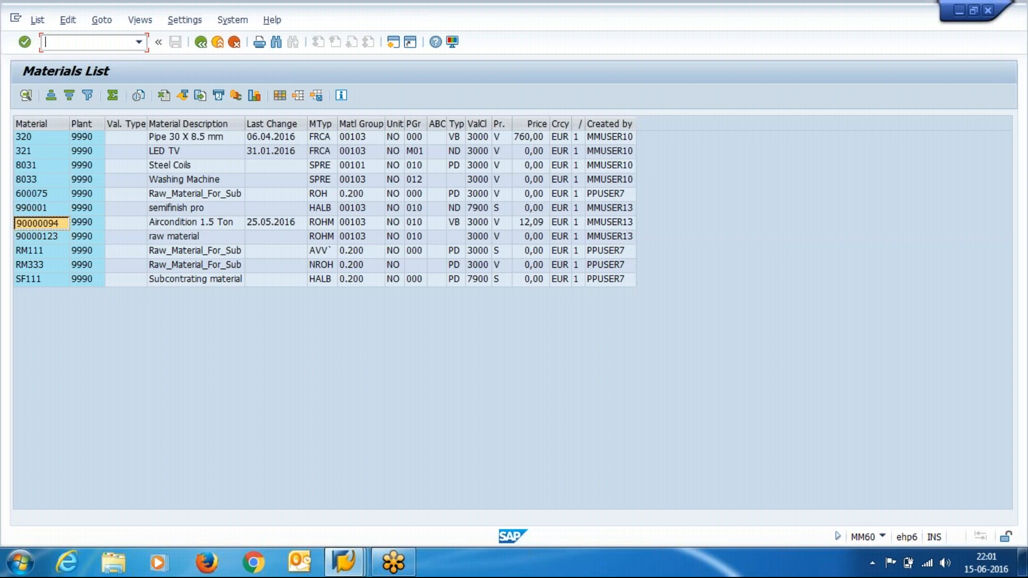
Take the material number of Aircondition 1.5 Ton from the materials list and enter 90000094 as the first item's material
{"action": "key", "text": "ctrl+v"}
{"action": "left_click", "coordinate": [38, 223]}
{"action": "left_click", "coordinate": [38, 219]}
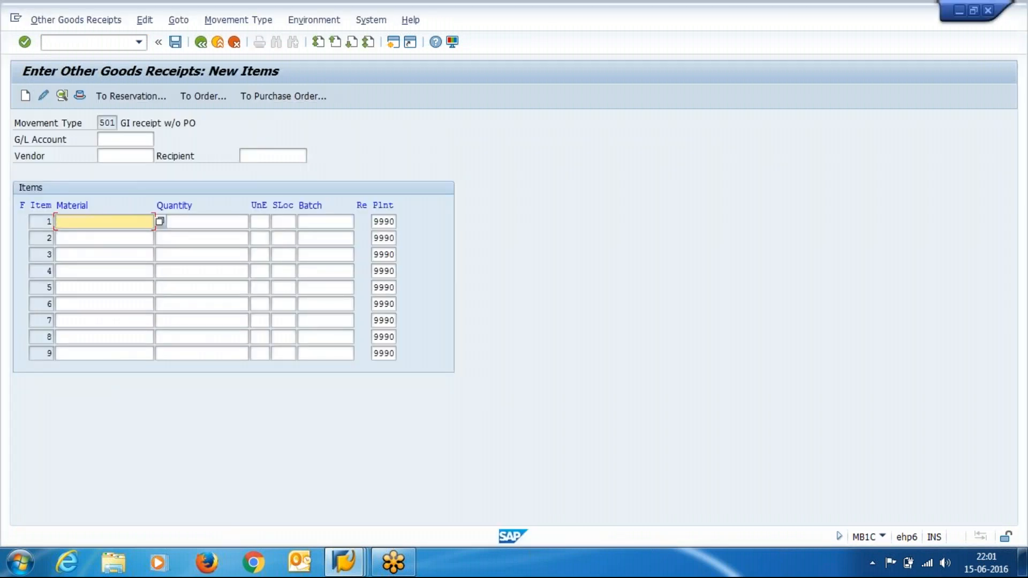
{"action": "type", "text": "90000094"}
{"action": "key", "text": "Tab"}
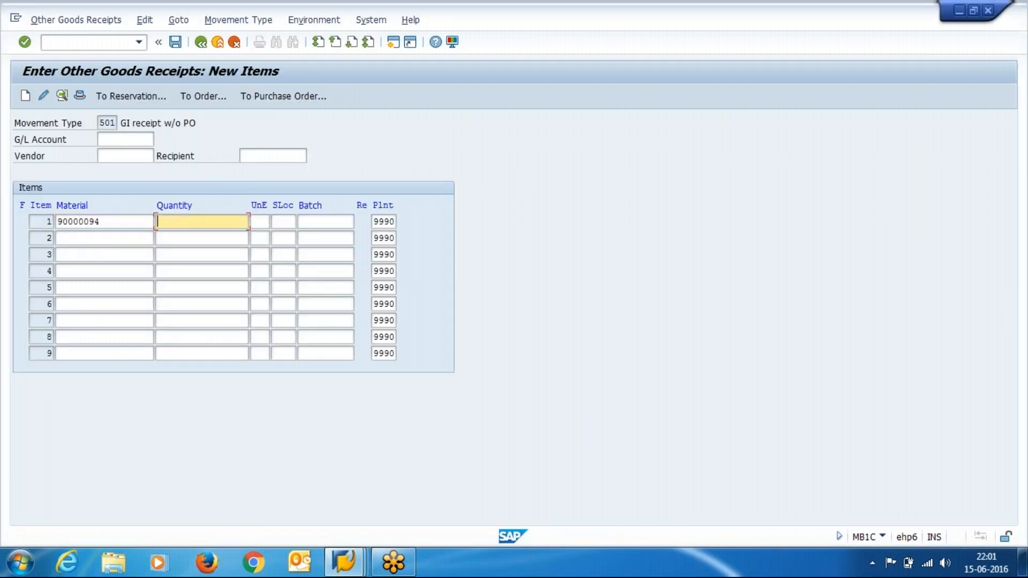
Set the first item's quantity to 10 and storage location to RM01, and post the goods receipt
{"action": "type", "text": "10"}
{"action": "key", "text": "Tab"}
{"action": "key", "text": "Tab"}
{"action": "type", "text": "r"}
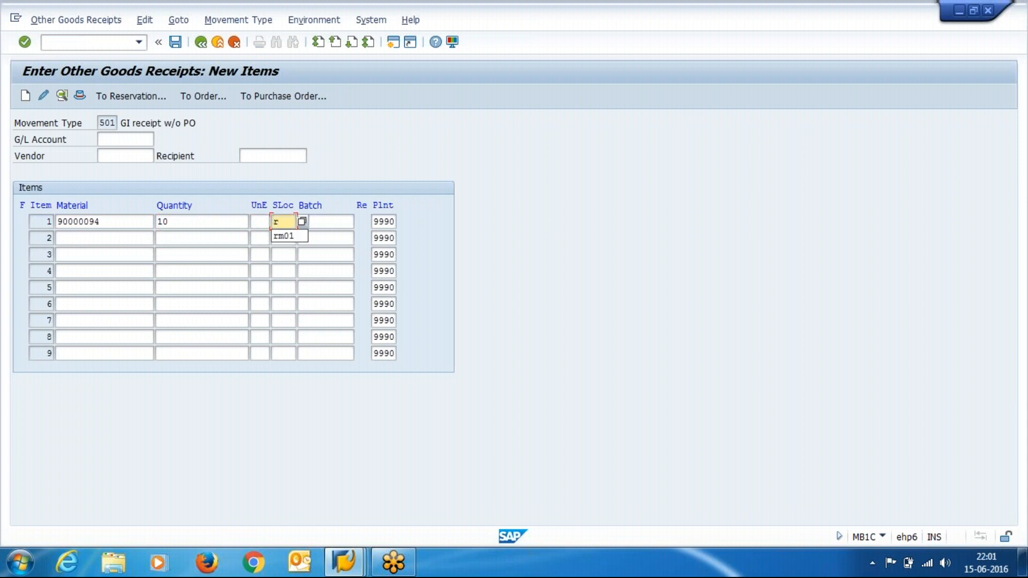
{"action": "type", "text": "m01"}
{"action": "key", "text": "Return"}
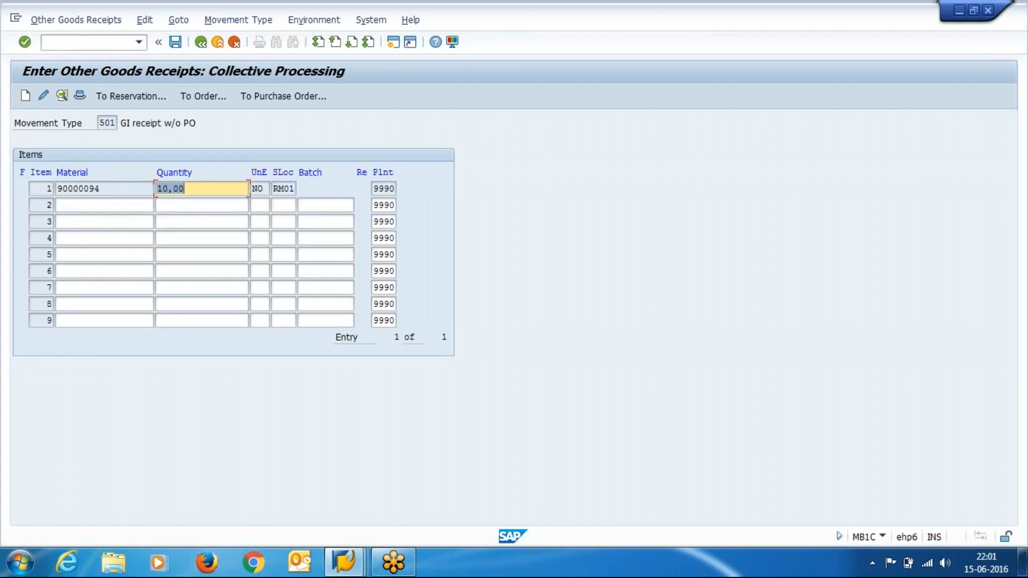
{"action": "left_click", "coordinate": [177, 48]}
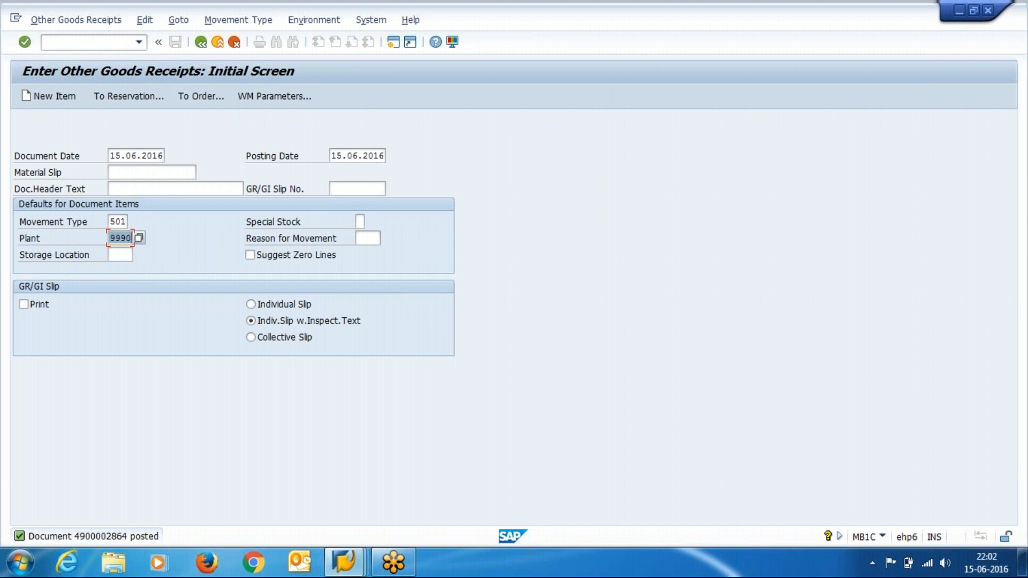
{"action": "left_click", "coordinate": [123, 222]}
{"action": "left_click", "coordinate": [134, 222]}
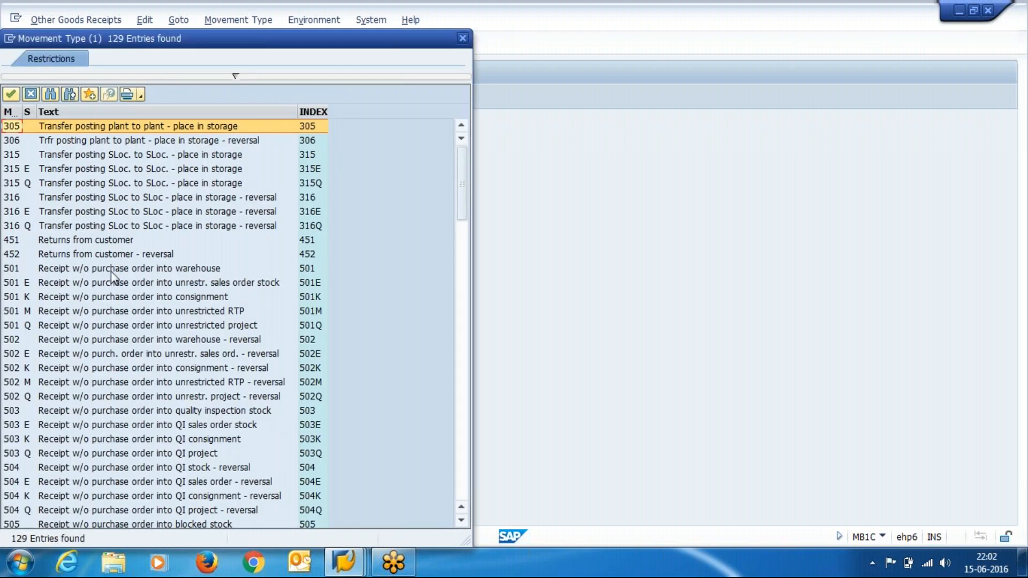
{"action": "left_click", "coordinate": [111, 269]}
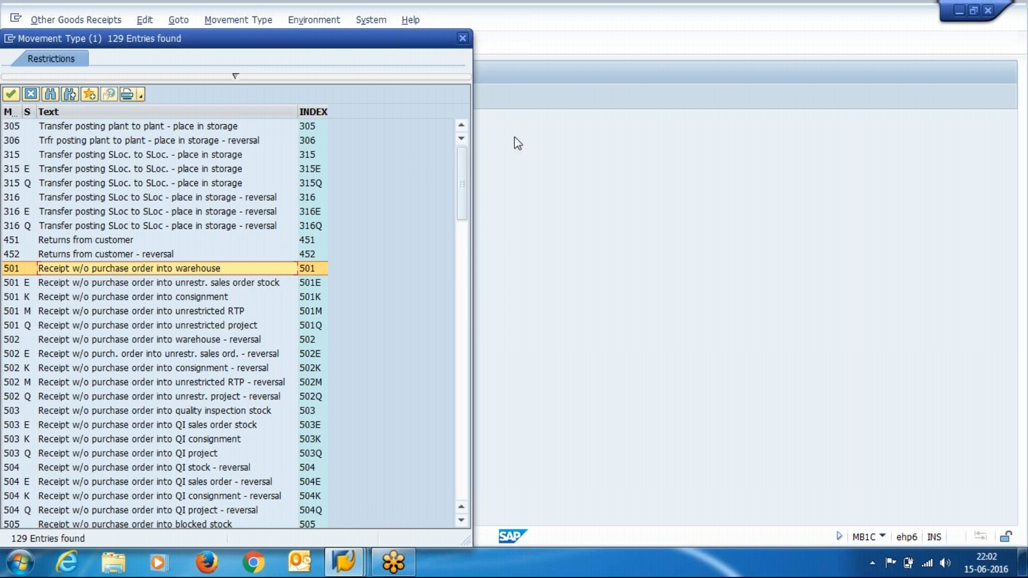
{"action": "left_click", "coordinate": [463, 38]}
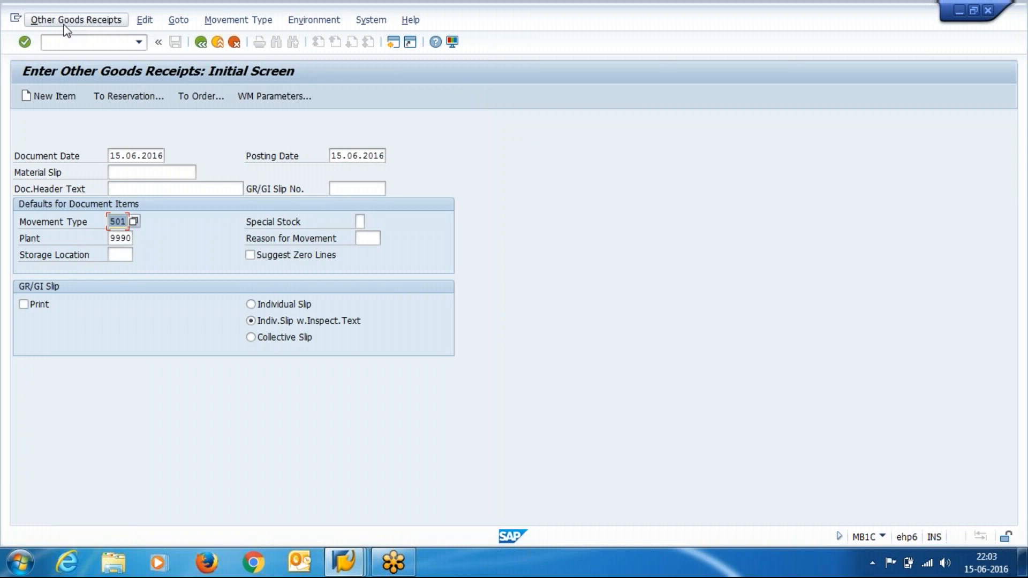
Switch to transaction MB51 for the material document list
{"action": "left_click", "coordinate": [90, 42]}
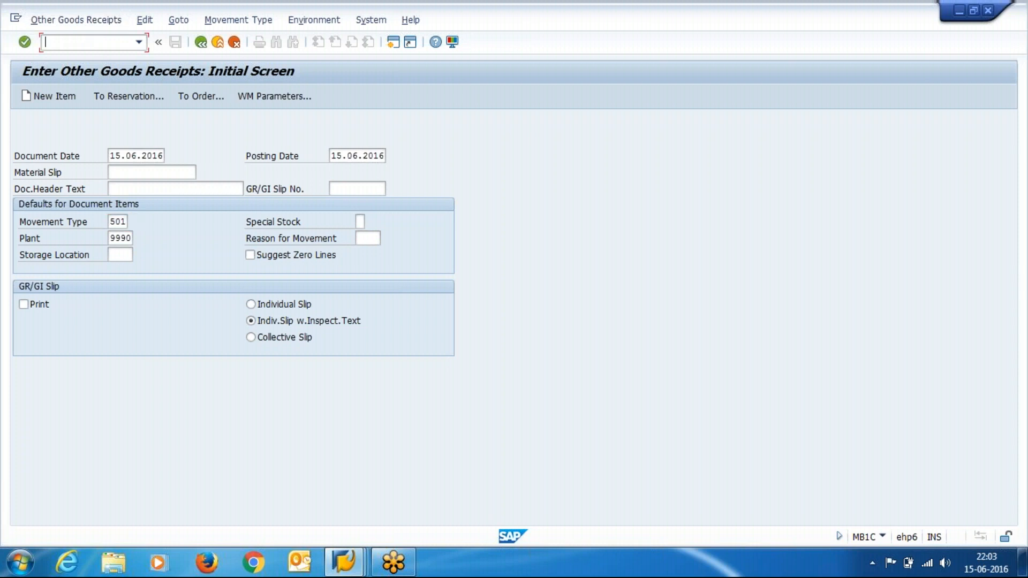
{"action": "type", "text": "/nmb51"}
{"action": "key", "text": "Return"}
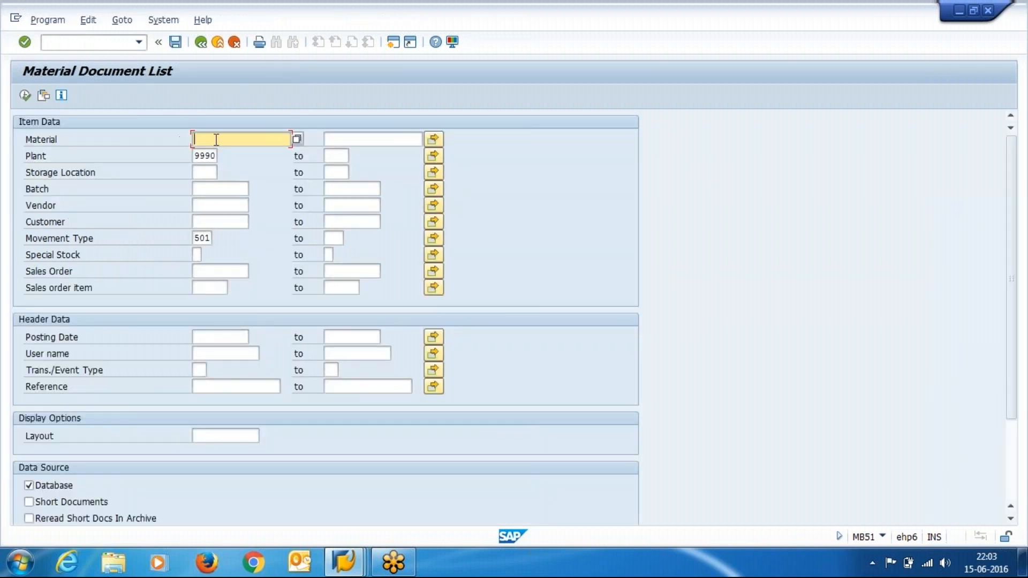
List the material documents for material 90000094 in plant 9990 without a movement type restriction
{"action": "type", "text": "90000094"}
{"action": "left_click", "coordinate": [196, 237]}
{"action": "key", "text": "Delete"}
{"action": "key", "text": "Delete"}
{"action": "key", "text": "Delete"}
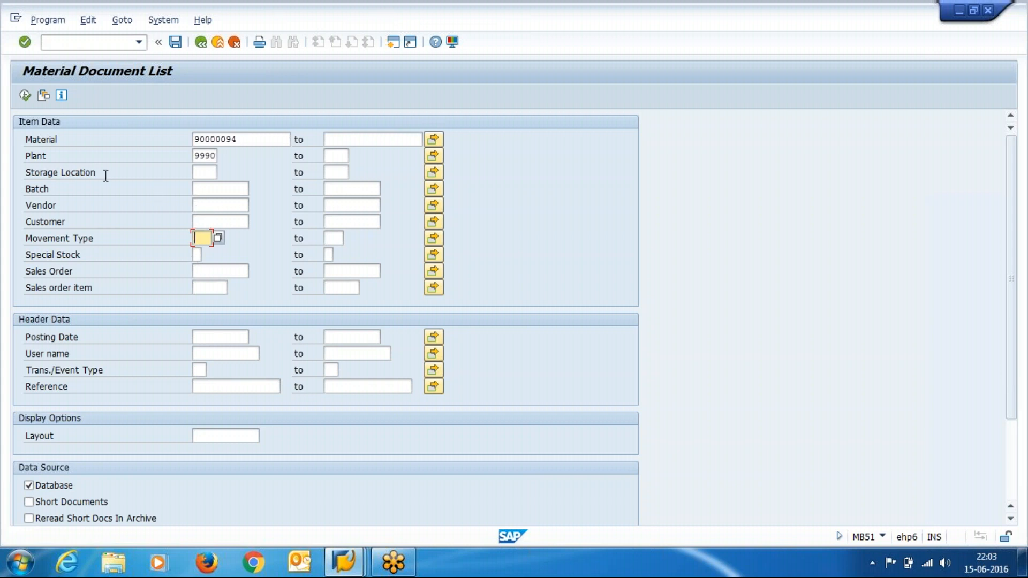
{"action": "left_click", "coordinate": [204, 191]}
{"action": "left_click", "coordinate": [204, 206]}
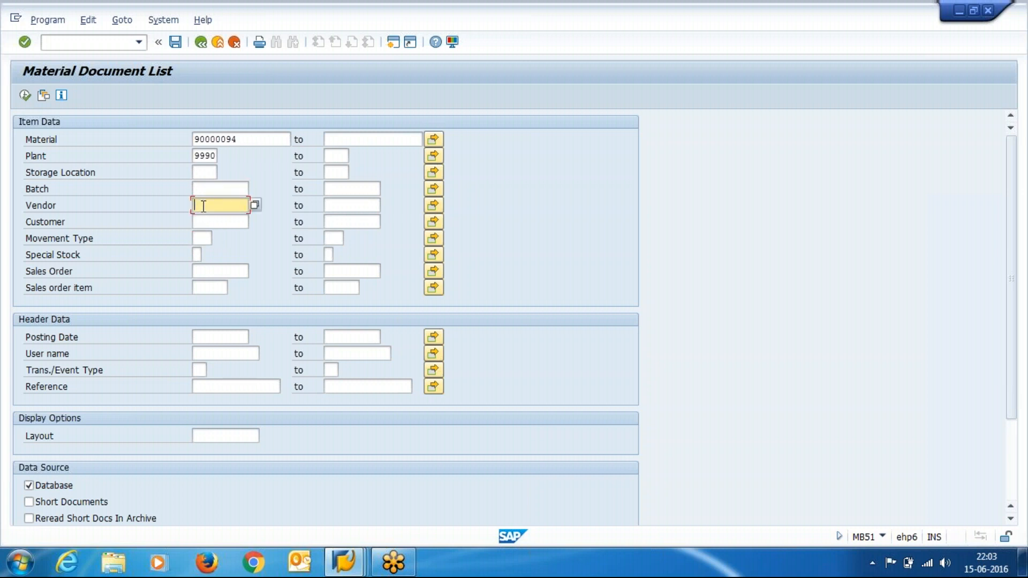
{"action": "left_click", "coordinate": [200, 238]}
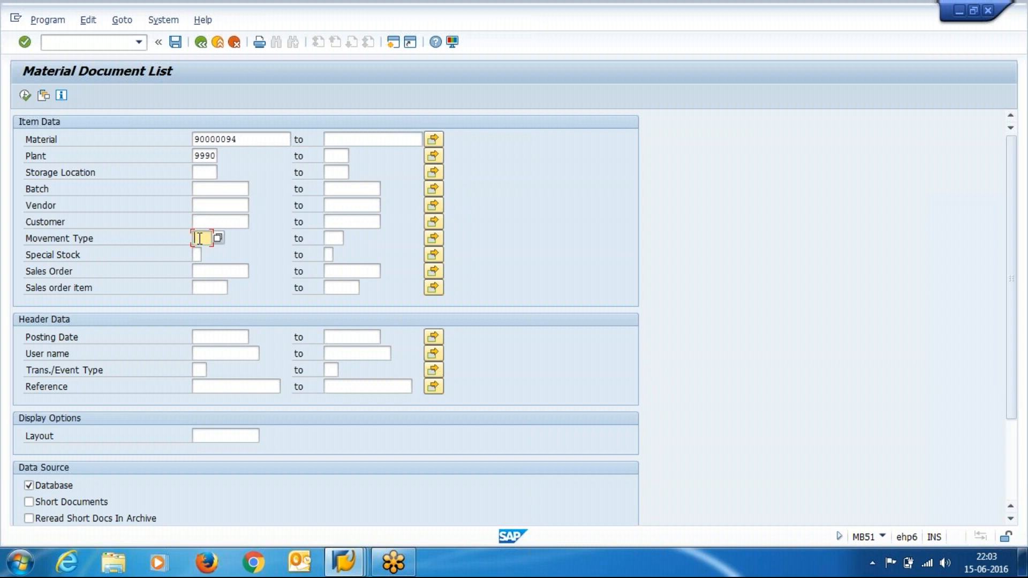
{"action": "left_click", "coordinate": [26, 96]}
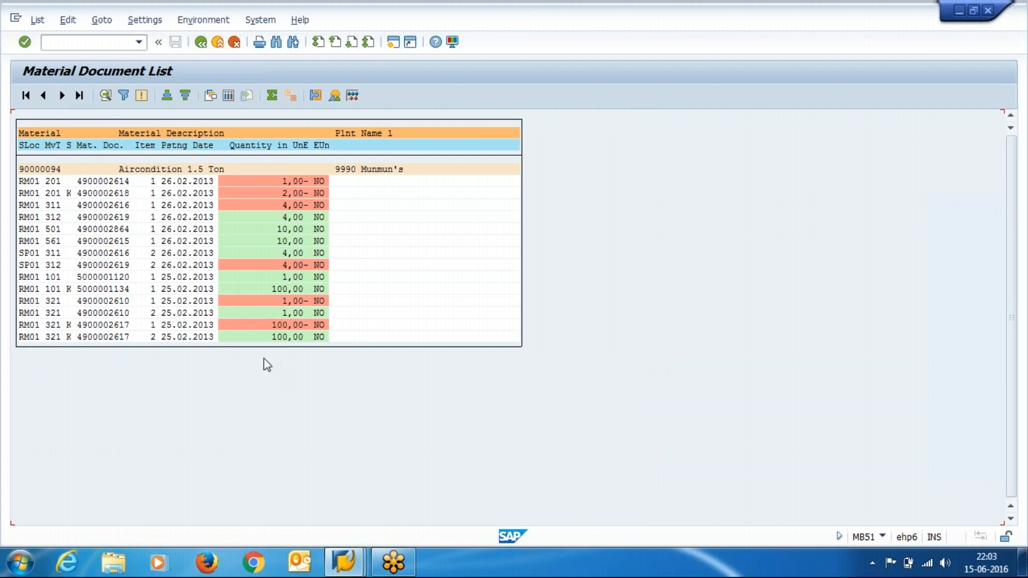
Copy the material document number from the movement type 501 line of the list
{"action": "left_click", "coordinate": [48, 230]}
{"action": "left_click", "coordinate": [57, 229]}
{"action": "left_click", "coordinate": [79, 230]}
{"action": "key", "text": "ctrl+y"}
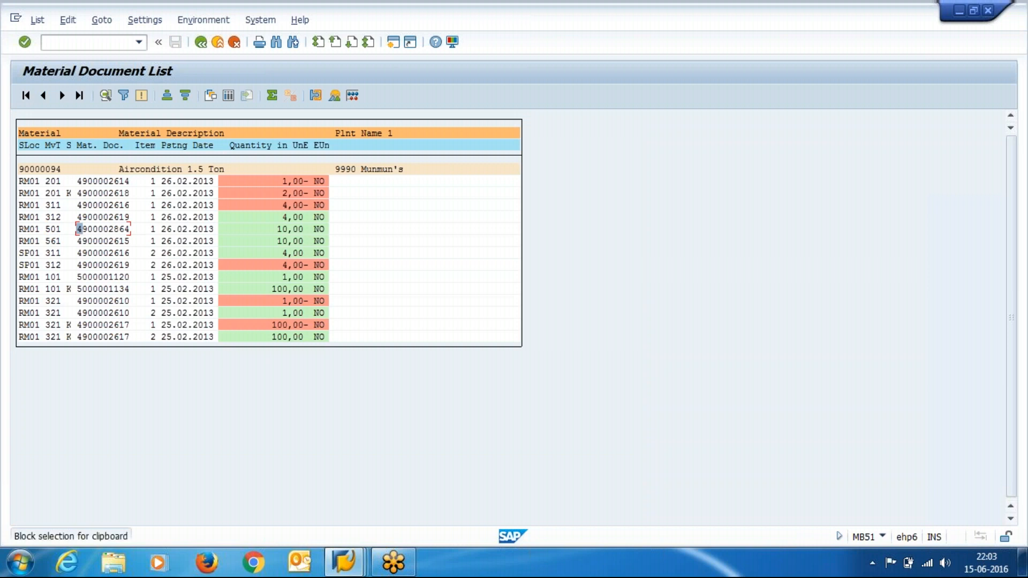
{"action": "left_click_drag", "start_coordinate": [79, 229], "coordinate": [131, 227]}
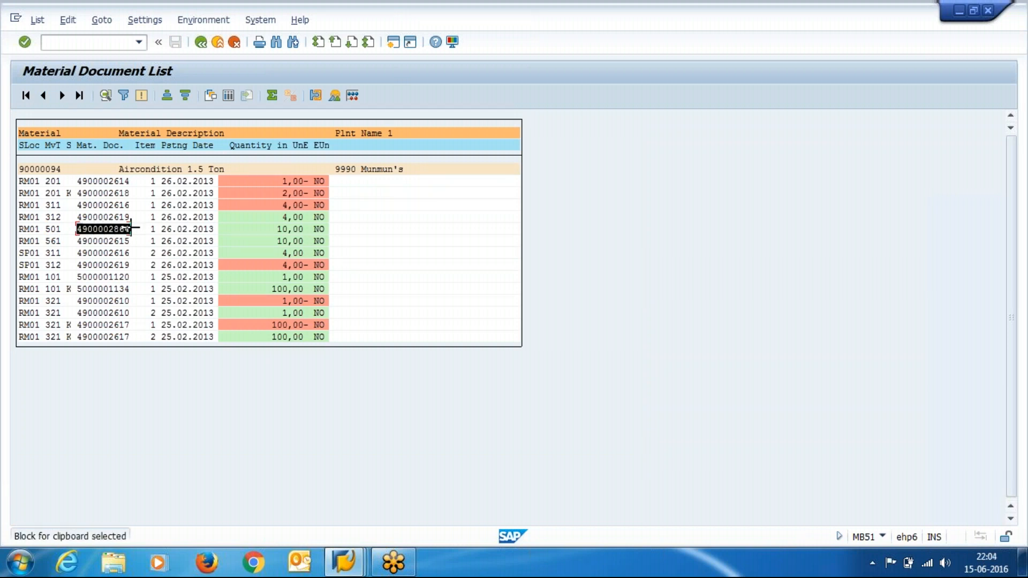
{"action": "key", "text": "ctrl+c"}
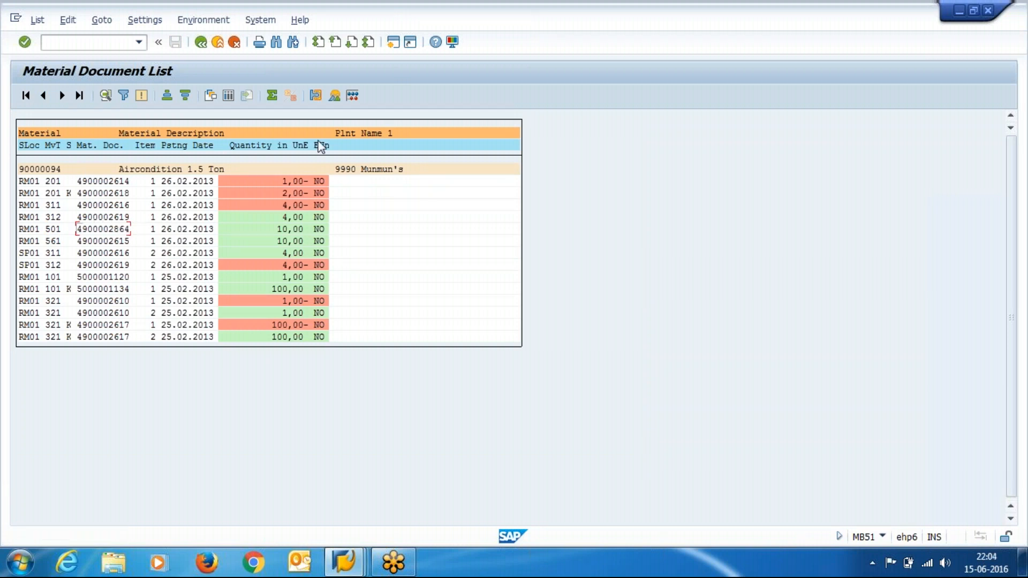
Open transaction MBST for cancelling a material document in a new session
{"action": "left_click", "coordinate": [398, 48]}
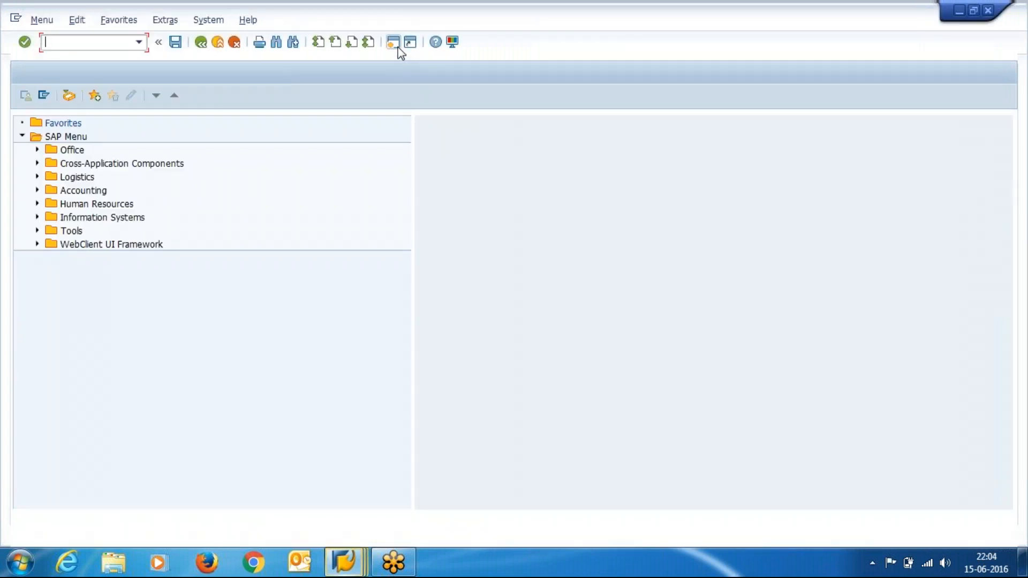
{"action": "type", "text": "mbst"}
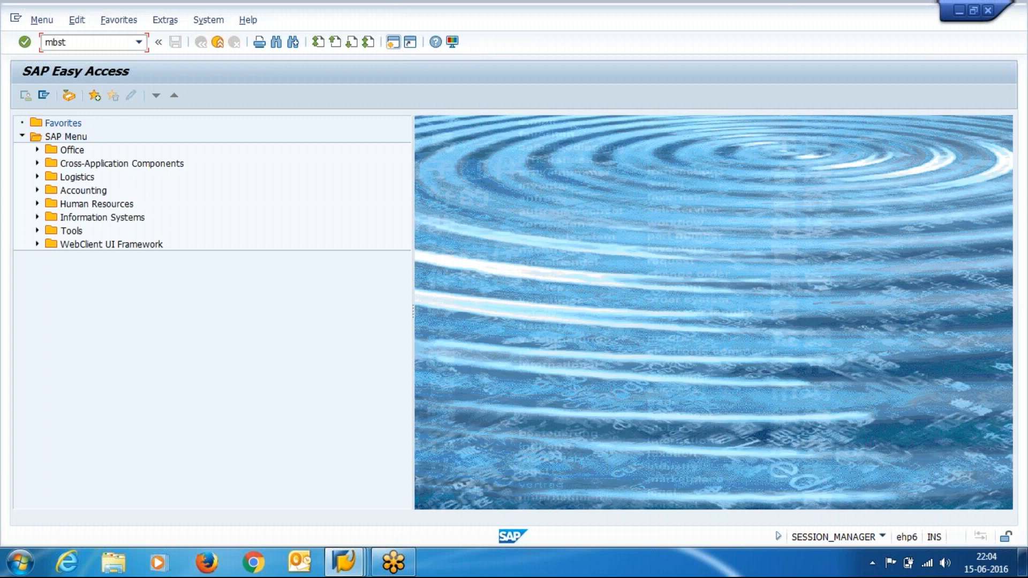
{"action": "key", "text": "Return"}
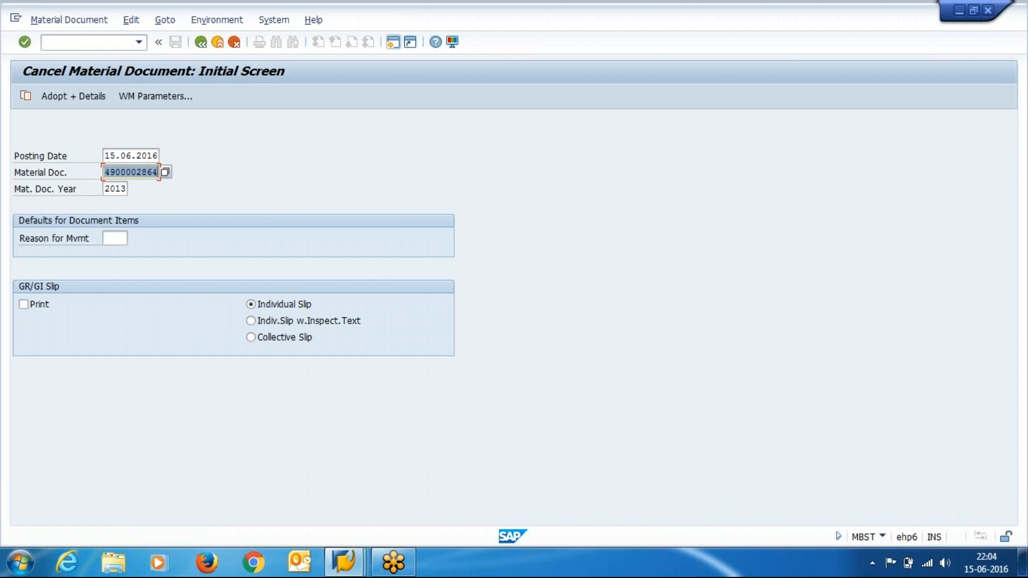
Clear the posting date and call up the items of the proposed 2013 material document for cancellation
{"action": "key", "text": "End"}
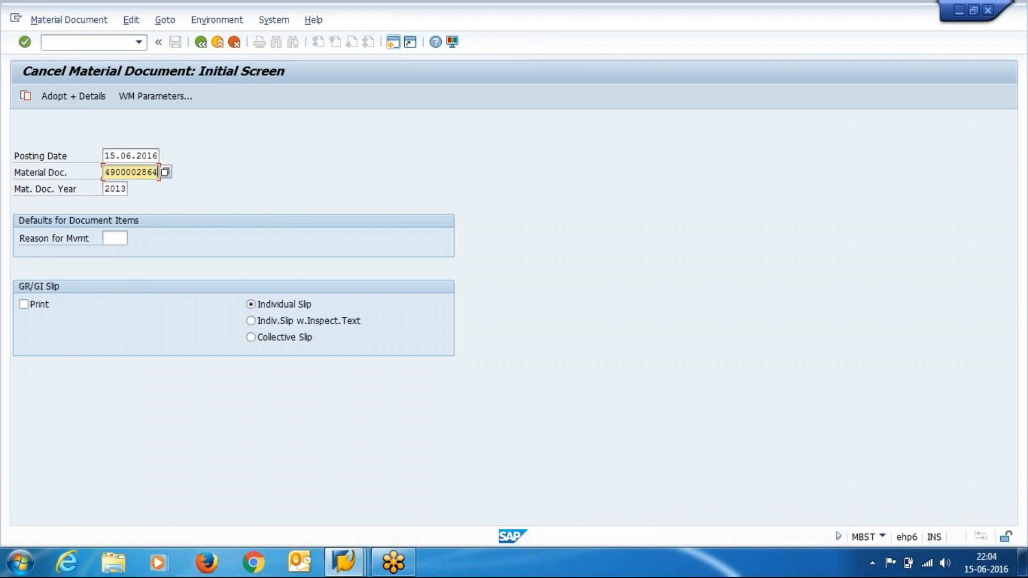
{"action": "key", "text": "Up"}
{"action": "key", "text": "BackSpace"}
{"action": "key", "text": "BackSpace"}
{"action": "key", "text": "BackSpace"}
{"action": "key", "text": "BackSpace"}
{"action": "key", "text": "BackSpace"}
{"action": "key", "text": "BackSpace"}
{"action": "key", "text": "BackSpace"}
{"action": "key", "text": "BackSpace"}
{"action": "key", "text": "BackSpace"}
{"action": "key", "text": "BackSpace"}
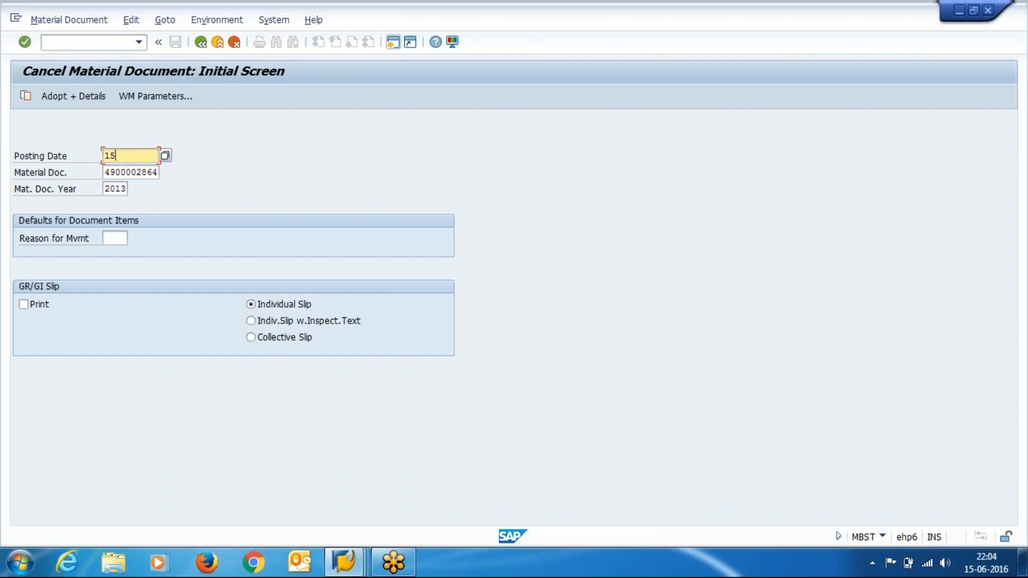
{"action": "key", "text": "Down"}
{"action": "key", "text": "Return"}
{"action": "key", "text": "Return"}
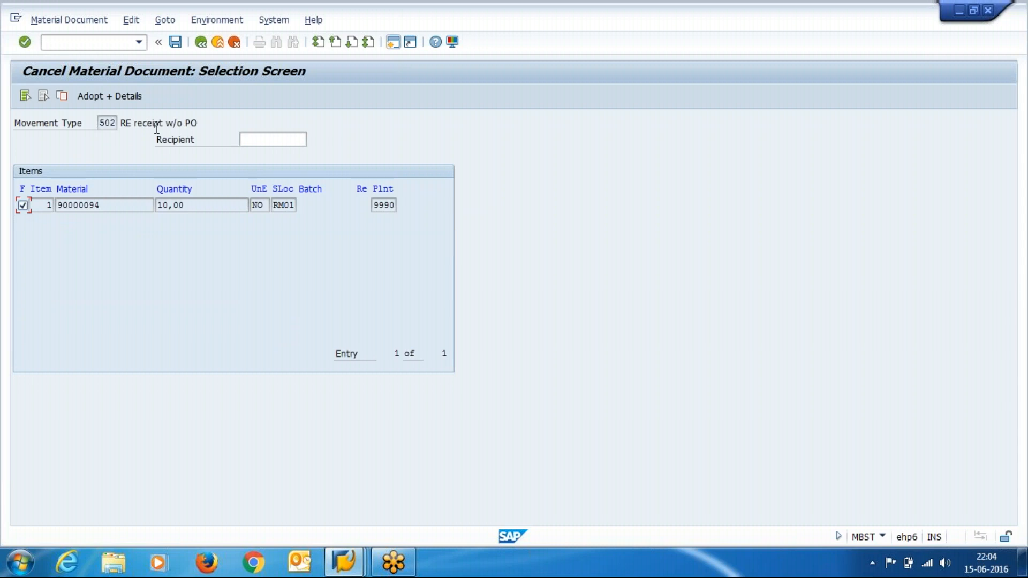
Enter the text "wrong receipt" in the details of item 1 and post the cancellation with movement type 502
{"action": "left_click", "coordinate": [104, 204]}
{"action": "left_click", "coordinate": [114, 127]}
{"action": "left_click", "coordinate": [102, 98]}
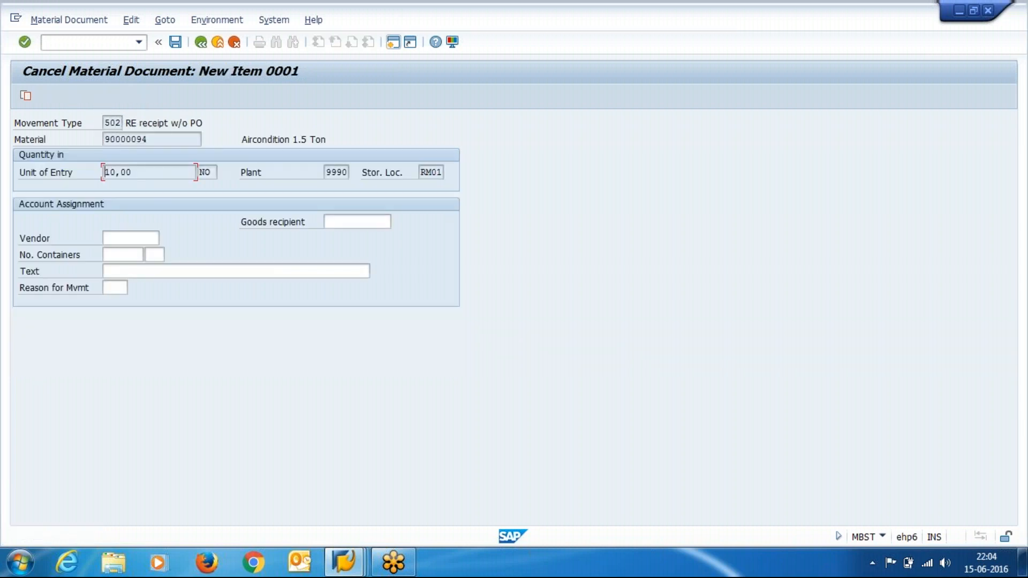
{"action": "left_click", "coordinate": [172, 274]}
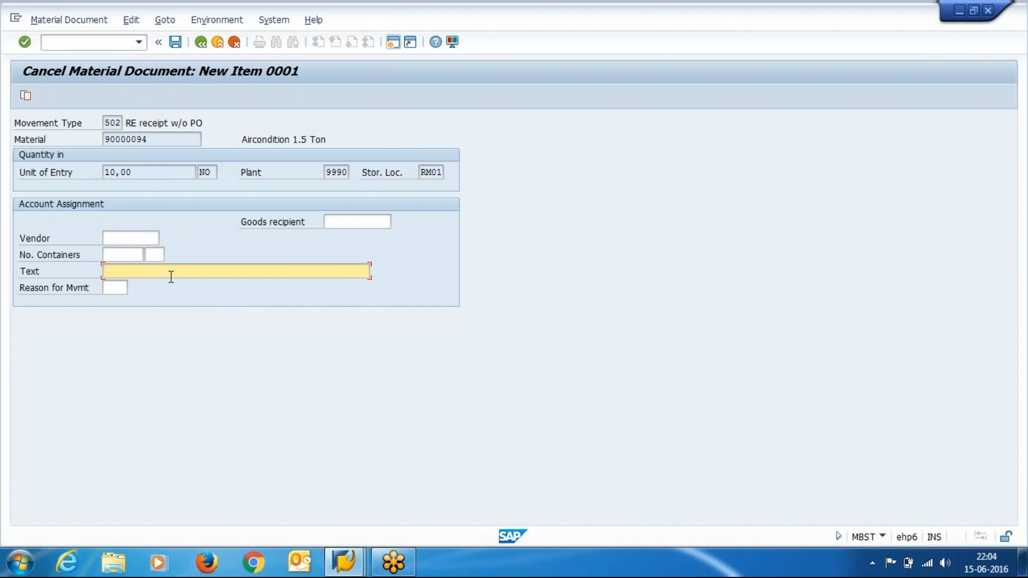
{"action": "type", "text": "wrong receipt"}
{"action": "key", "text": "Return"}
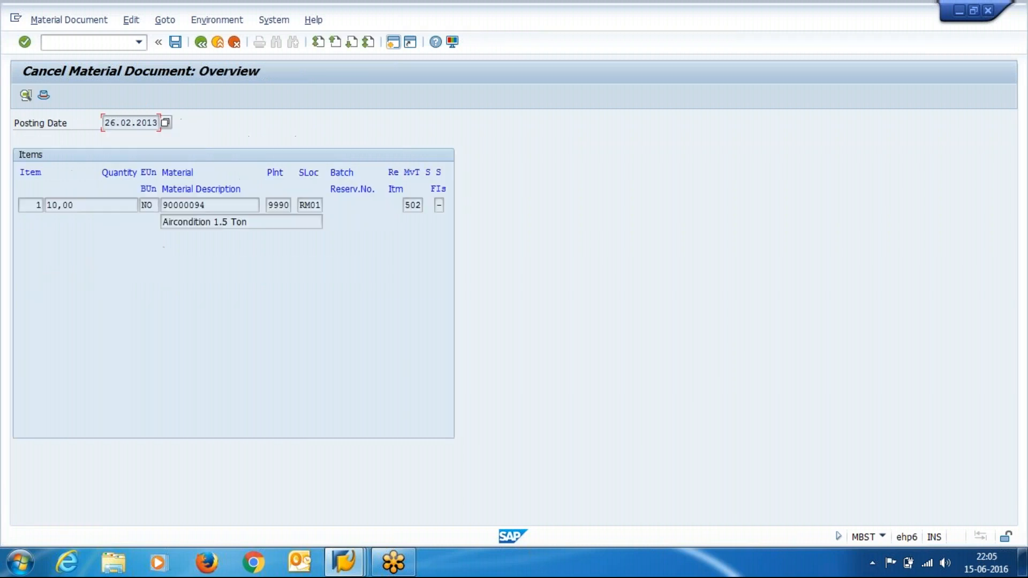
{"action": "left_click", "coordinate": [180, 46]}
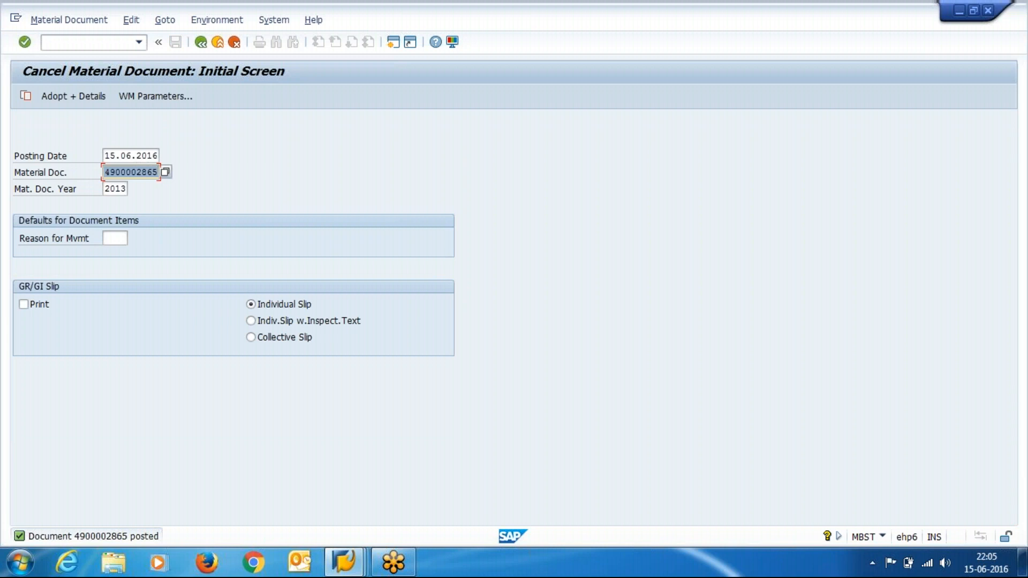
Switch to the MB51 session, rerun the list for material 90000094 in plant 9990, and compare the movement type 501 and 502 lines
{"action": "mouse_move", "coordinate": [342, 562]}
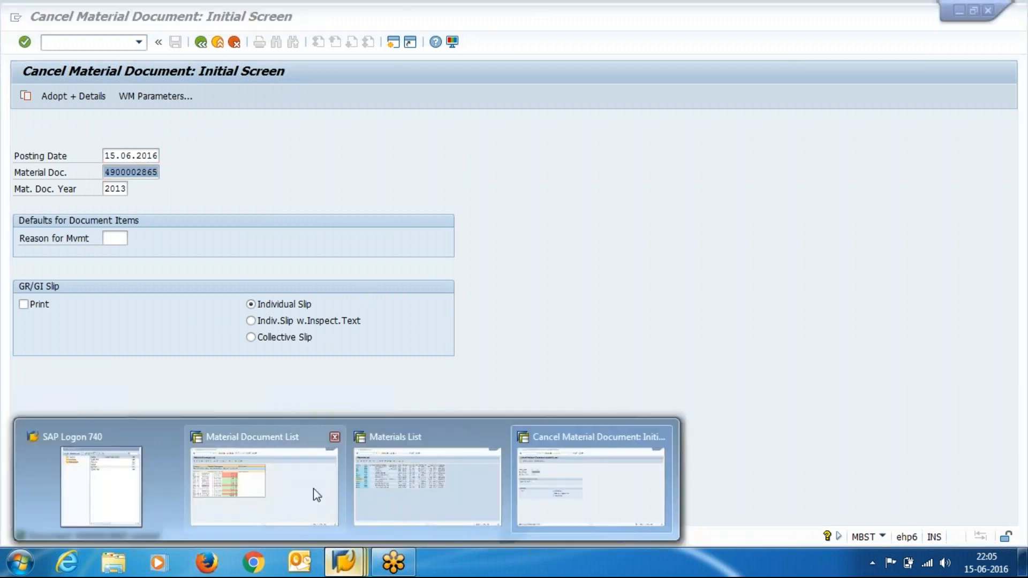
{"action": "left_click", "coordinate": [300, 477]}
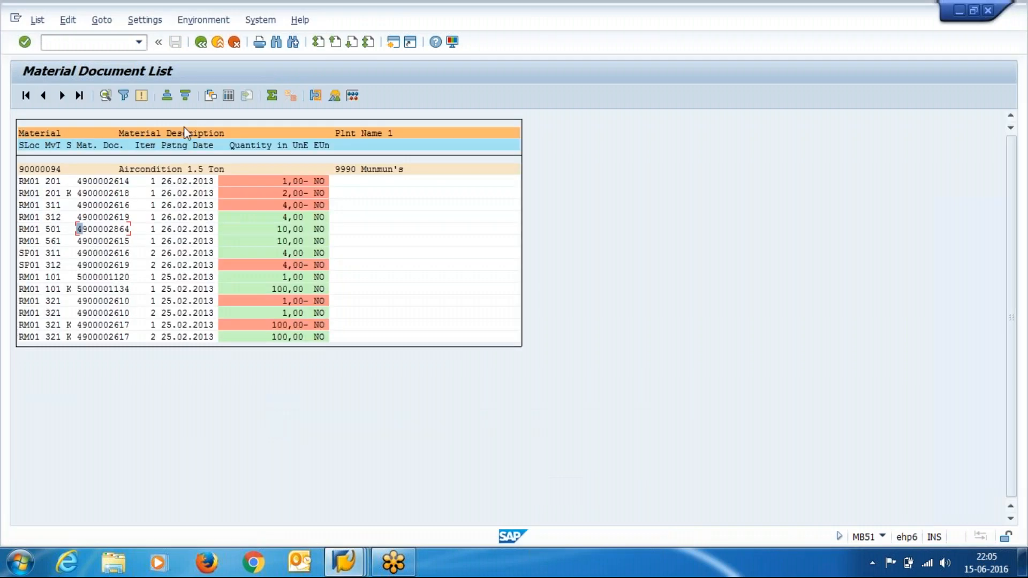
{"action": "left_click", "coordinate": [201, 42]}
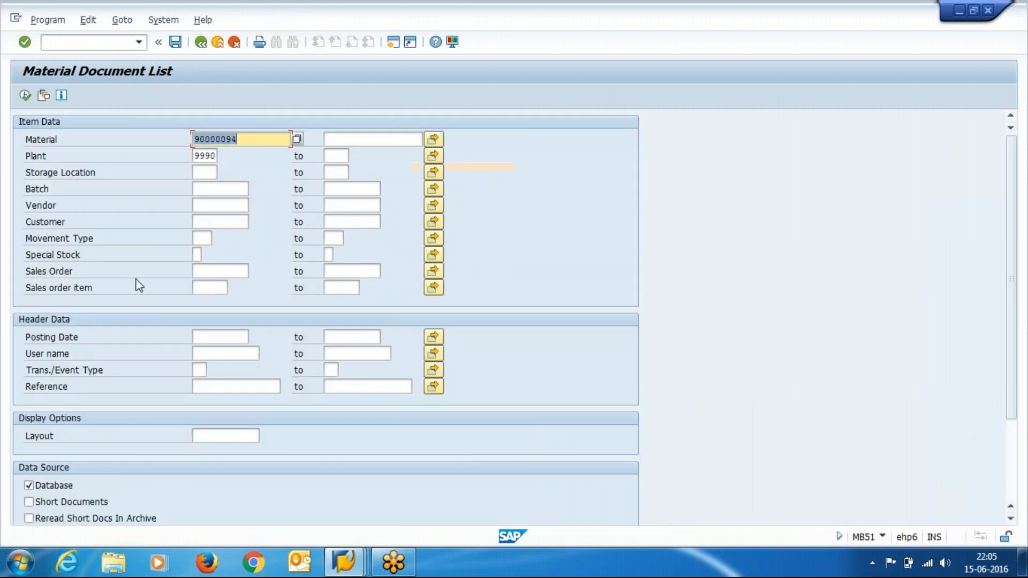
{"action": "left_click", "coordinate": [24, 96]}
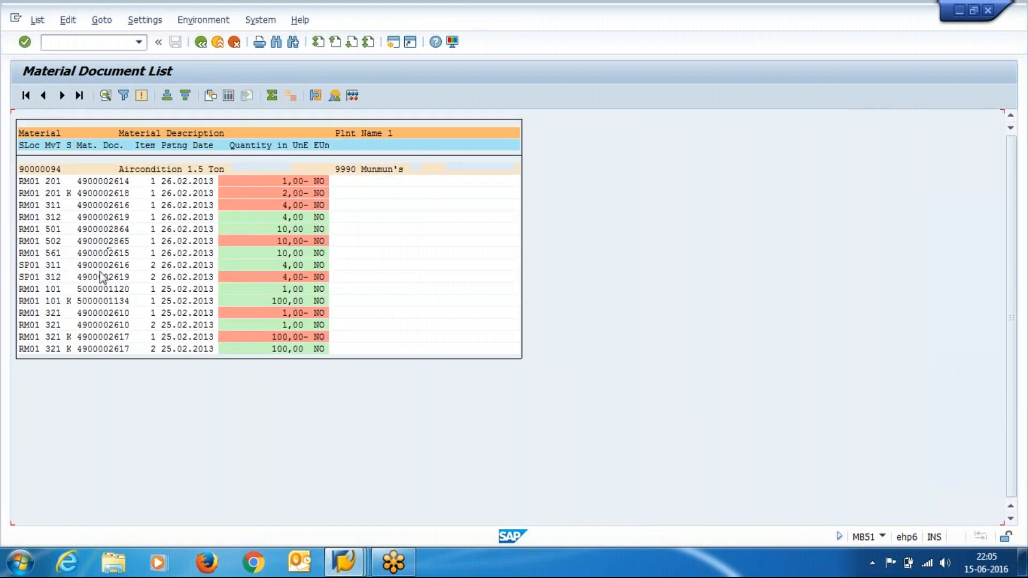
{"action": "left_click", "coordinate": [53, 229]}
{"action": "left_click", "coordinate": [290, 233]}
{"action": "left_click", "coordinate": [64, 241]}
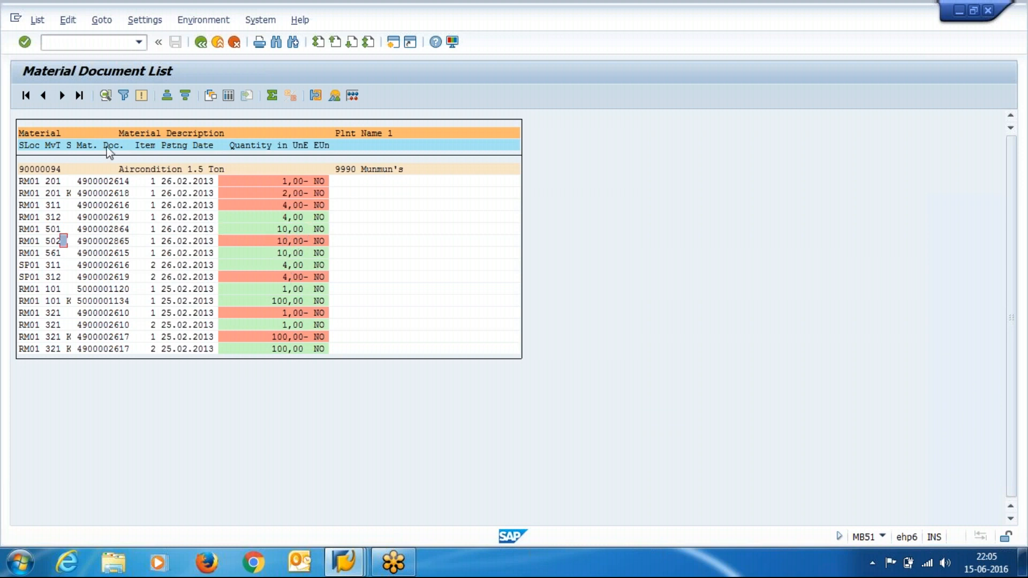
Filter the list to movement types 501 to 502 and total the Quantity in UnE column
{"action": "left_click", "coordinate": [56, 148]}
{"action": "left_click", "coordinate": [123, 96]}
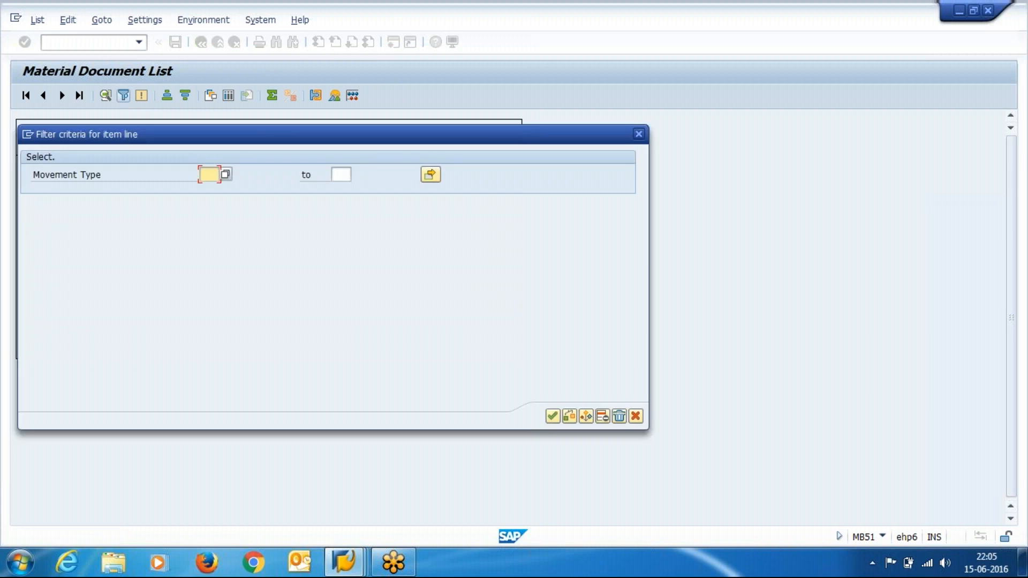
{"action": "type", "text": "01"}
{"action": "left_click", "coordinate": [341, 175]}
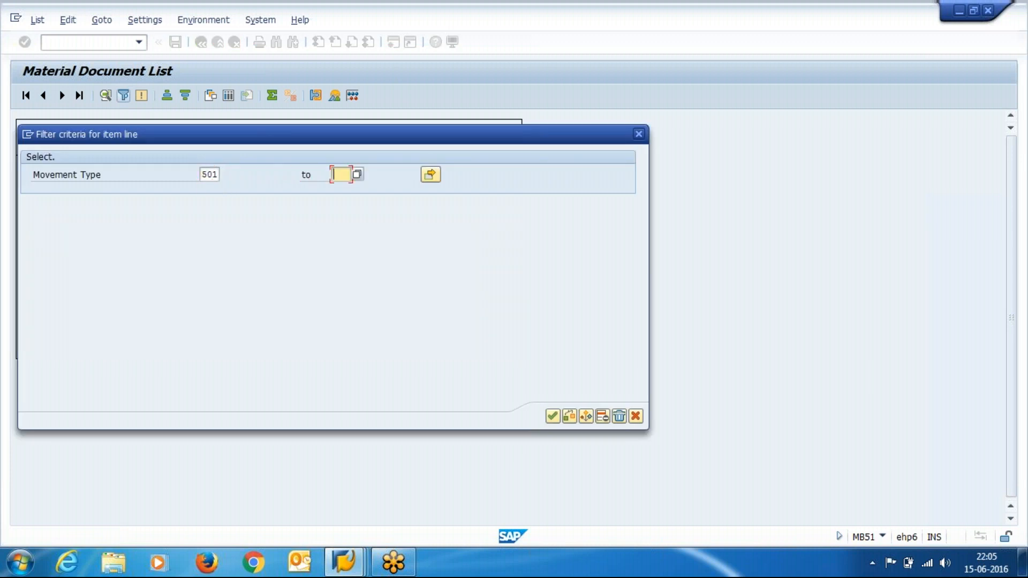
{"action": "type", "text": "502"}
{"action": "key", "text": "Return"}
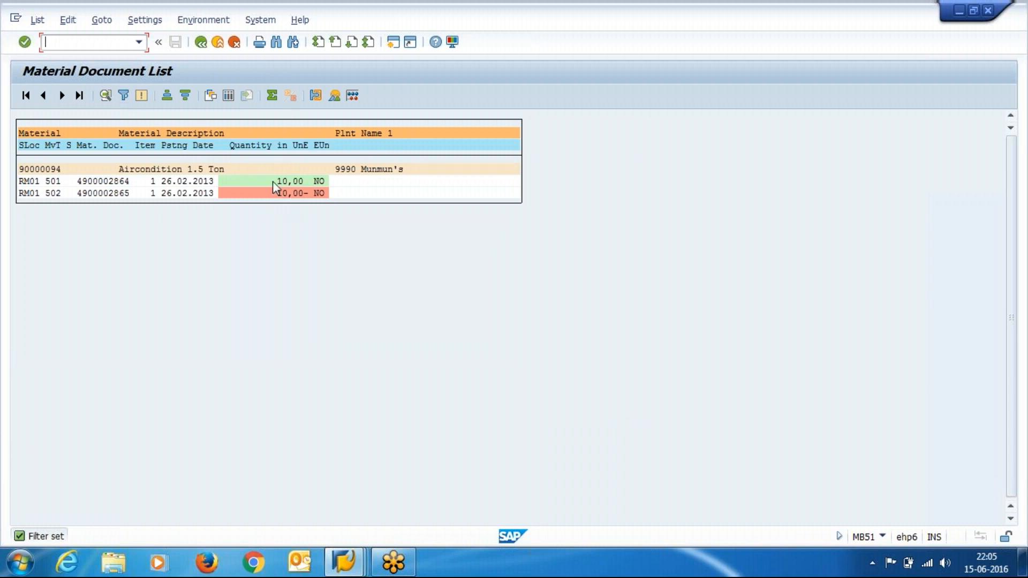
{"action": "left_click", "coordinate": [272, 147]}
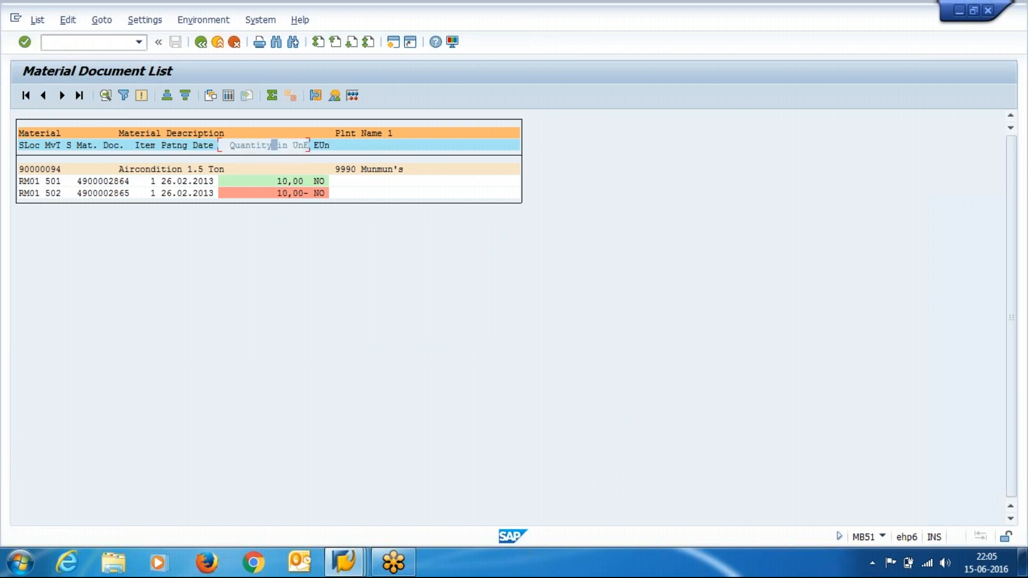
{"action": "left_click", "coordinate": [273, 100]}
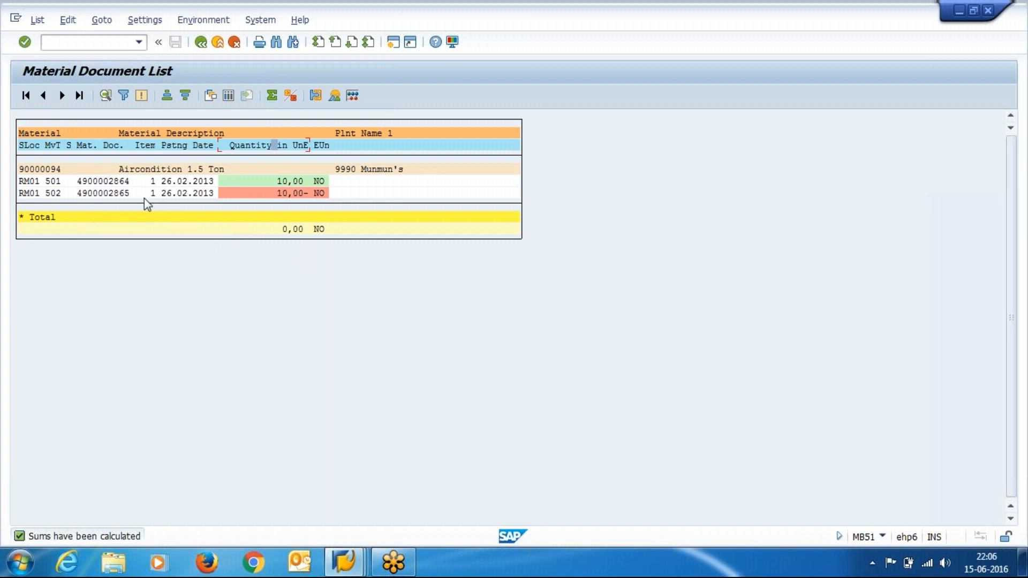
Remove the movement type filter from the material document list
{"action": "left_click", "coordinate": [57, 145]}
{"action": "left_click", "coordinate": [123, 97]}
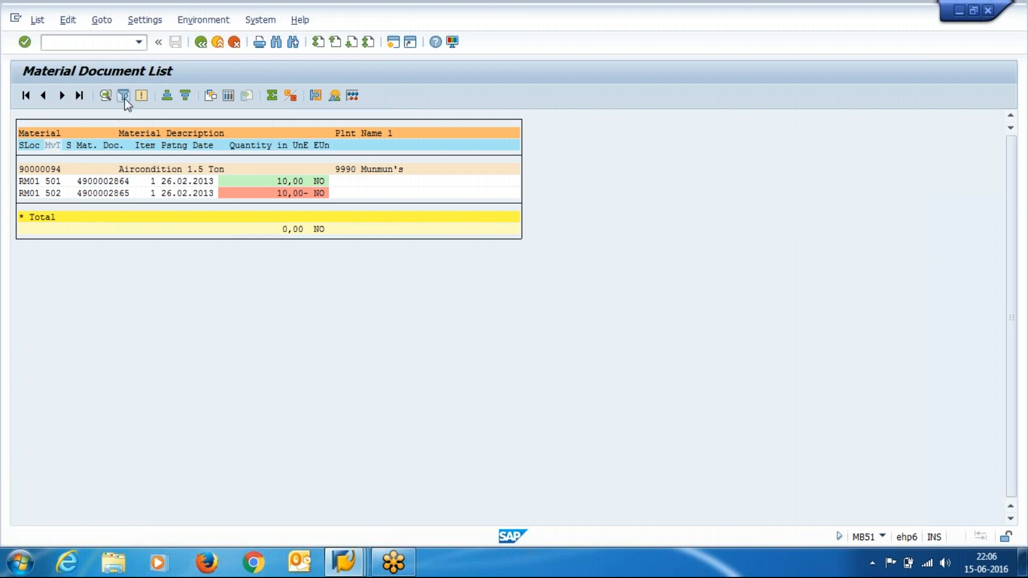
{"action": "key", "text": "Delete"}
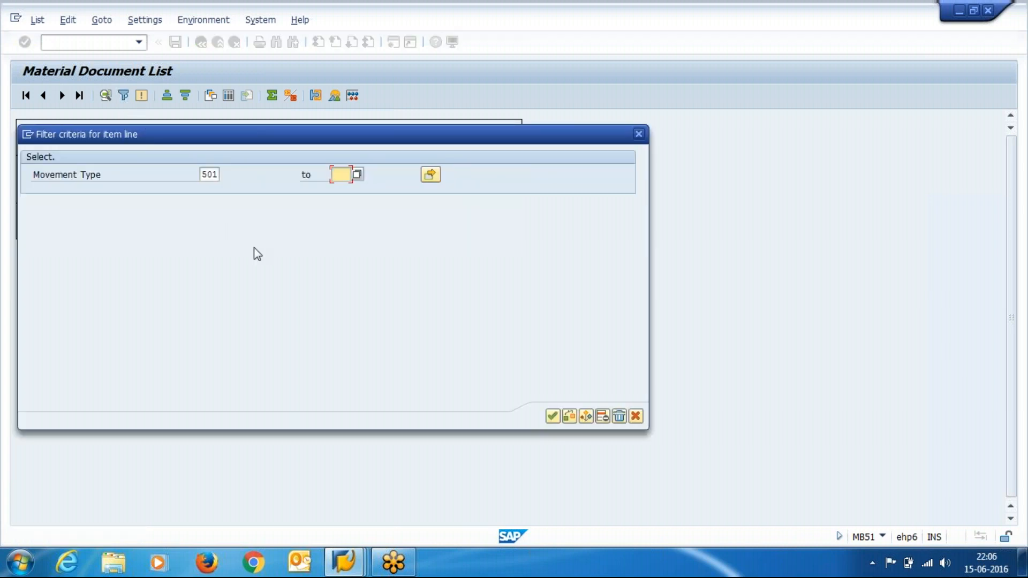
{"action": "key", "text": "shift+Tab"}
{"action": "key", "text": "Delete"}
{"action": "key", "text": "Return"}
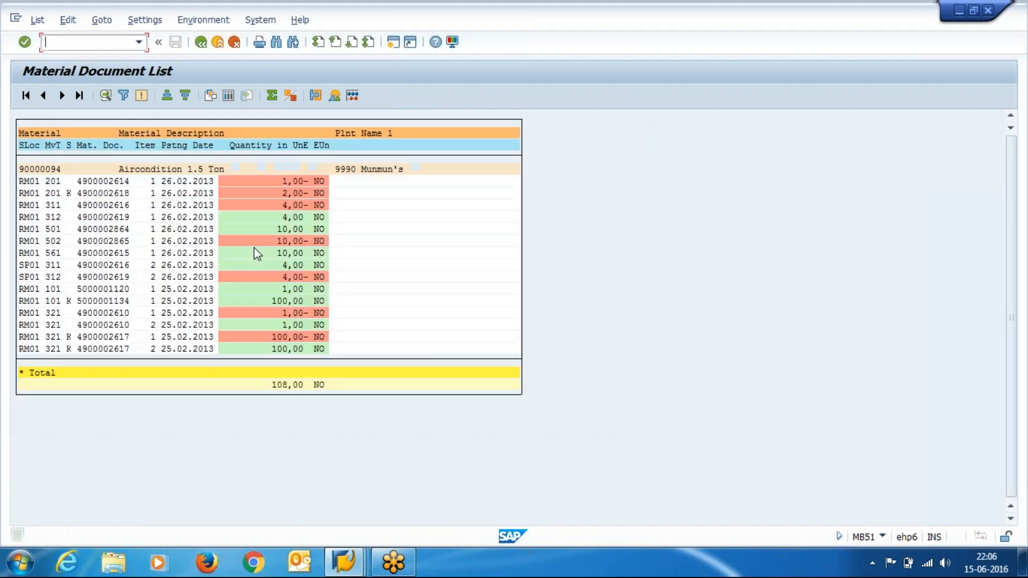
Sort the material document list by movement type in ascending order
{"action": "left_click", "coordinate": [57, 145]}
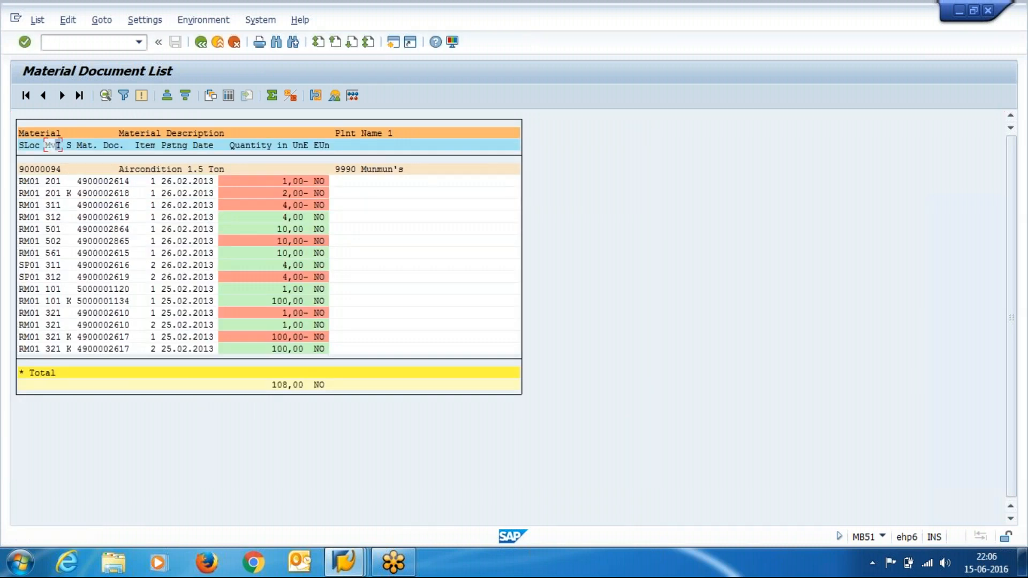
{"action": "left_click", "coordinate": [168, 97]}
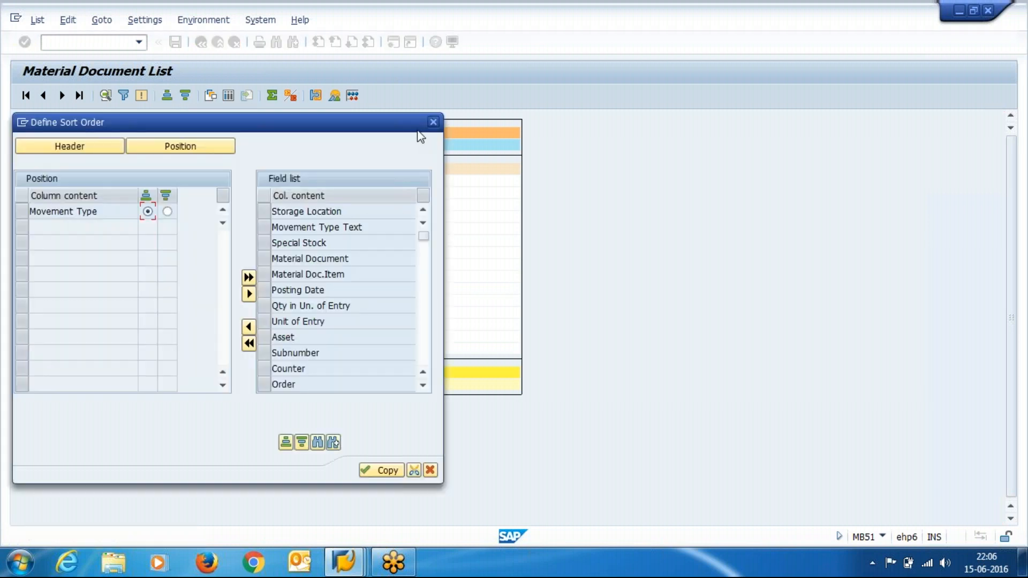
{"action": "left_click", "coordinate": [431, 123]}
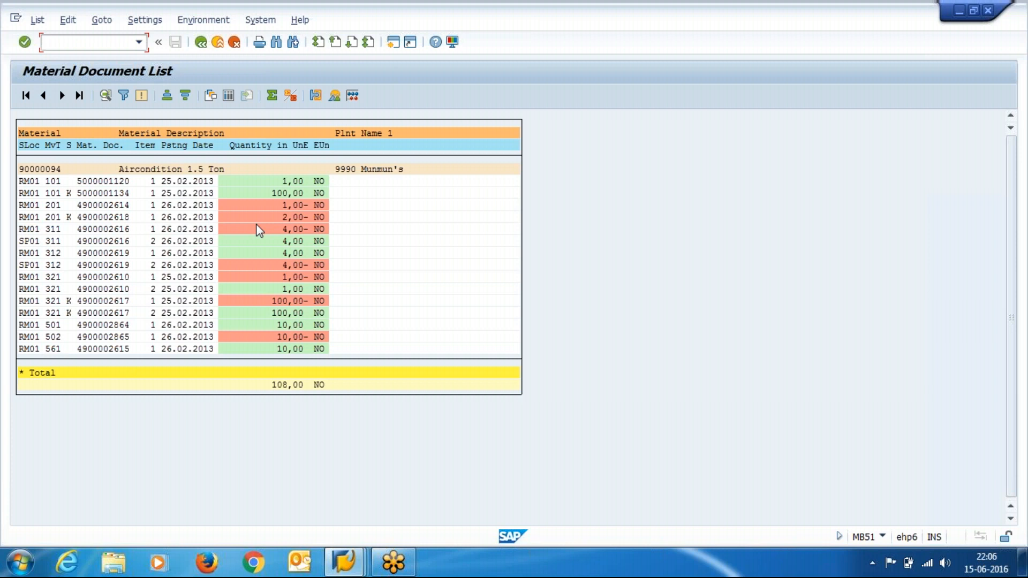
Add the hidden Order field to the position columns in the list layout
{"action": "left_click", "coordinate": [210, 96]}
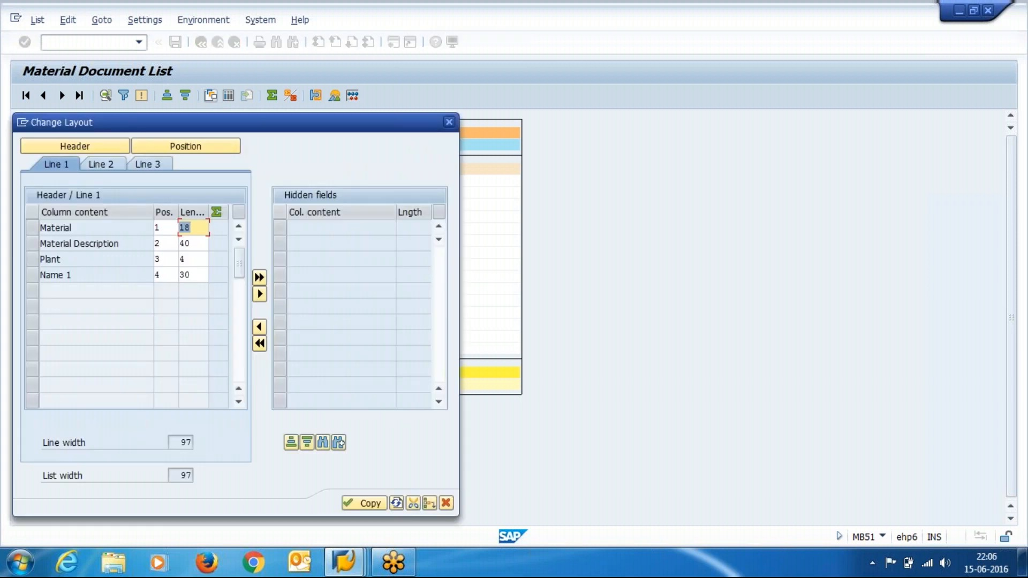
{"action": "left_click", "coordinate": [204, 146]}
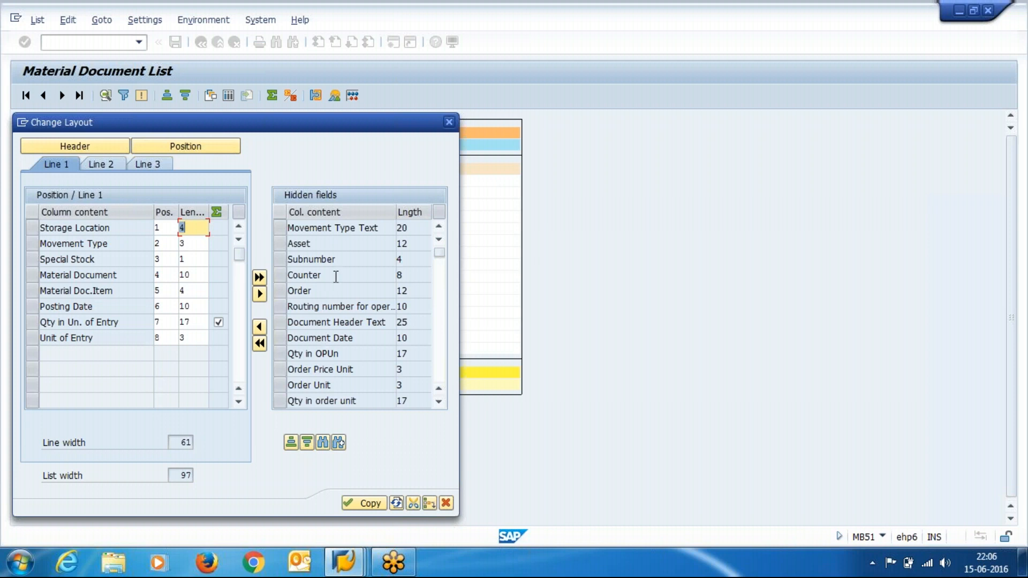
{"action": "left_click", "coordinate": [281, 290]}
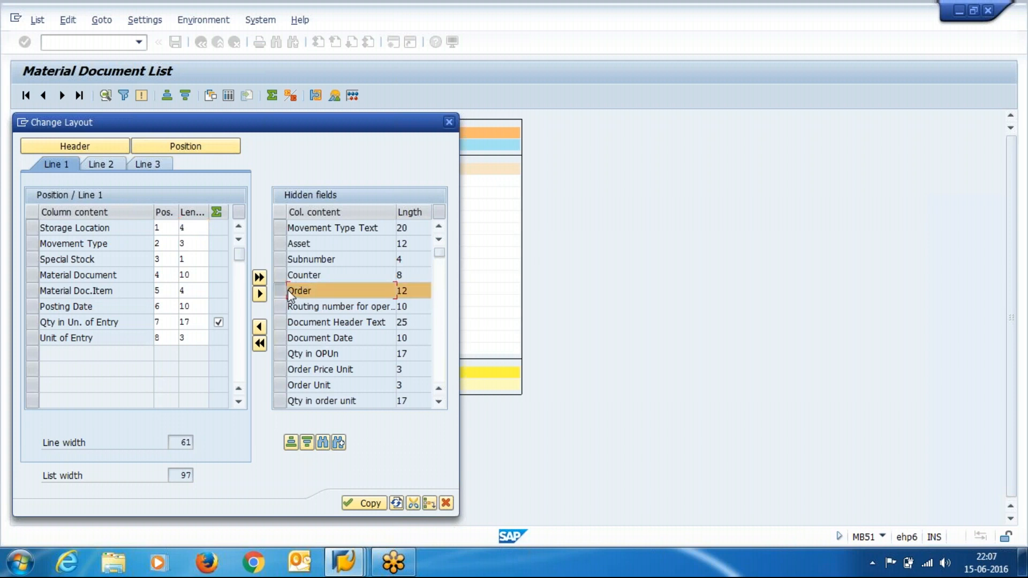
{"action": "left_click", "coordinate": [260, 327]}
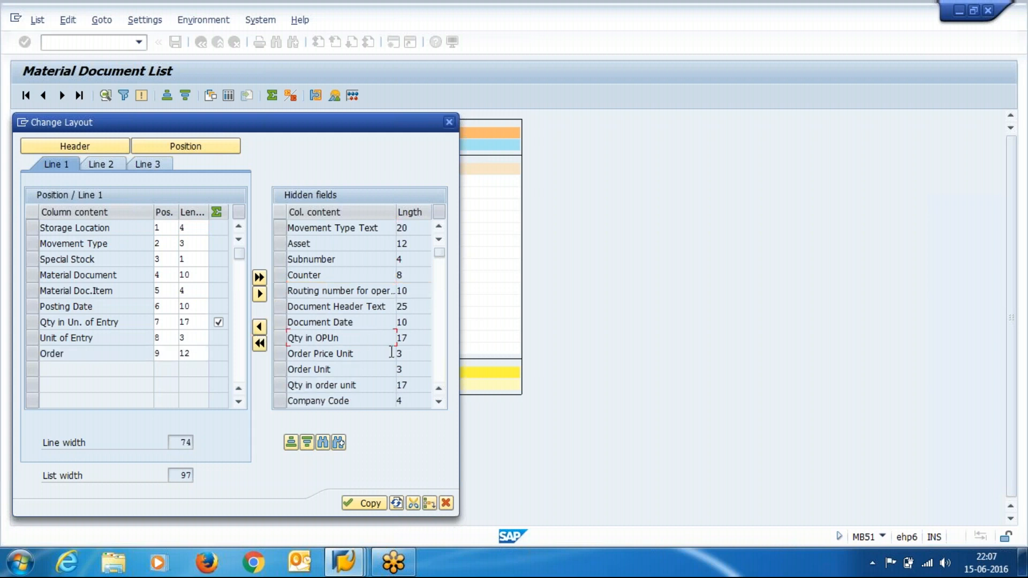
Add the hidden fields Entry Date, Time of Entry, Amount in LC, Purchase Order, Vendor and Quantity to the position columns and apply the layout
{"action": "left_click", "coordinate": [439, 401]}
{"action": "left_click", "coordinate": [439, 402]}
{"action": "left_click", "coordinate": [439, 402]}
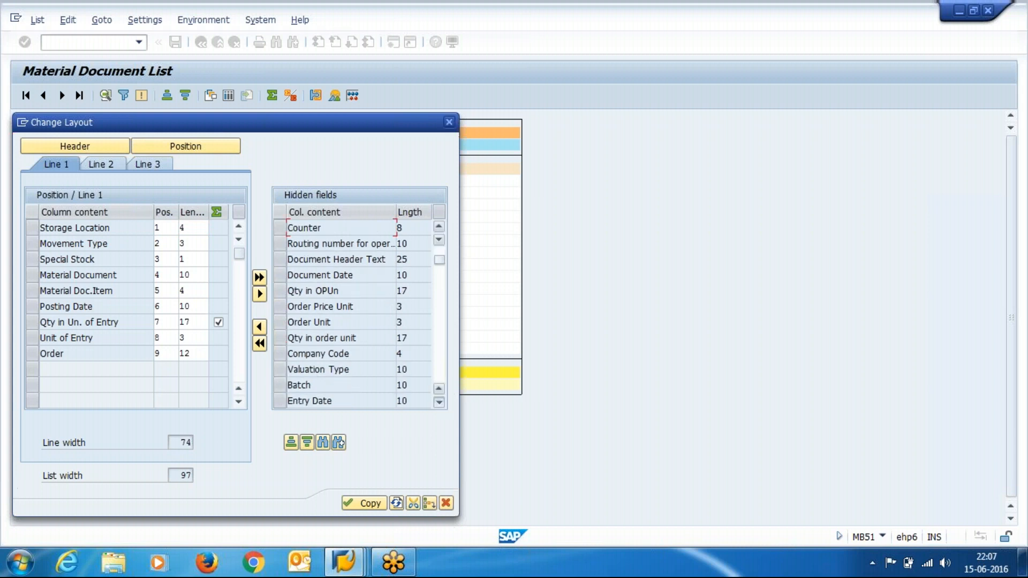
{"action": "left_click", "coordinate": [439, 401]}
{"action": "left_click", "coordinate": [439, 402]}
{"action": "left_click", "coordinate": [439, 402]}
{"action": "left_click", "coordinate": [439, 401]}
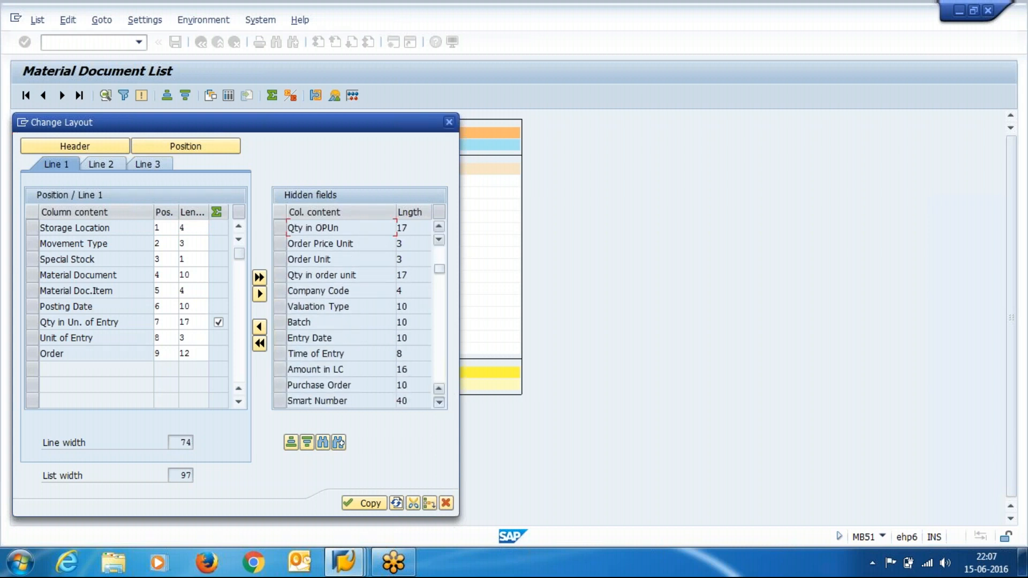
{"action": "left_click", "coordinate": [439, 402]}
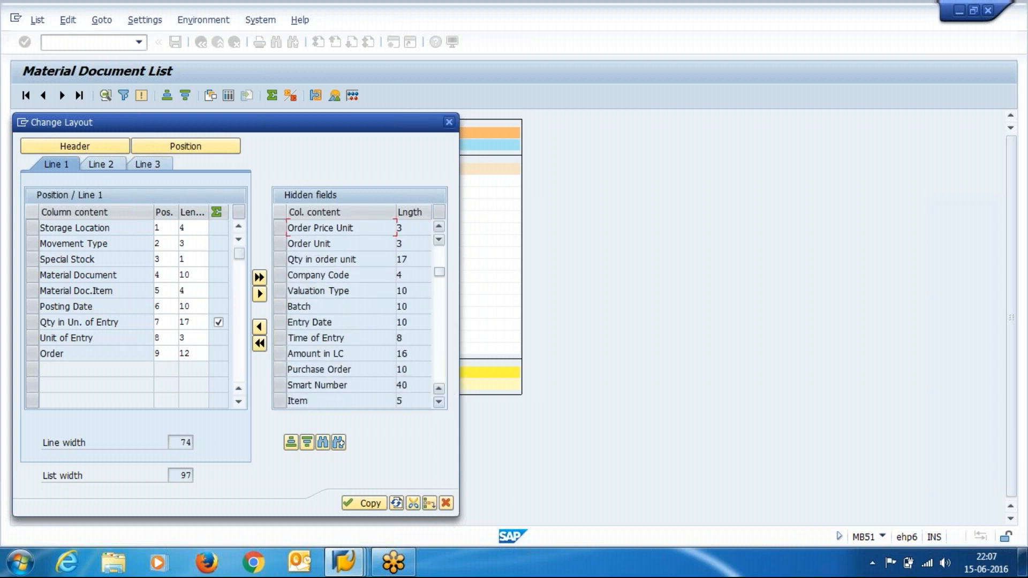
{"action": "left_click", "coordinate": [281, 323]}
{"action": "left_click", "coordinate": [284, 339]}
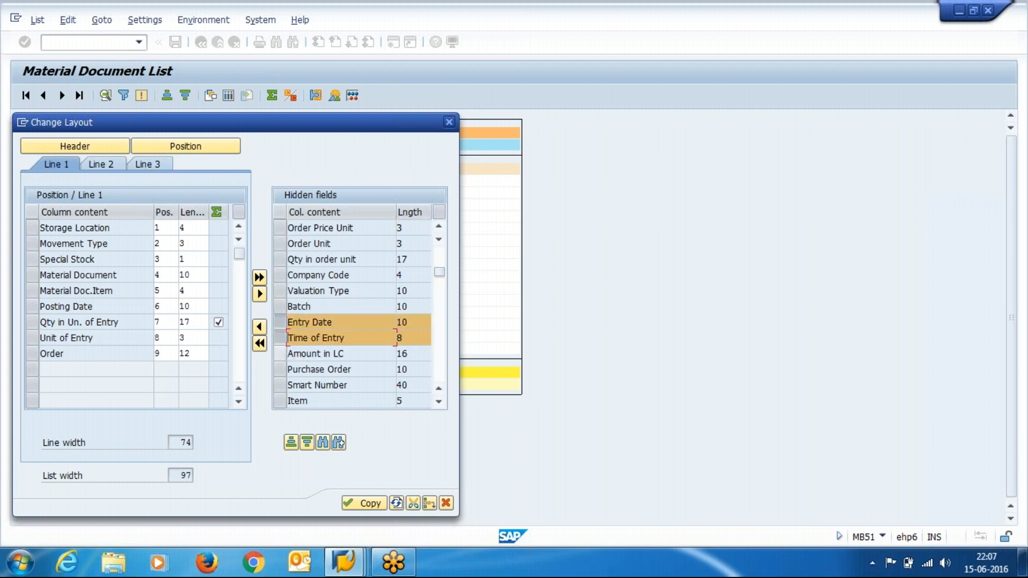
{"action": "left_click", "coordinate": [283, 355]}
{"action": "left_click", "coordinate": [281, 369]}
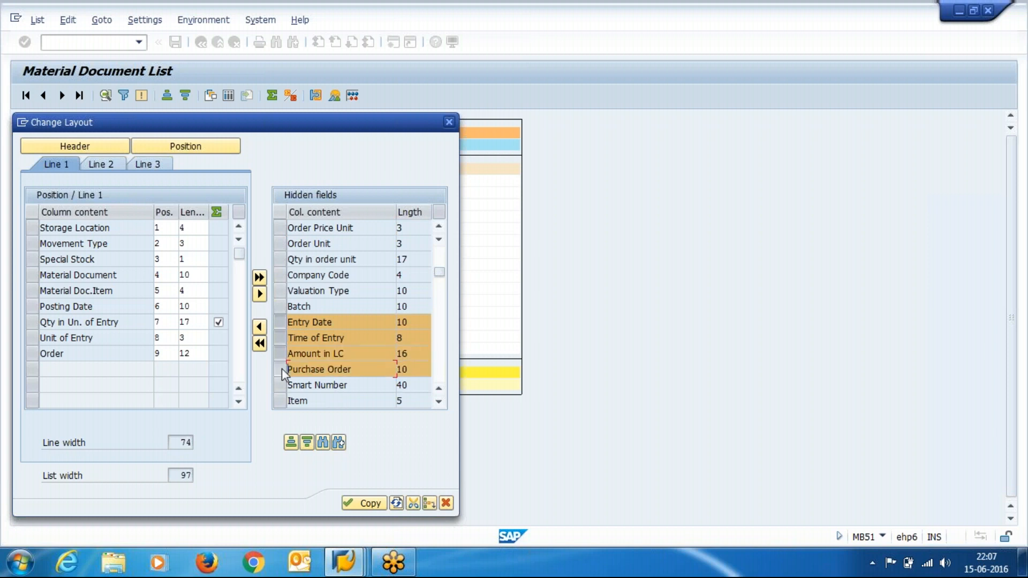
{"action": "left_click", "coordinate": [442, 403]}
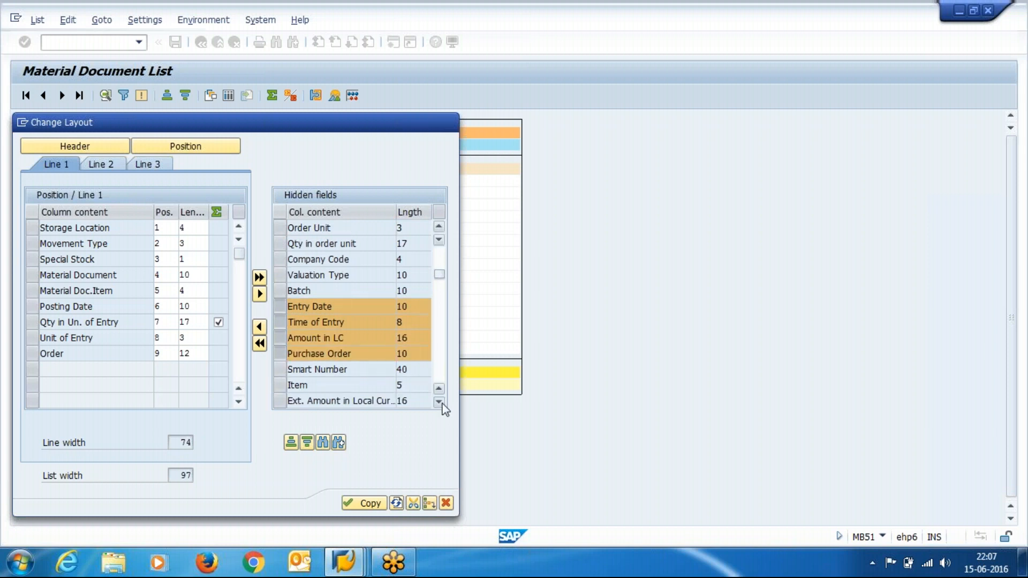
{"action": "left_click", "coordinate": [442, 403]}
{"action": "left_click", "coordinate": [442, 403]}
{"action": "left_click", "coordinate": [439, 402]}
{"action": "left_click", "coordinate": [439, 403]}
{"action": "left_click", "coordinate": [439, 402]}
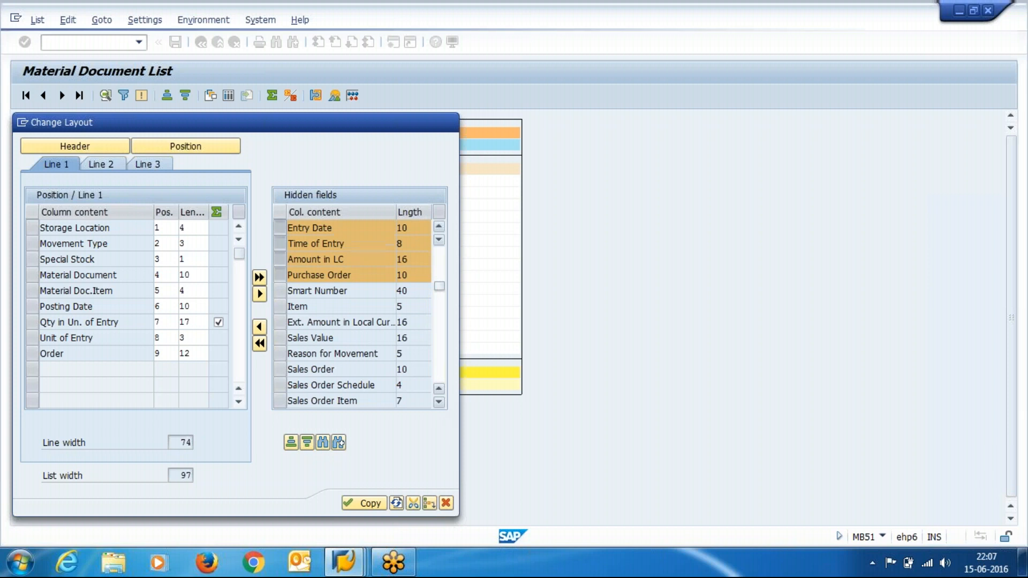
{"action": "left_click", "coordinate": [439, 402]}
{"action": "left_click", "coordinate": [439, 402]}
{"action": "left_click", "coordinate": [439, 403]}
{"action": "left_click", "coordinate": [439, 402]}
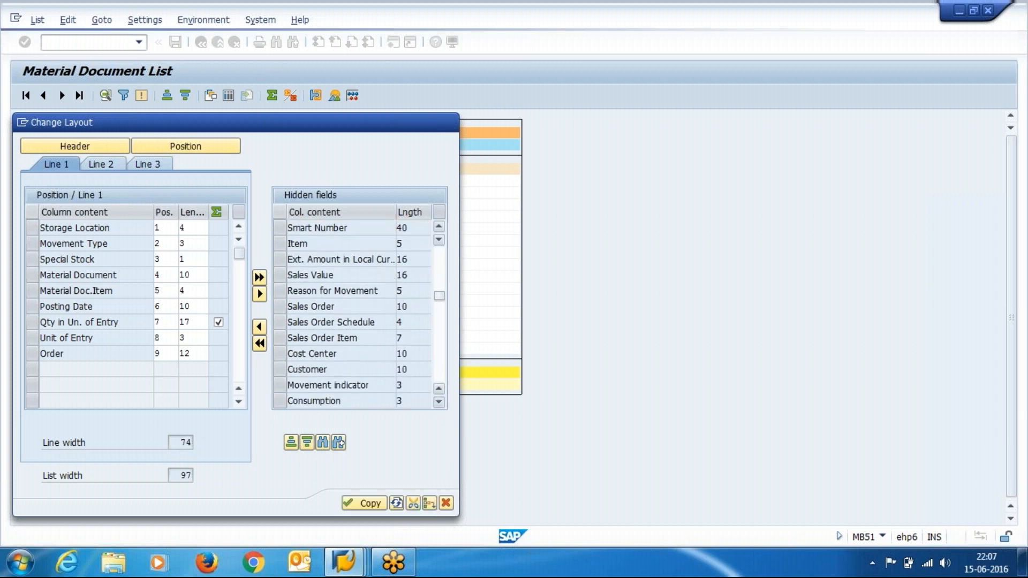
{"action": "left_click", "coordinate": [439, 402]}
{"action": "left_click", "coordinate": [439, 402]}
{"action": "left_click", "coordinate": [439, 403]}
{"action": "left_click", "coordinate": [439, 402]}
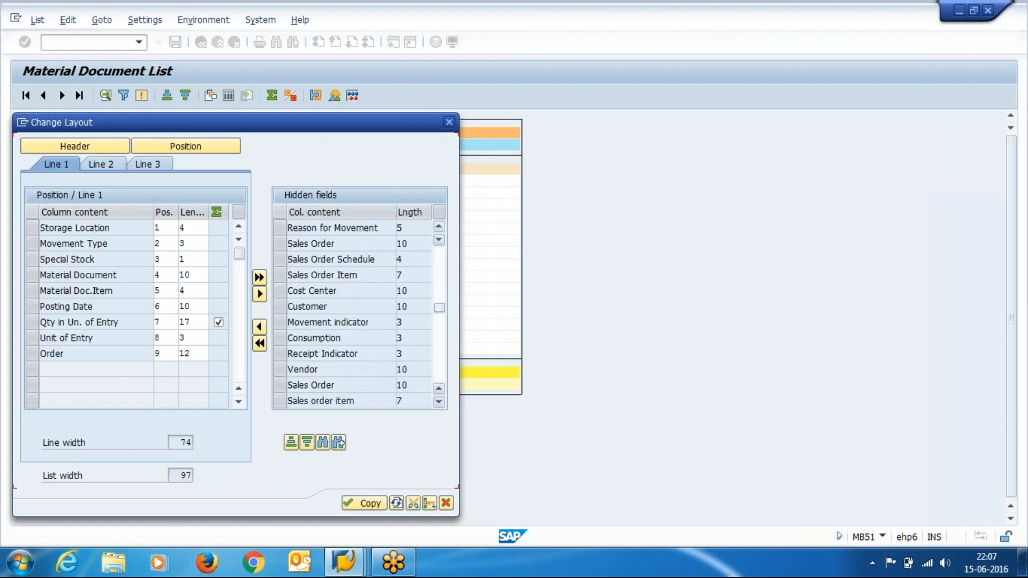
{"action": "left_click", "coordinate": [439, 402]}
{"action": "left_click", "coordinate": [439, 402]}
{"action": "left_click", "coordinate": [281, 339]}
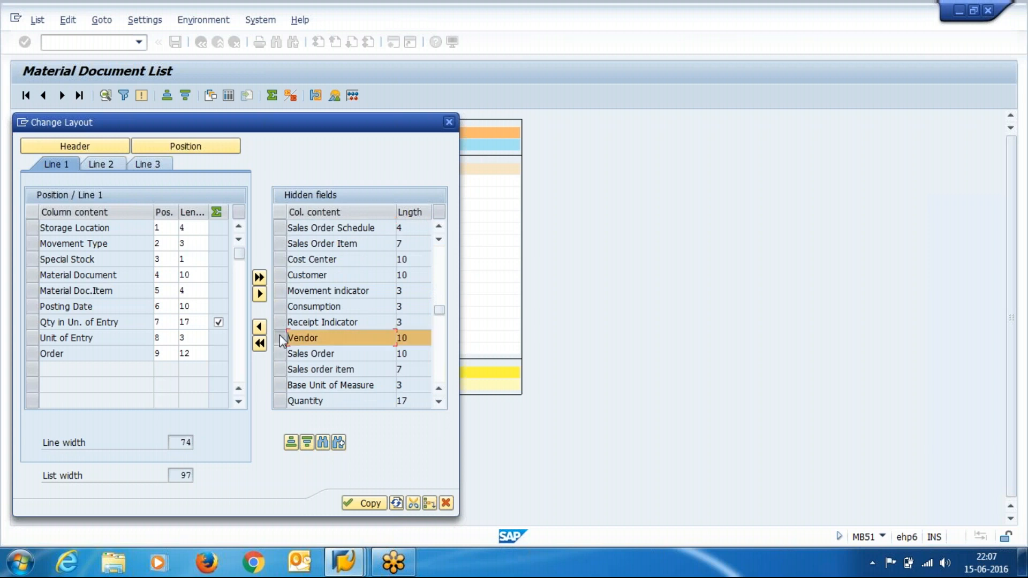
{"action": "left_click", "coordinate": [280, 401]}
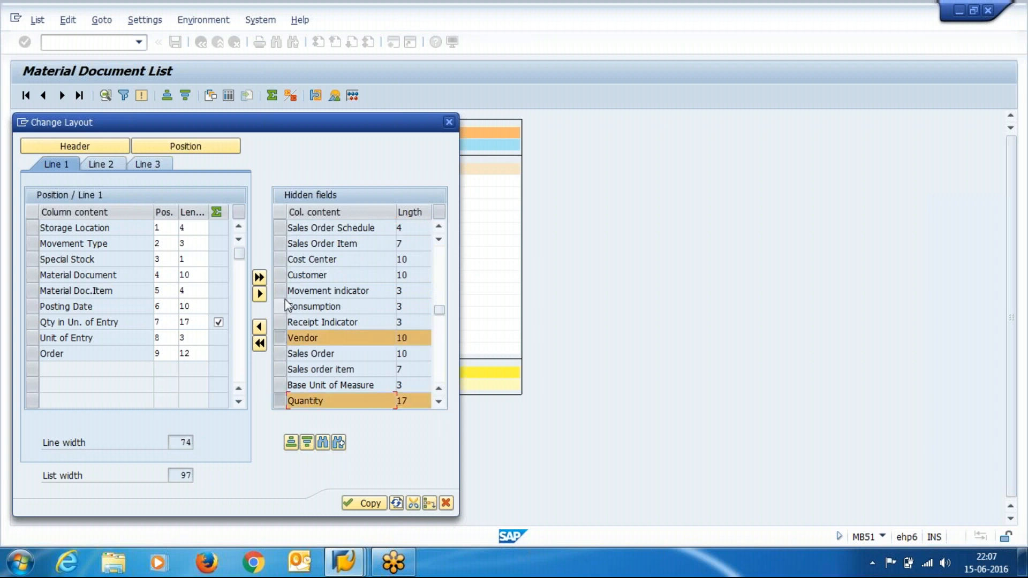
{"action": "left_click", "coordinate": [259, 326]}
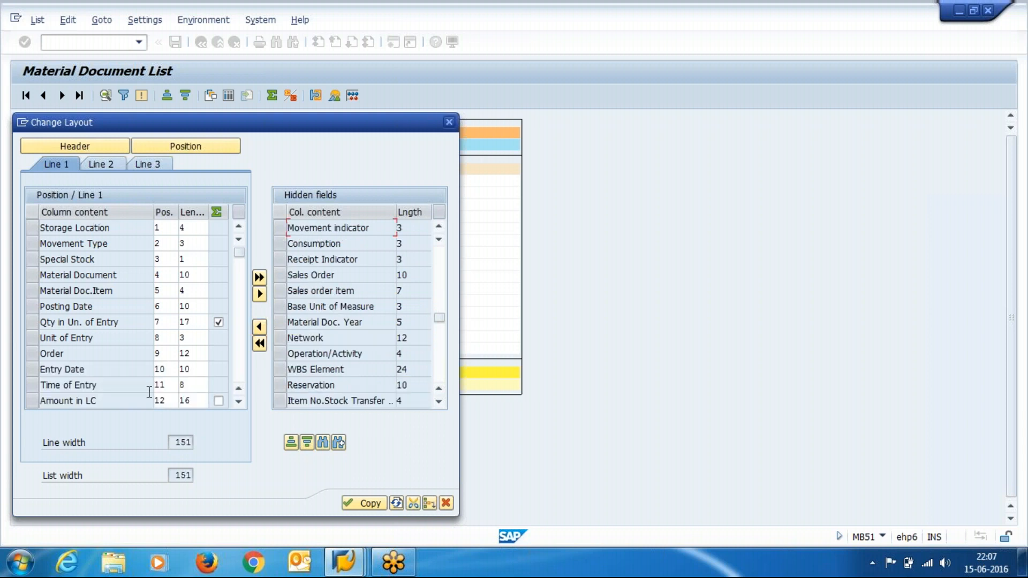
{"action": "left_click", "coordinate": [363, 502]}
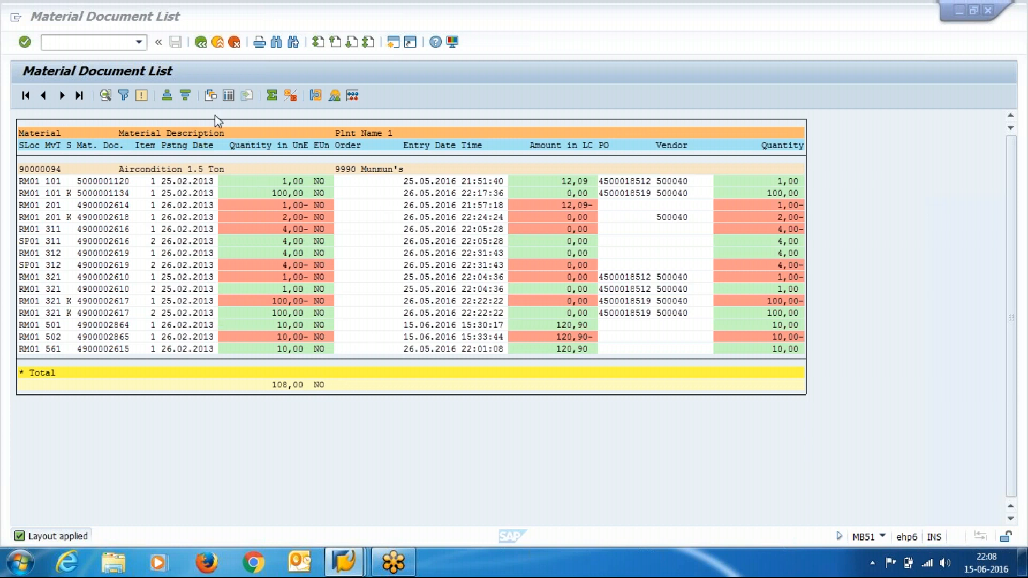
Save the current list layout as user-specific with its sort criteria, entering the person's first name as layout name and description
{"action": "left_click", "coordinate": [146, 21]}
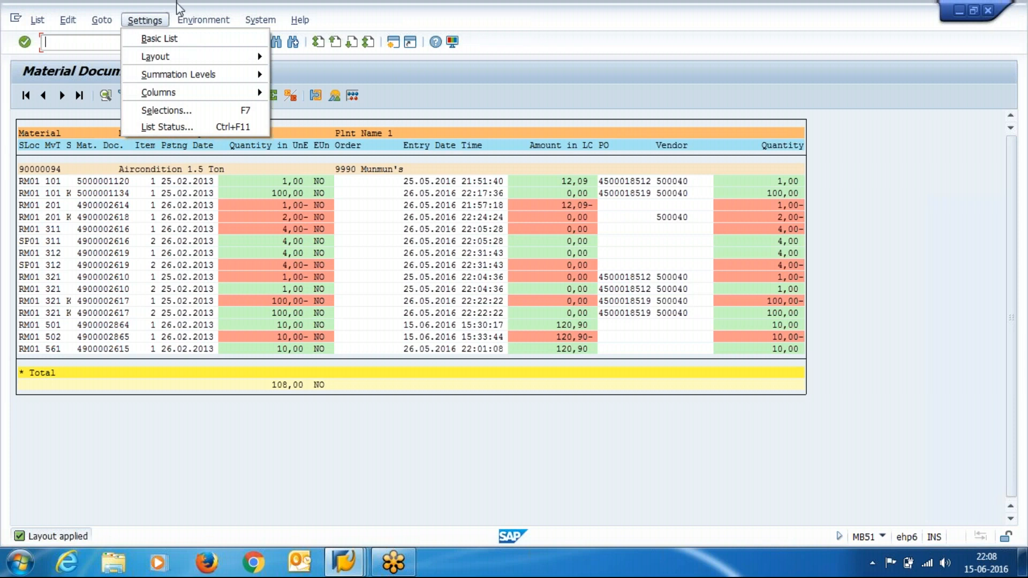
{"action": "left_click", "coordinate": [147, 21]}
{"action": "left_click", "coordinate": [149, 21]}
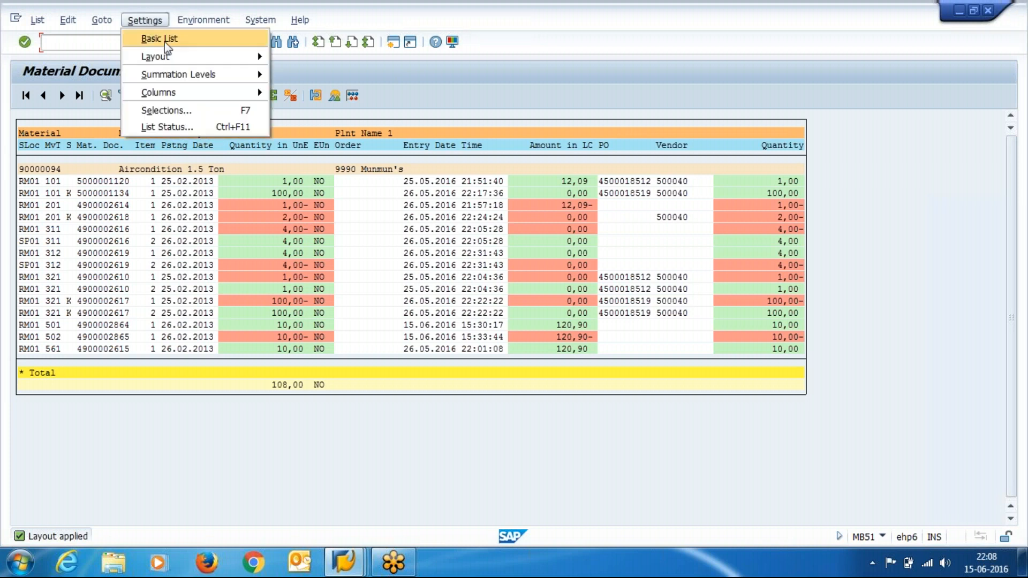
{"action": "mouse_move", "coordinate": [175, 54]}
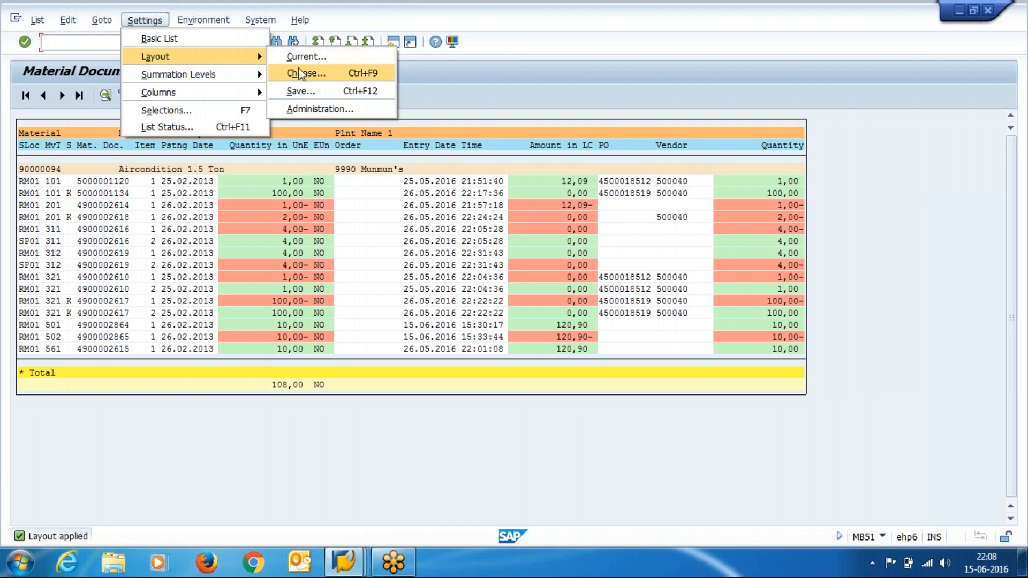
{"action": "left_click", "coordinate": [304, 90]}
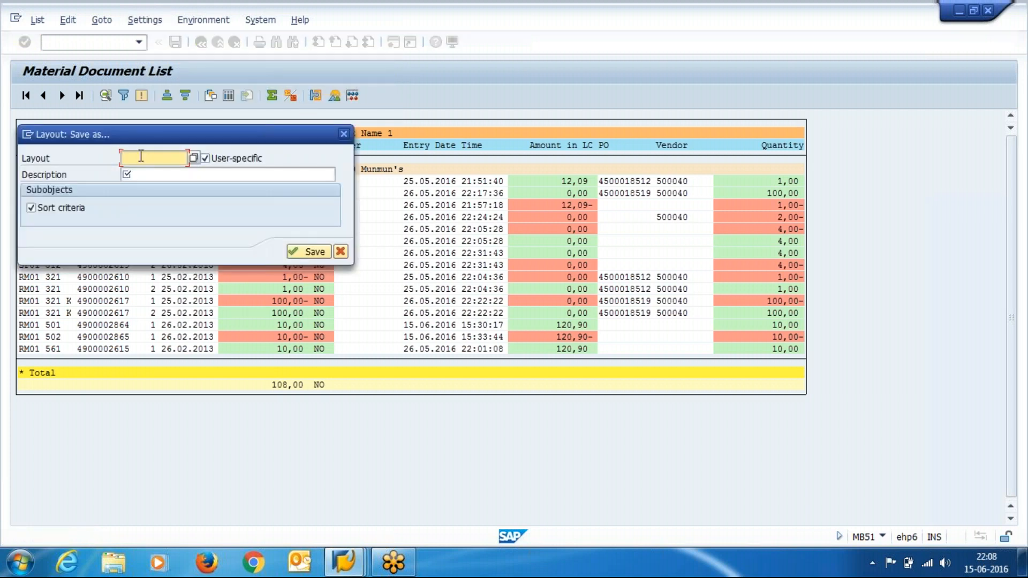
{"action": "type", "text": "Rahim"}
{"action": "key", "text": "Tab"}
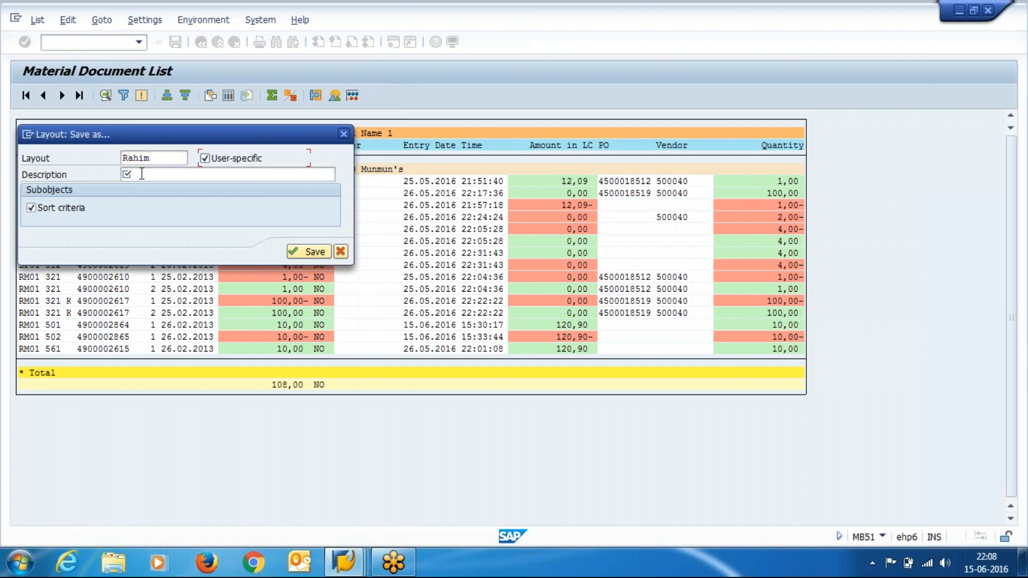
{"action": "left_click", "coordinate": [140, 175]}
{"action": "type", "text": "rahim"}
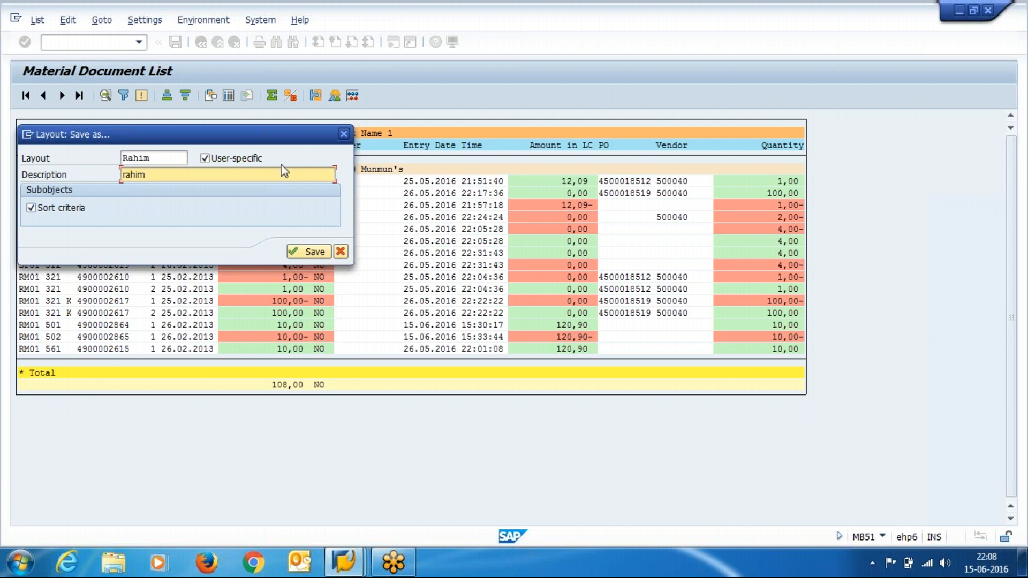
{"action": "left_click", "coordinate": [238, 163]}
{"action": "left_click", "coordinate": [239, 164]}
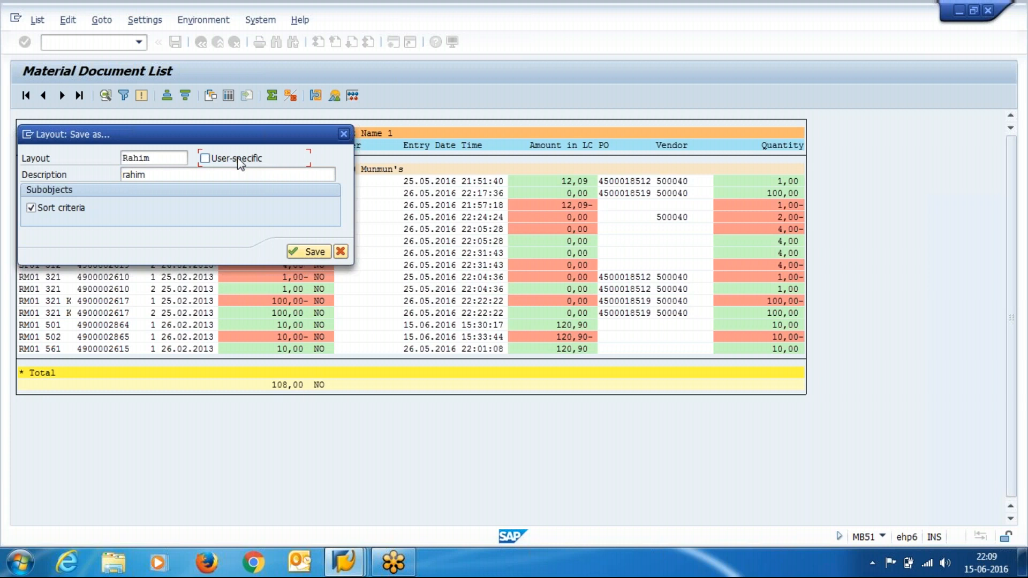
{"action": "left_click", "coordinate": [239, 162]}
{"action": "left_click", "coordinate": [303, 252]}
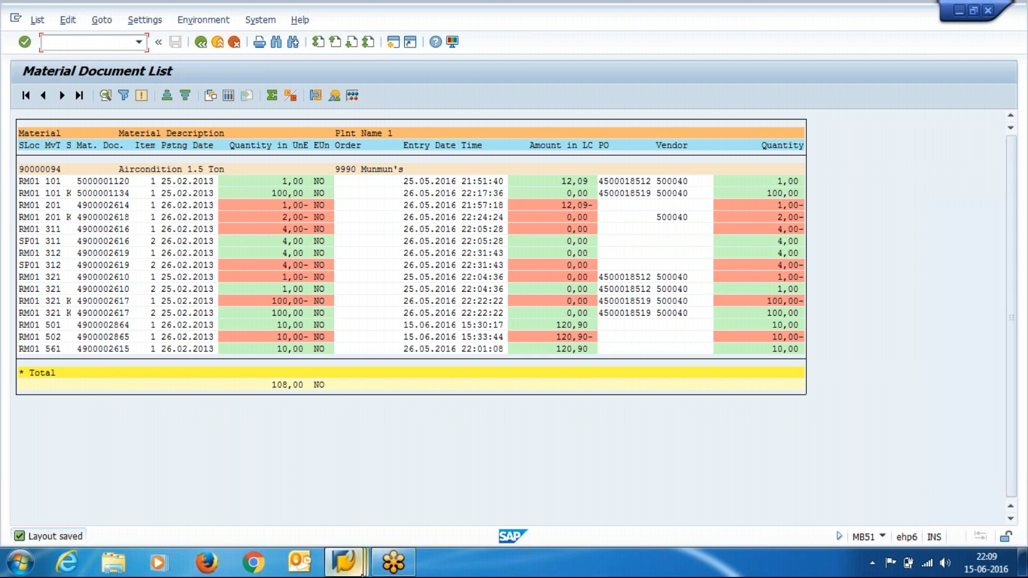
Switch to the Cancel Material Document session, leave that transaction and start transaction MB1C
{"action": "left_click", "coordinate": [362, 573]}
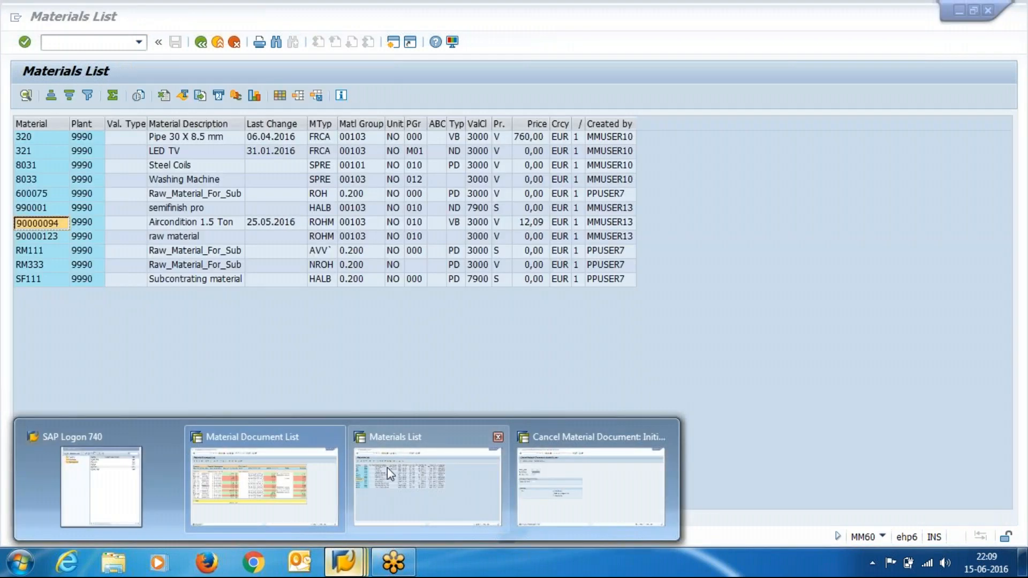
{"action": "left_click", "coordinate": [556, 475]}
{"action": "left_click", "coordinate": [201, 43]}
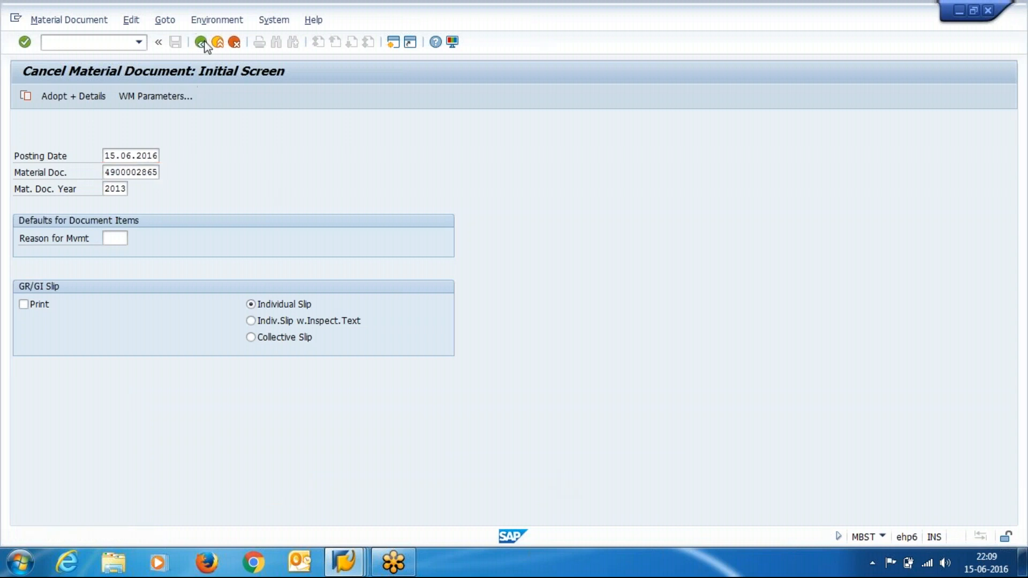
{"action": "type", "text": "mb"}
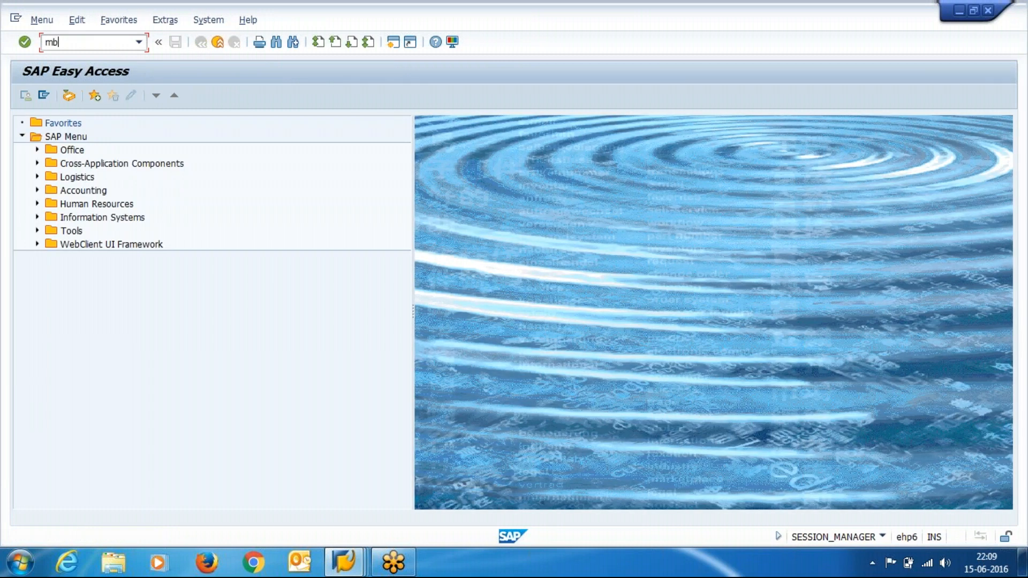
{"action": "type", "text": "1c"}
{"action": "key", "text": "Return"}
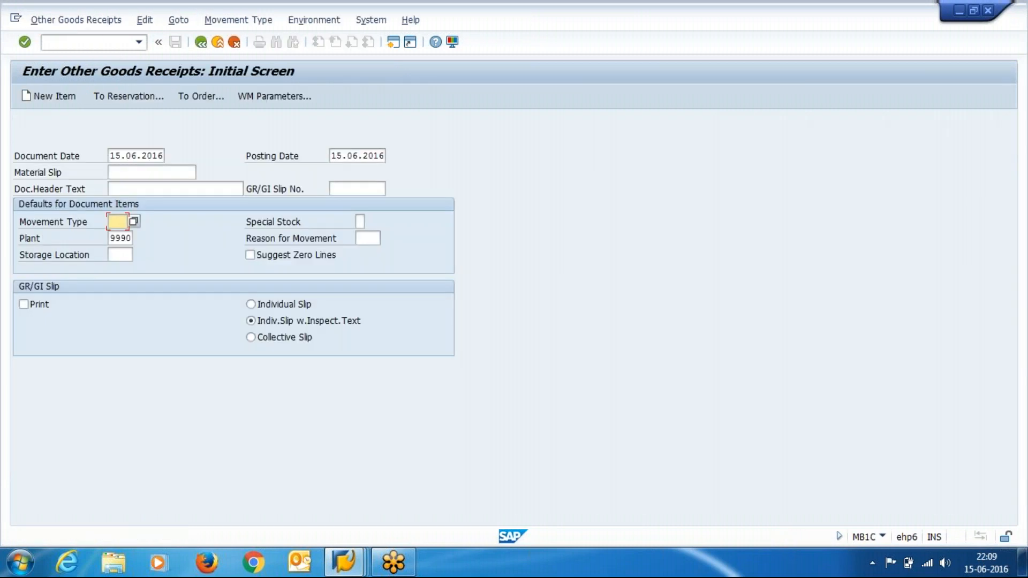
Set both the document date and the posting date of the goods receipt to 26.02.2013
{"action": "left_click", "coordinate": [112, 159]}
{"action": "key", "text": "shift+End"}
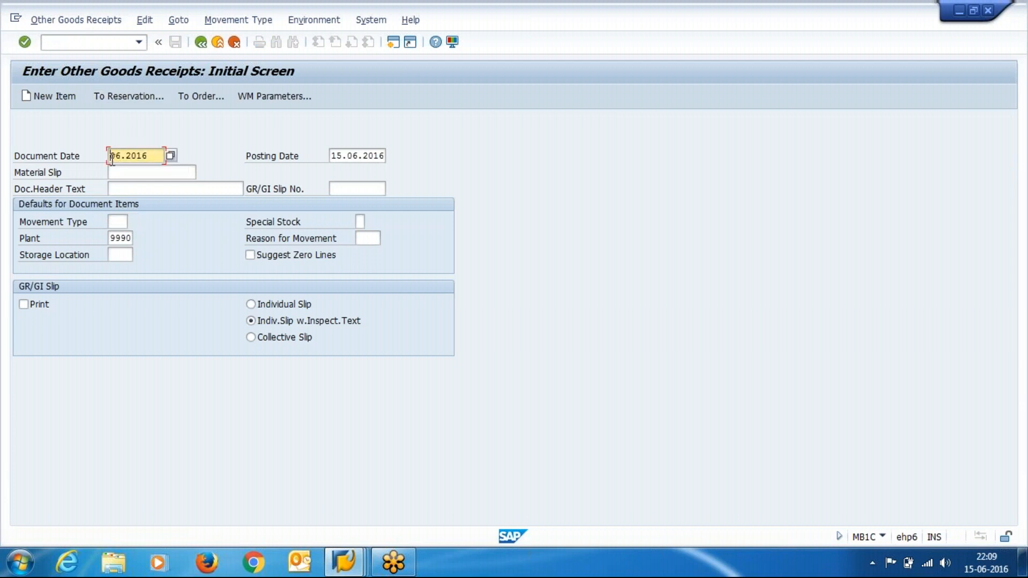
{"action": "type", "text": "2"}
{"action": "key", "text": "Down"}
{"action": "key", "text": "Return"}
{"action": "key", "text": "Tab"}
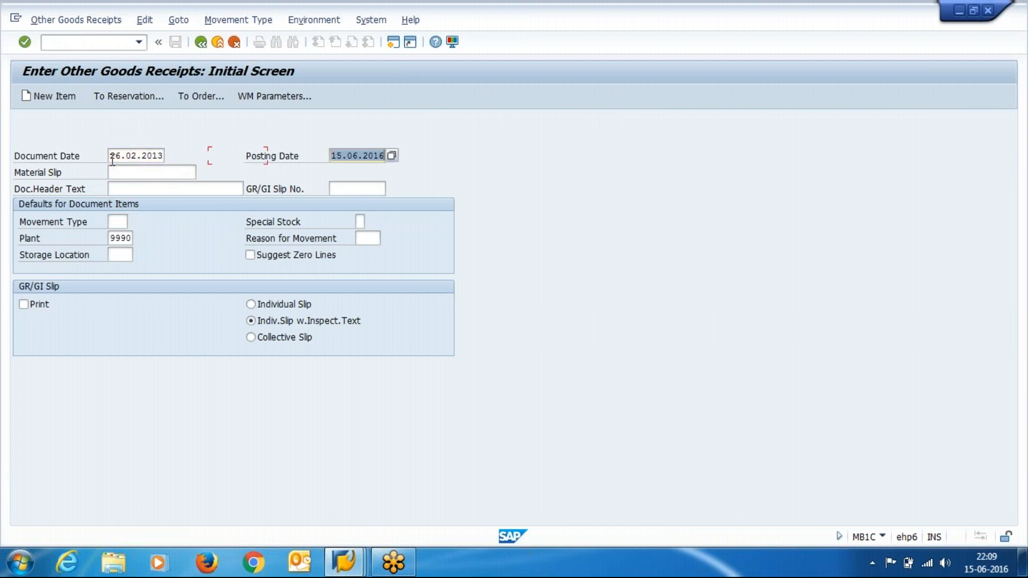
{"action": "type", "text": "2"}
{"action": "key", "text": "Down"}
{"action": "key", "text": "Return"}
{"action": "key", "text": "Tab"}
{"action": "key", "text": "Tab"}
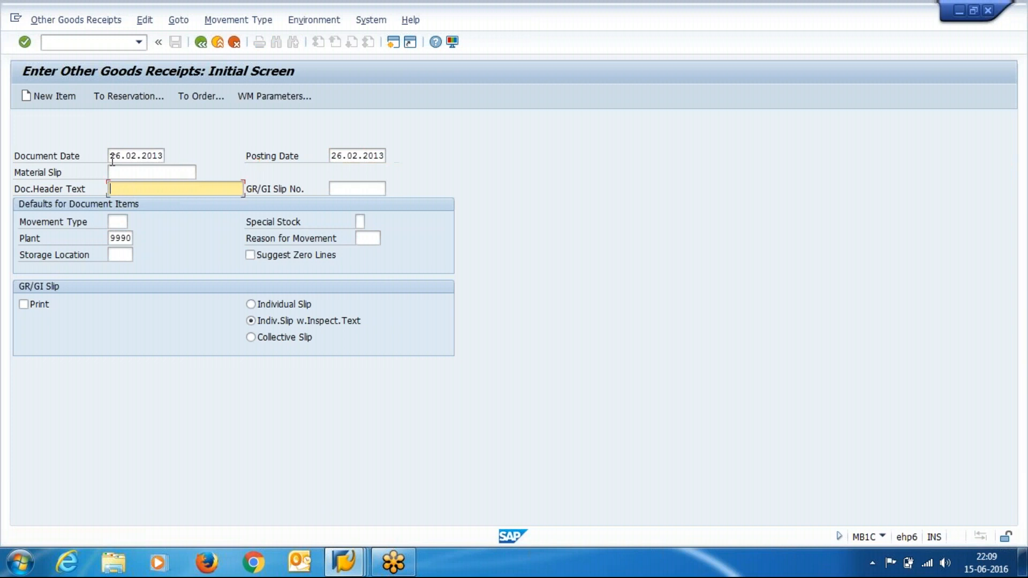
Choose movement type 503, receipt without purchase order into quality inspection stock, from the possible values and continue to the item entry
{"action": "left_click", "coordinate": [123, 222]}
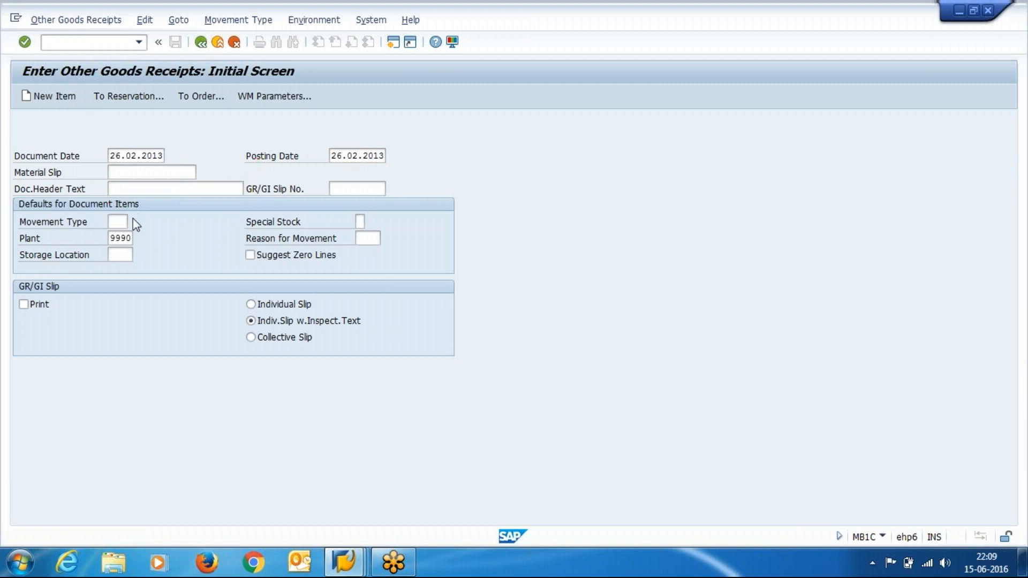
{"action": "key", "text": "F4"}
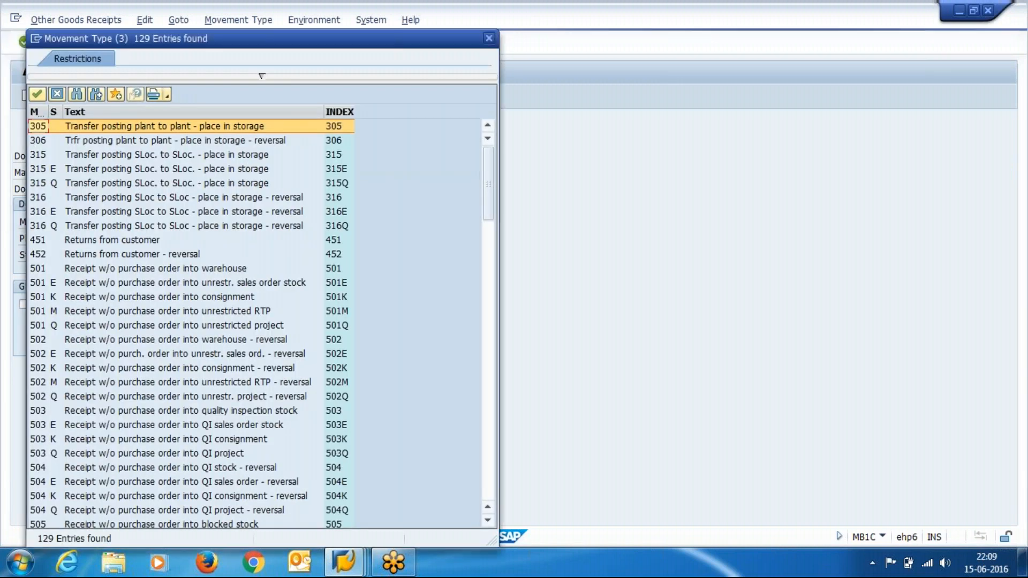
{"action": "left_click", "coordinate": [185, 282]}
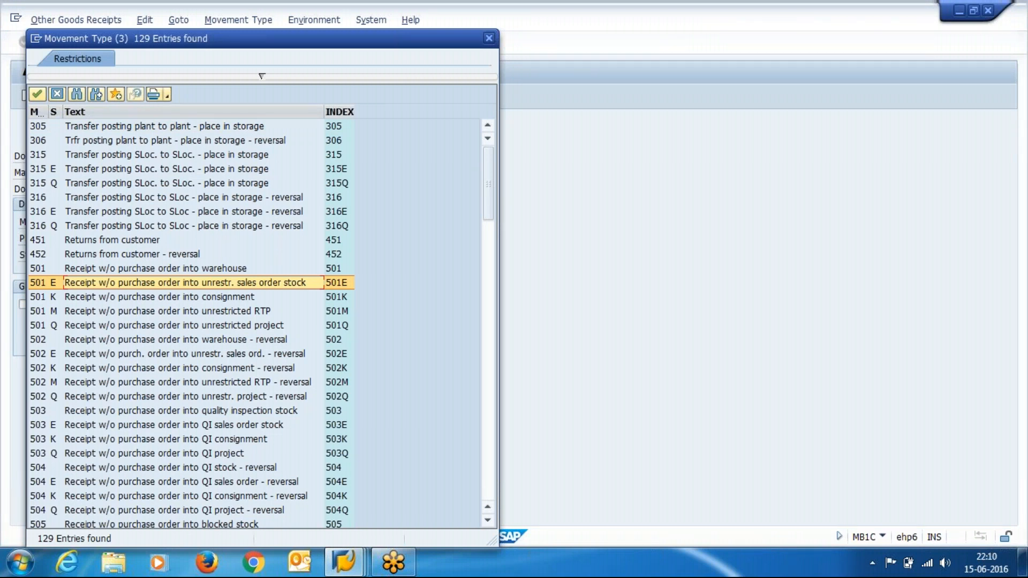
{"action": "key", "text": "Down"}
{"action": "key", "text": "Down"}
{"action": "key", "text": "Down"}
{"action": "key", "text": "Down"}
{"action": "key", "text": "Down"}
{"action": "key", "text": "Down"}
{"action": "key", "text": "Down"}
{"action": "key", "text": "Down"}
{"action": "key", "text": "Down"}
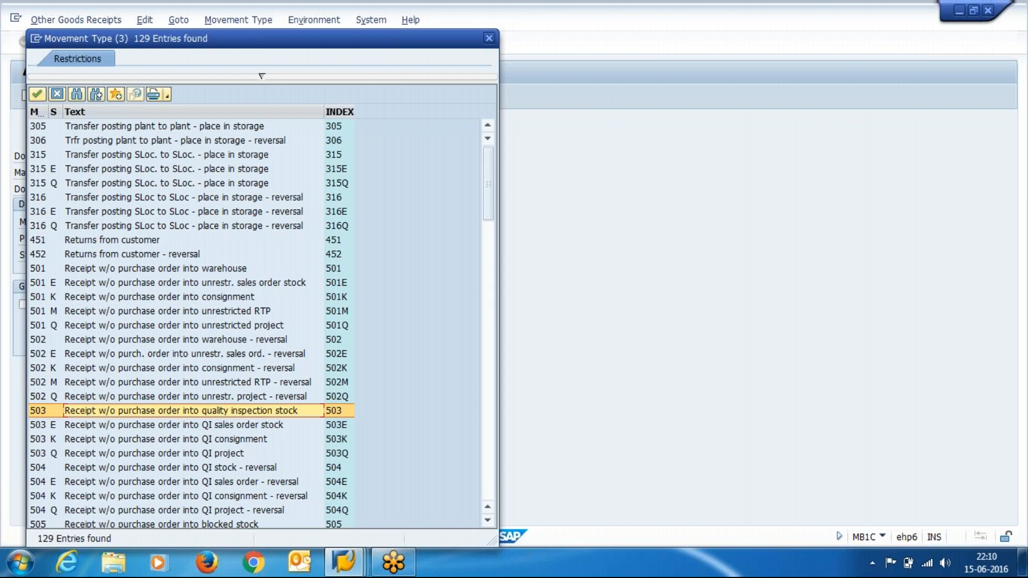
{"action": "key", "text": "Return"}
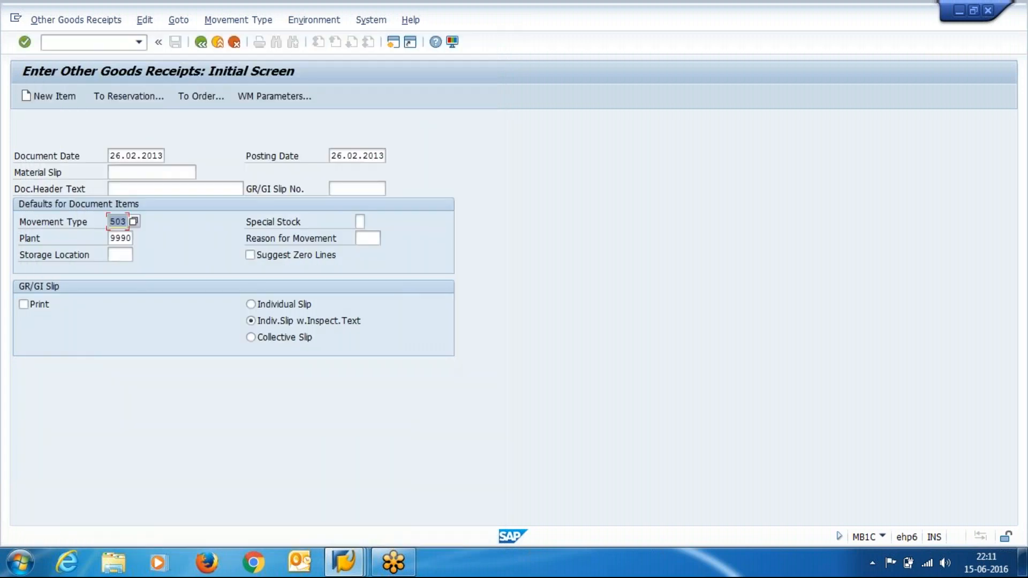
{"action": "key", "text": "Return"}
Enter material 90000094 with a quantity of 5 in the first item row of the goods receipt
{"action": "type", "text": "9"}
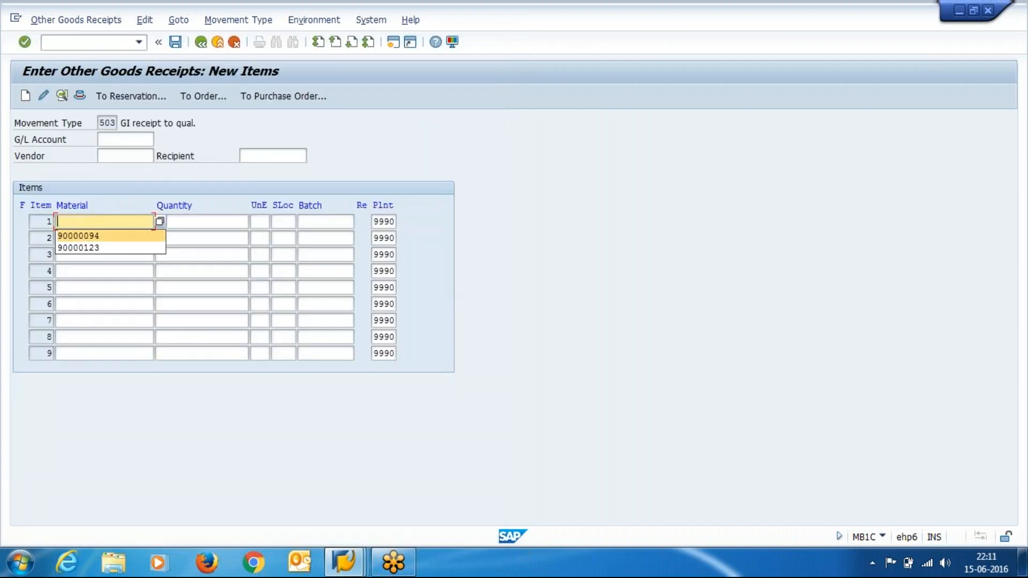
{"action": "key", "text": "Down"}
{"action": "key", "text": "Return"}
{"action": "key", "text": "Tab"}
{"action": "key", "text": "BackSpace"}
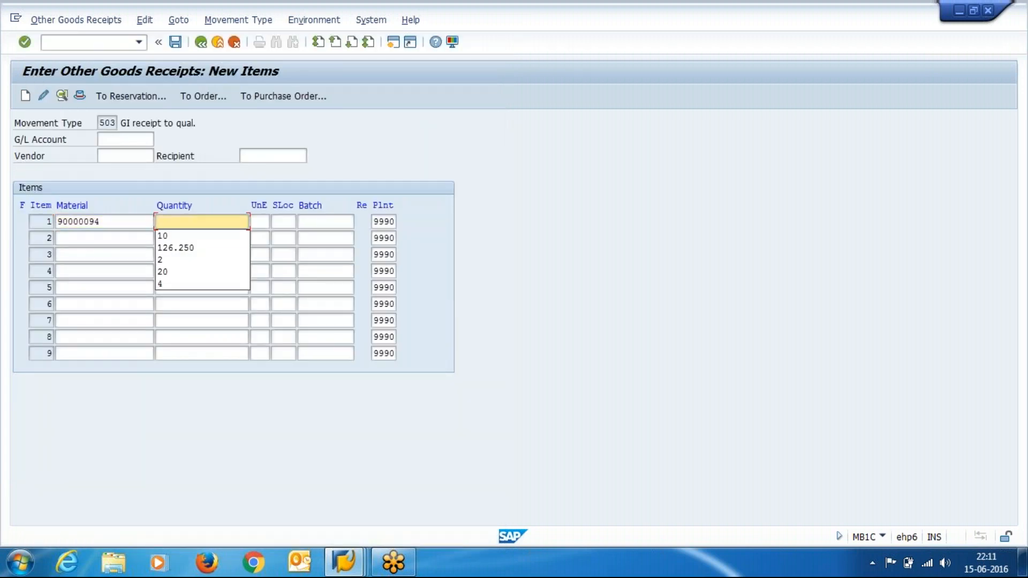
{"action": "key", "text": "Down"}
{"action": "type", "text": "5"}
{"action": "key", "text": "Tab"}
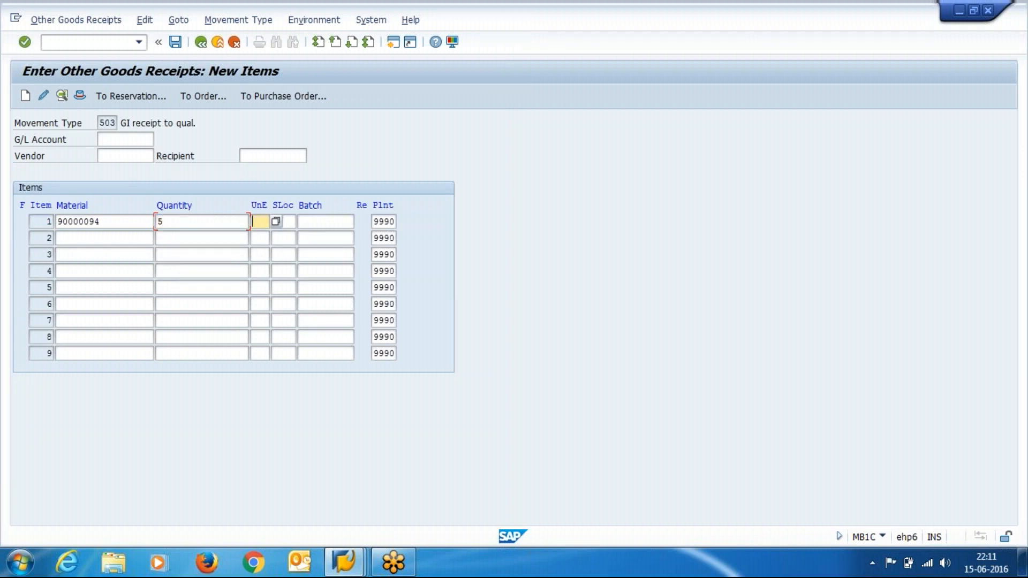
Set the first item's storage location to RM01 and try to confirm the 503 receipt item
{"action": "key", "text": "Tab"}
{"action": "key", "text": "BackSpace"}
{"action": "key", "text": "Down"}
{"action": "key", "text": "Return"}
{"action": "key", "text": "Return"}
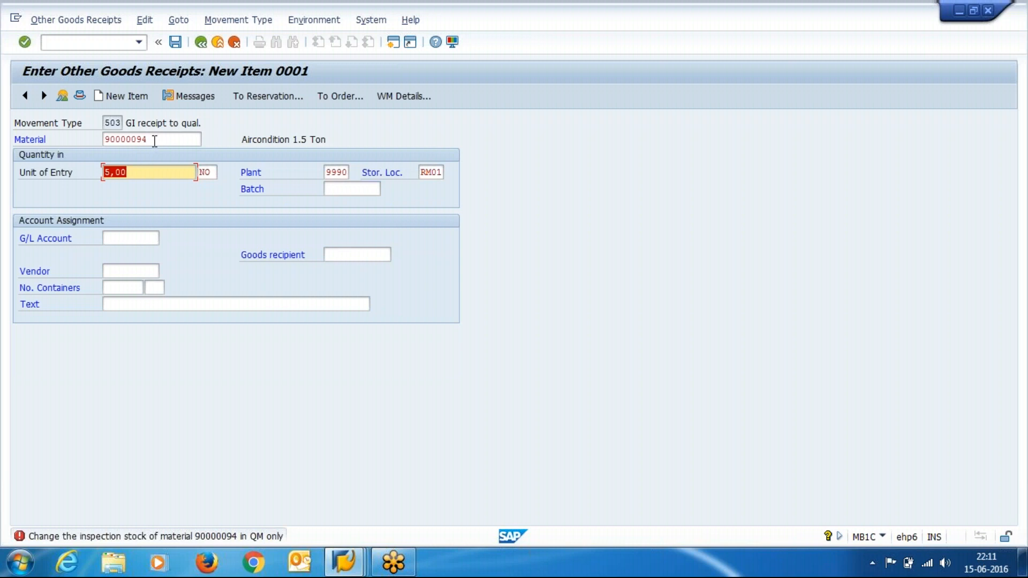
Switch to the Materials List session, leave that report and start transaction MM02
{"action": "left_click", "coordinate": [154, 140]}
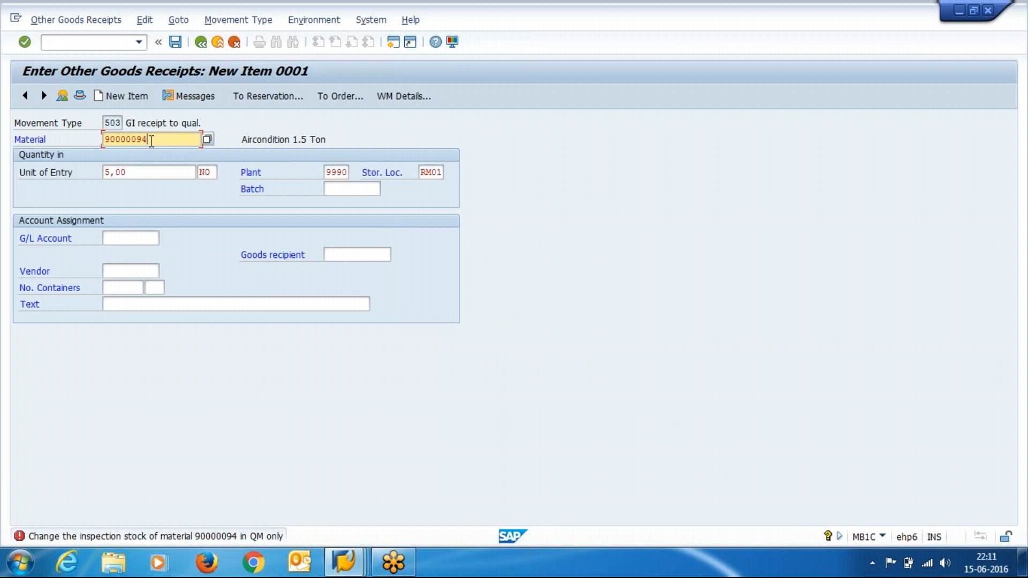
{"action": "left_click_drag", "start_coordinate": [151, 141], "coordinate": [106, 139]}
{"action": "left_click", "coordinate": [110, 139]}
{"action": "left_click", "coordinate": [343, 563]}
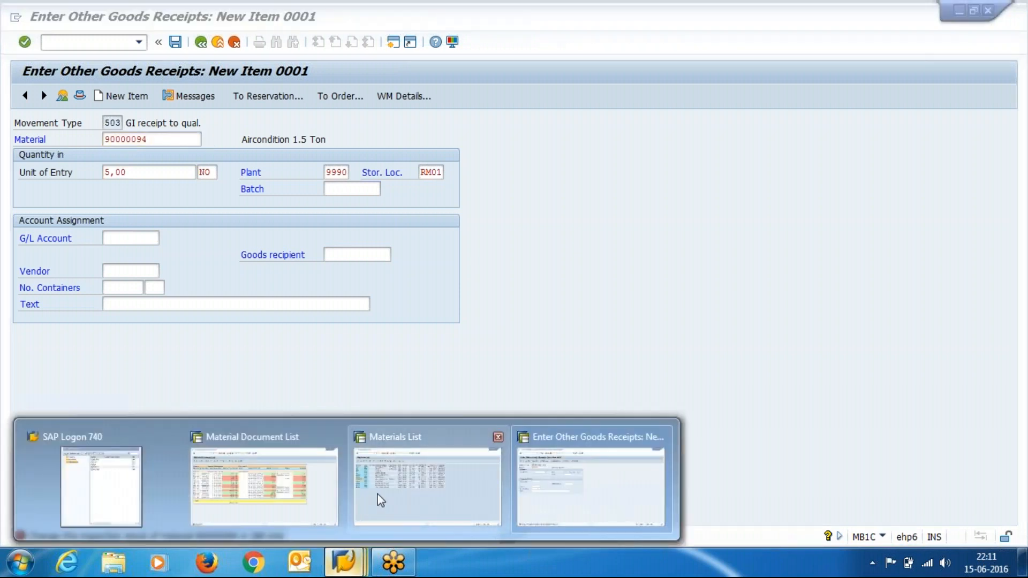
{"action": "left_click", "coordinate": [403, 492]}
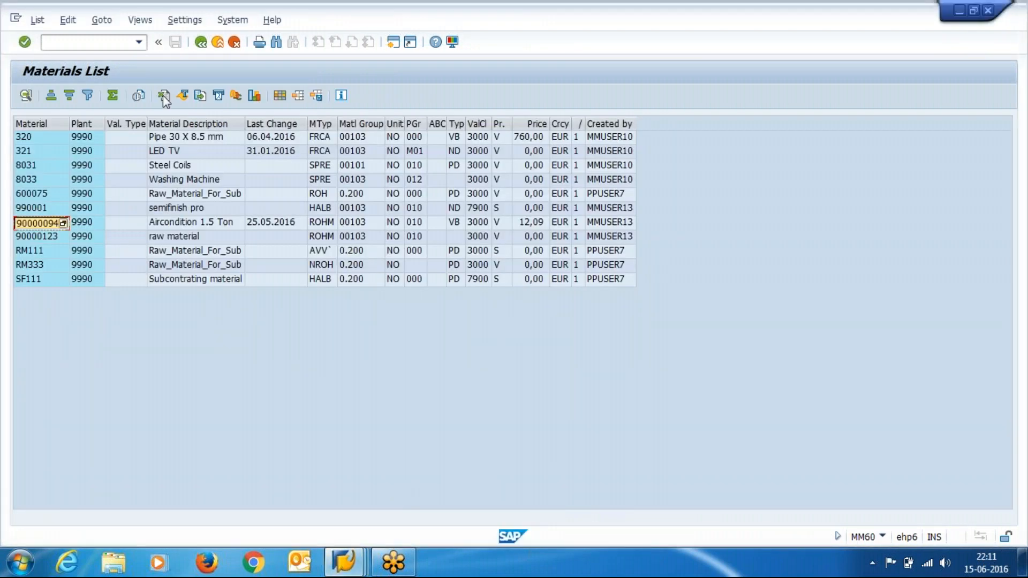
{"action": "left_click", "coordinate": [218, 42]}
{"action": "left_click", "coordinate": [217, 41]}
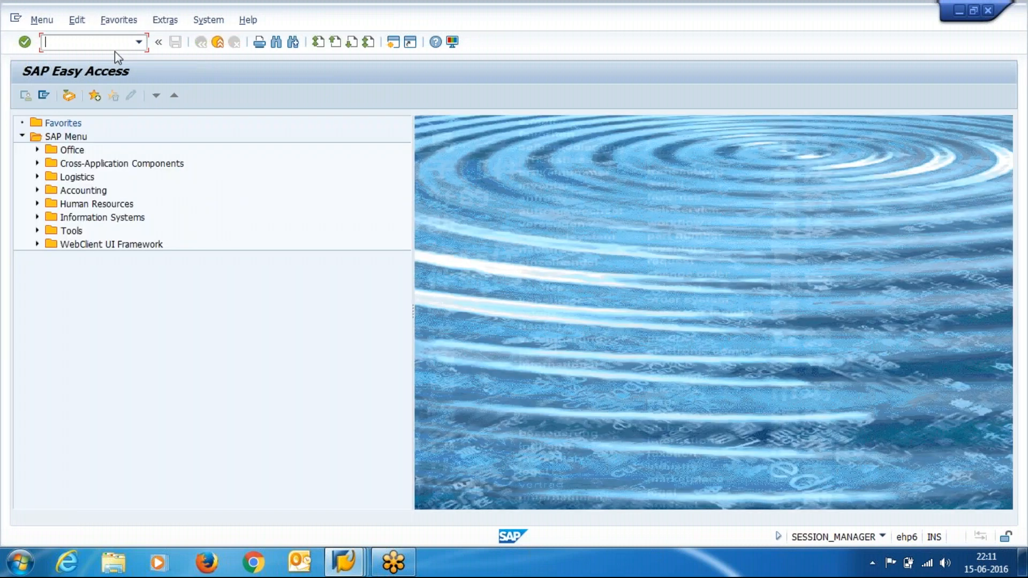
{"action": "type", "text": "mm02"}
{"action": "key", "text": "Return"}
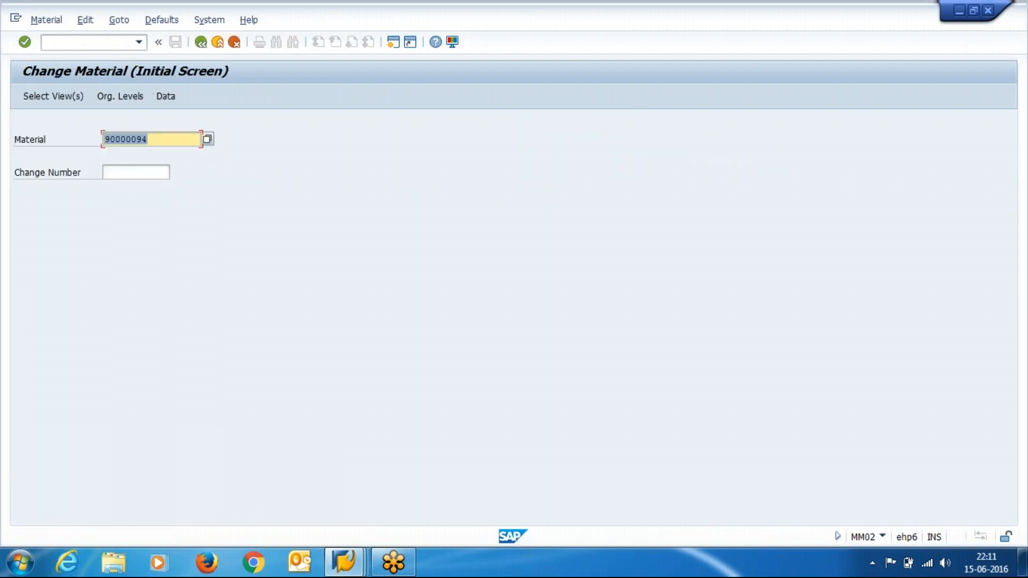
Choose the Quality Management view of material 90000094 for changing
{"action": "key", "text": "Right"}
{"action": "key", "text": "Return"}
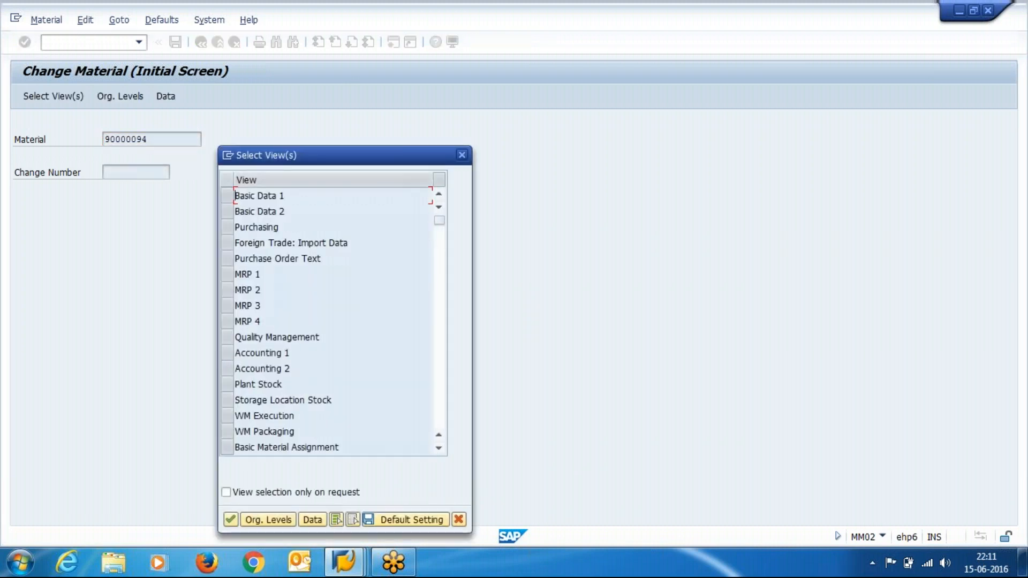
{"action": "left_click", "coordinate": [227, 340]}
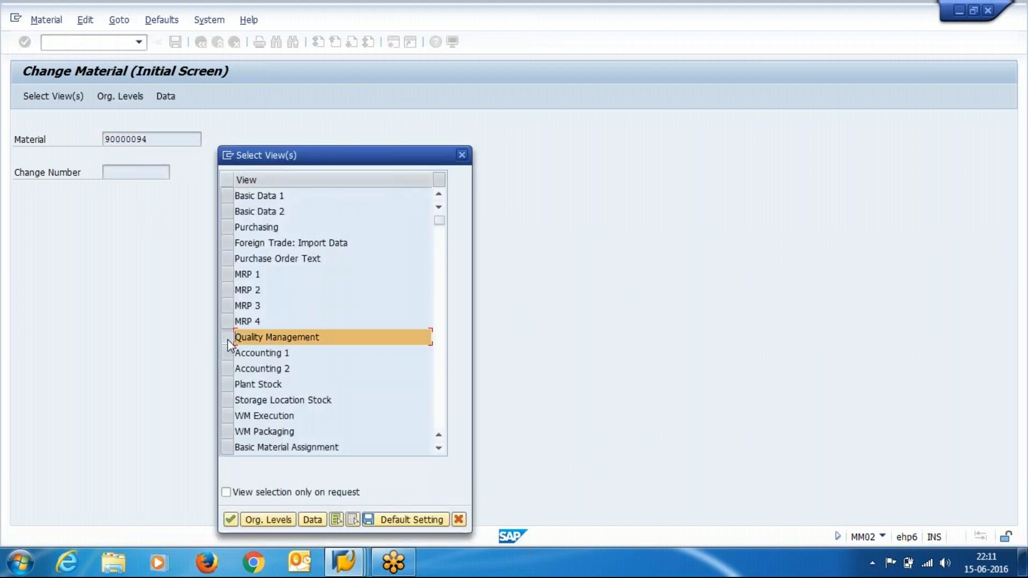
{"action": "key", "text": "Return"}
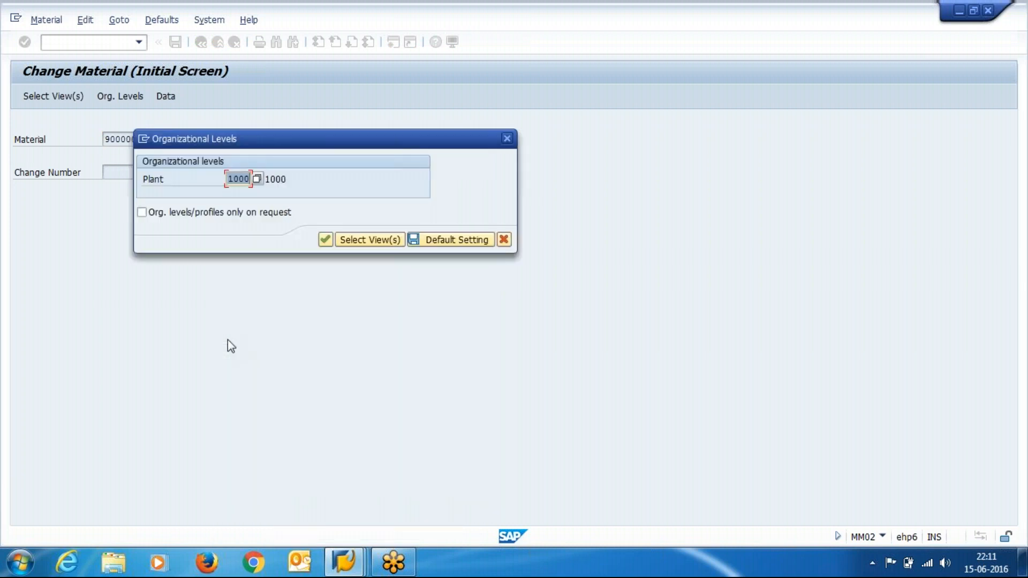
Set the plant to 9990 in the organizational levels and try to open the view
{"action": "key", "text": "BackSpace"}
{"action": "key", "text": "Down"}
{"action": "key", "text": "Return"}
{"action": "key", "text": "Return"}
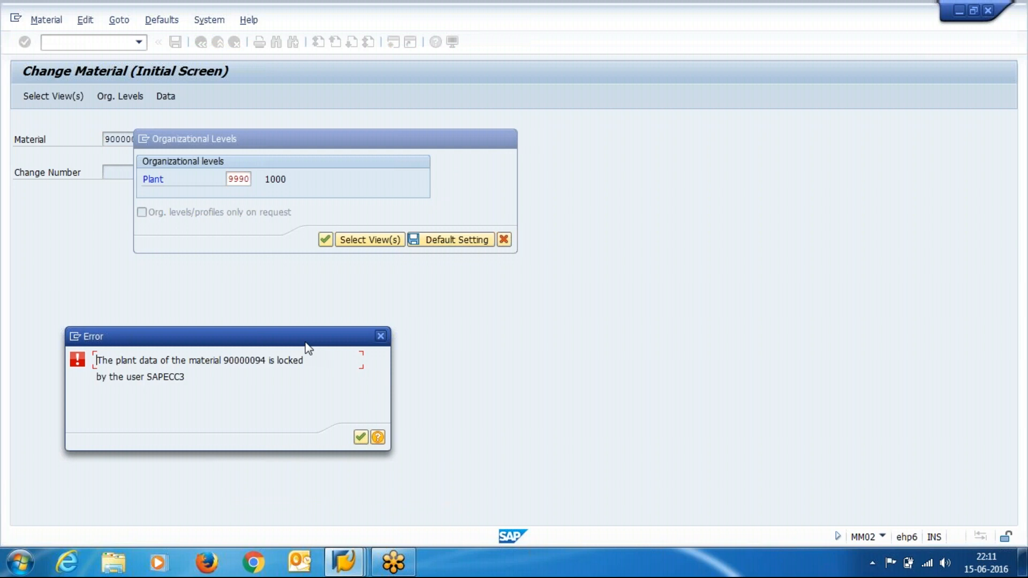
{"action": "key", "text": "Return"}
Switch to the Enter Other Goods Receipts session and leave the transaction without posting the item
{"action": "mouse_move", "coordinate": [344, 562]}
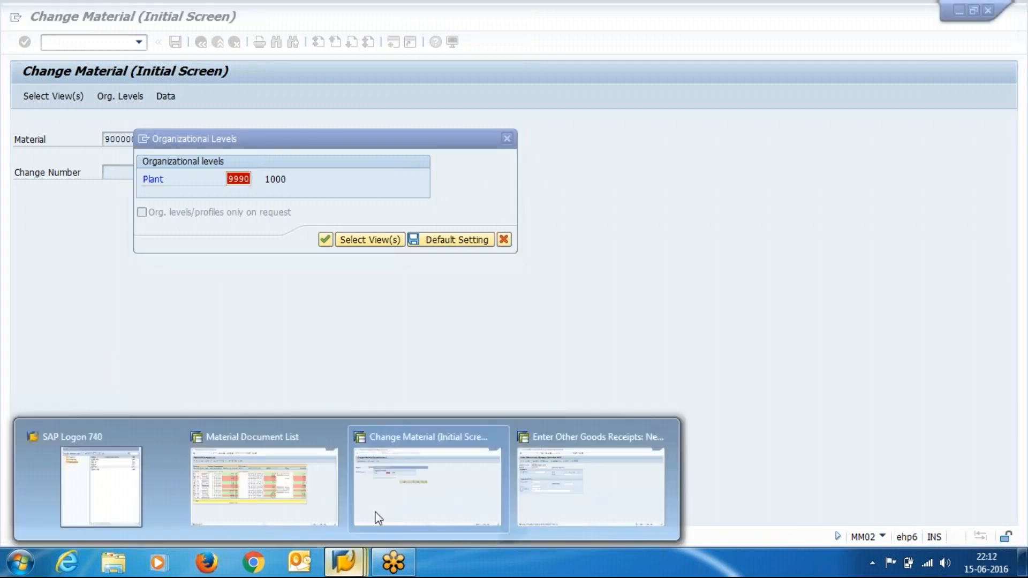
{"action": "left_click", "coordinate": [426, 484]}
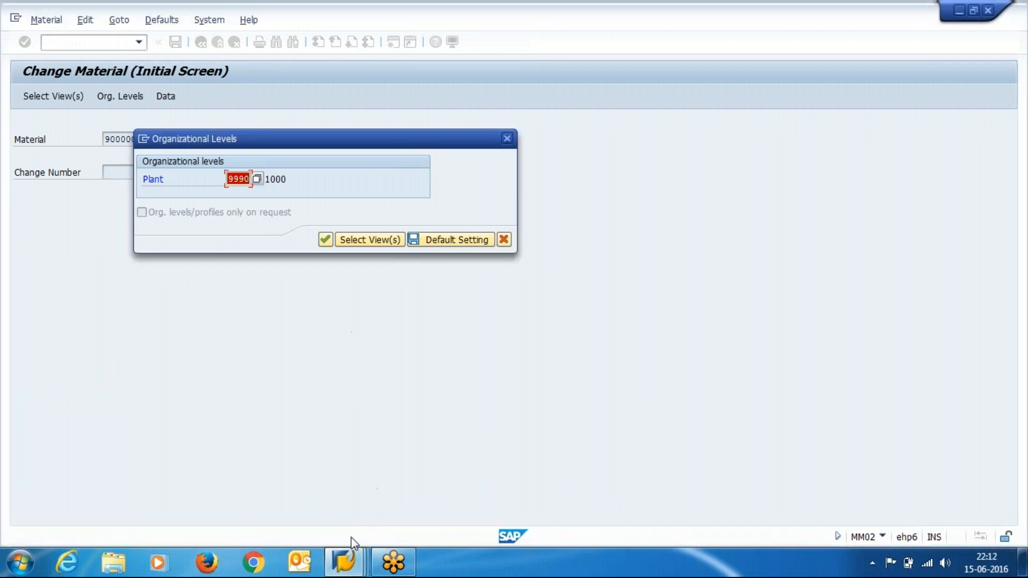
{"action": "mouse_move", "coordinate": [343, 560]}
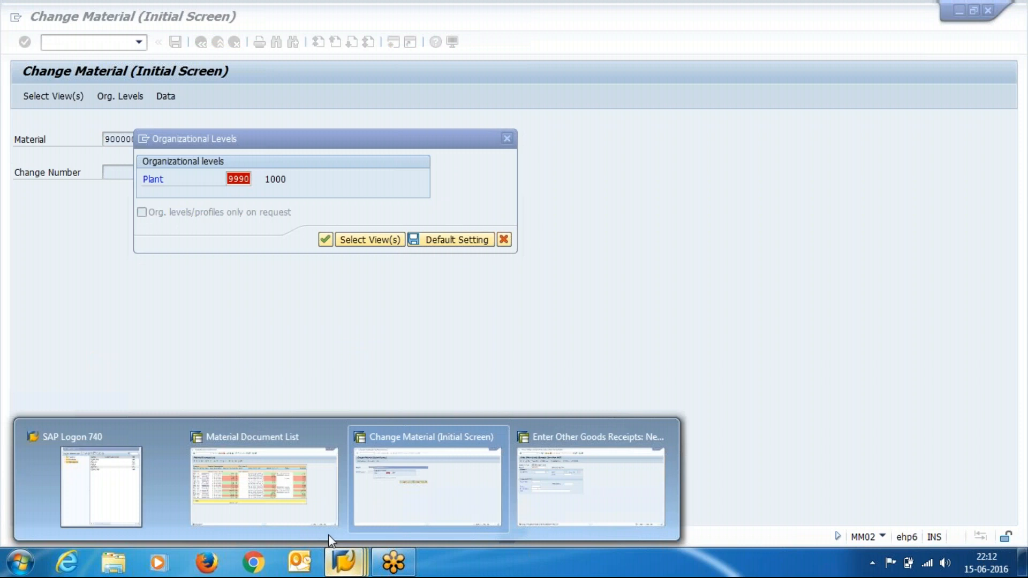
{"action": "left_click", "coordinate": [566, 490]}
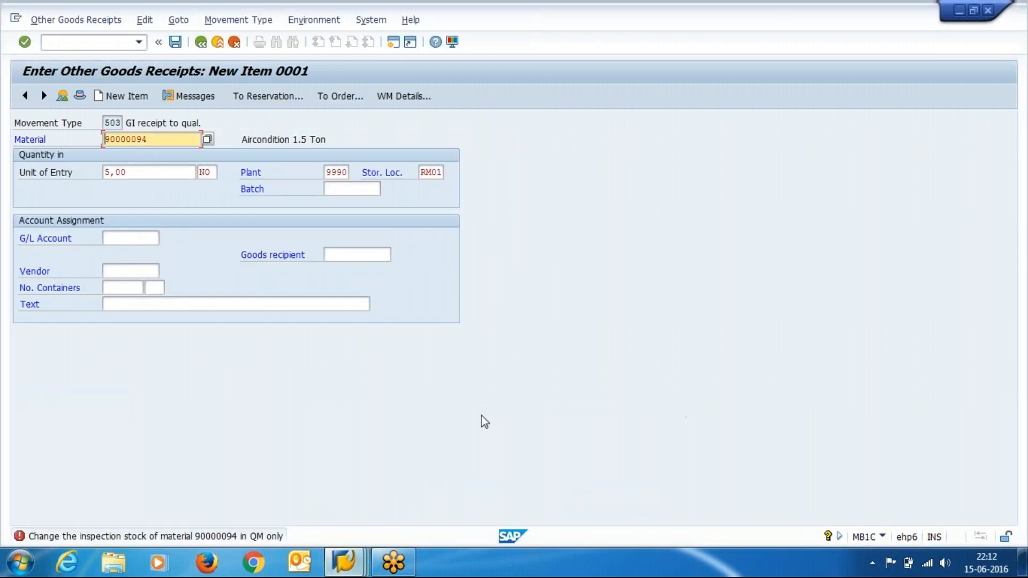
{"action": "left_click", "coordinate": [217, 42]}
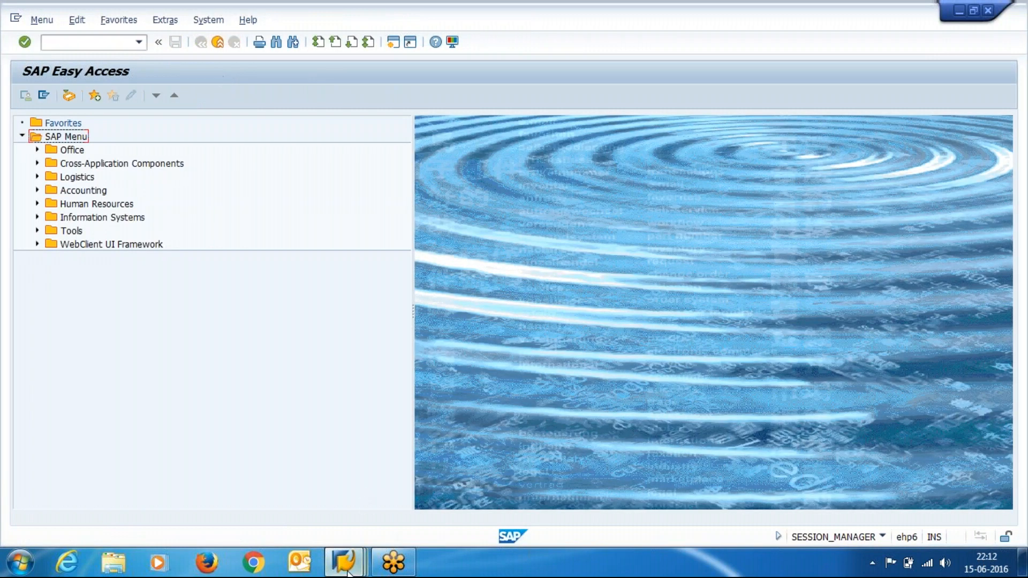
Return to the Change Material session and open the Quality Management view for plant 9990
{"action": "left_click", "coordinate": [343, 560]}
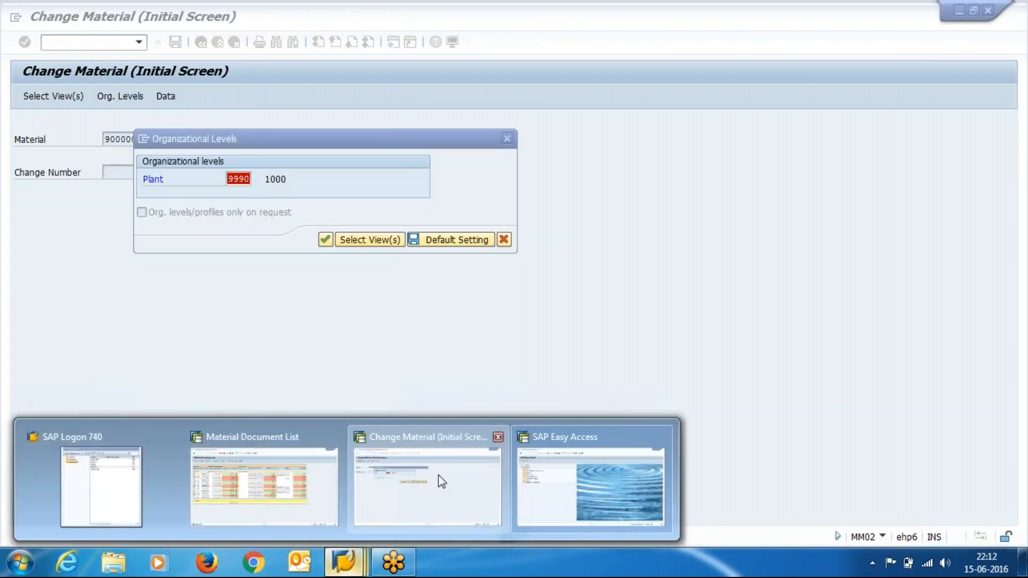
{"action": "left_click", "coordinate": [442, 482]}
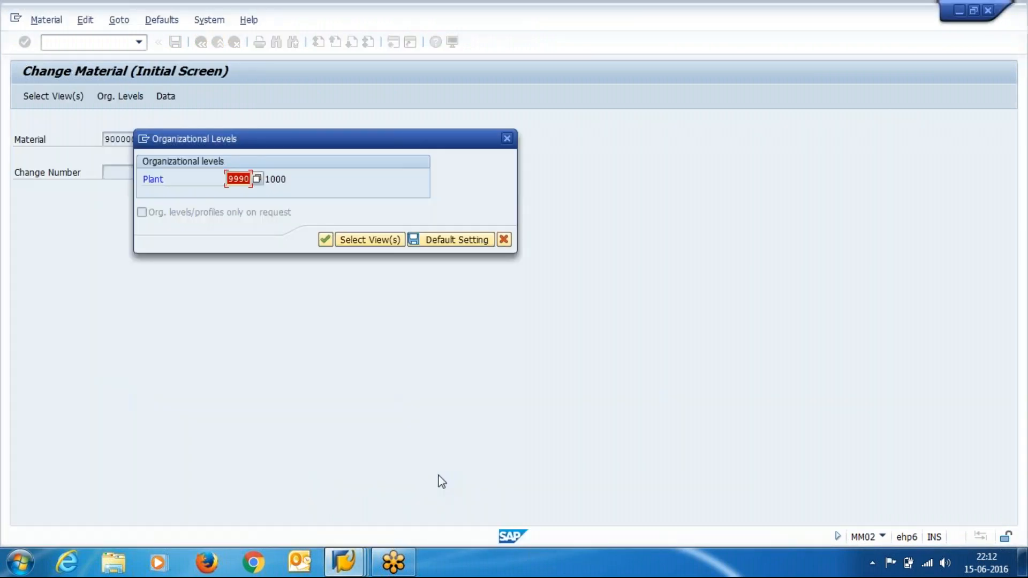
{"action": "key", "text": "Return"}
Deactivate inspection type 01, Goods Receipt Inspection for Order, in the material's inspection setup and save the material
{"action": "left_click", "coordinate": [384, 242]}
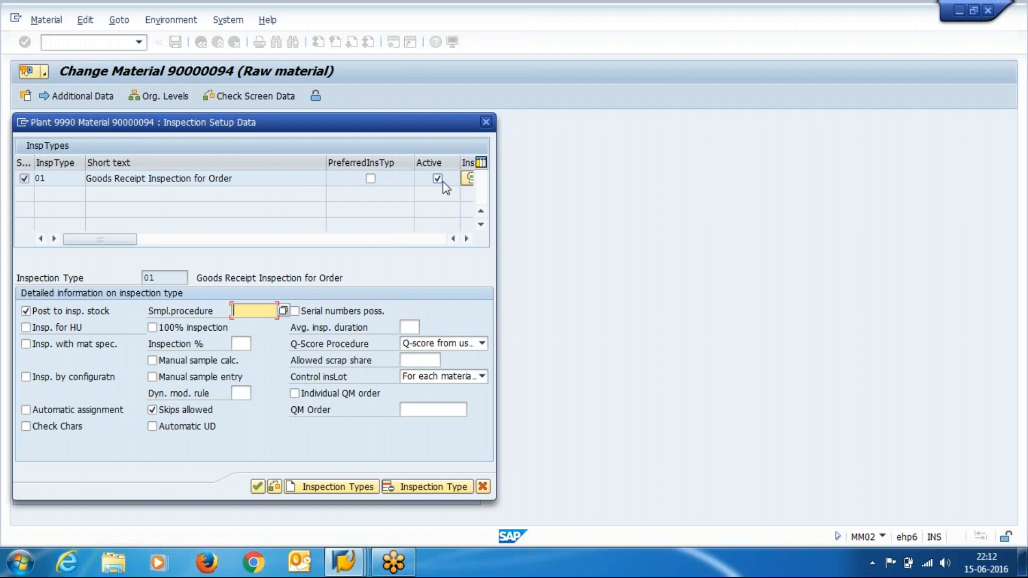
{"action": "left_click", "coordinate": [443, 182]}
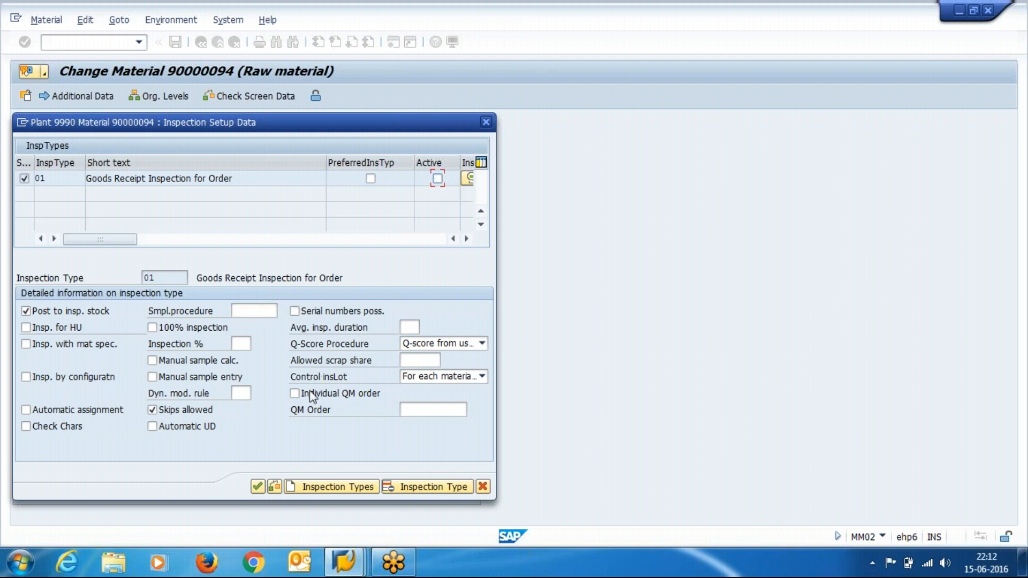
{"action": "left_click", "coordinate": [257, 486]}
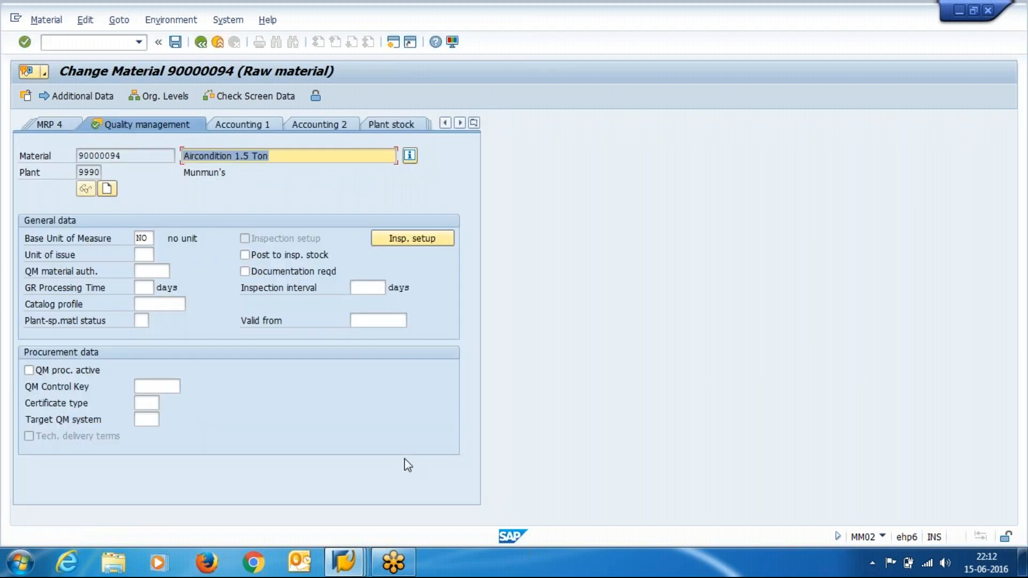
{"action": "left_click", "coordinate": [174, 45]}
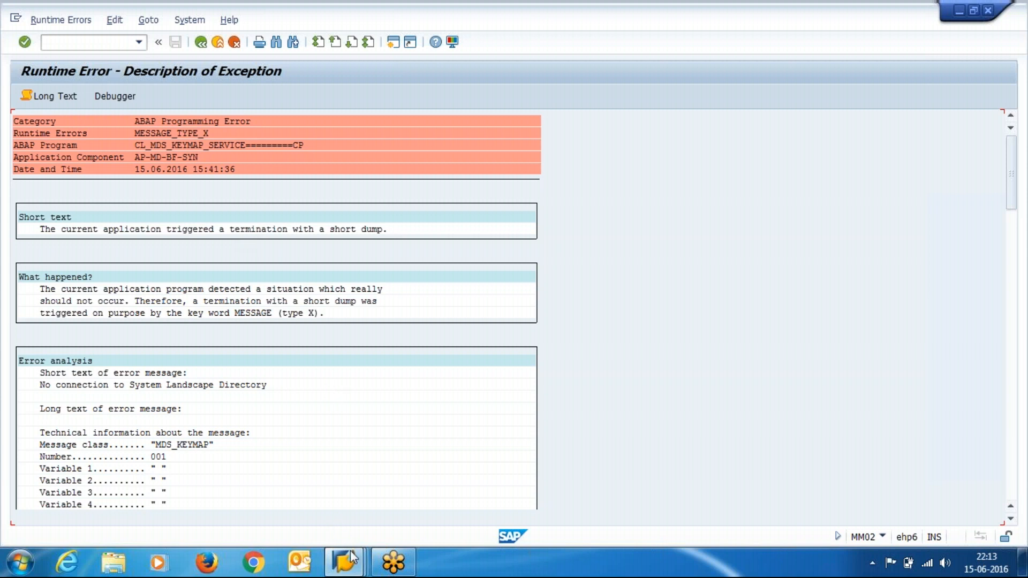
Leave the runtime error description and start transaction MB1C in the same session
{"action": "mouse_move", "coordinate": [351, 552]}
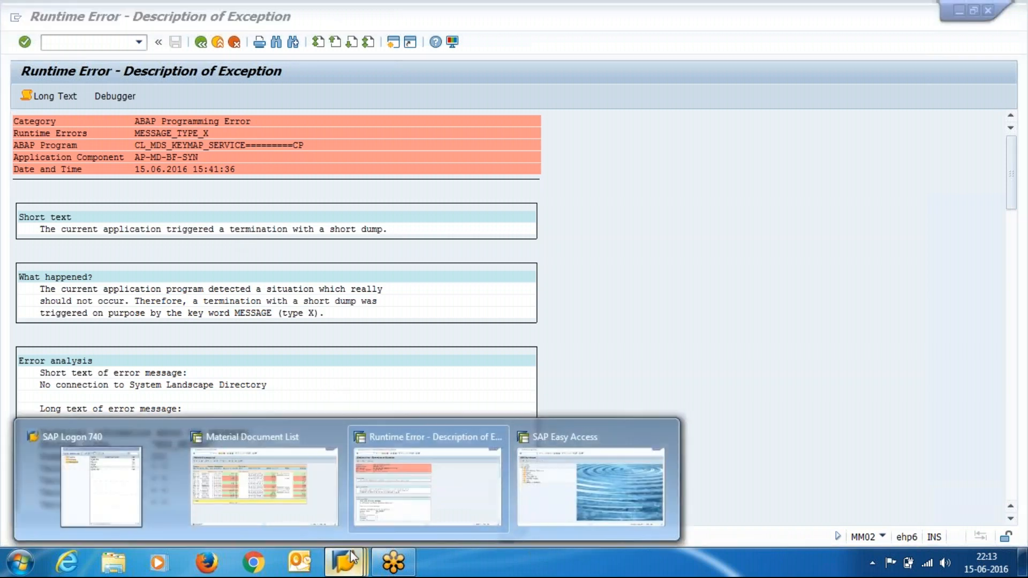
{"action": "left_click", "coordinate": [426, 483]}
{"action": "left_click", "coordinate": [218, 43]}
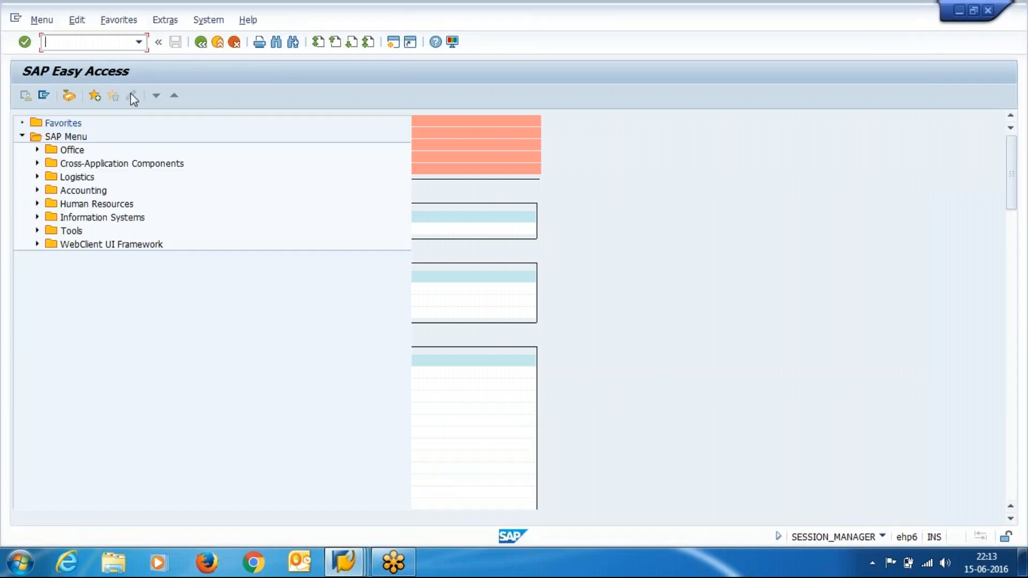
{"action": "type", "text": "mb1c"}
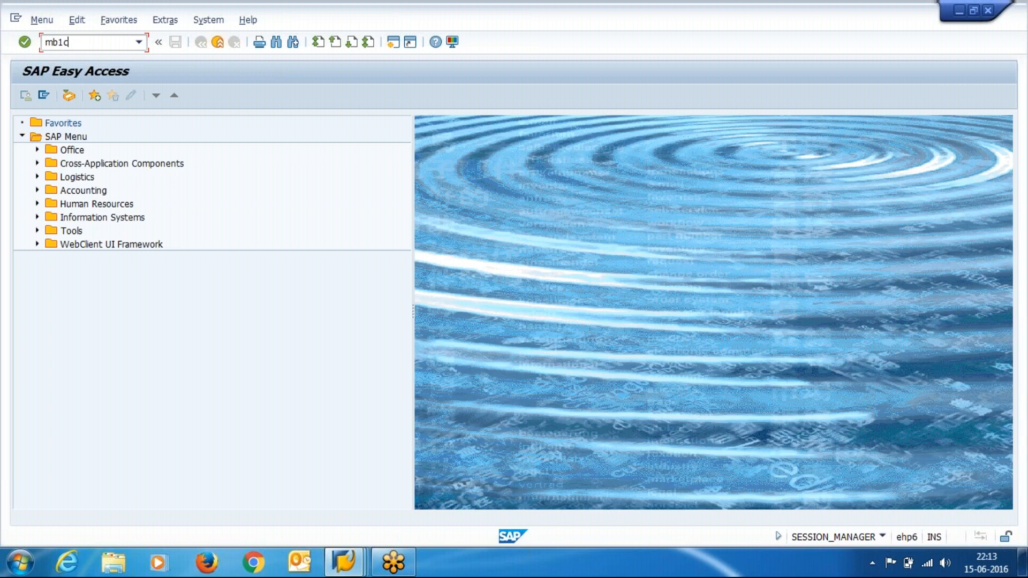
{"action": "key", "text": "Return"}
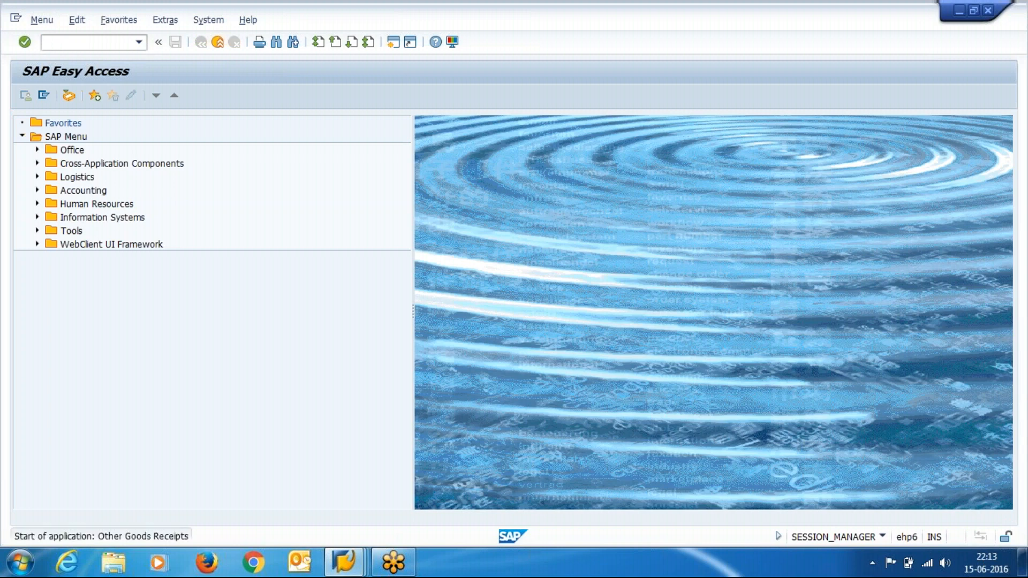
Set both the document date and the posting date to 26.02.2013 for the new goods receipt
{"action": "double_click", "coordinate": [114, 156]}
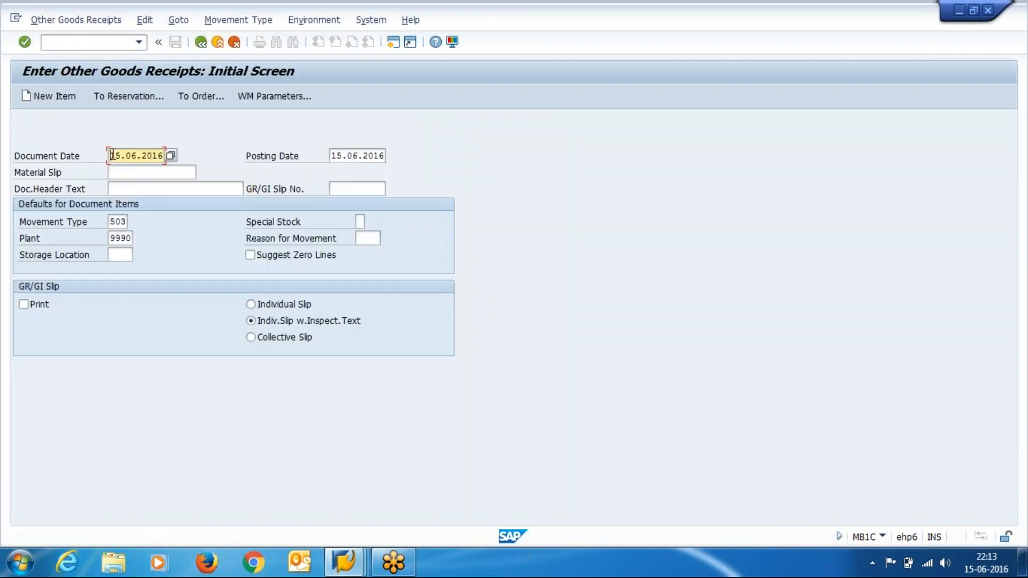
{"action": "key", "text": "Delete"}
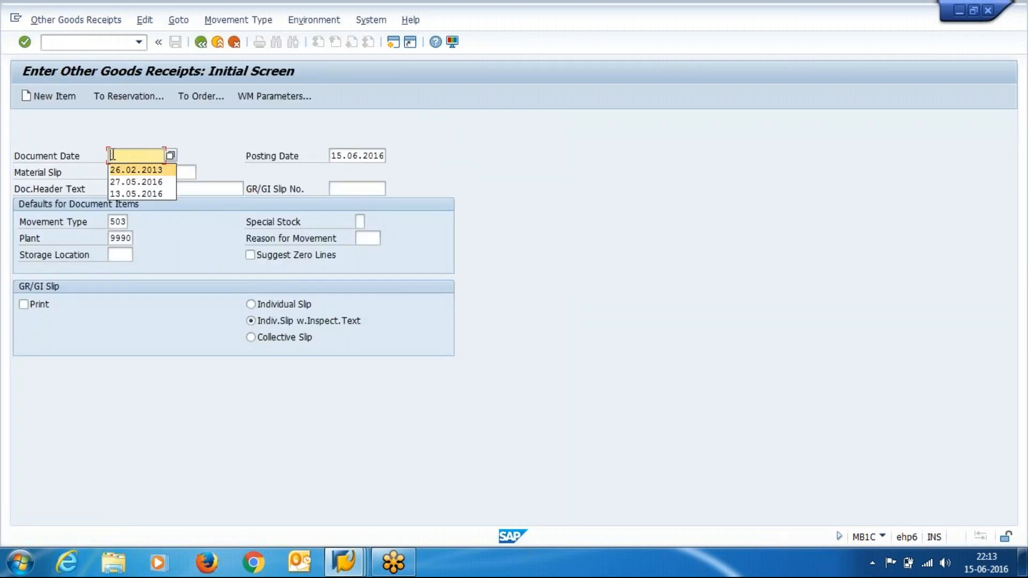
{"action": "key", "text": "Down"}
{"action": "key", "text": "Return"}
{"action": "key", "text": "Tab"}
{"action": "key", "text": "Delete"}
{"action": "key", "text": "Down"}
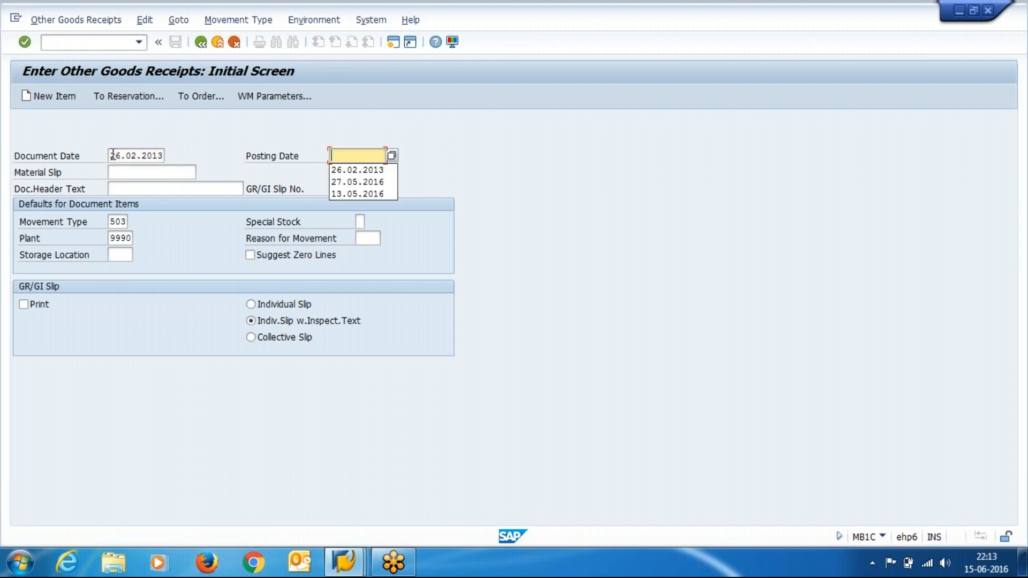
{"action": "key", "text": "Return"}
Look through the movement types available for other goods receipts and close the list without choosing one
{"action": "left_click", "coordinate": [118, 221]}
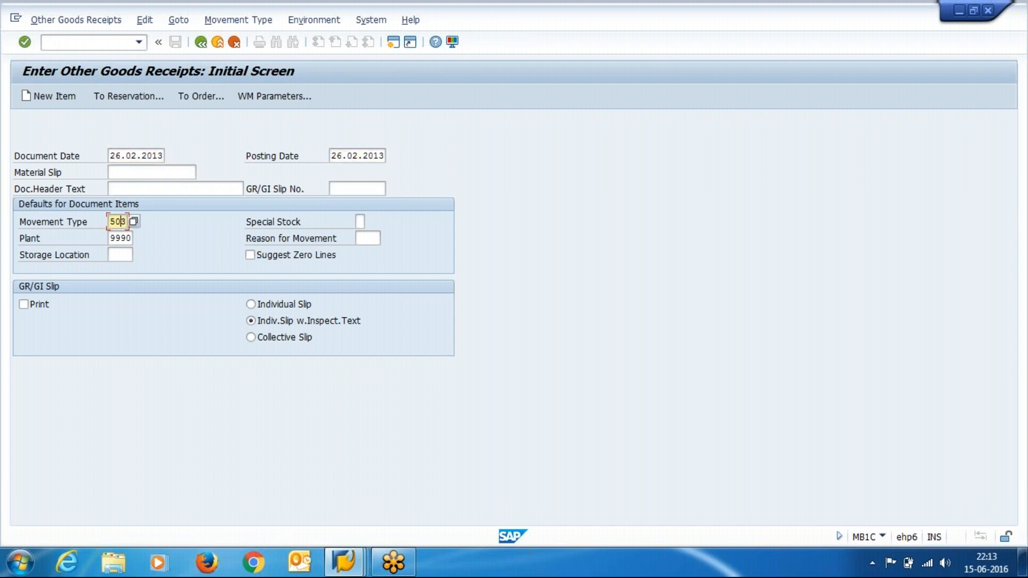
{"action": "key", "text": "Return"}
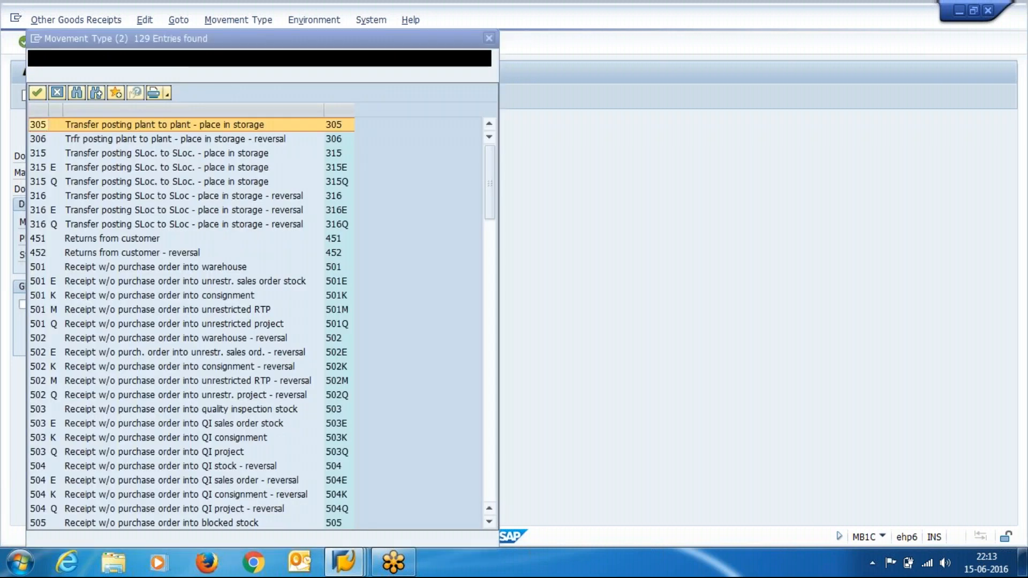
{"action": "left_click", "coordinate": [154, 411]}
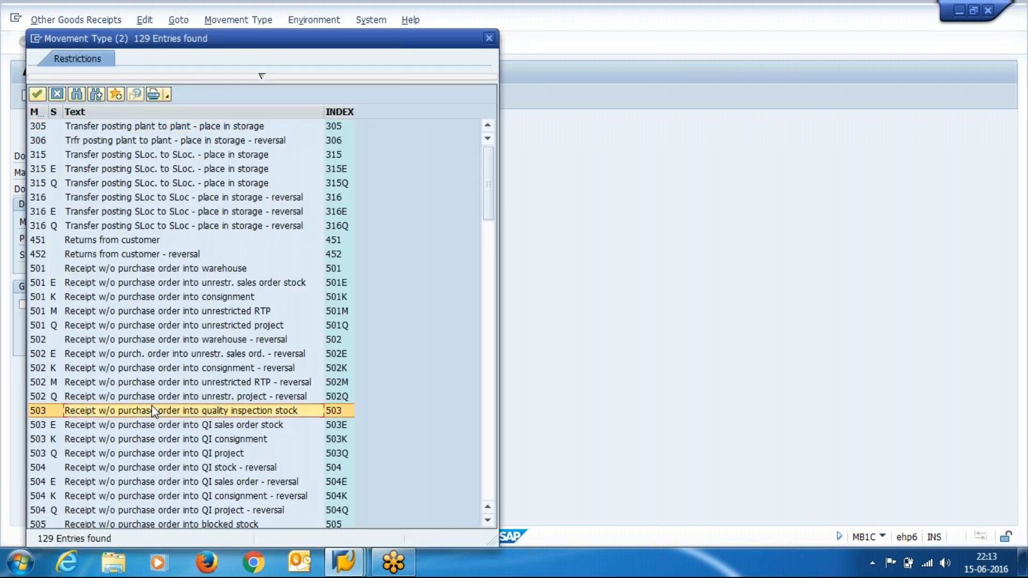
{"action": "scroll", "coordinate": [154, 410], "scroll_direction": "down", "scroll_amount": 3}
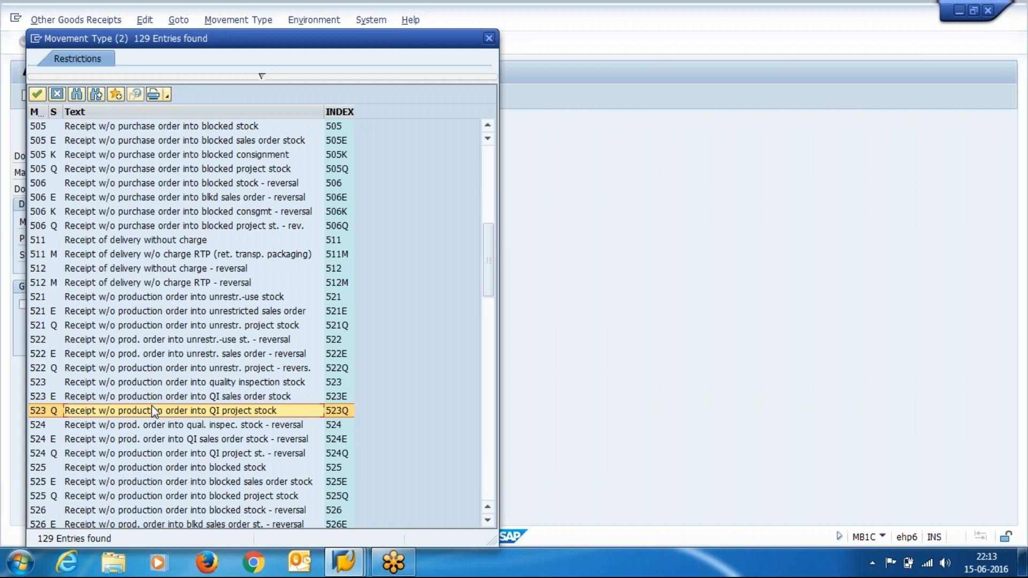
{"action": "scroll", "coordinate": [152, 408], "scroll_direction": "down", "scroll_amount": 3}
{"action": "scroll", "coordinate": [152, 411], "scroll_direction": "down", "scroll_amount": 3}
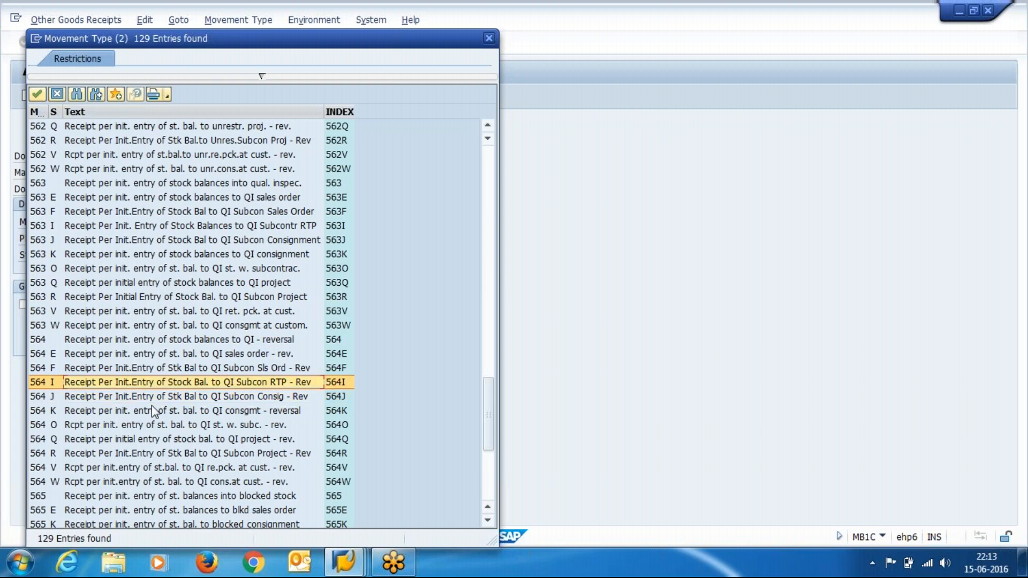
{"action": "scroll", "coordinate": [154, 411], "scroll_direction": "up", "scroll_amount": 3}
{"action": "scroll", "coordinate": [154, 411], "scroll_direction": "up", "scroll_amount": 3}
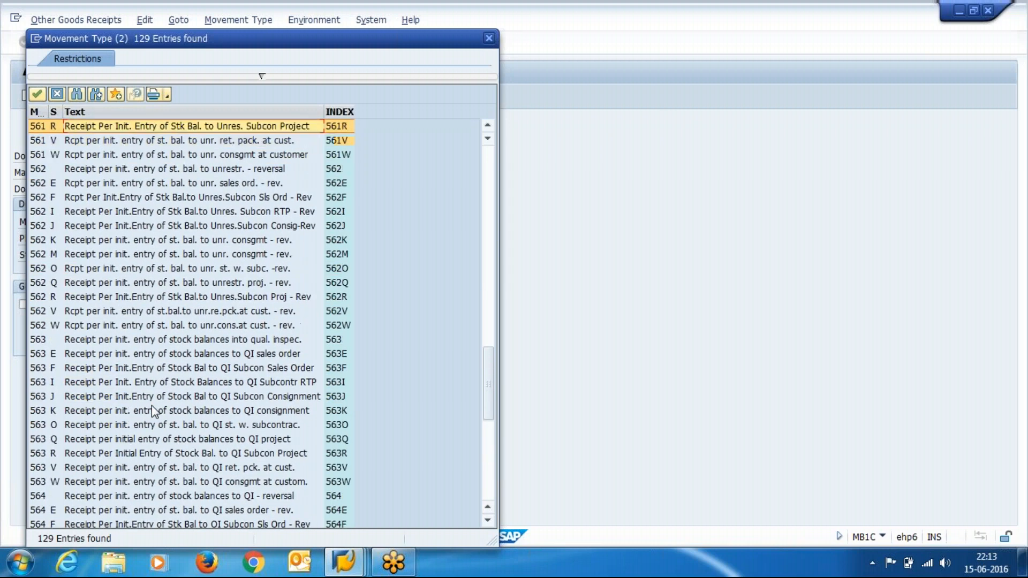
{"action": "scroll", "coordinate": [154, 411], "scroll_direction": "up", "scroll_amount": 2}
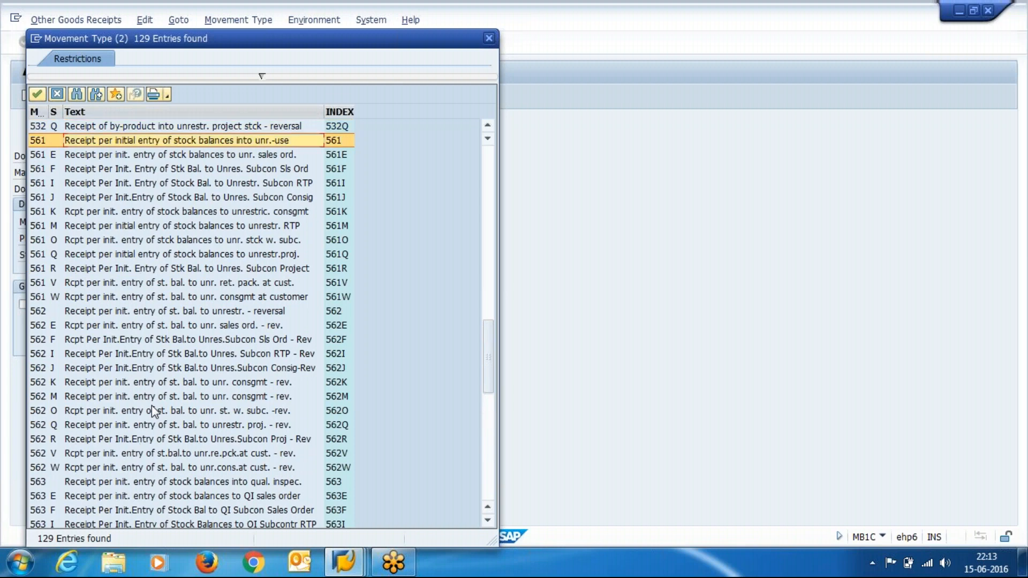
{"action": "scroll", "coordinate": [153, 411], "scroll_direction": "down", "scroll_amount": 10}
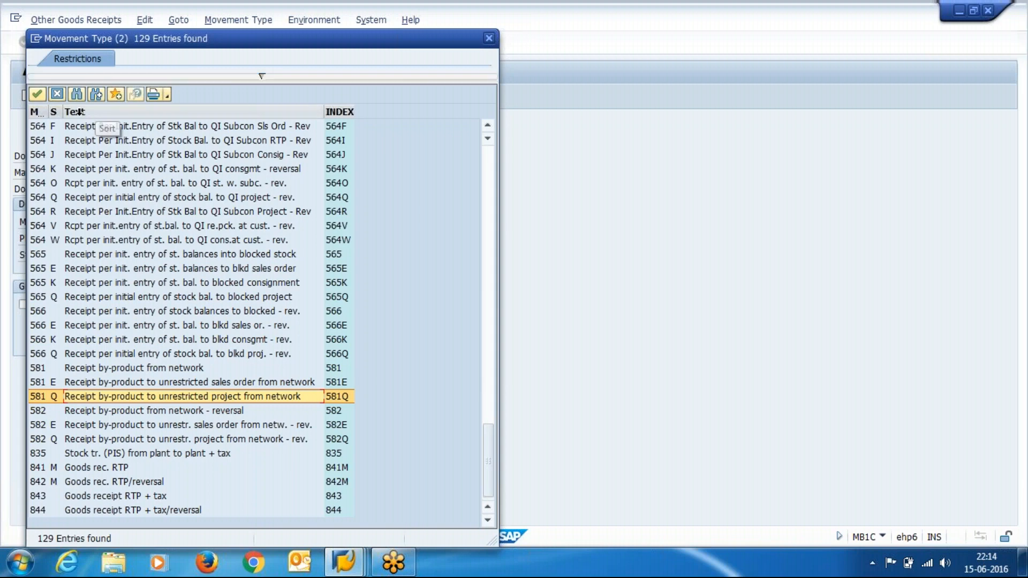
{"action": "left_click", "coordinate": [57, 94]}
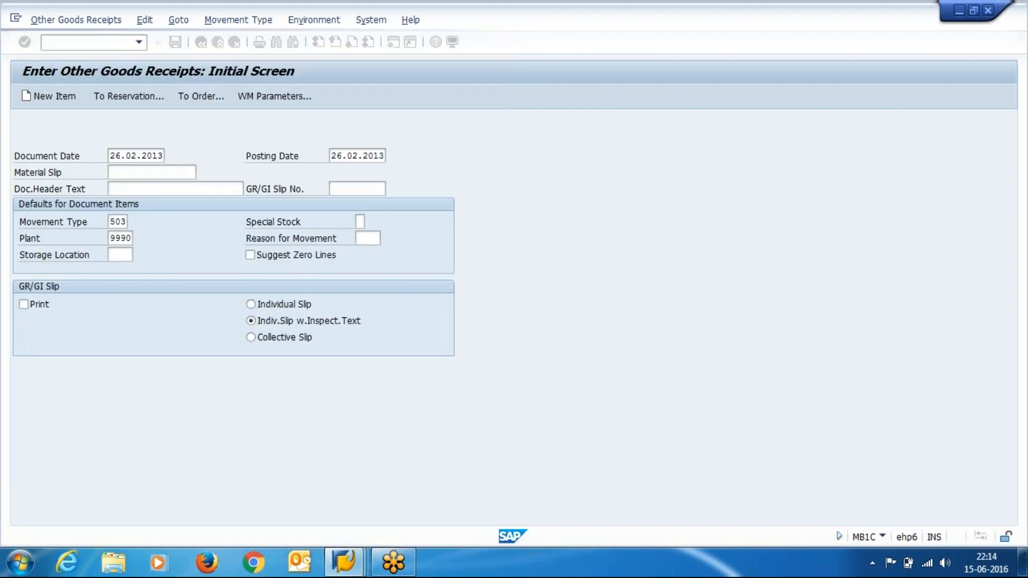
Leave the goods receipt entry and start transaction MB1B for a transfer posting
{"action": "left_click", "coordinate": [201, 42]}
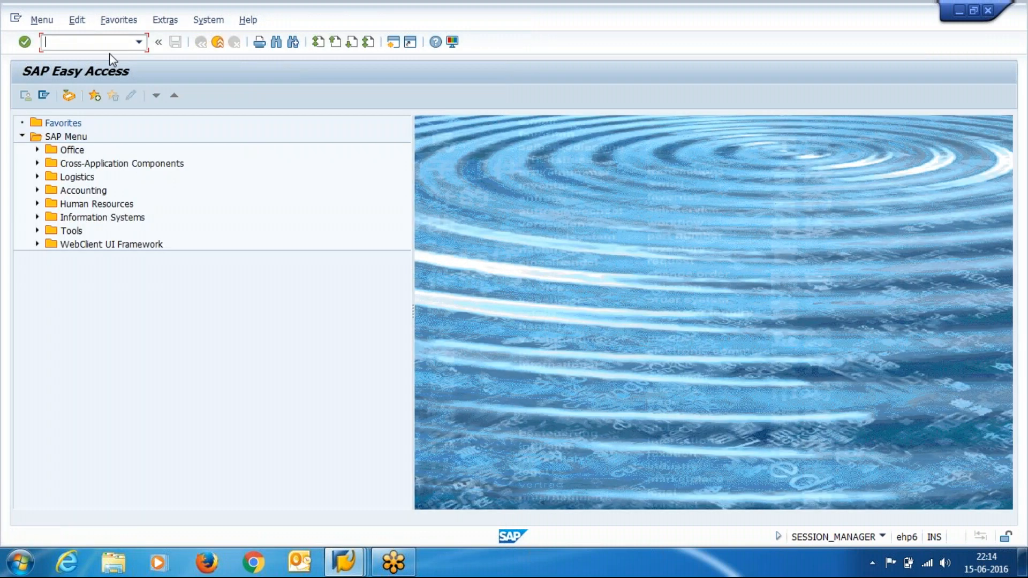
{"action": "type", "text": "mb1b"}
{"action": "key", "text": "Return"}
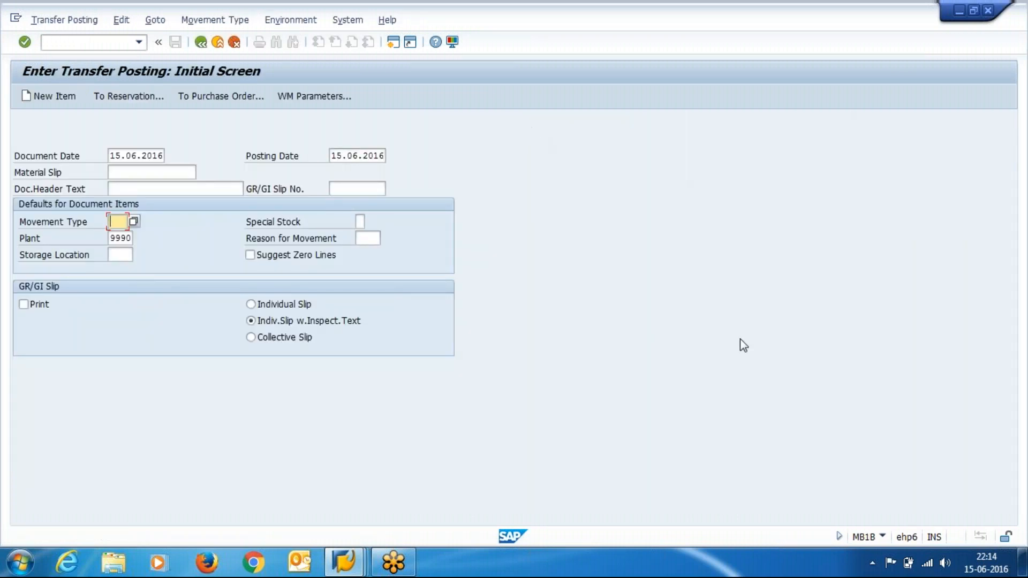
{"action": "left_click", "coordinate": [883, 537]}
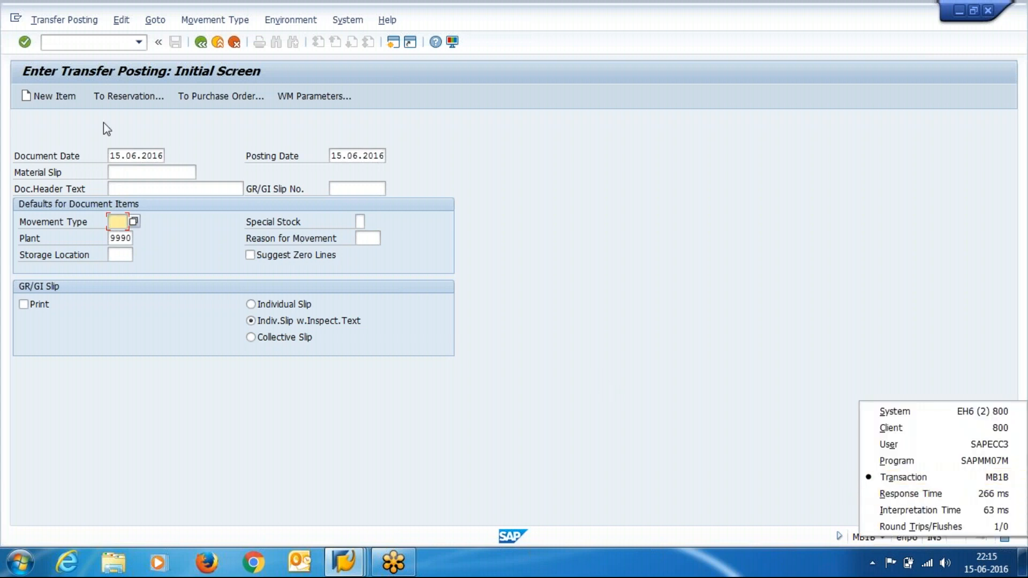
Set both the document date and the posting date of the transfer posting to 26.02.2013
{"action": "left_click", "coordinate": [114, 158]}
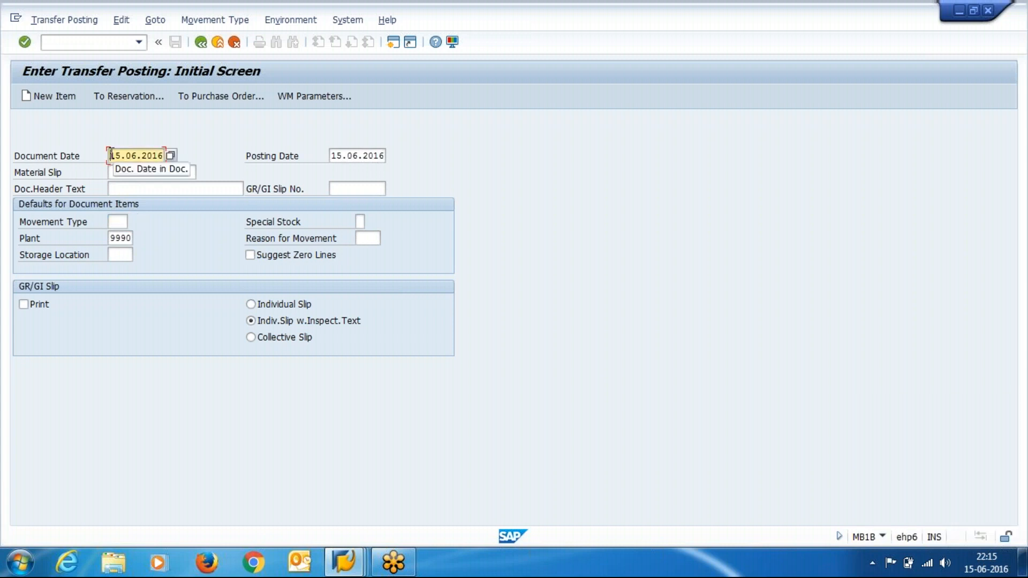
{"action": "key", "text": "Delete"}
{"action": "key", "text": "Delete"}
{"action": "key", "text": "Delete"}
{"action": "key", "text": "Delete"}
{"action": "key", "text": "Delete"}
{"action": "key", "text": "Delete"}
{"action": "key", "text": "Delete"}
{"action": "key", "text": "Delete"}
{"action": "key", "text": "Delete"}
{"action": "key", "text": "Delete"}
{"action": "key", "text": "Down"}
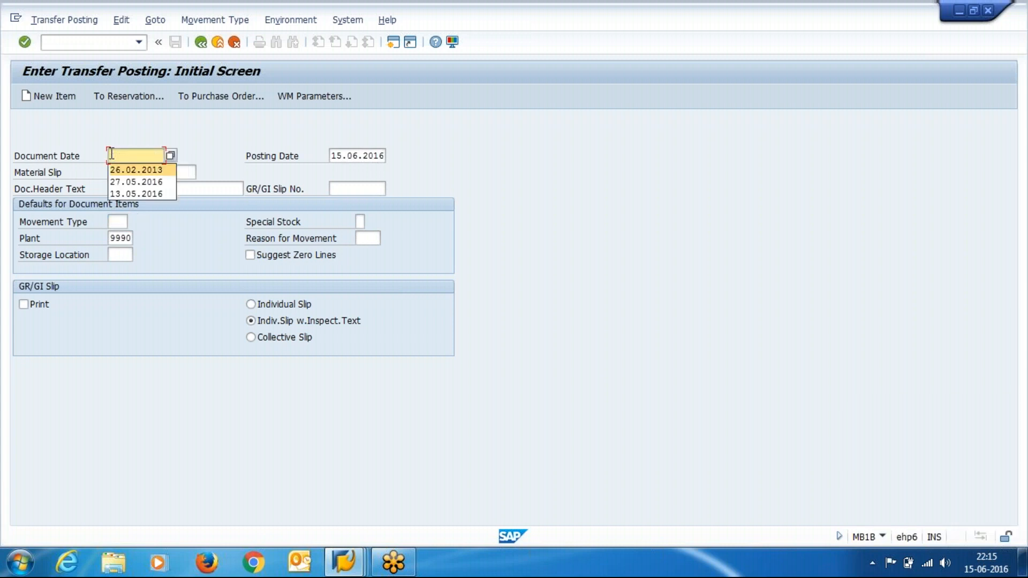
{"action": "key", "text": "Return"}
{"action": "key", "text": "Tab"}
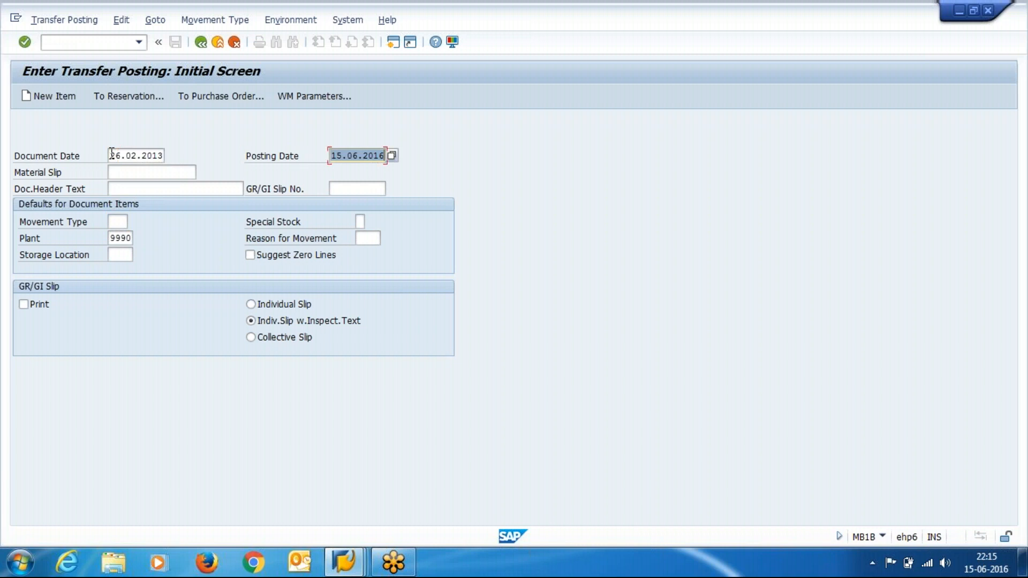
{"action": "key", "text": "Delete"}
{"action": "key", "text": "Down"}
{"action": "key", "text": "Return"}
{"action": "key", "text": "Tab"}
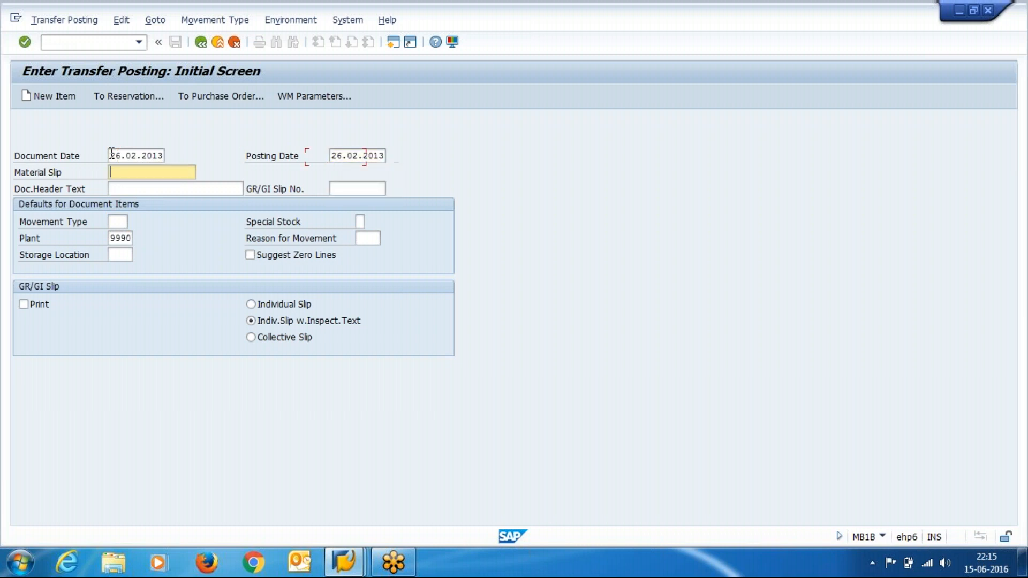
Choose movement type 309, Transfer posting material to material, from the list of possible movement types
{"action": "key", "text": "Tab"}
{"action": "key", "text": "Tab"}
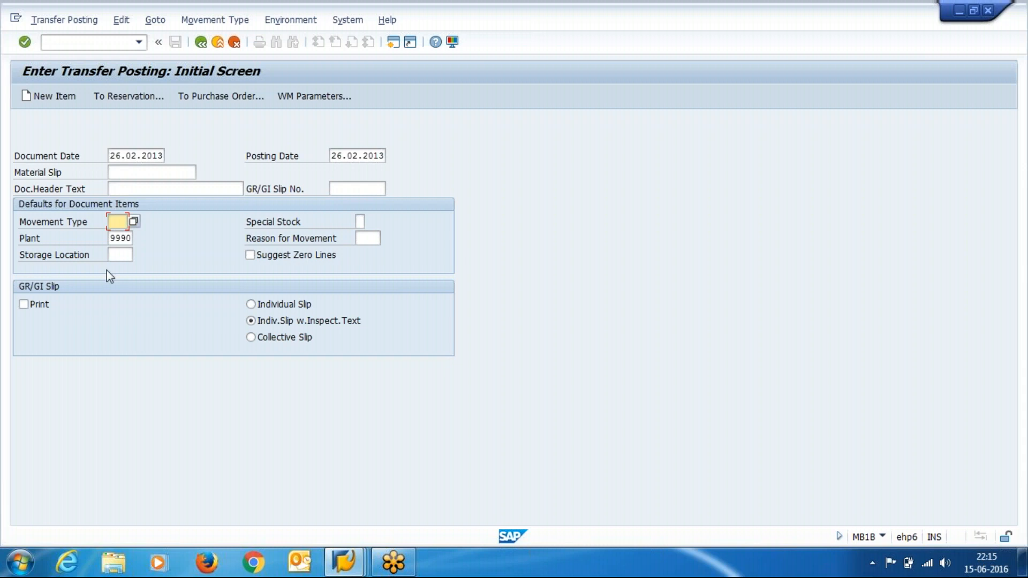
{"action": "left_click", "coordinate": [133, 222]}
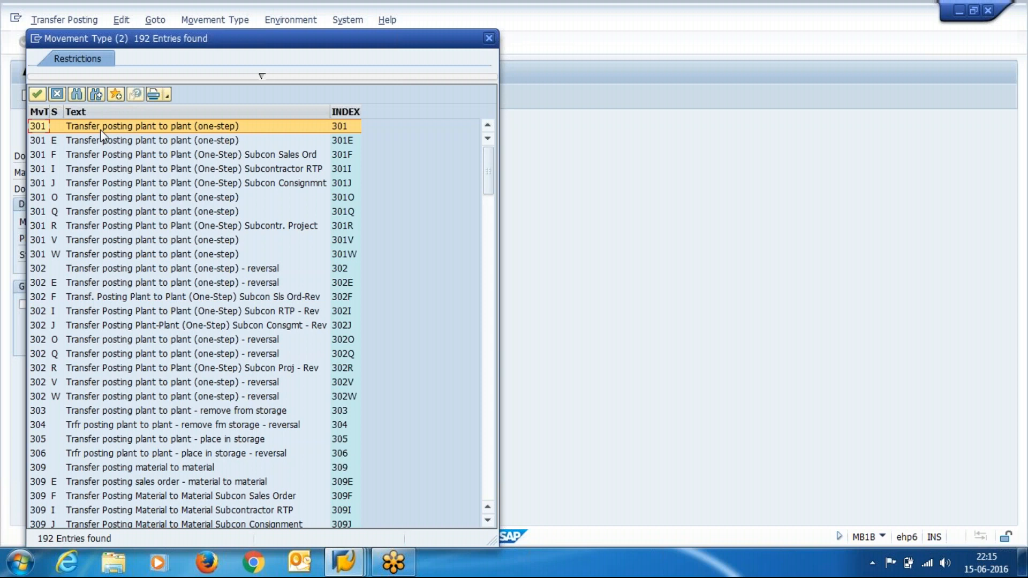
{"action": "key", "text": "Down"}
{"action": "key", "text": "Down"}
{"action": "key", "text": "Down"}
{"action": "key", "text": "Down"}
{"action": "key", "text": "Down"}
{"action": "key", "text": "Down"}
{"action": "key", "text": "Down"}
{"action": "key", "text": "Down"}
{"action": "key", "text": "Down"}
{"action": "key", "text": "Down"}
{"action": "key", "text": "Down"}
{"action": "key", "text": "Down"}
{"action": "key", "text": "Down"}
{"action": "key", "text": "Down"}
{"action": "key", "text": "Down"}
{"action": "key", "text": "Down"}
{"action": "key", "text": "Down"}
{"action": "key", "text": "Down"}
{"action": "key", "text": "Down"}
{"action": "key", "text": "Down"}
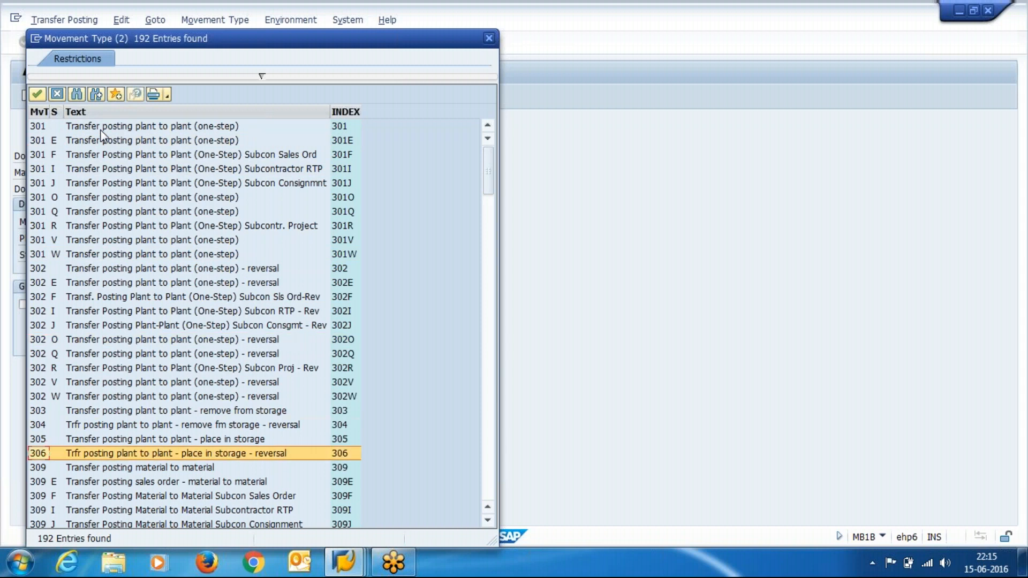
{"action": "key", "text": "Down"}
{"action": "key", "text": "Down"}
{"action": "key", "text": "Down"}
{"action": "key", "text": "Up"}
{"action": "key", "text": "Up"}
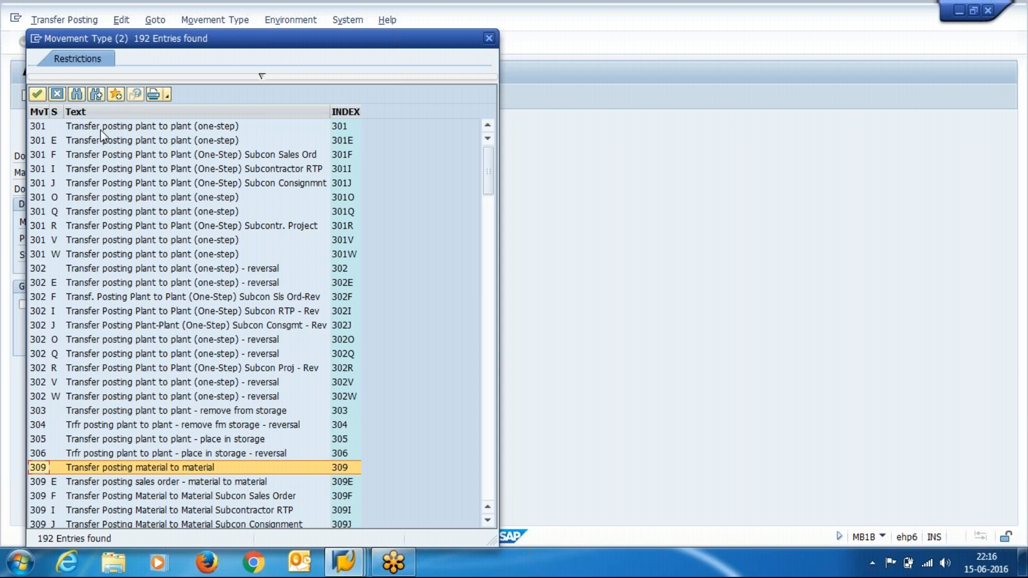
{"action": "key", "text": "Return"}
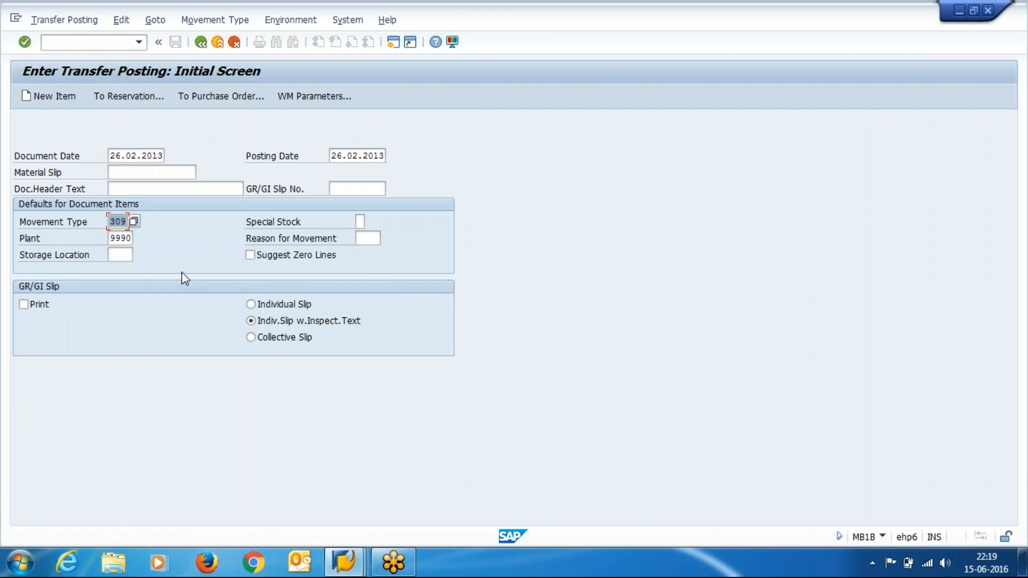
Switch to the SAP Easy Access session and run the MM60 materials list with the material field cleared
{"action": "left_click", "coordinate": [344, 562]}
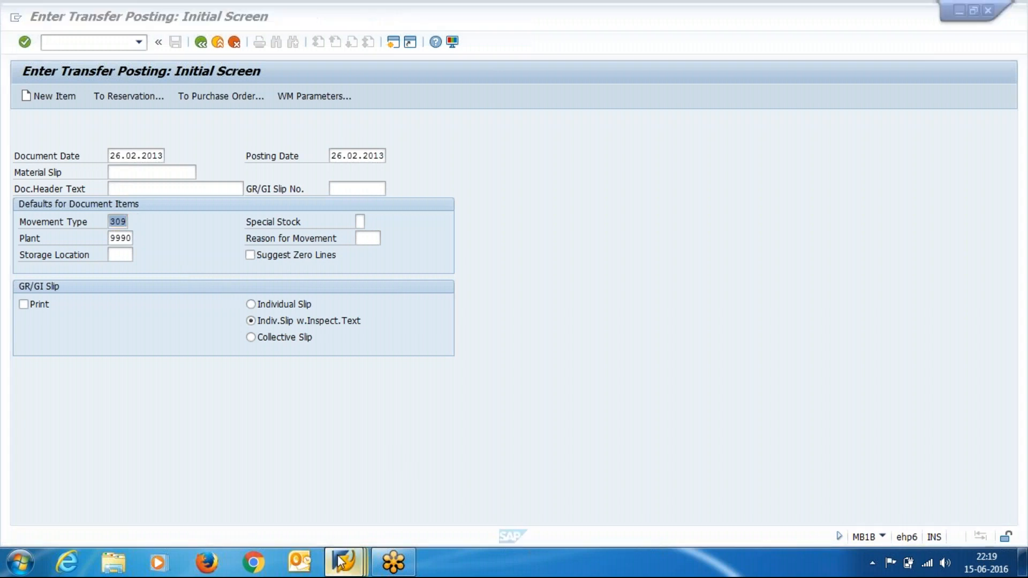
{"action": "left_click", "coordinate": [561, 488]}
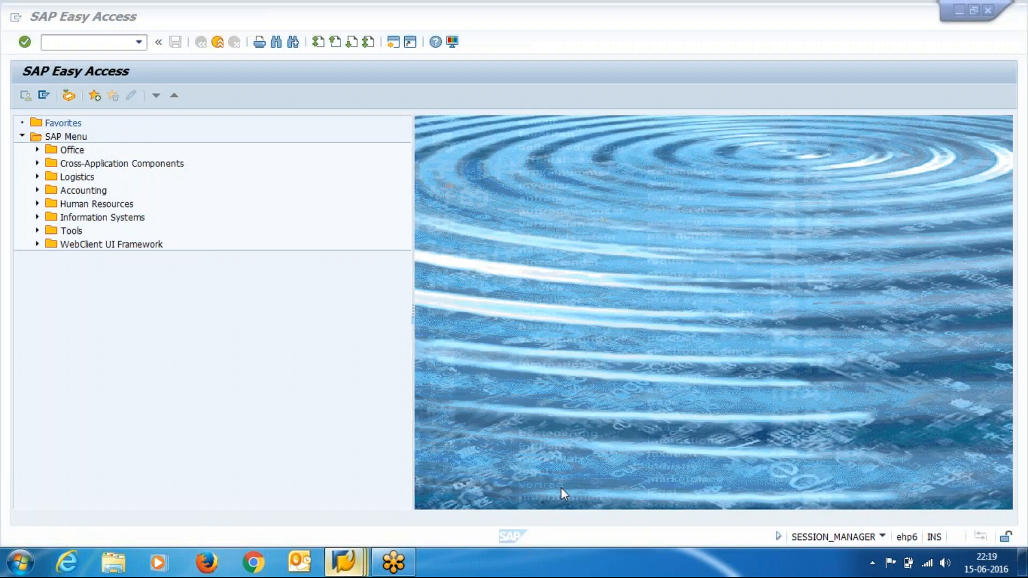
{"action": "key", "text": "ctrl+slash"}
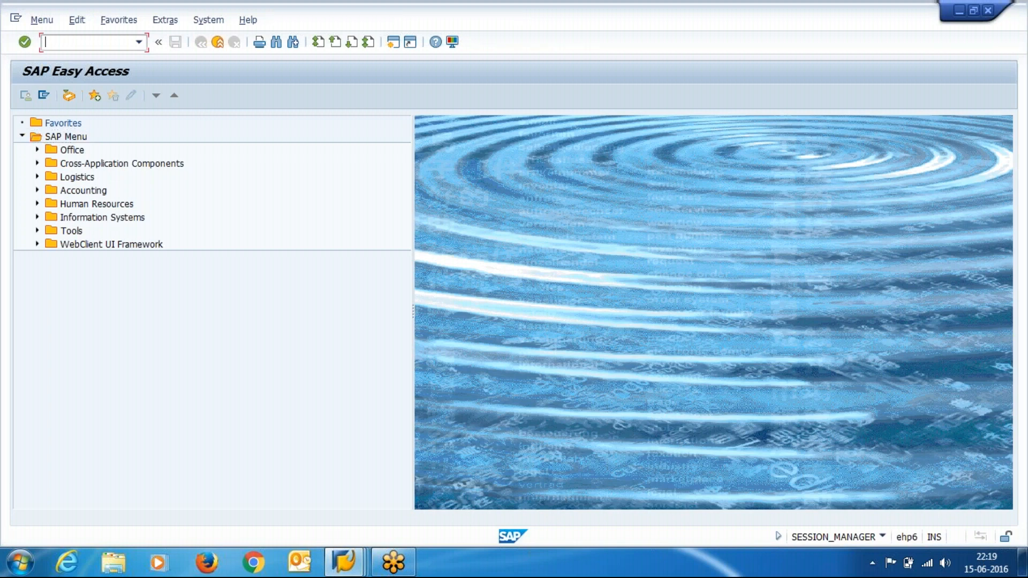
{"action": "type", "text": "mm60"}
{"action": "key", "text": "Return"}
{"action": "key", "text": "Delete"}
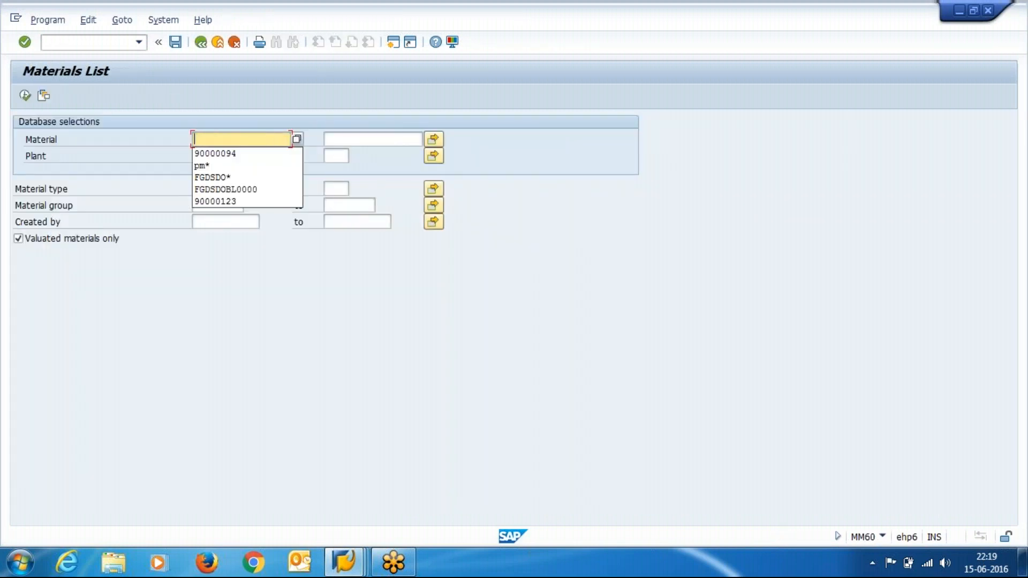
{"action": "left_click", "coordinate": [30, 97]}
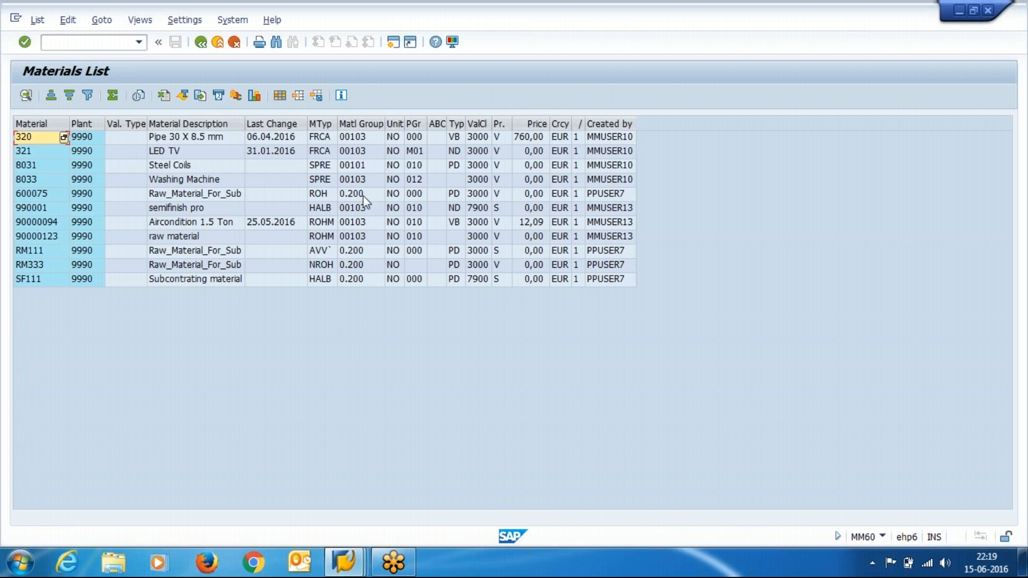
Compare materials 90000094 and 90000123 in the materials list, including their base units, and return to the transfer posting session
{"action": "left_click", "coordinate": [395, 137]}
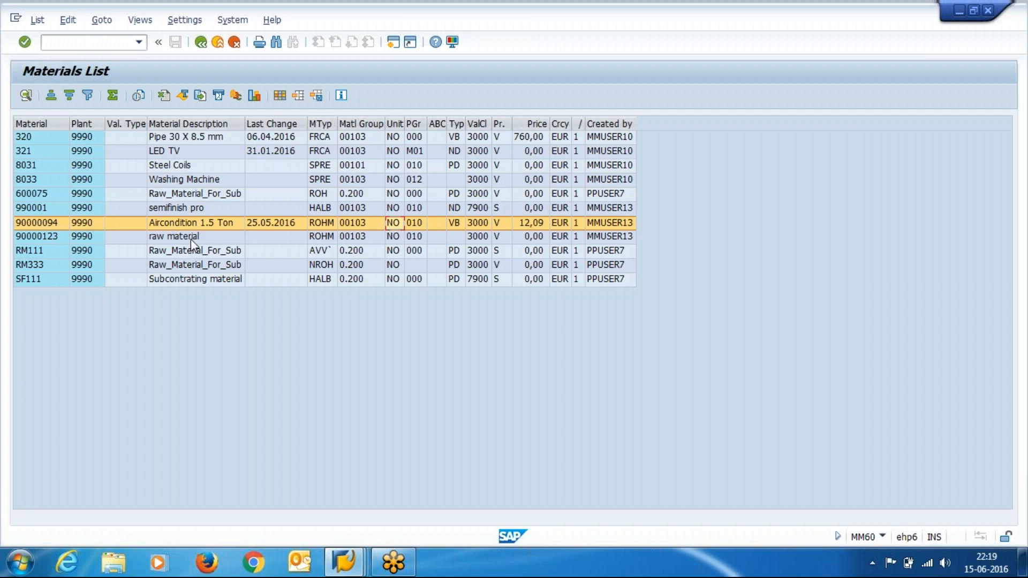
{"action": "left_click", "coordinate": [50, 224]}
{"action": "left_click", "coordinate": [51, 239]}
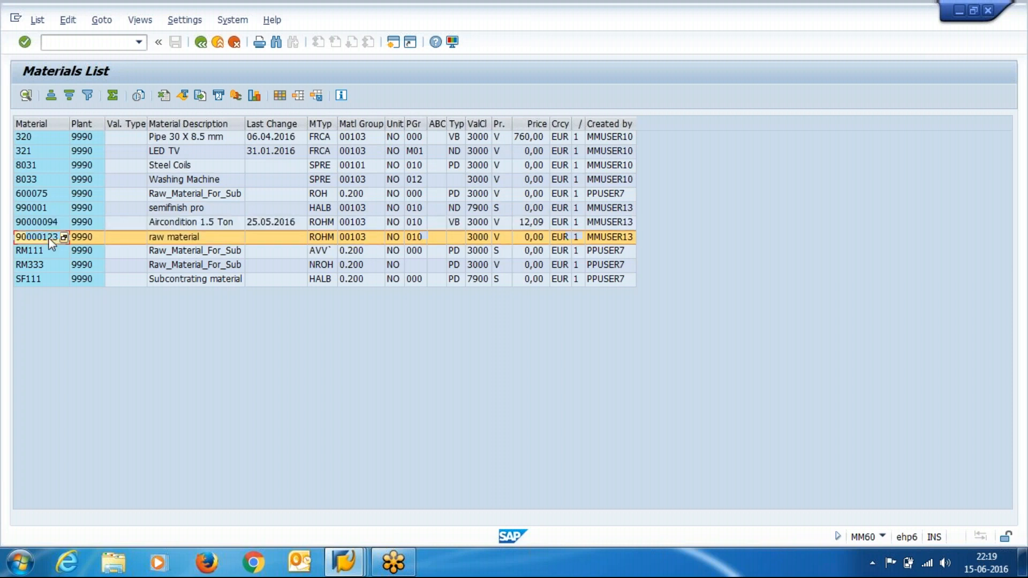
{"action": "left_click", "coordinate": [49, 223]}
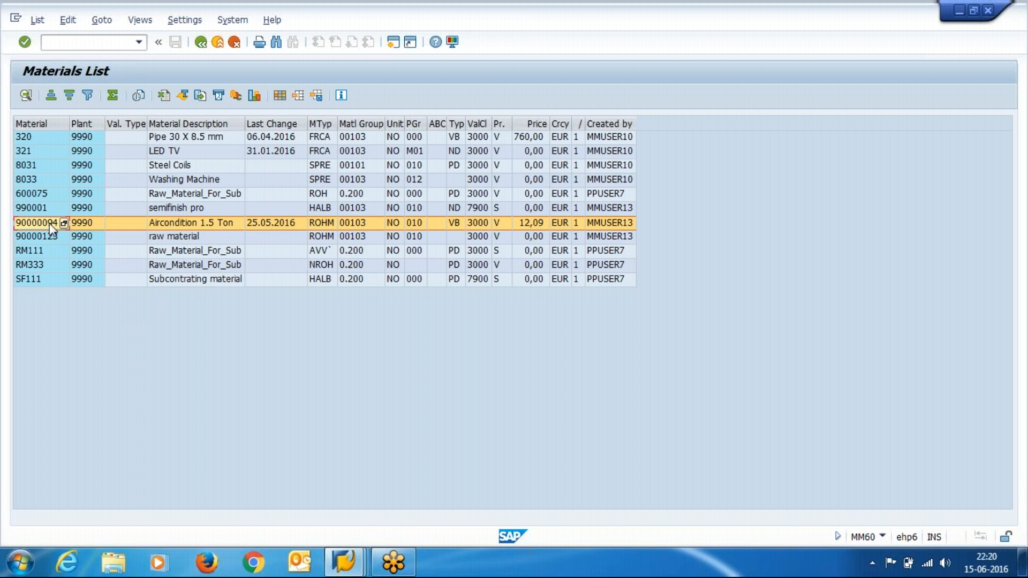
{"action": "left_click", "coordinate": [49, 223]}
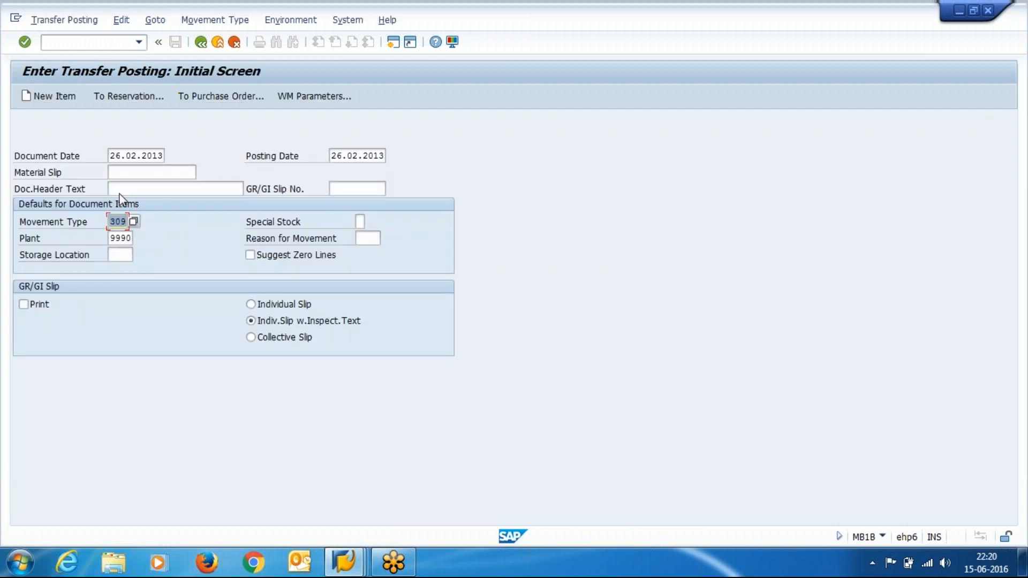
Check the dates, movement type 309 and plant 9990, and proceed to the item entry of the transfer posting
{"action": "left_click", "coordinate": [120, 155]}
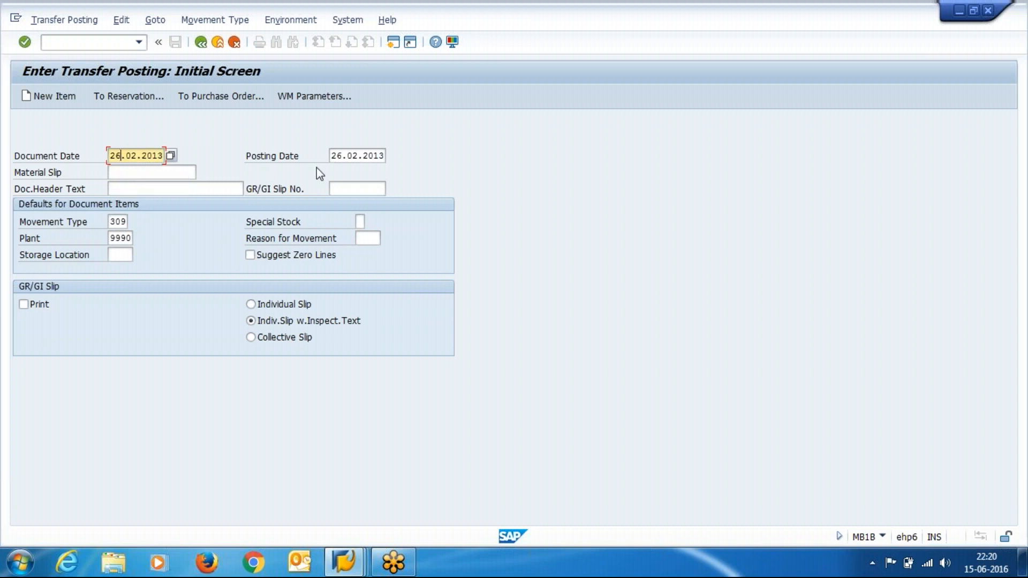
{"action": "left_click", "coordinate": [340, 156]}
{"action": "left_click", "coordinate": [120, 221]}
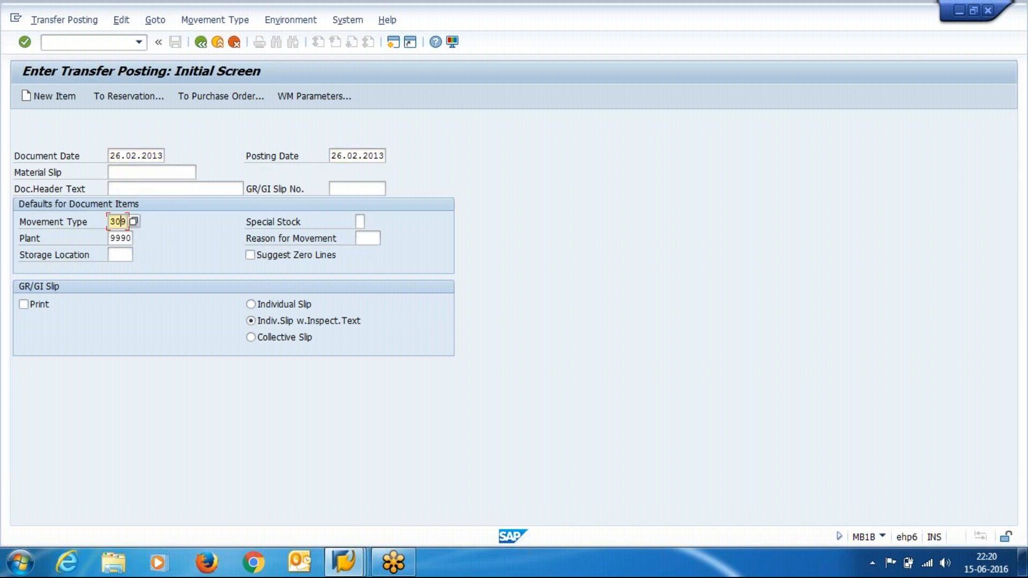
{"action": "left_click", "coordinate": [127, 238]}
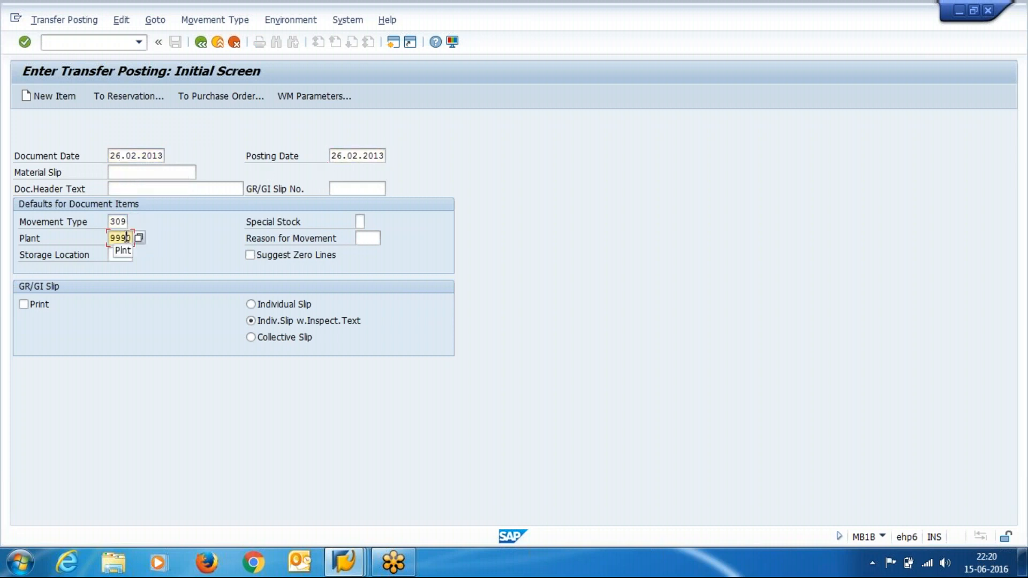
{"action": "key", "text": "Return"}
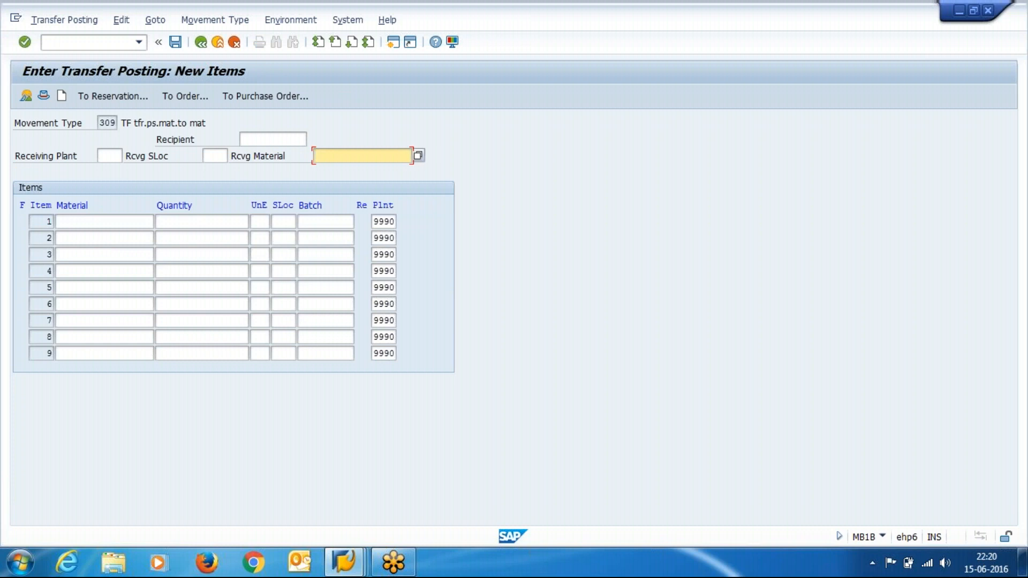
Pick material 90000123 from the materials list and enter it as the receiving material of the transfer posting
{"action": "key", "text": "alt+Tab"}
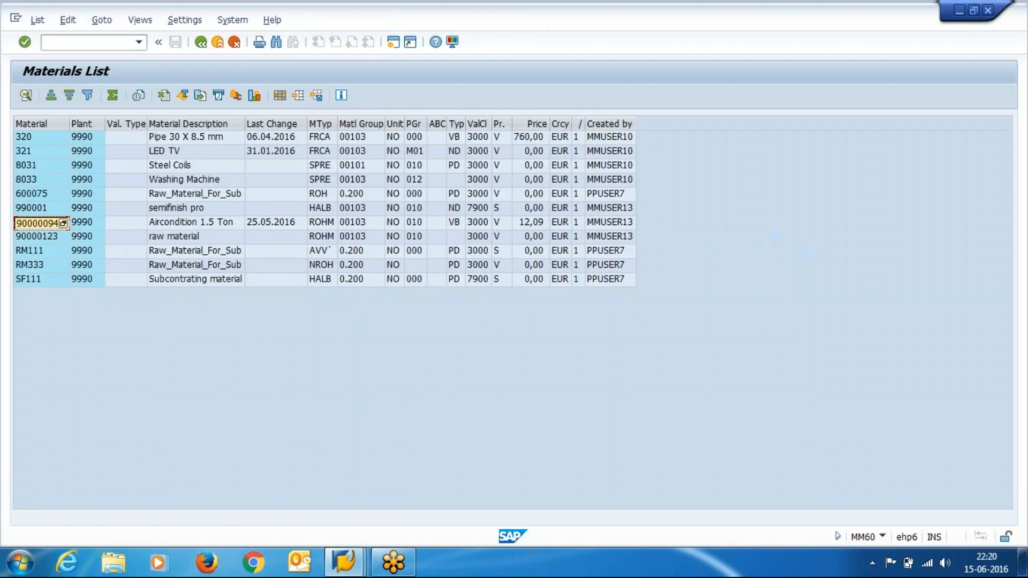
{"action": "left_click", "coordinate": [59, 237]}
{"action": "double_click", "coordinate": [60, 239]}
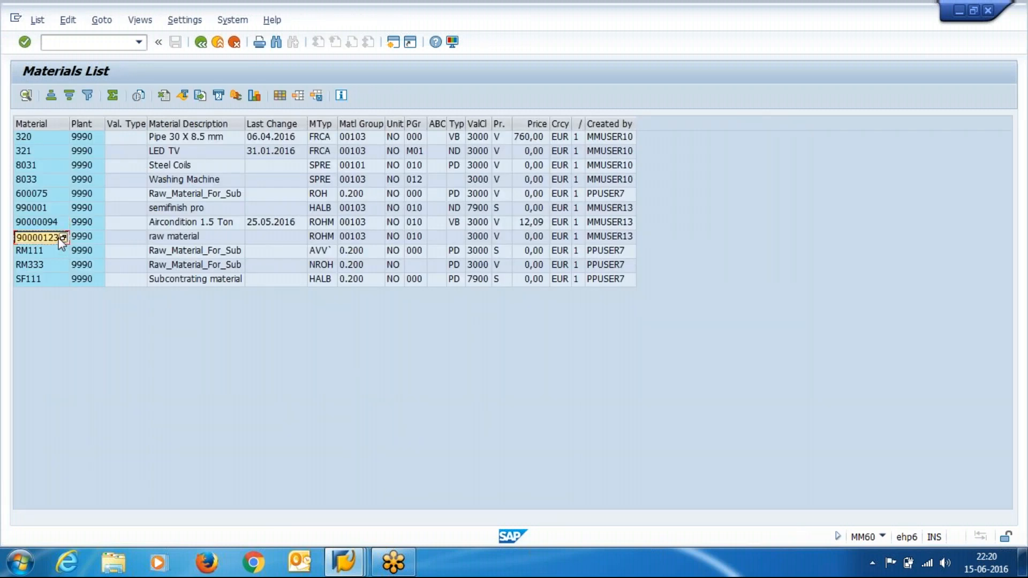
{"action": "key", "text": "alt+Tab"}
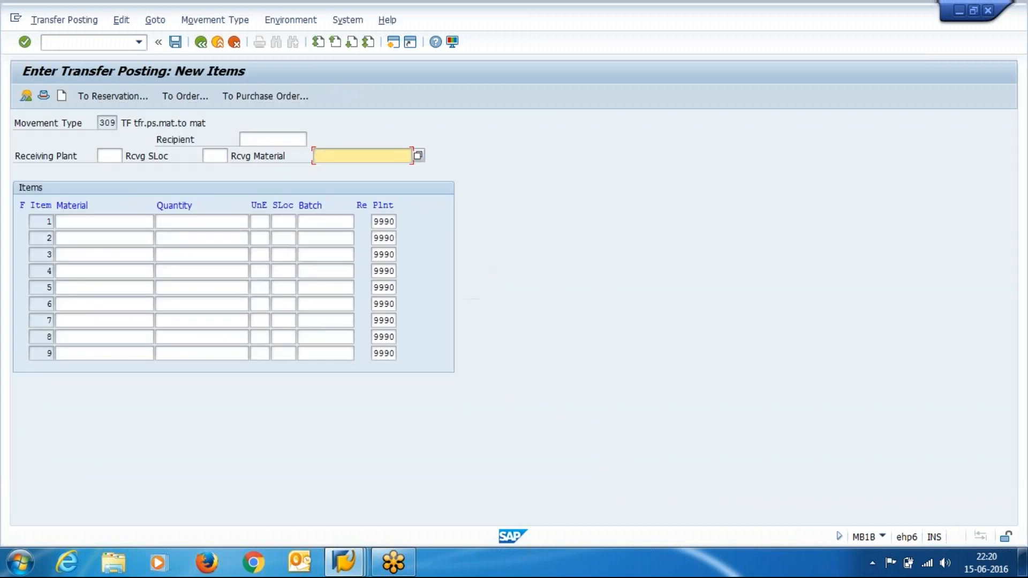
{"action": "type", "text": "90000123"}
Set the receiving plant to 9990 and the receiving storage location to rm01
{"action": "left_click", "coordinate": [116, 156]}
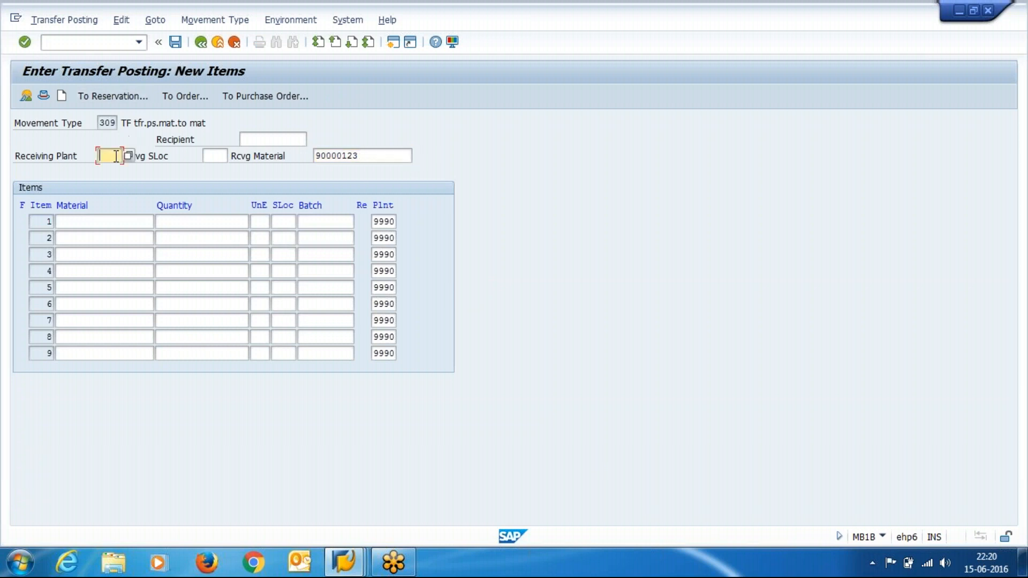
{"action": "type", "text": "9990"}
{"action": "key", "text": "Tab"}
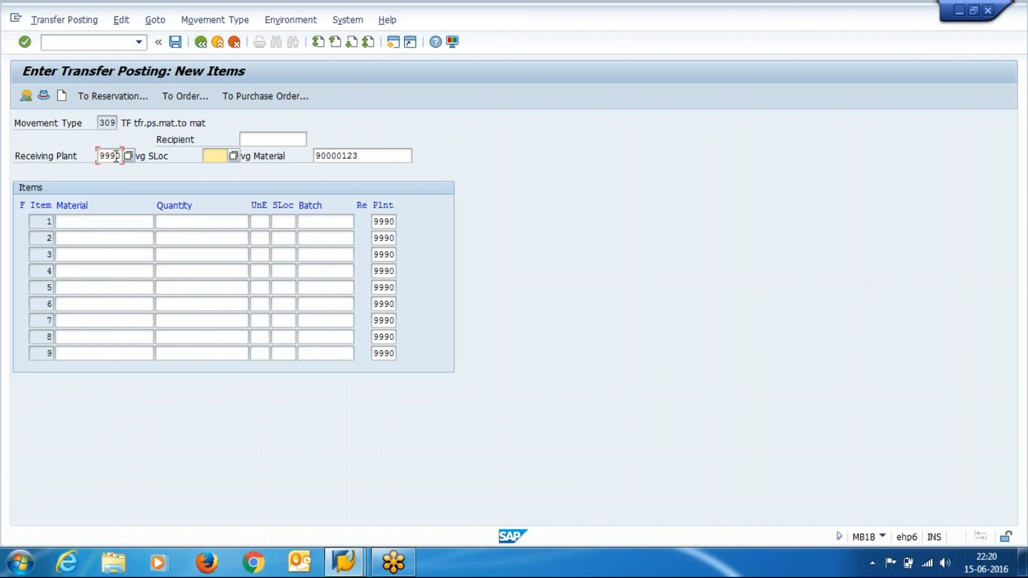
{"action": "type", "text": "rm01"}
Pick material 90000094 from the materials list and enter it as the material of item 1
{"action": "left_click", "coordinate": [129, 238]}
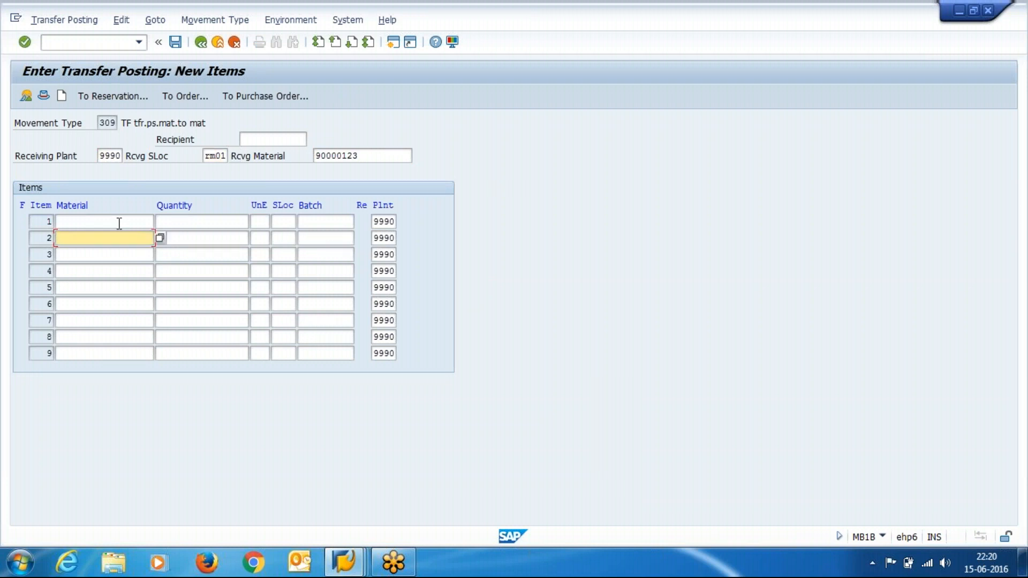
{"action": "left_click", "coordinate": [117, 222]}
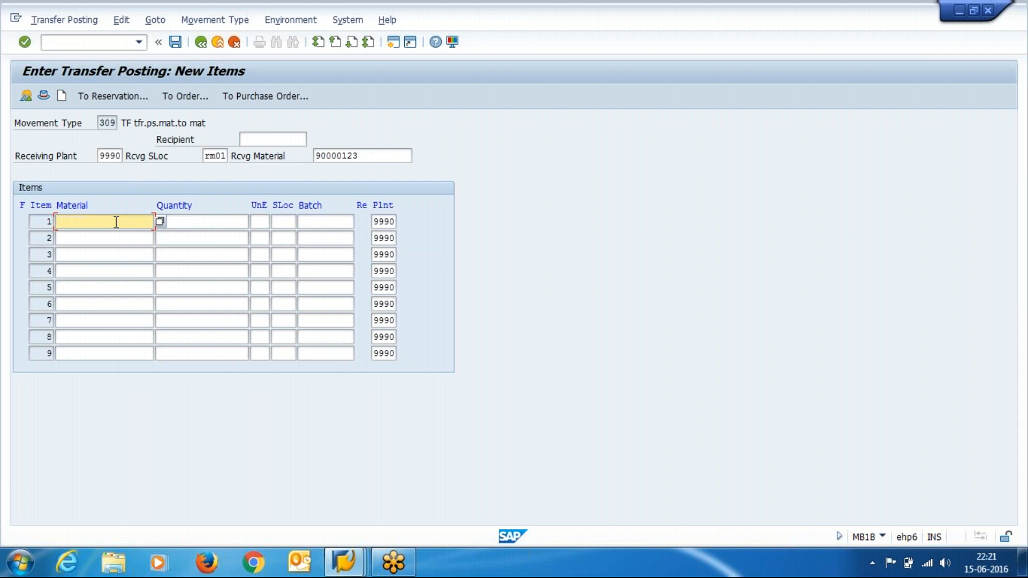
{"action": "key", "text": "alt+Tab"}
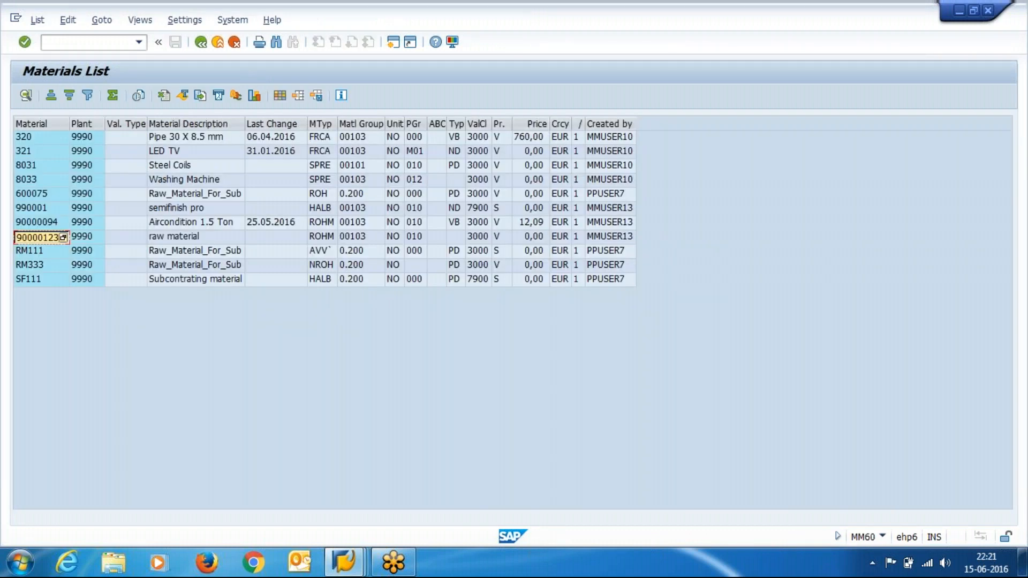
{"action": "left_click", "coordinate": [43, 224]}
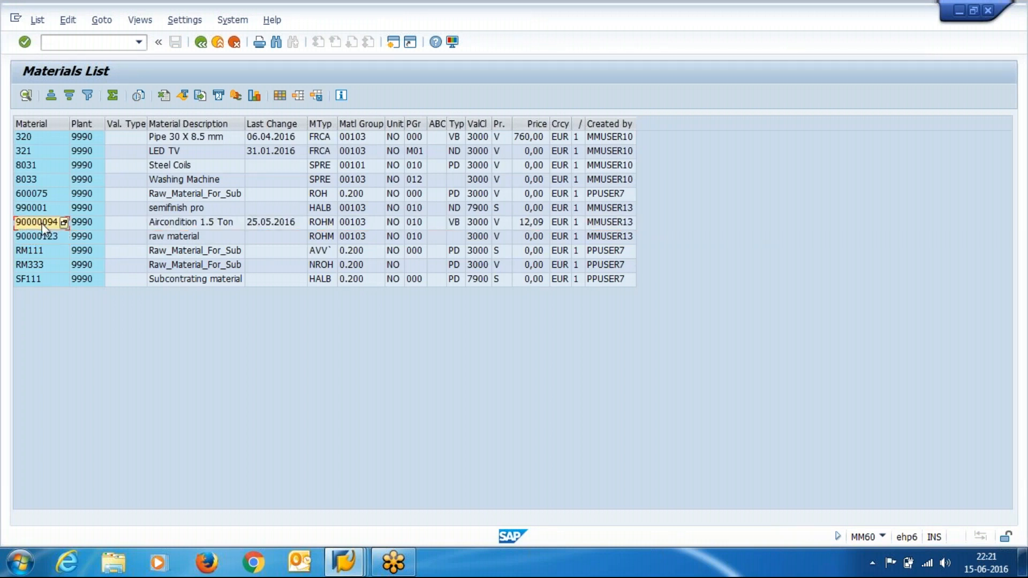
{"action": "left_click", "coordinate": [43, 224]}
{"action": "key", "text": "alt+Tab"}
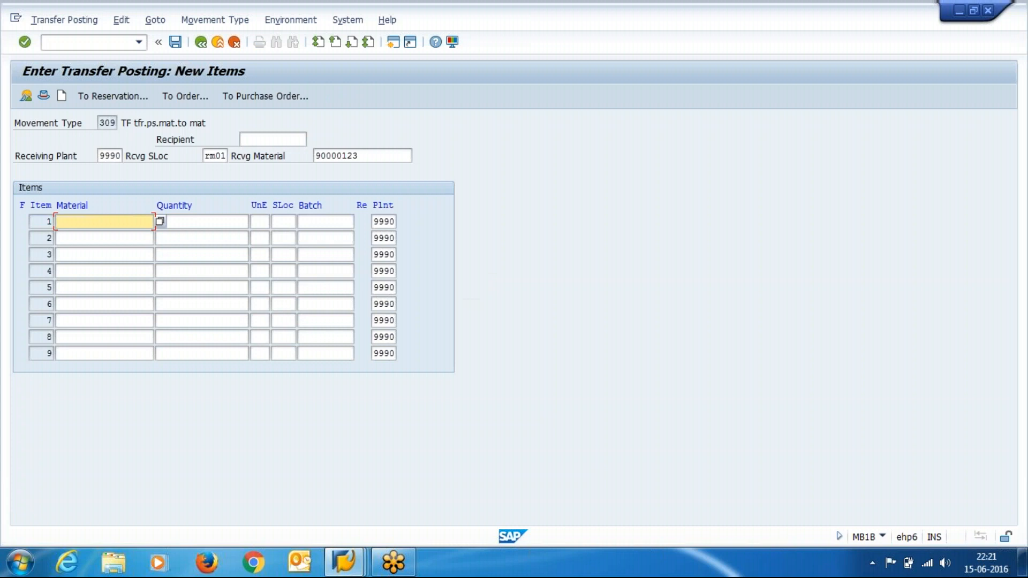
{"action": "type", "text": "90000094"}
{"action": "key", "text": "Tab"}
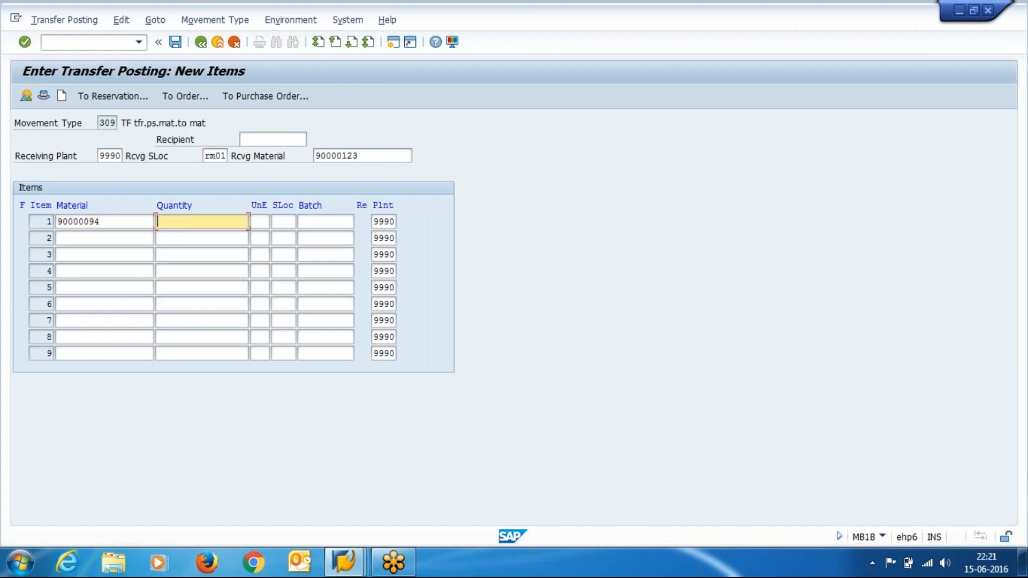
Give item 1 a quantity of 2 and storage location rm01, and post the transfer
{"action": "type", "text": "2"}
{"action": "key", "text": "Tab"}
{"action": "key", "text": "Tab"}
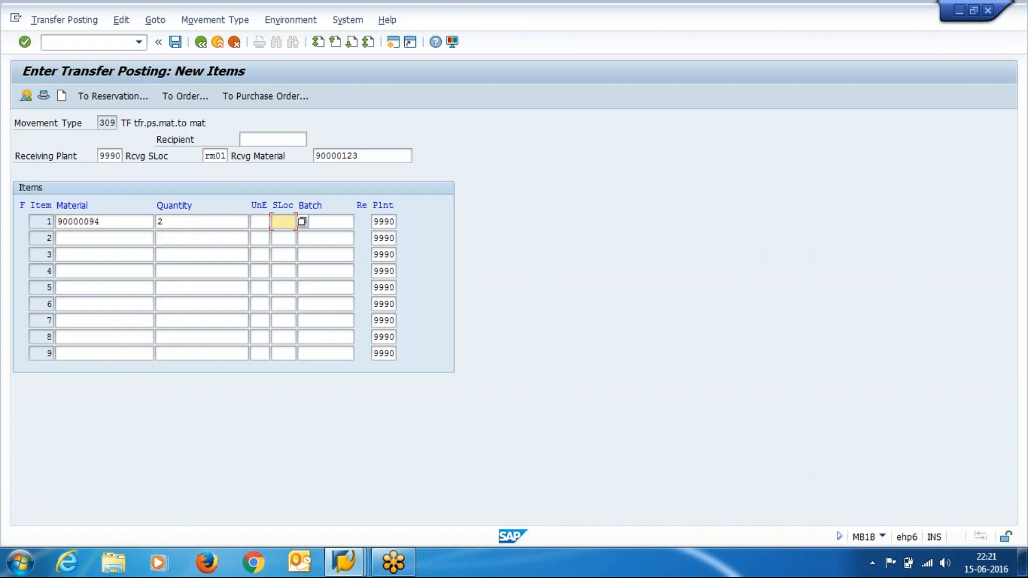
{"action": "type", "text": "rm01"}
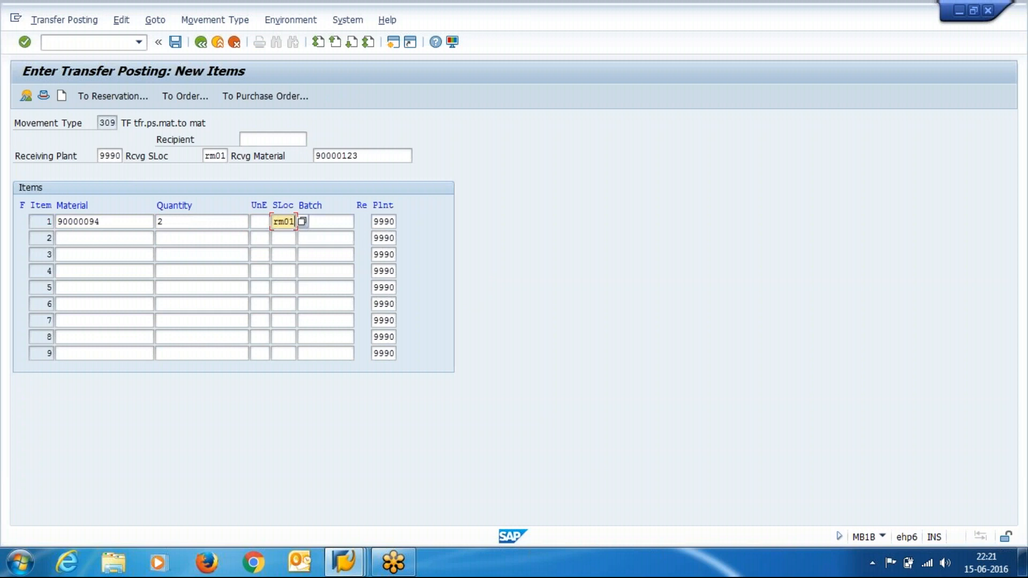
{"action": "key", "text": "Tab"}
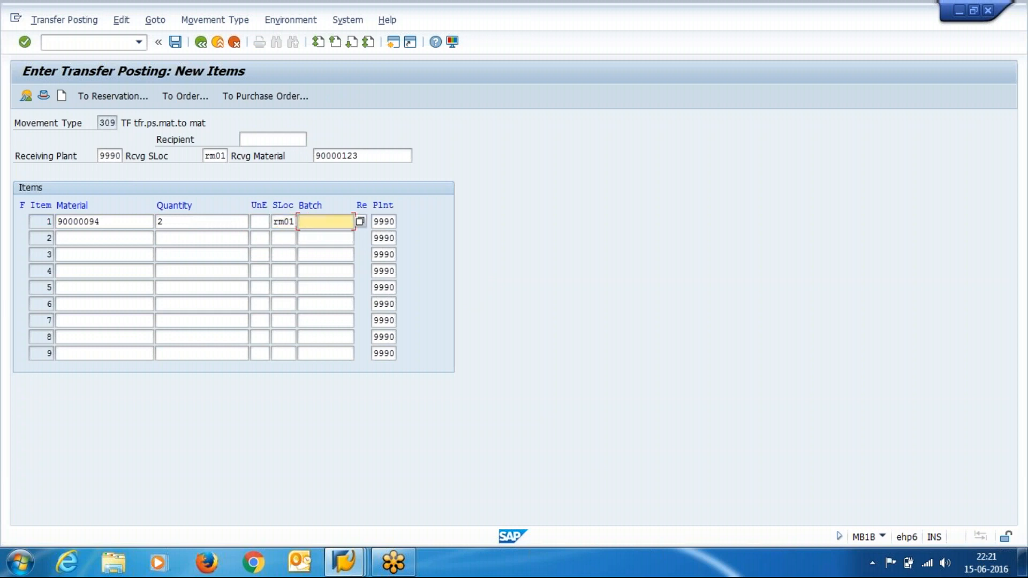
{"action": "key", "text": "Return"}
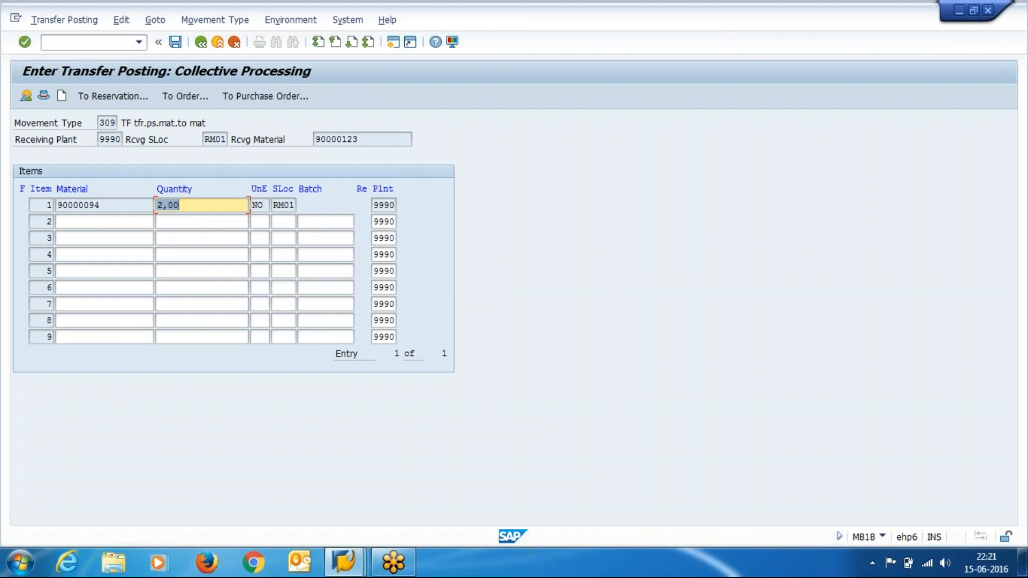
{"action": "left_click", "coordinate": [175, 47]}
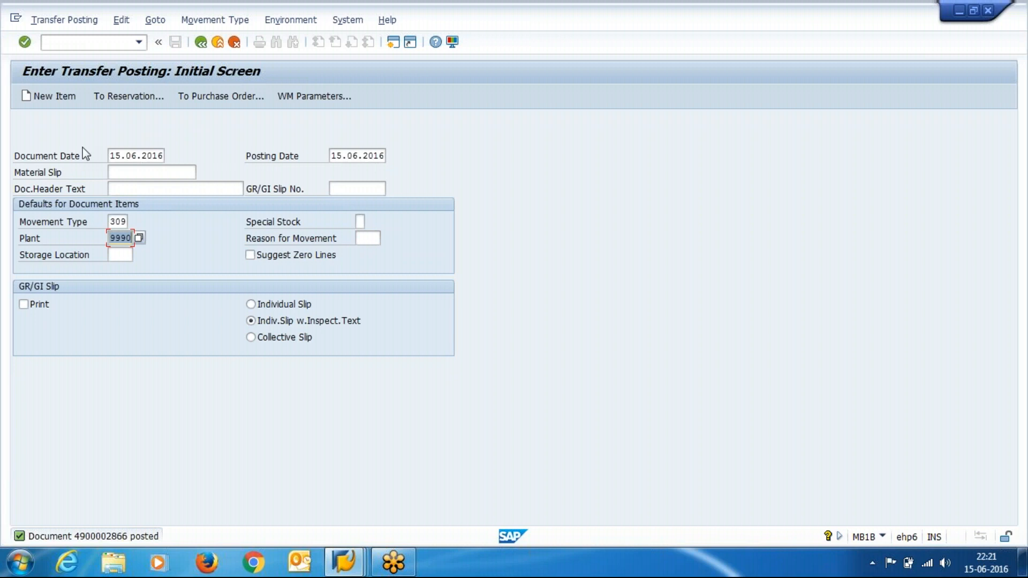
Display the overview of the material document just posted
{"action": "left_click", "coordinate": [80, 26]}
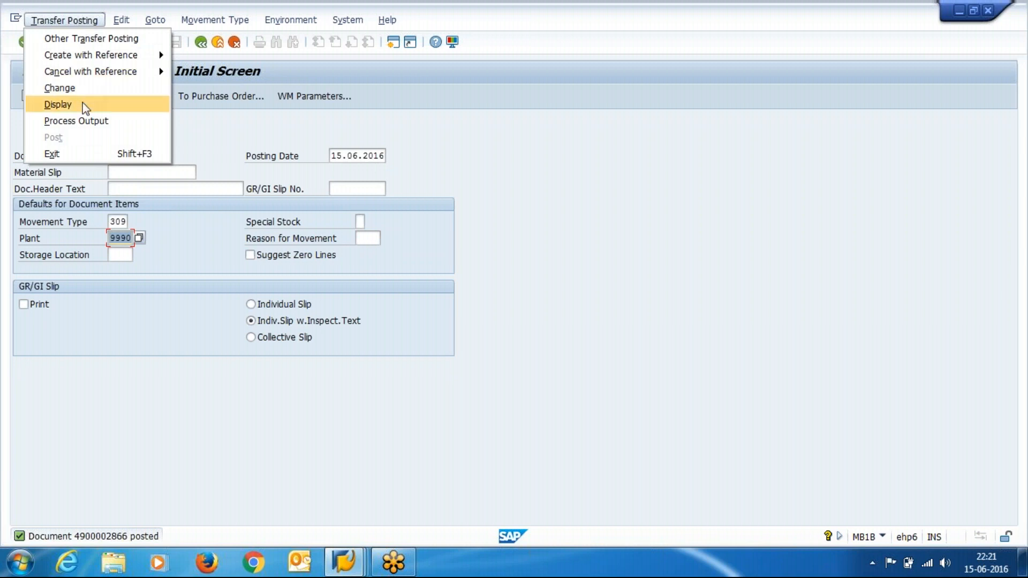
{"action": "left_click", "coordinate": [83, 105]}
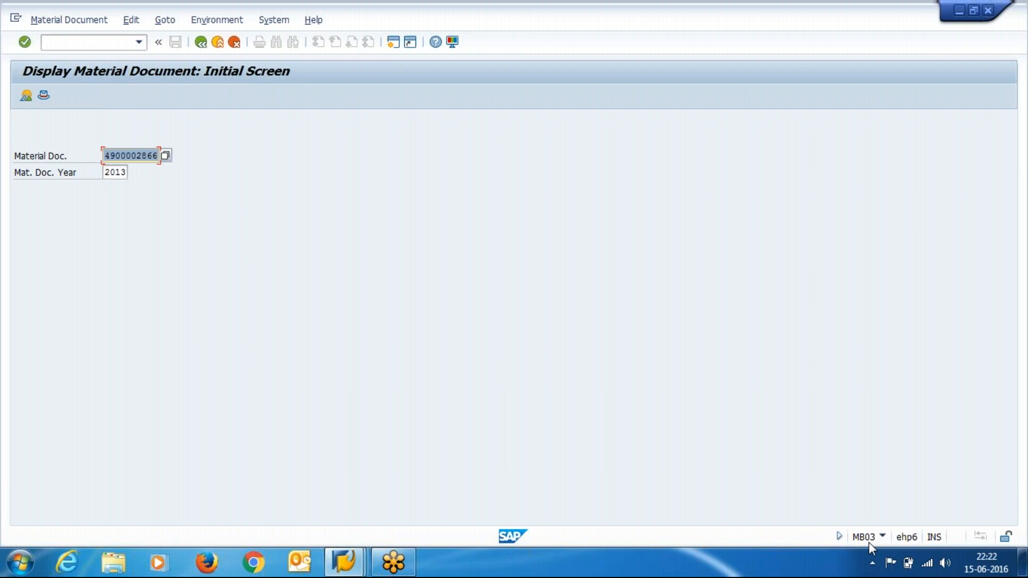
{"action": "key", "text": "Return"}
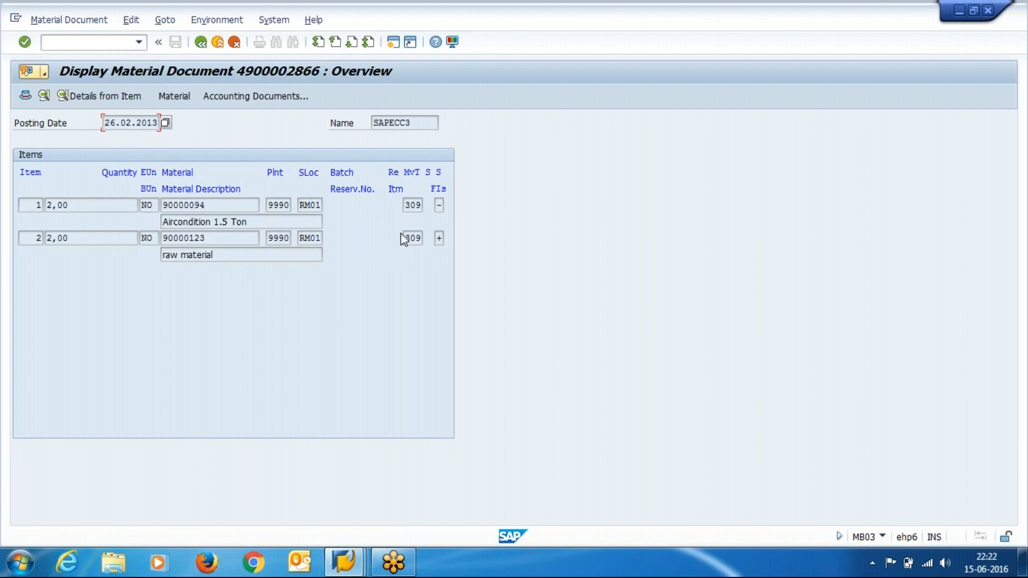
Check the movement types, plus/minus posting signs and material numbers of both items in the material document
{"action": "left_click", "coordinate": [417, 202]}
{"action": "left_click", "coordinate": [410, 238]}
{"action": "left_click", "coordinate": [439, 238]}
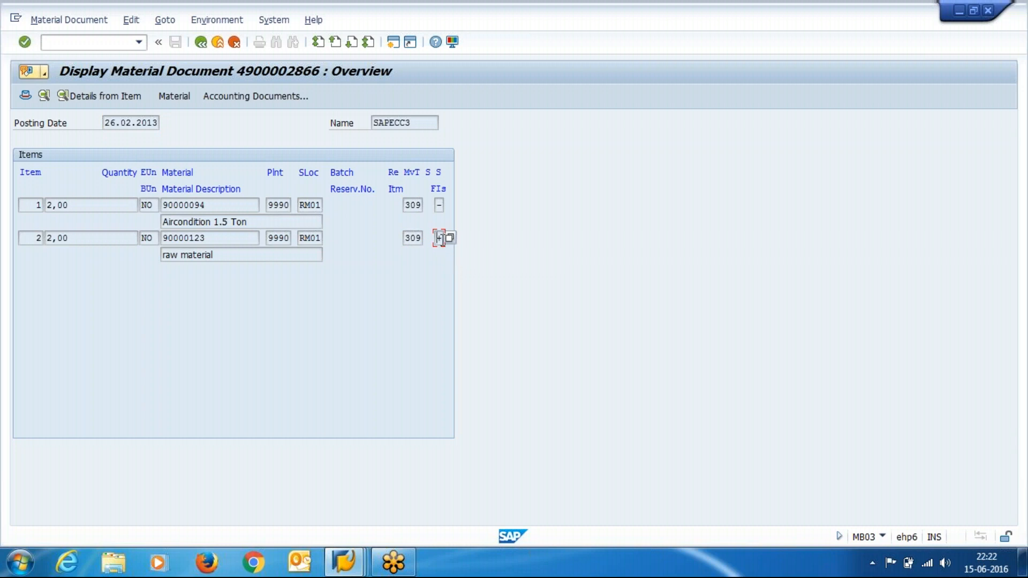
{"action": "left_click", "coordinate": [439, 205]}
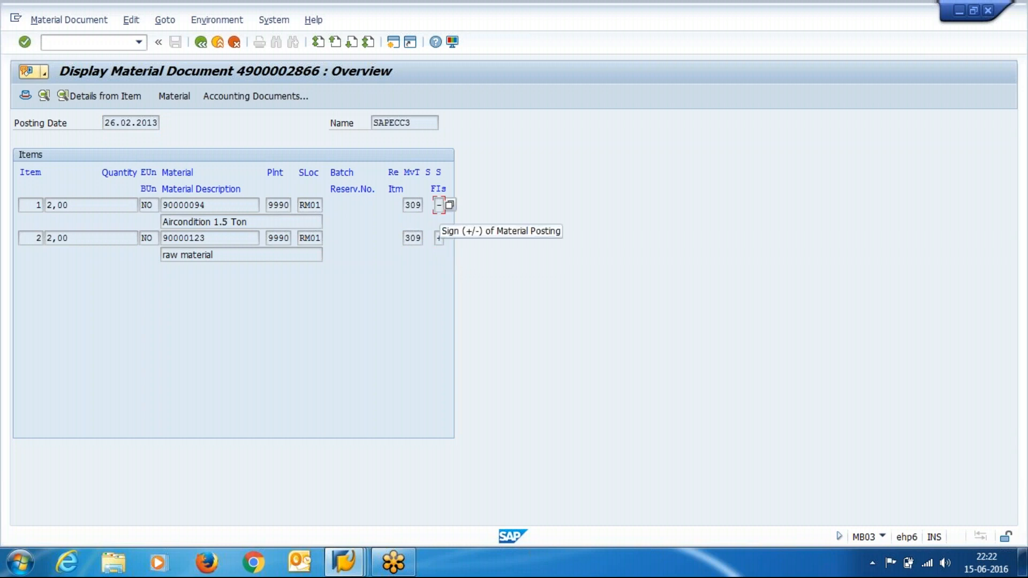
{"action": "left_click", "coordinate": [210, 205]}
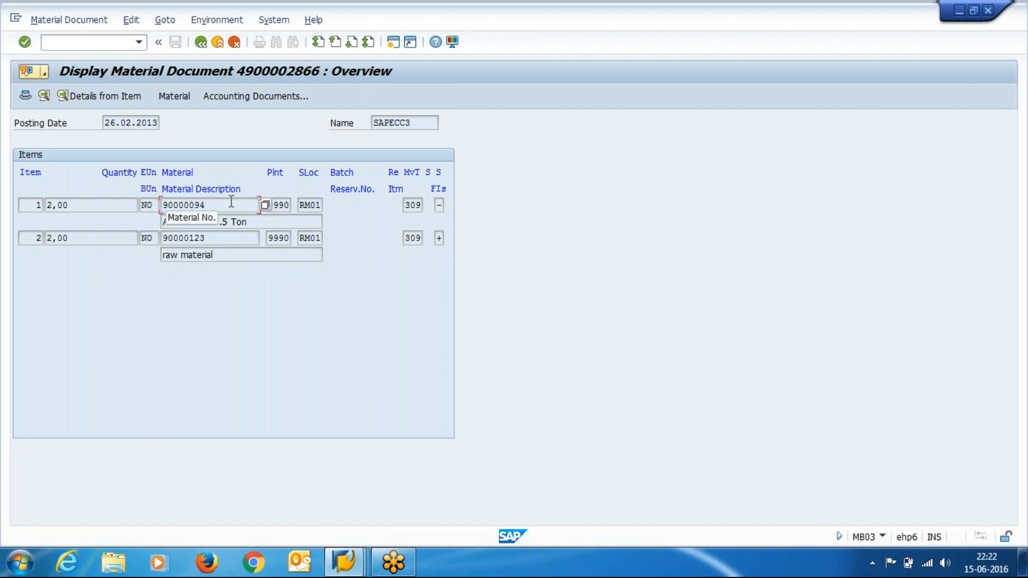
{"action": "left_click", "coordinate": [220, 238]}
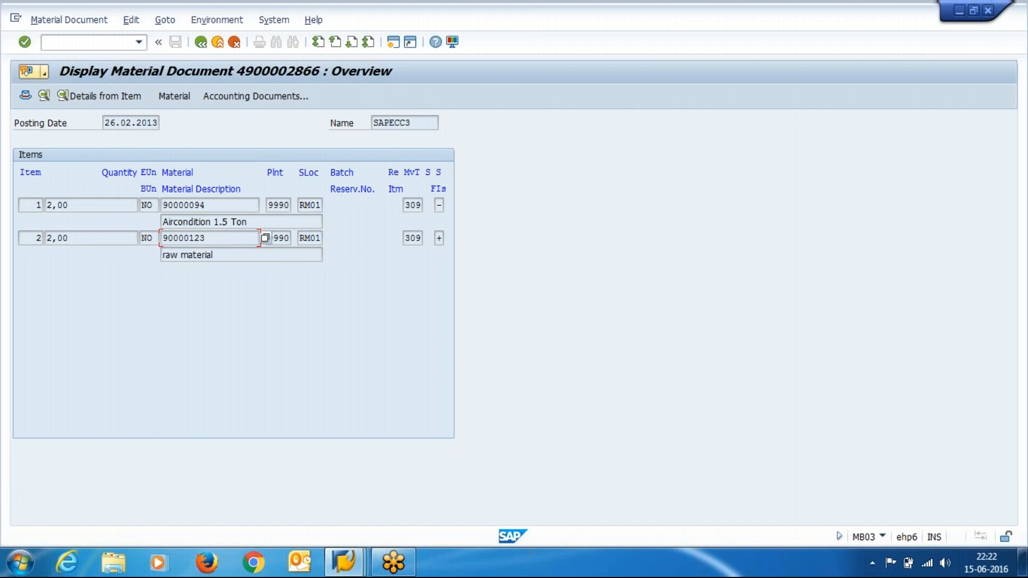
Review item 1's details, including material, quantity, storage location and receiving data, and return to the initial screen of the document display
{"action": "double_click", "coordinate": [35, 205]}
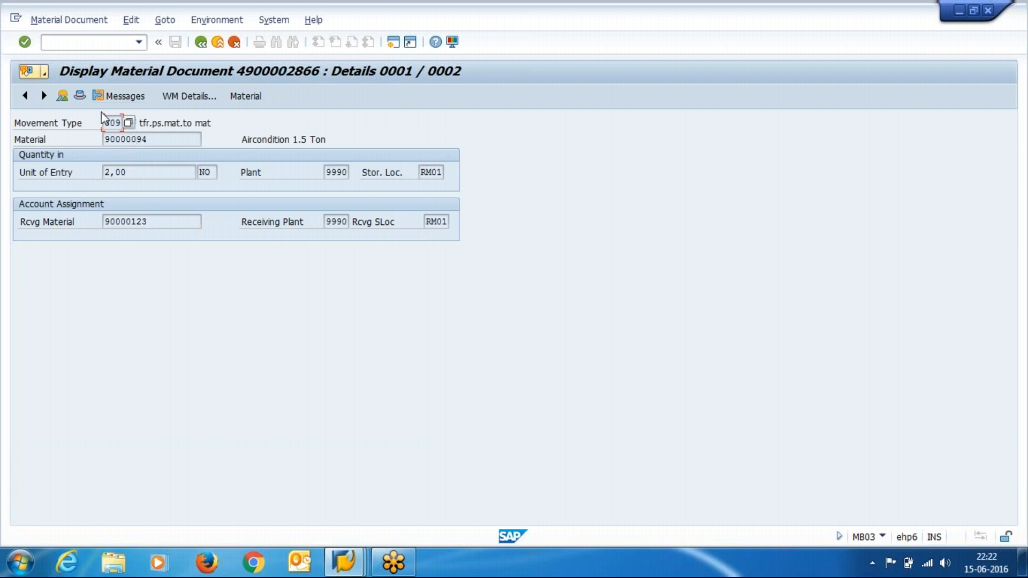
{"action": "left_click", "coordinate": [147, 140]}
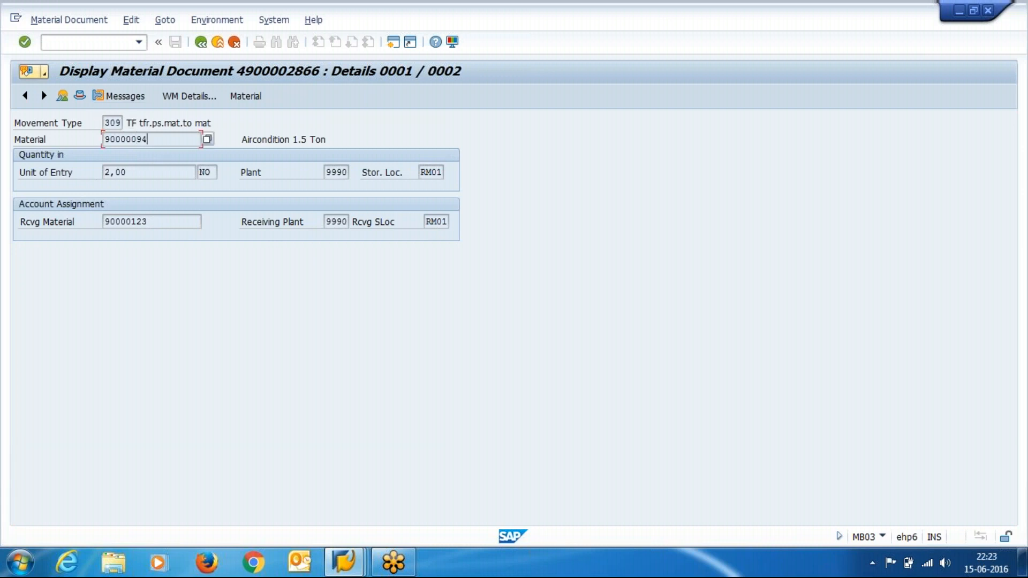
{"action": "left_click", "coordinate": [147, 176]}
{"action": "left_click", "coordinate": [432, 172]}
{"action": "left_click", "coordinate": [151, 219]}
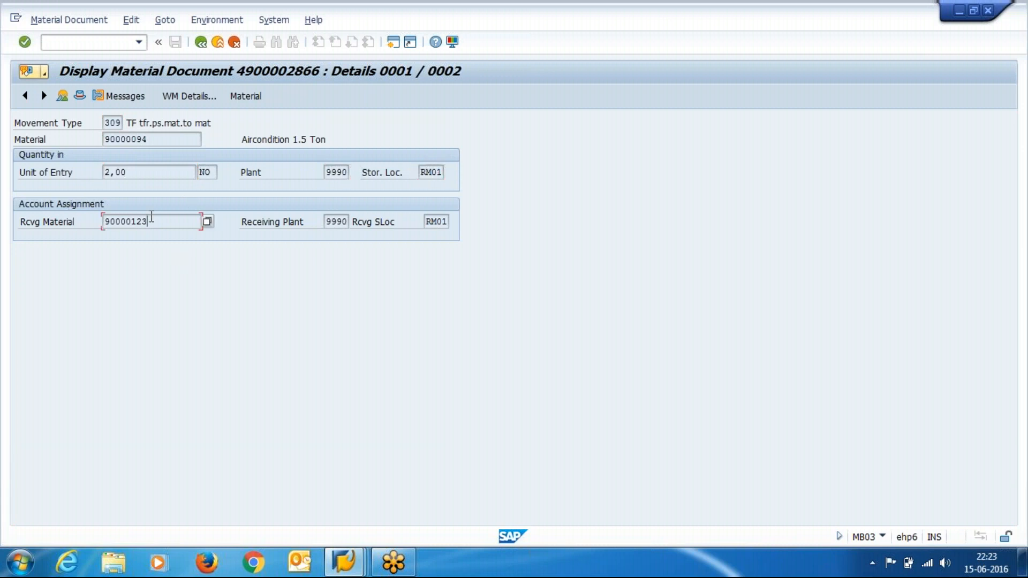
{"action": "left_click", "coordinate": [342, 221]}
{"action": "left_click", "coordinate": [448, 221]}
{"action": "left_click", "coordinate": [201, 43]}
{"action": "left_click", "coordinate": [200, 43]}
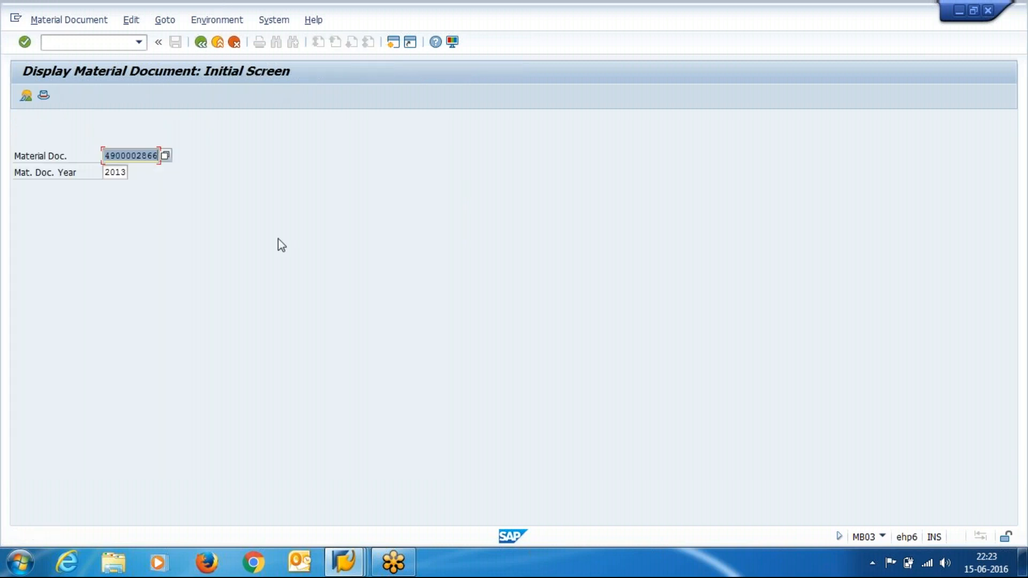
Leave the material document display and start transaction MB1B for another transfer posting
{"action": "left_click", "coordinate": [346, 561]}
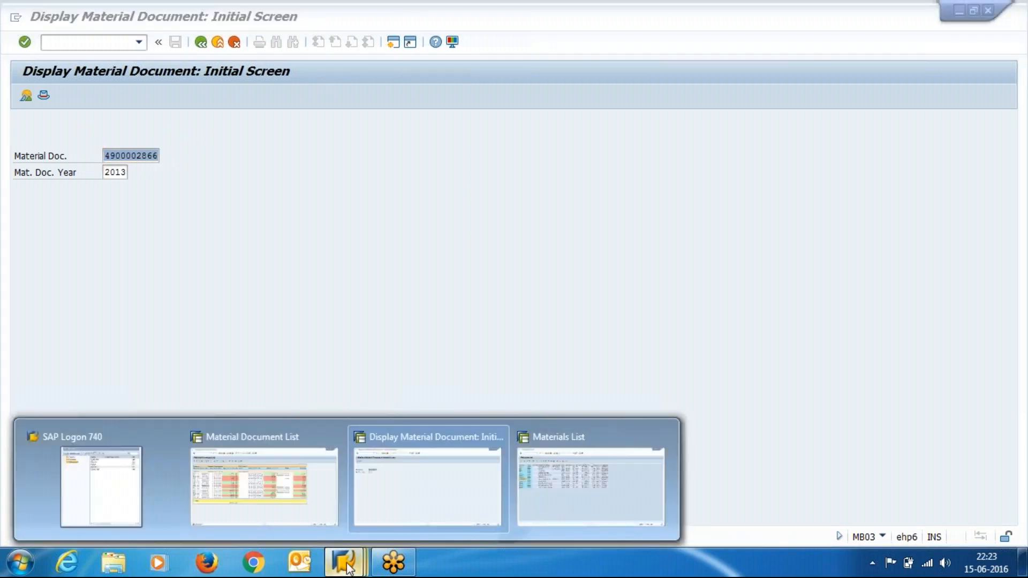
{"action": "left_click", "coordinate": [390, 465]}
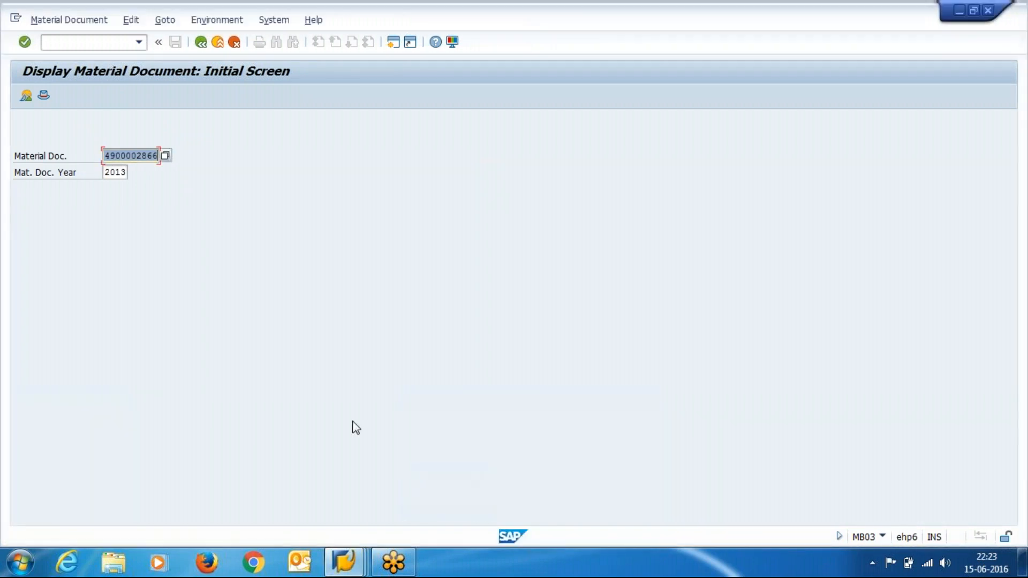
{"action": "left_click", "coordinate": [201, 44]}
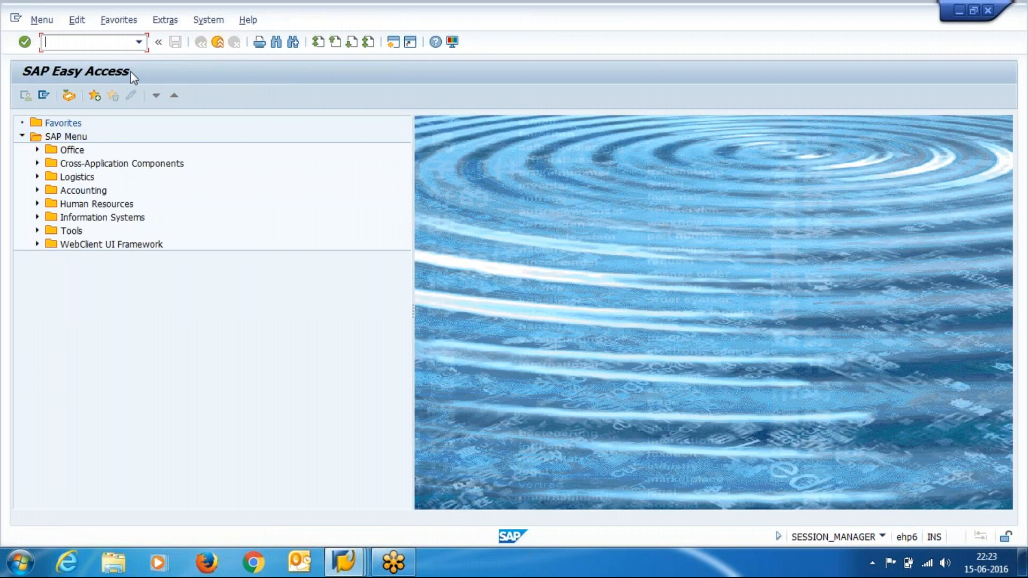
{"action": "type", "text": "mb1b"}
{"action": "key", "text": "Return"}
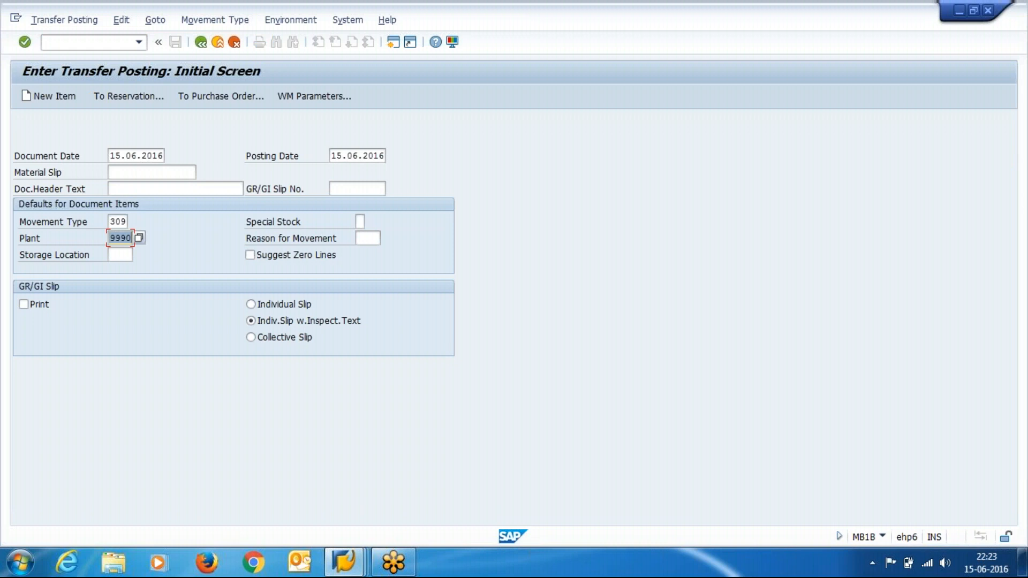
Change the default movement type of the new transfer posting to 311
{"action": "left_click", "coordinate": [124, 221]}
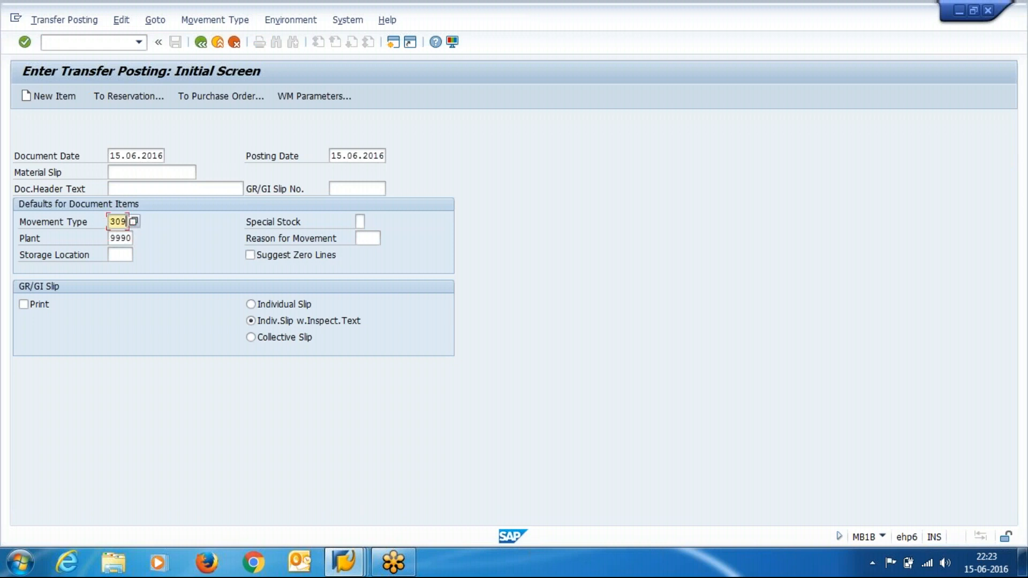
{"action": "key", "text": "BackSpace"}
{"action": "key", "text": "BackSpace"}
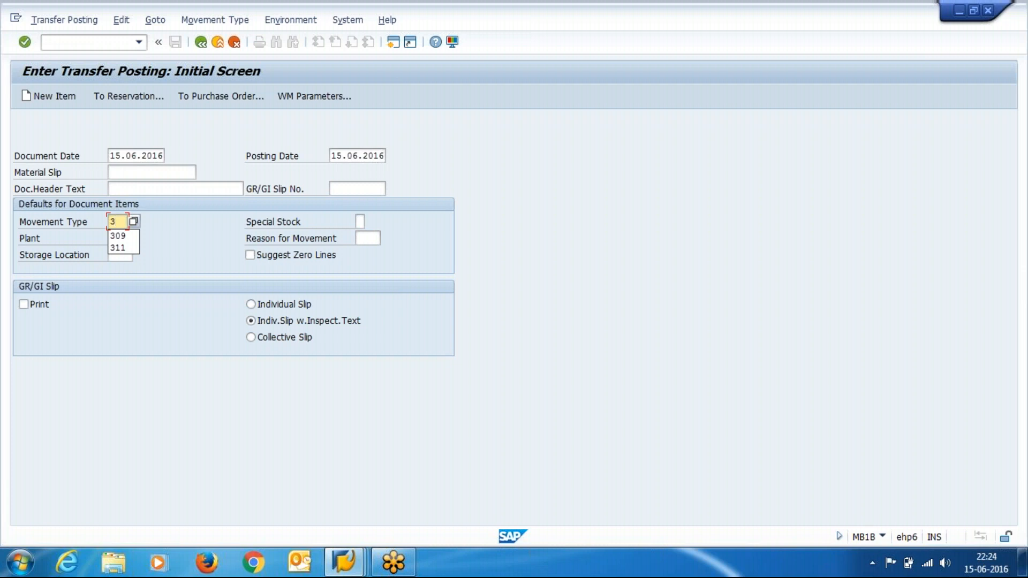
{"action": "left_click", "coordinate": [118, 248]}
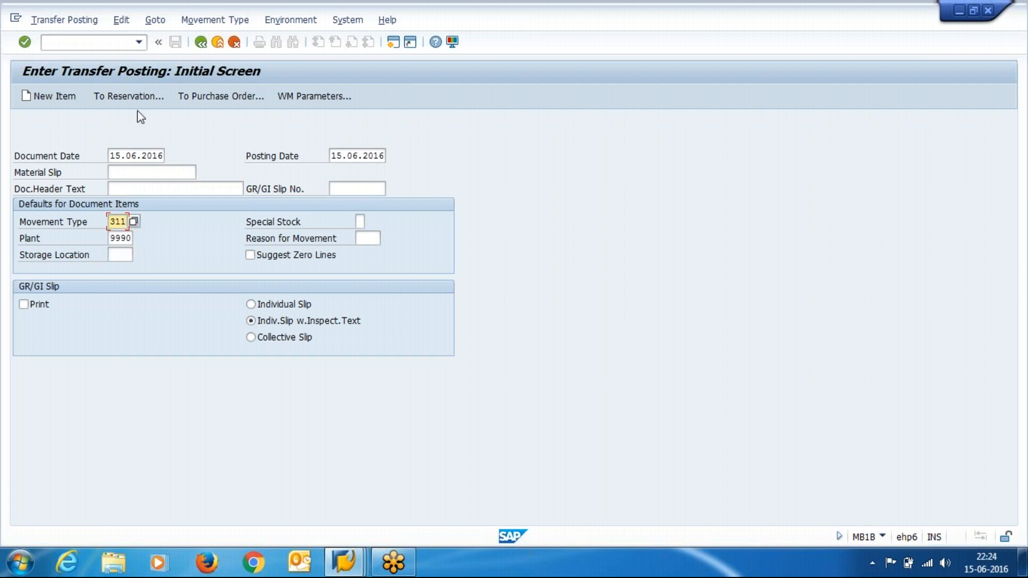
{"action": "left_click", "coordinate": [113, 156]}
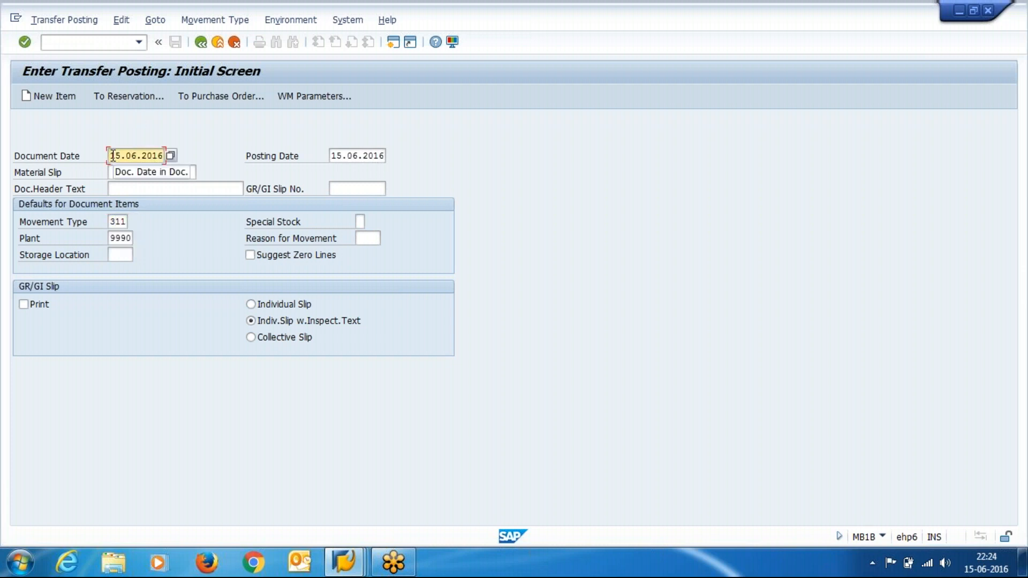
Set both the document date and the posting date of the transfer posting to 26.02.2013
{"action": "key", "text": "shift+End"}
{"action": "key", "text": "Delete"}
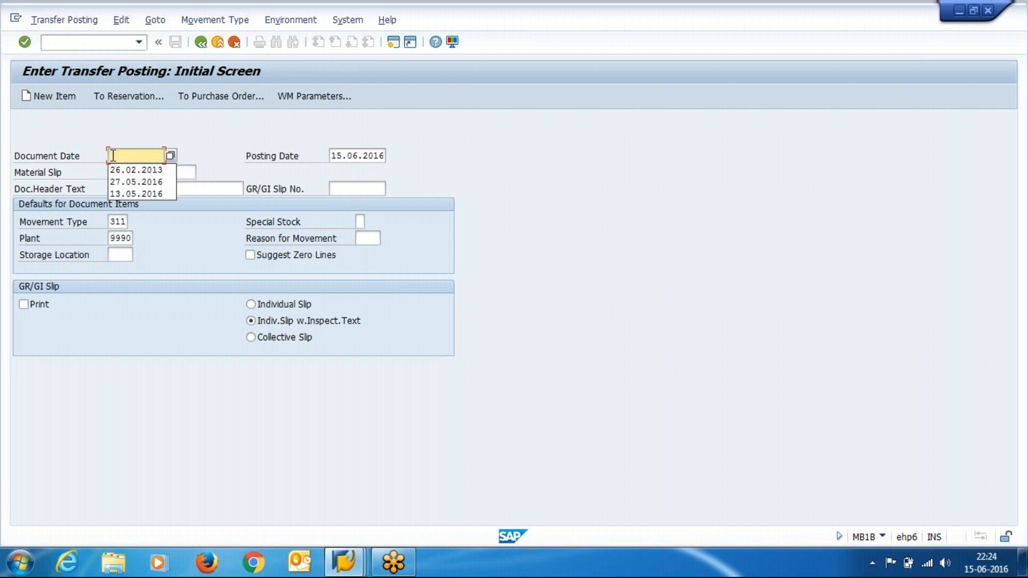
{"action": "key", "text": "Return"}
{"action": "key", "text": "Tab"}
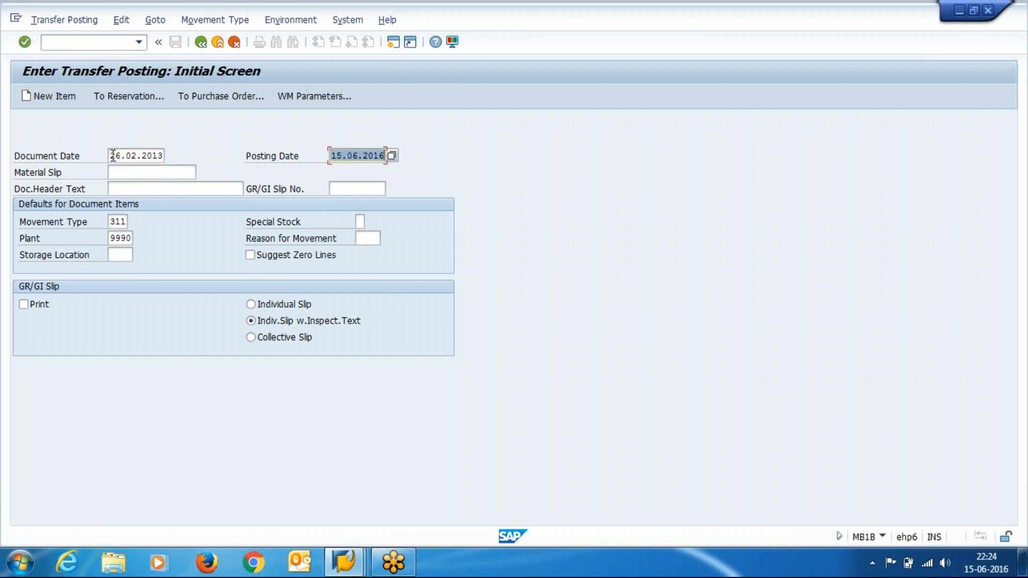
{"action": "key", "text": "Delete"}
{"action": "key", "text": "Down"}
{"action": "key", "text": "Return"}
{"action": "key", "text": "Tab"}
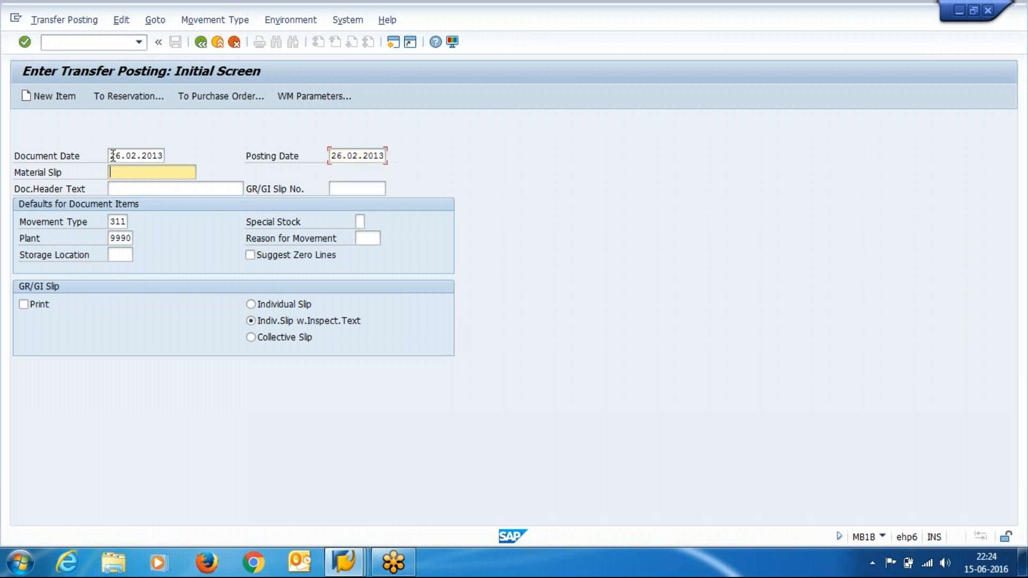
Continue to the new items of the transfer posting without a default storage location and open the value list for the receiving storage location
{"action": "key", "text": "Tab"}
{"action": "key", "text": "Tab"}
{"action": "key", "text": "Tab"}
{"action": "key", "text": "Tab"}
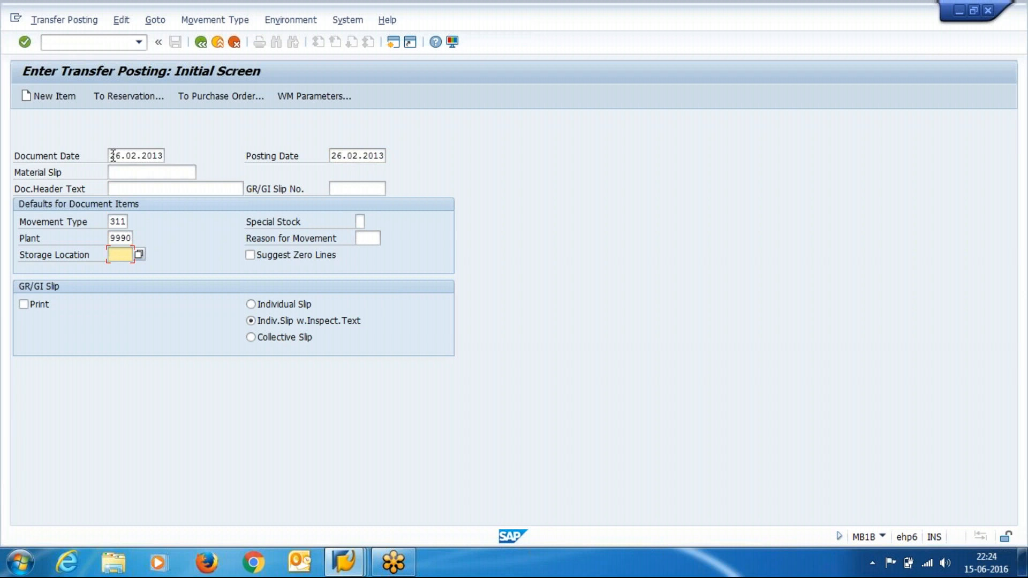
{"action": "key", "text": "Return"}
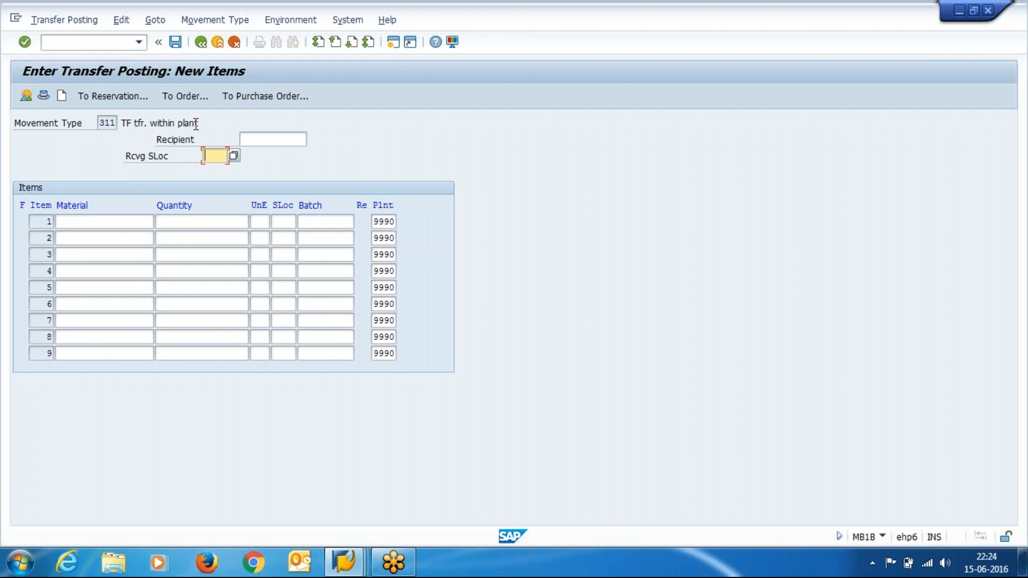
{"action": "left_click", "coordinate": [235, 159]}
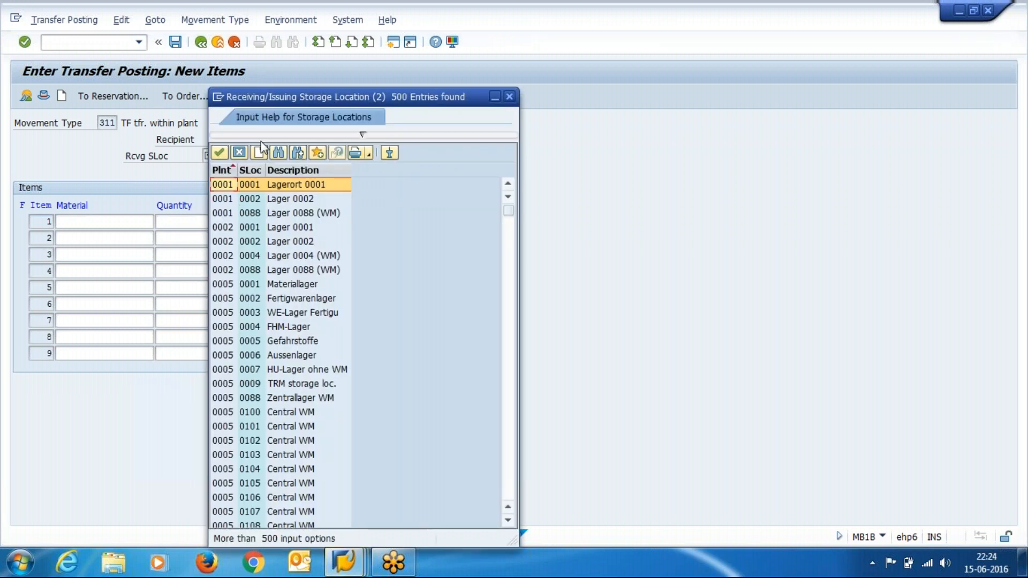
Search the receiving storage location list for plant 9990 and look through its entries to the end
{"action": "left_click", "coordinate": [277, 152]}
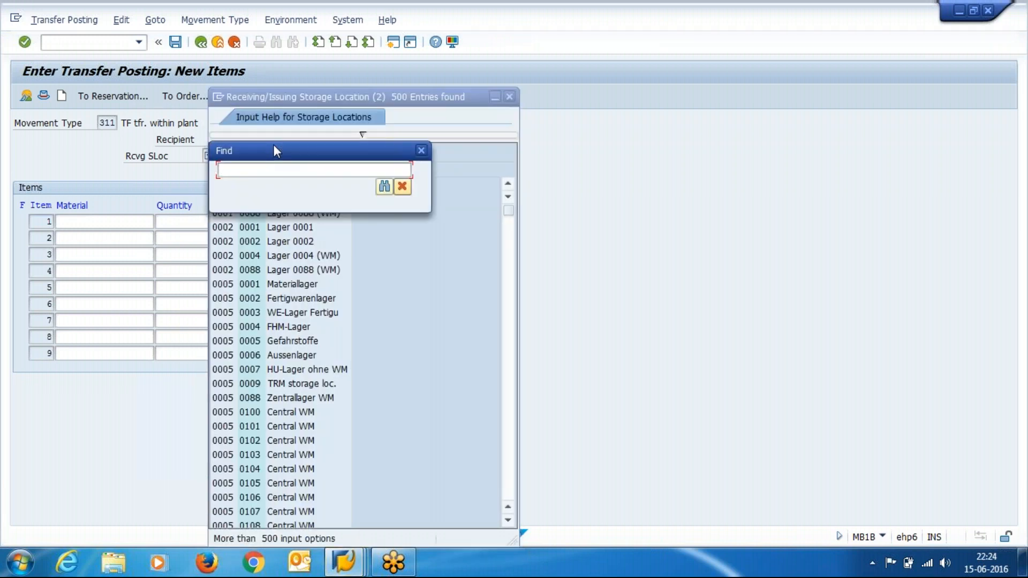
{"action": "type", "text": "9990"}
{"action": "key", "text": "Return"}
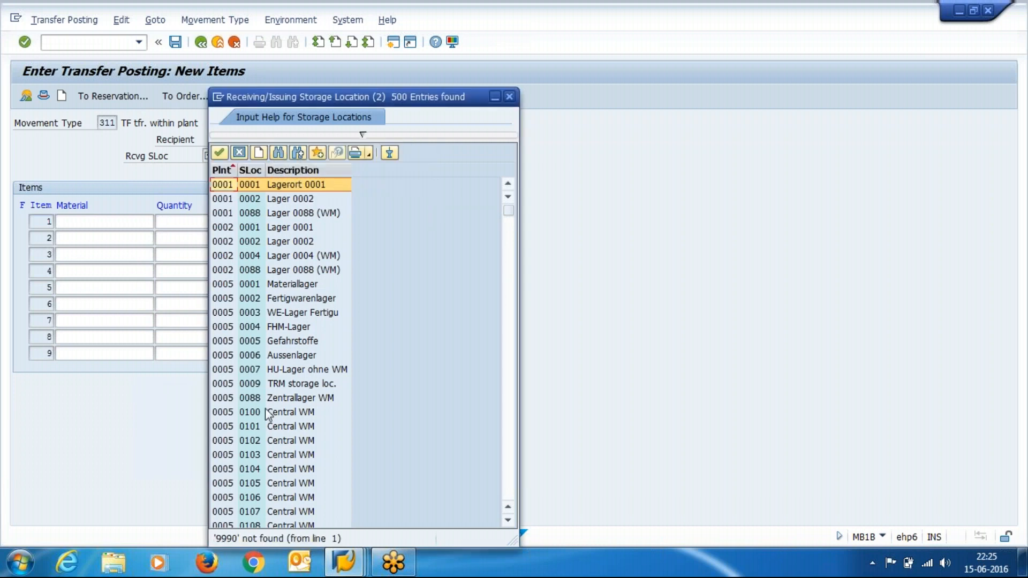
{"action": "key", "text": "Page_Down"}
{"action": "key", "text": "Page_Down"}
{"action": "key", "text": "Page_Down"}
{"action": "key", "text": "Page_Down"}
{"action": "key", "text": "Page_Down"}
{"action": "key", "text": "Page_Down"}
{"action": "key", "text": "Page_Down"}
{"action": "key", "text": "Page_Down"}
{"action": "key", "text": "Page_Down"}
{"action": "key", "text": "Page_Down"}
{"action": "key", "text": "Page_Down"}
{"action": "key", "text": "Page_Down"}
{"action": "key", "text": "Page_Down"}
{"action": "key", "text": "Page_Down"}
{"action": "key", "text": "Page_Down"}
{"action": "key", "text": "Page_Down"}
{"action": "key", "text": "Page_Down"}
{"action": "key", "text": "Page_Down"}
{"action": "key", "text": "Page_Down"}
{"action": "key", "text": "Page_Down"}
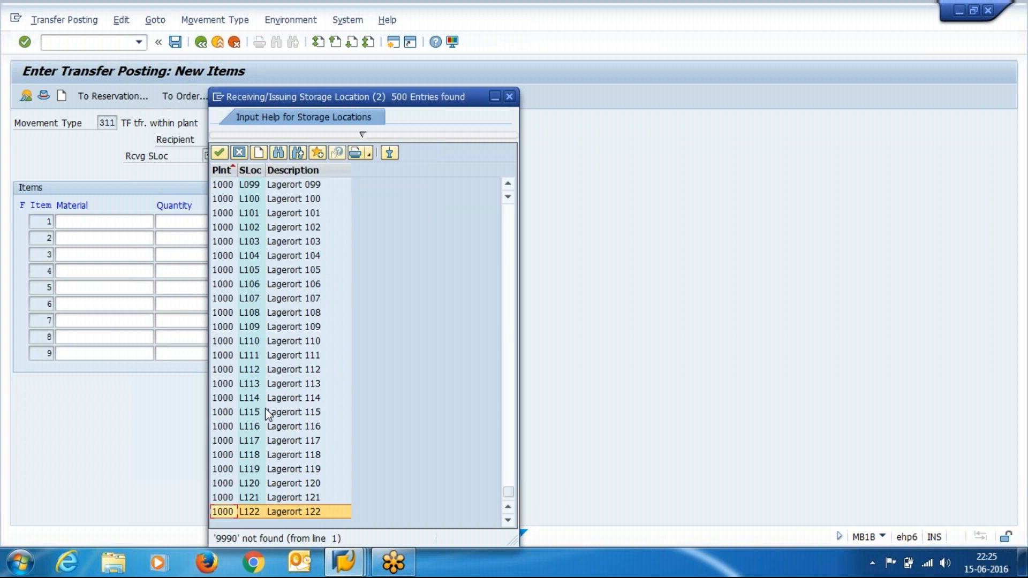
Reopen the storage location list and sort it by plant in descending order to look for plant 9990
{"action": "left_click", "coordinate": [239, 153]}
{"action": "left_click", "coordinate": [234, 156]}
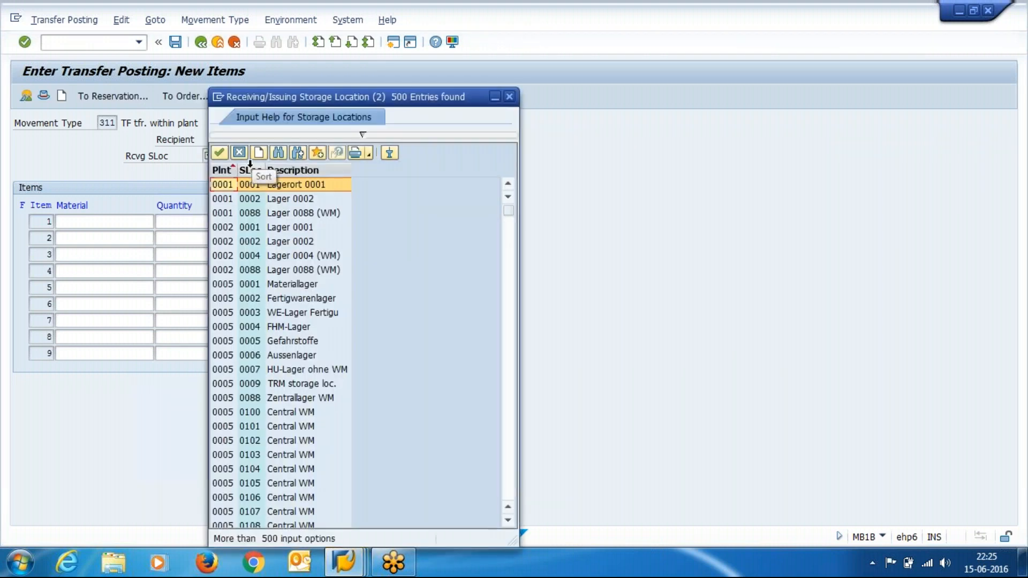
{"action": "left_click", "coordinate": [232, 170]}
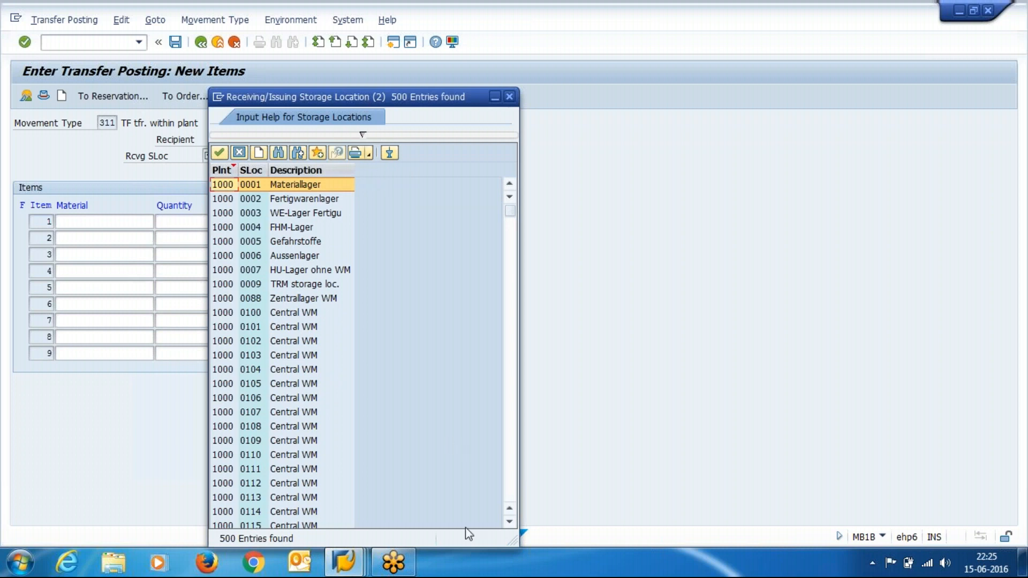
{"action": "left_click", "coordinate": [446, 551]}
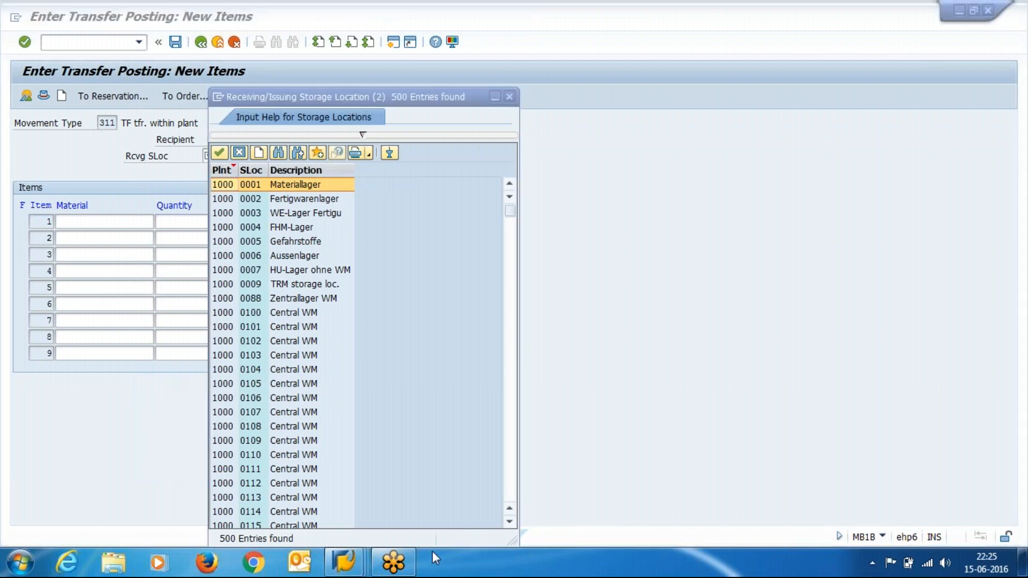
{"action": "left_click", "coordinate": [262, 539]}
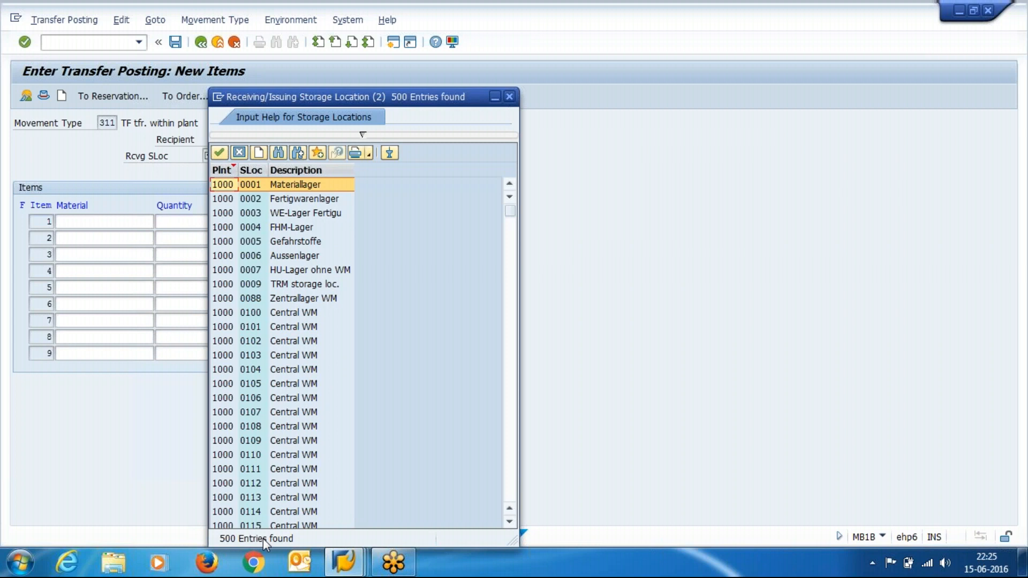
Close the storage location list and enter SF01 as the receiving storage location of the transfer posting
{"action": "key", "text": "Escape"}
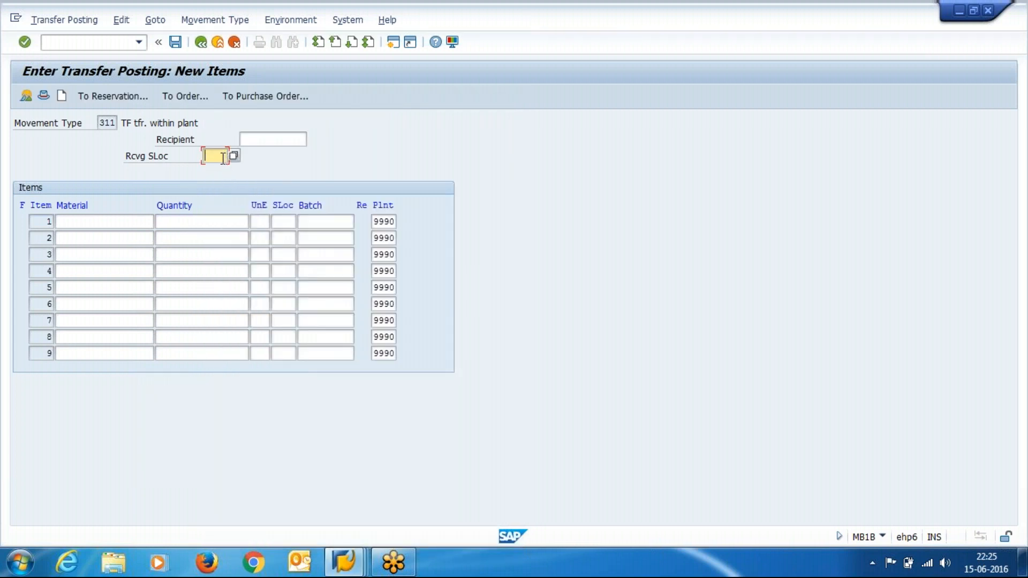
{"action": "type", "text": "sf01"}
{"action": "key", "text": "Return"}
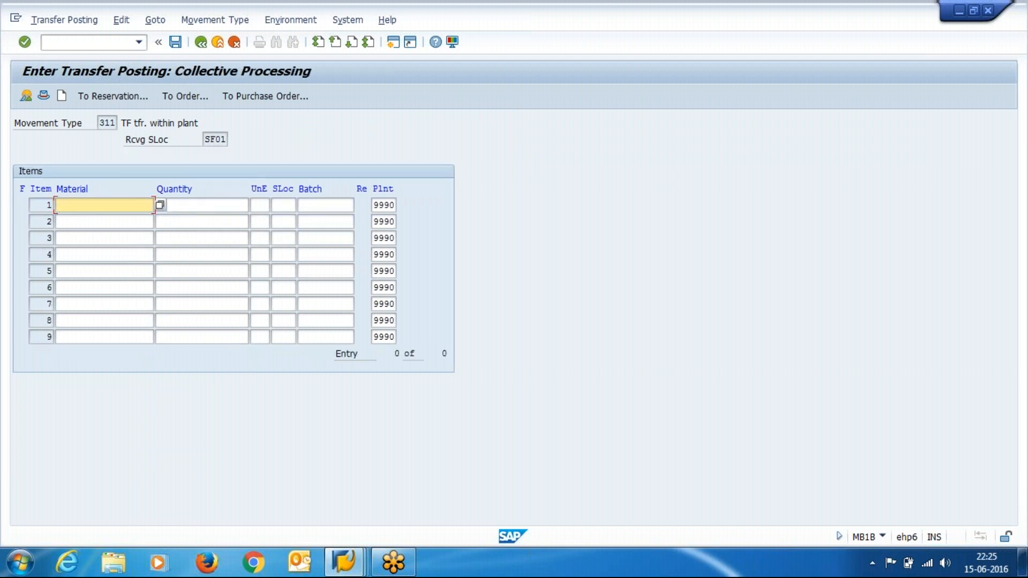
Switch to the Materials List session and display the MMBE stock overview for material 90000094 in plant 9990
{"action": "mouse_move", "coordinate": [344, 549]}
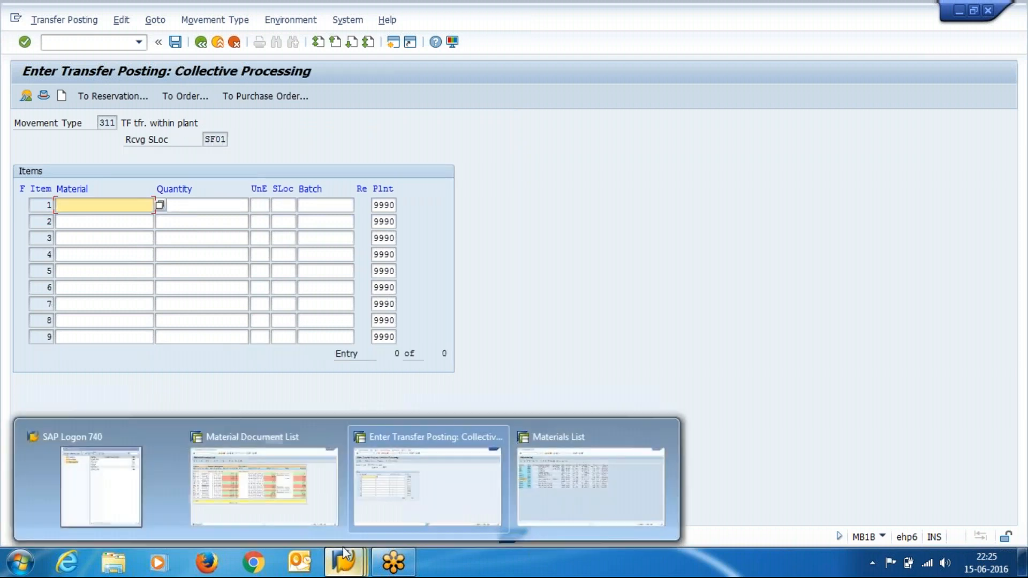
{"action": "left_click", "coordinate": [525, 472]}
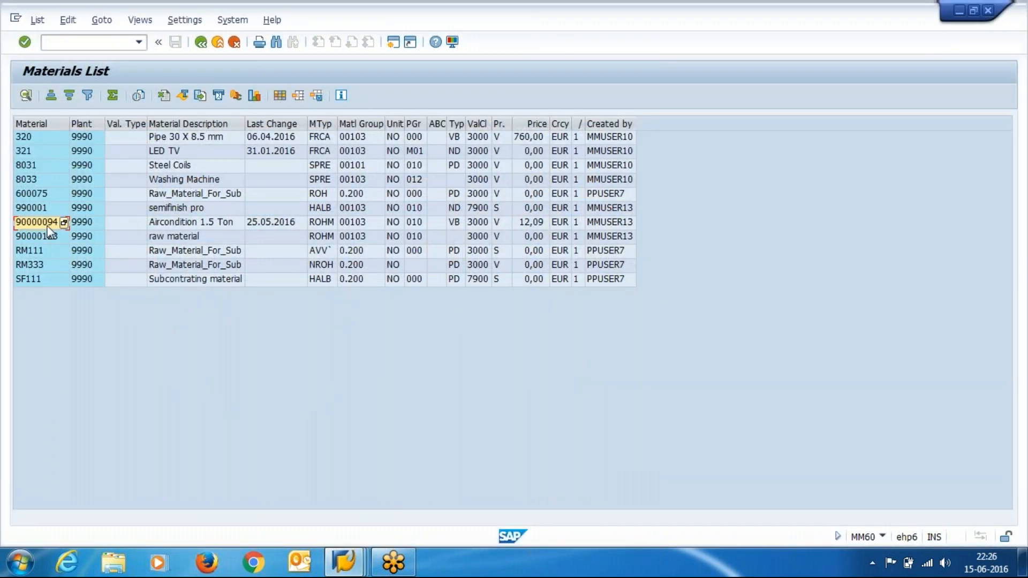
{"action": "left_click", "coordinate": [91, 42]}
{"action": "type", "text": "/nmmbe"}
{"action": "key", "text": "Return"}
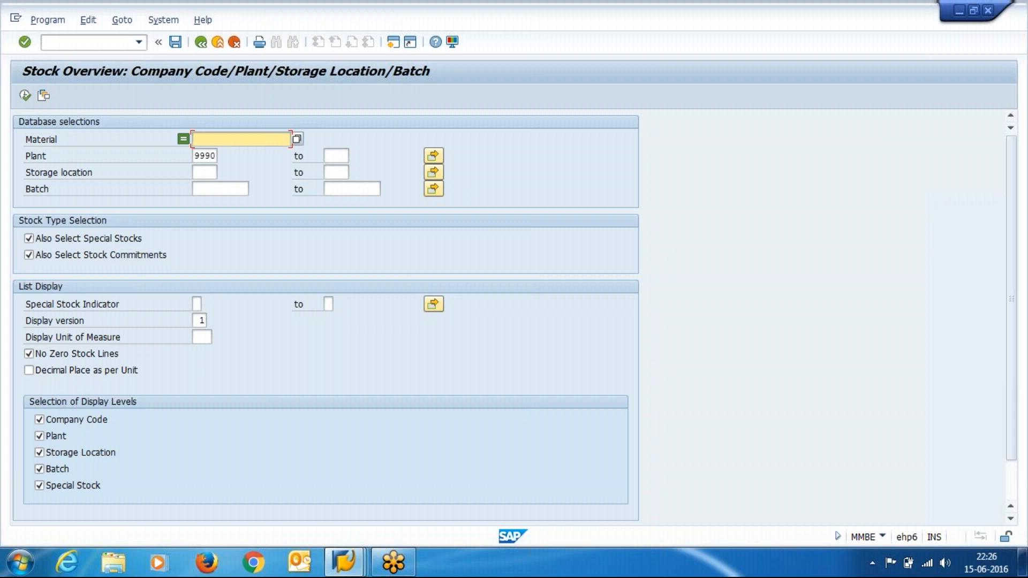
{"action": "type", "text": "90000094"}
{"action": "left_click", "coordinate": [25, 96]}
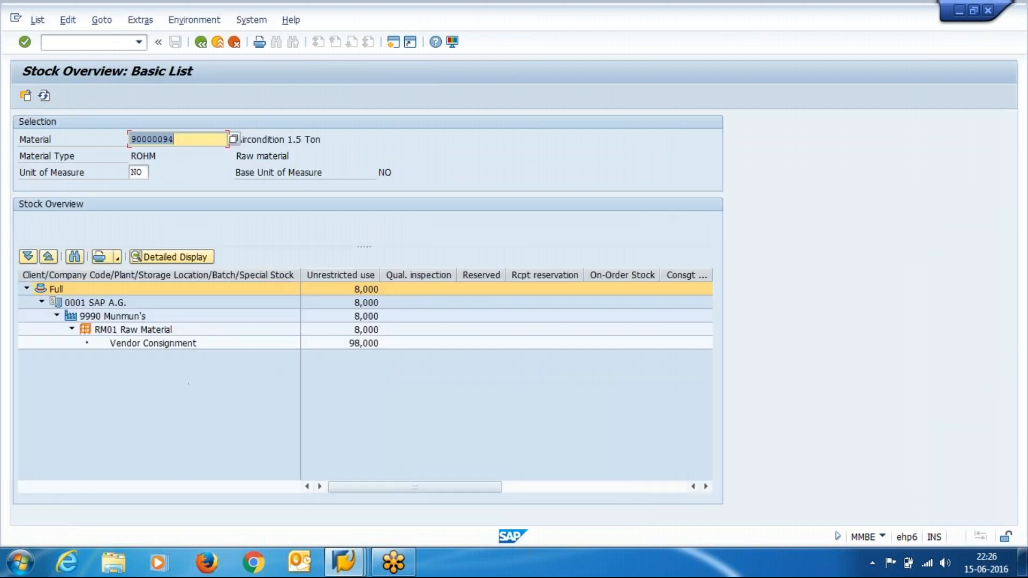
Examine the unrestricted-use stock of storage location RM01 and its vendor consignment stock
{"action": "left_click", "coordinate": [370, 334]}
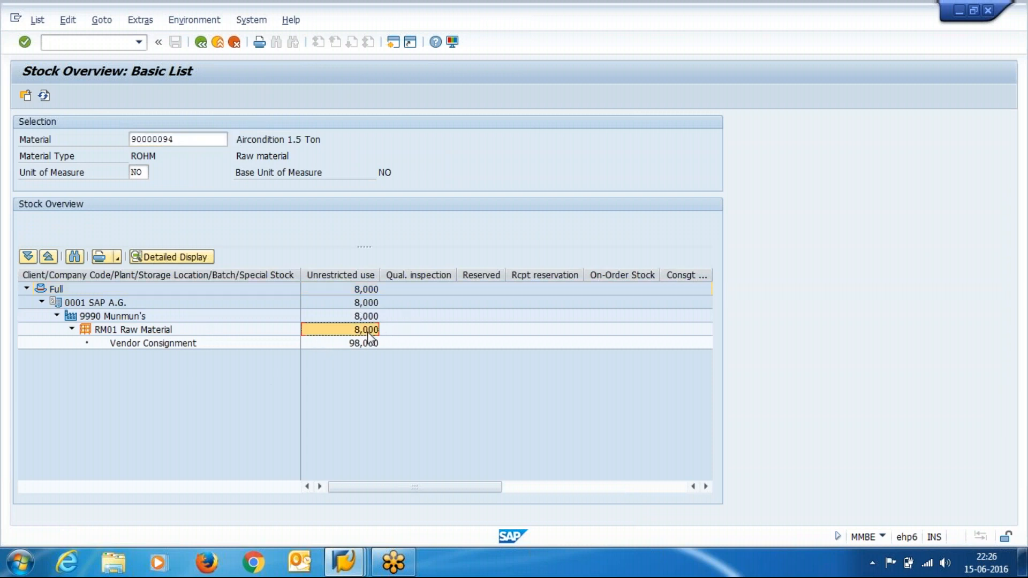
{"action": "left_click", "coordinate": [96, 330]}
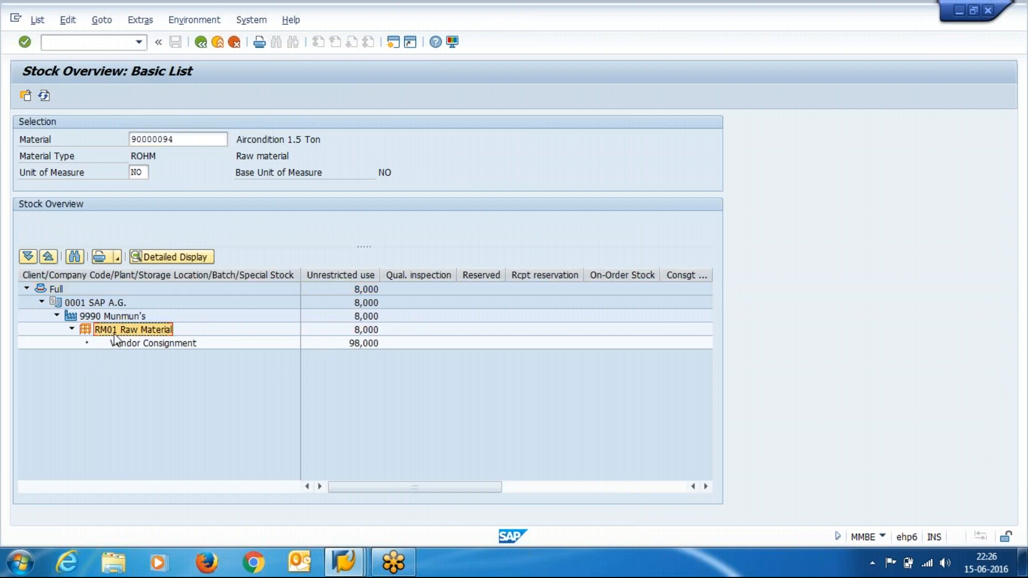
{"action": "left_click", "coordinate": [142, 345]}
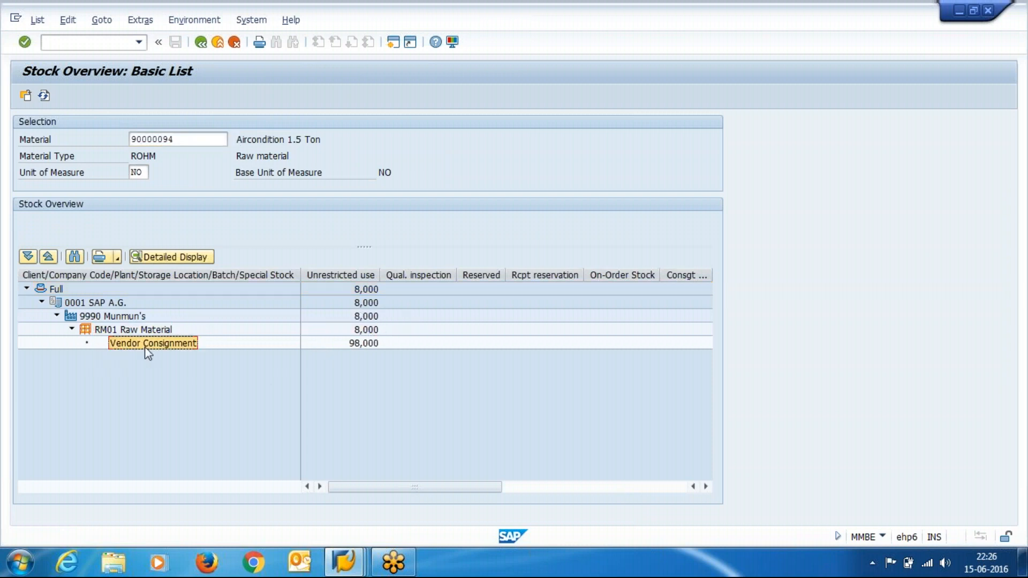
{"action": "left_click", "coordinate": [374, 348]}
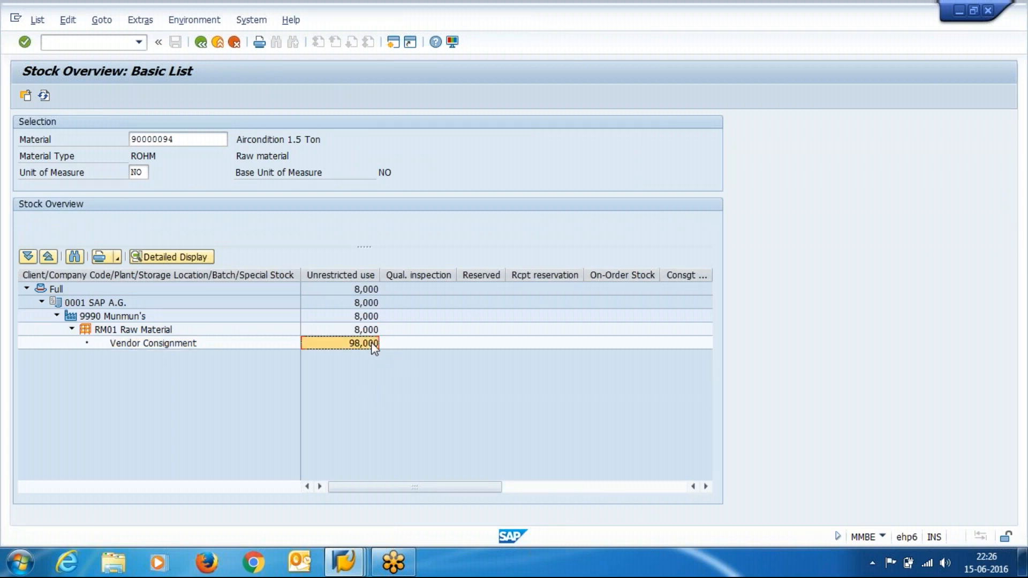
{"action": "left_click", "coordinate": [373, 331]}
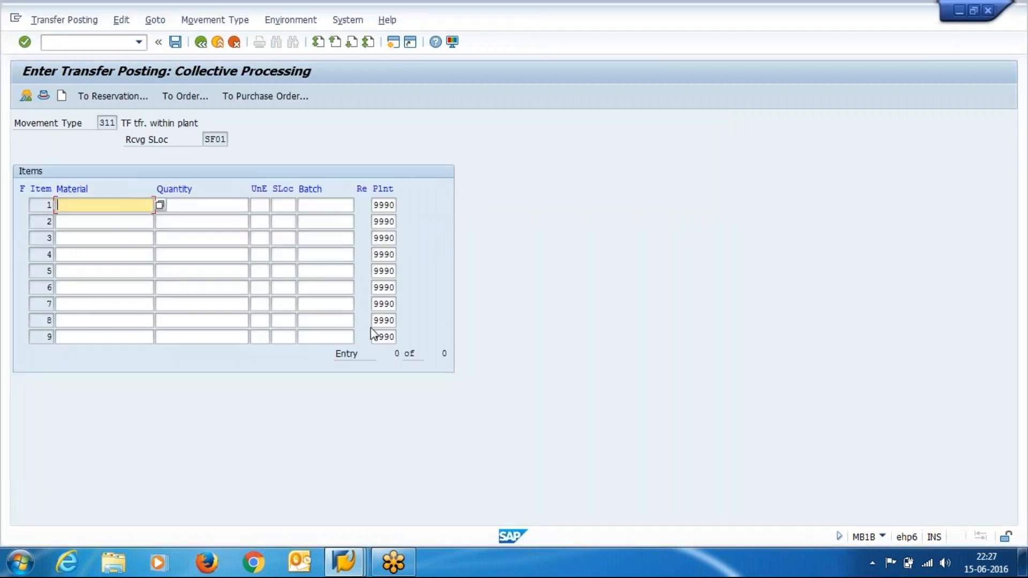
In the transfer posting session, enter item 1 with material 90000094, quantity 5 and issuing storage location RM01
{"action": "type", "text": "90000094"}
{"action": "key", "text": "Tab"}
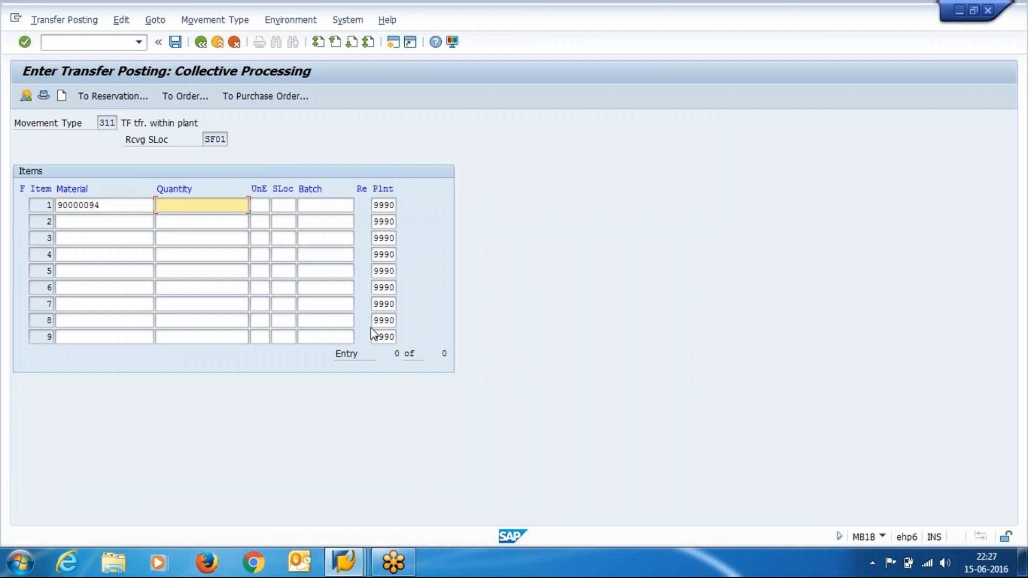
{"action": "type", "text": "5"}
{"action": "key", "text": "Tab"}
{"action": "key", "text": "Tab"}
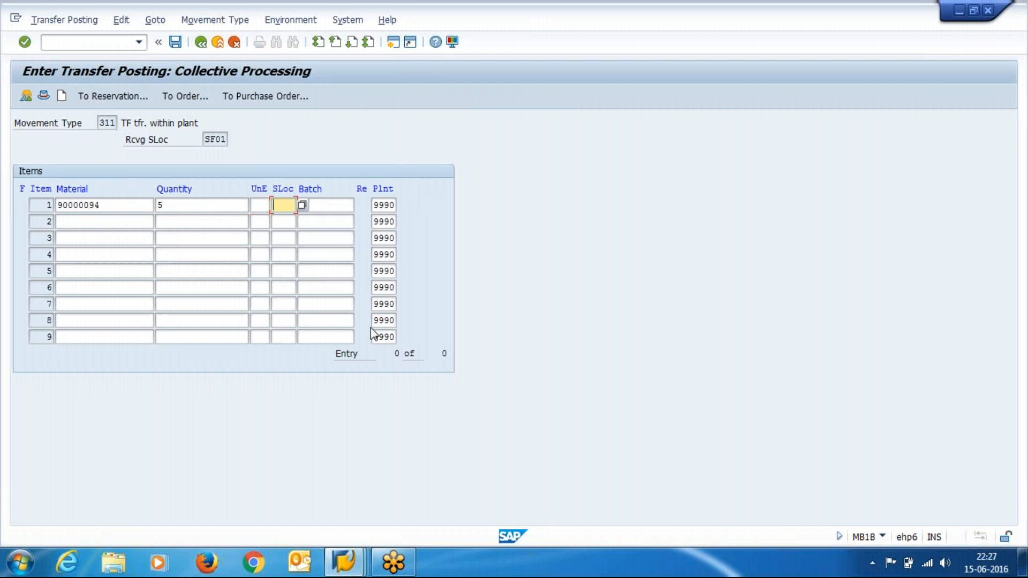
{"action": "type", "text": "rm01"}
{"action": "key", "text": "Return"}
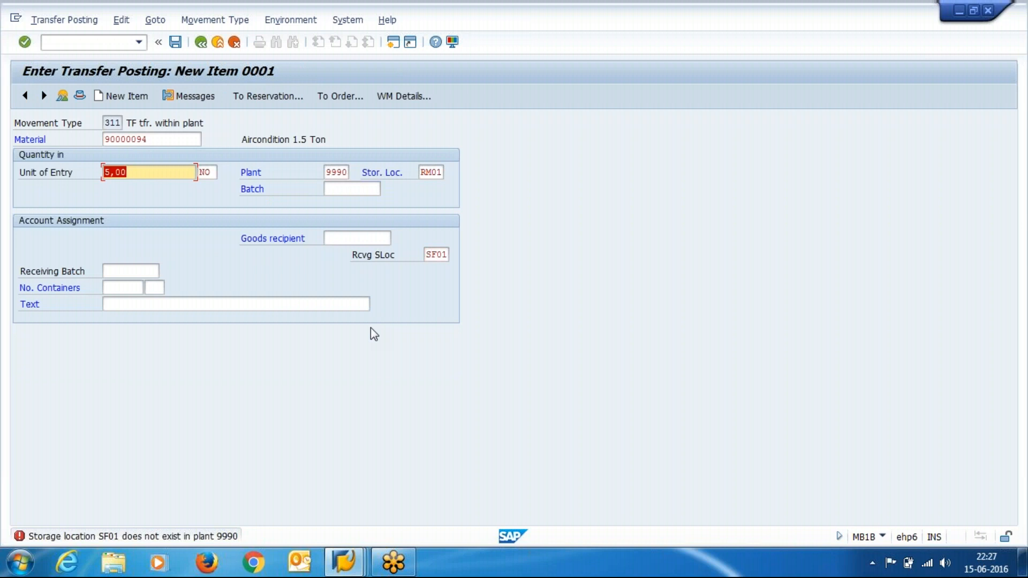
Change the item's receiving storage location to SP01 and confirm the item
{"action": "left_click", "coordinate": [447, 255]}
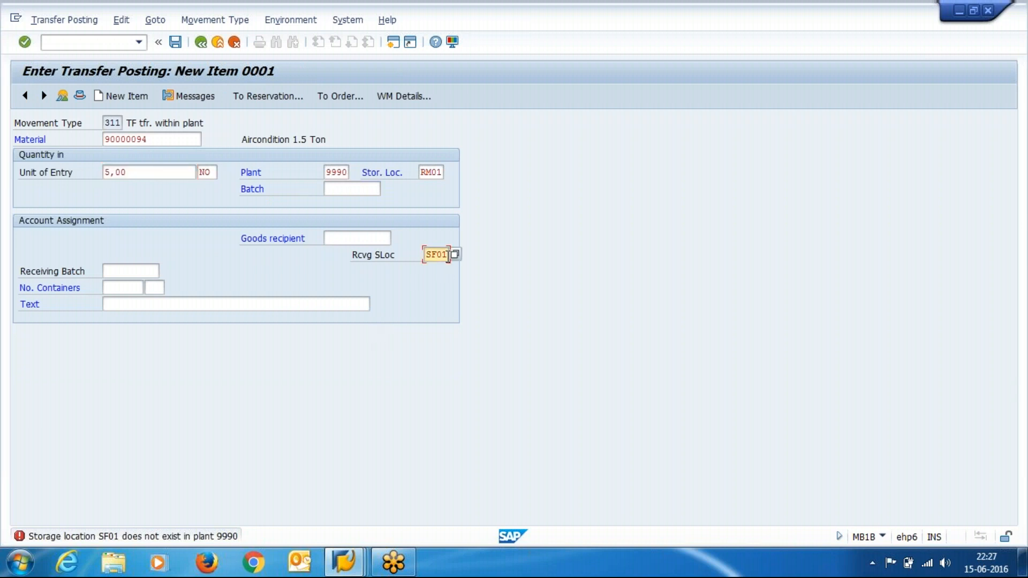
{"action": "key", "text": "BackSpace"}
{"action": "key", "text": "BackSpace"}
{"action": "key", "text": "BackSpace"}
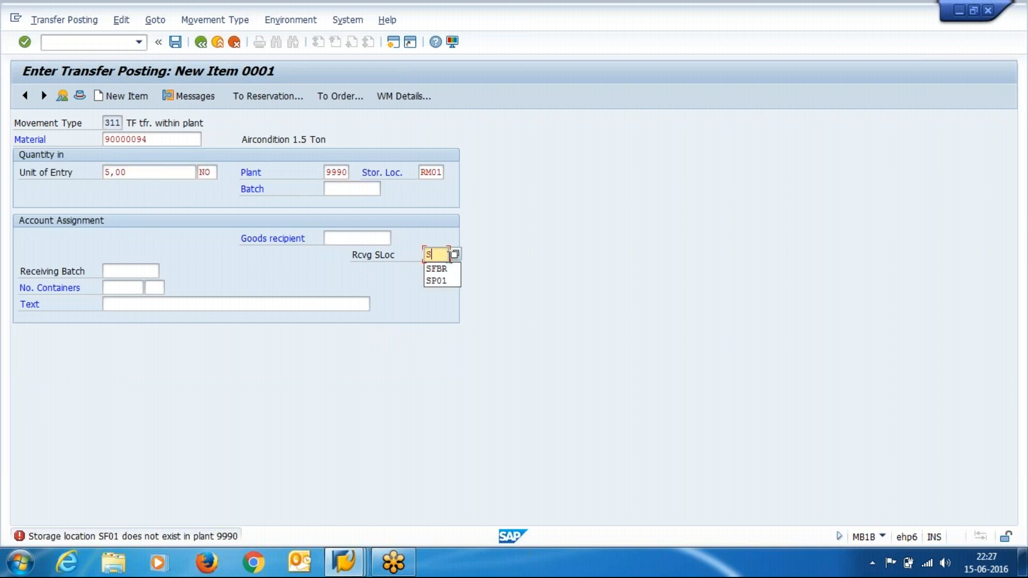
{"action": "key", "text": "Down"}
{"action": "key", "text": "Down"}
{"action": "key", "text": "Return"}
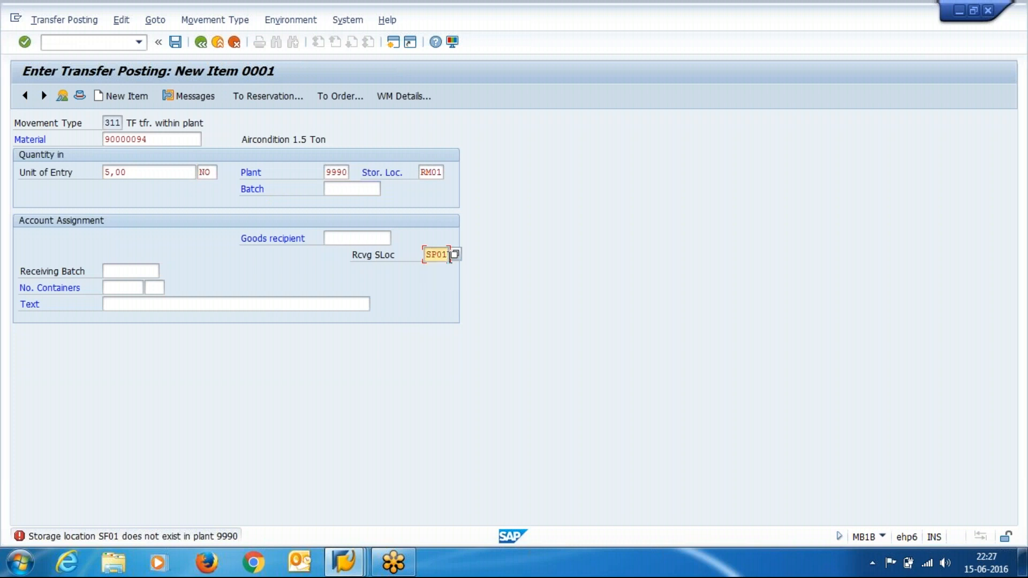
{"action": "key", "text": "Return"}
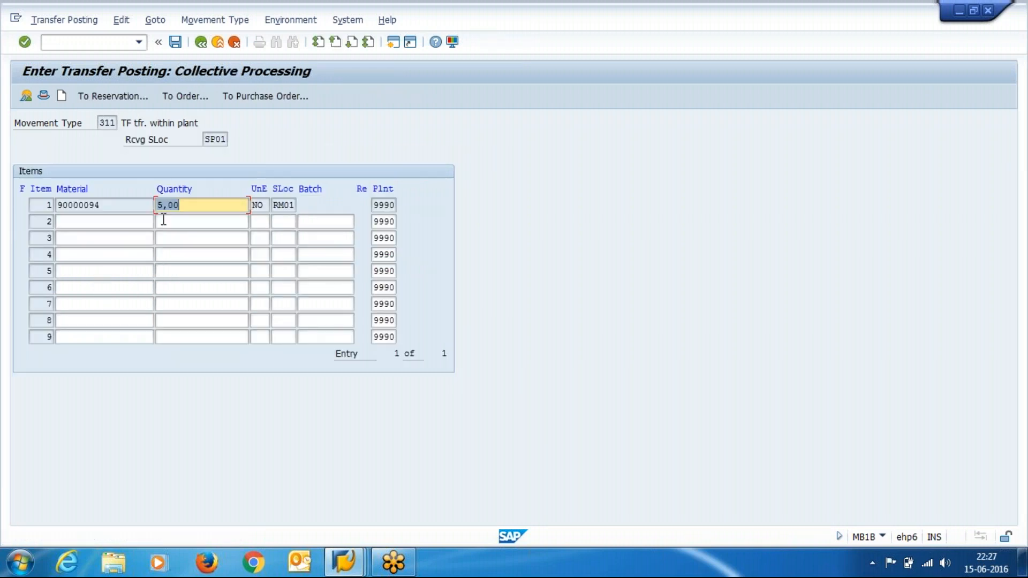
Open the details of item 1 and review its material, quantity, issuing and receiving storage locations
{"action": "double_click", "coordinate": [45, 206]}
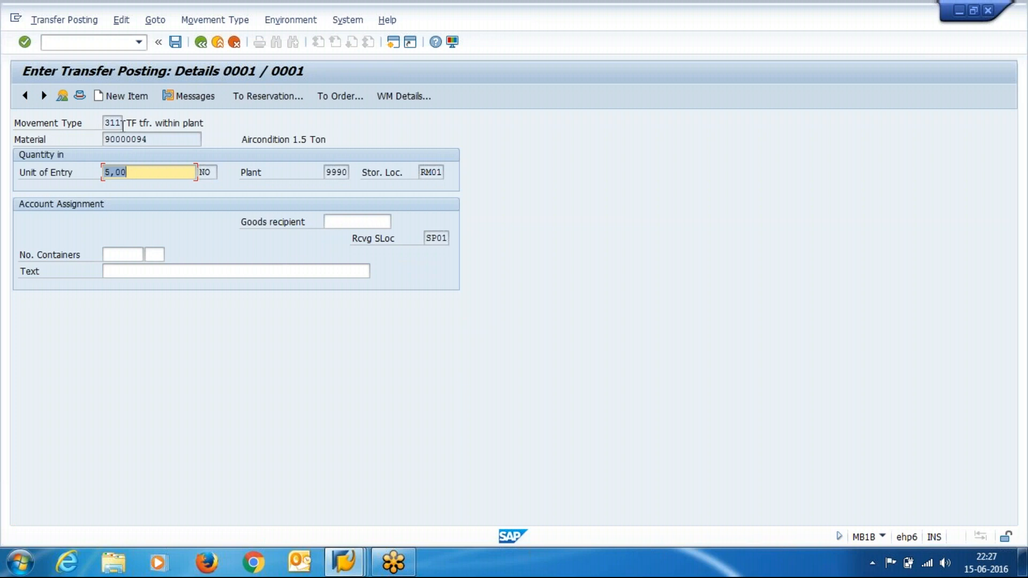
{"action": "left_click", "coordinate": [153, 137]}
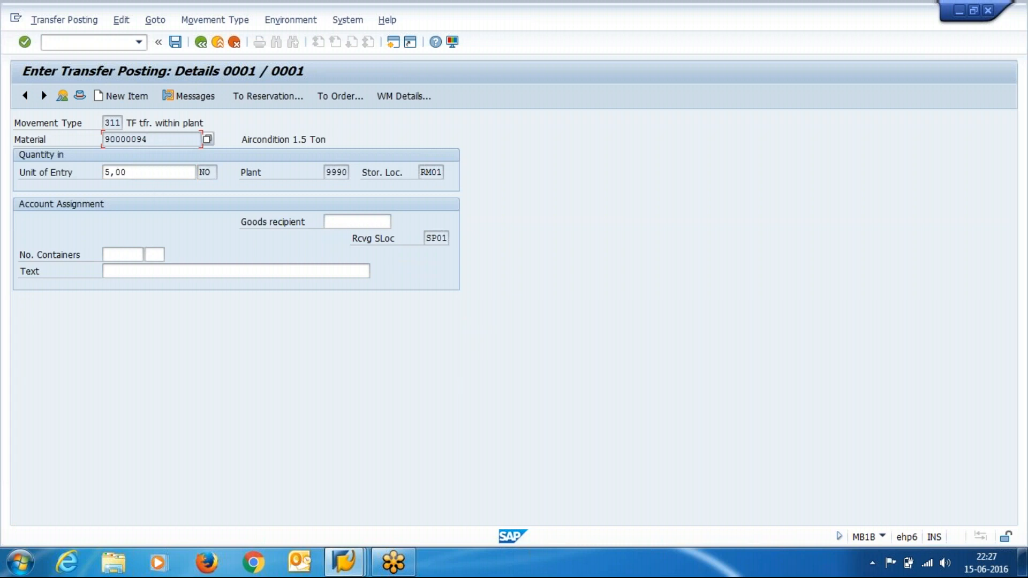
{"action": "left_click", "coordinate": [148, 174]}
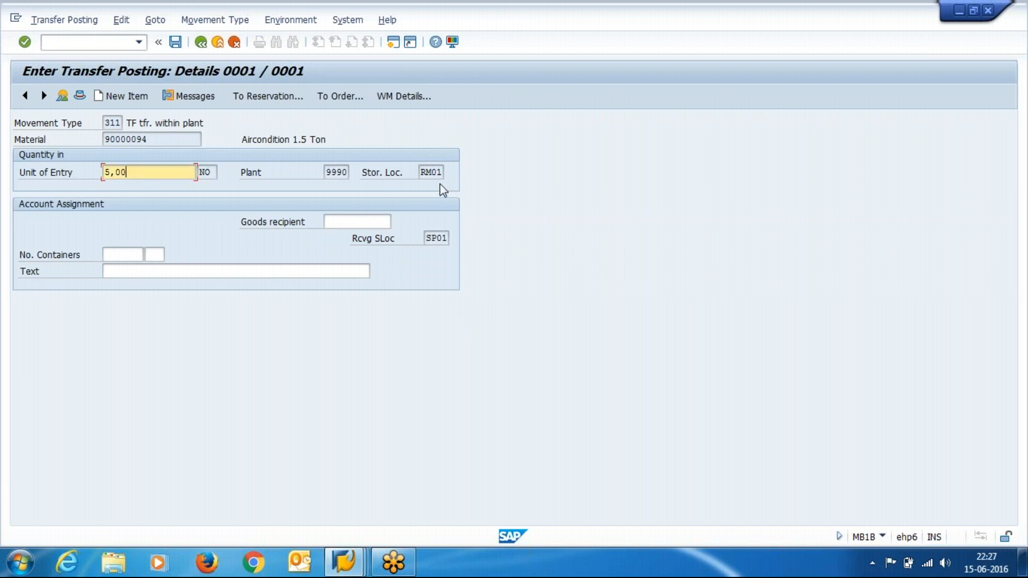
{"action": "right_click", "coordinate": [422, 172]}
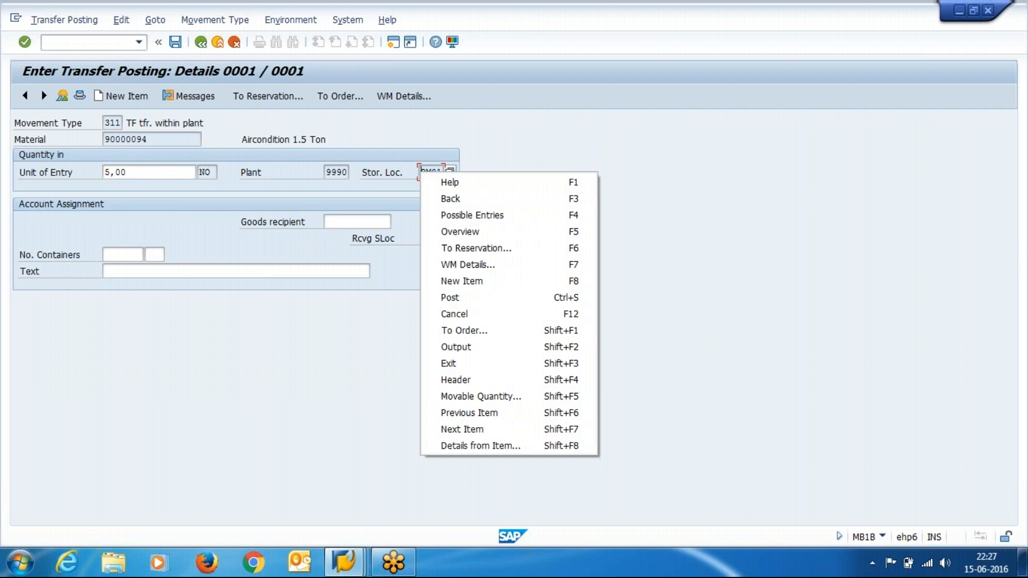
{"action": "left_click", "coordinate": [415, 169]}
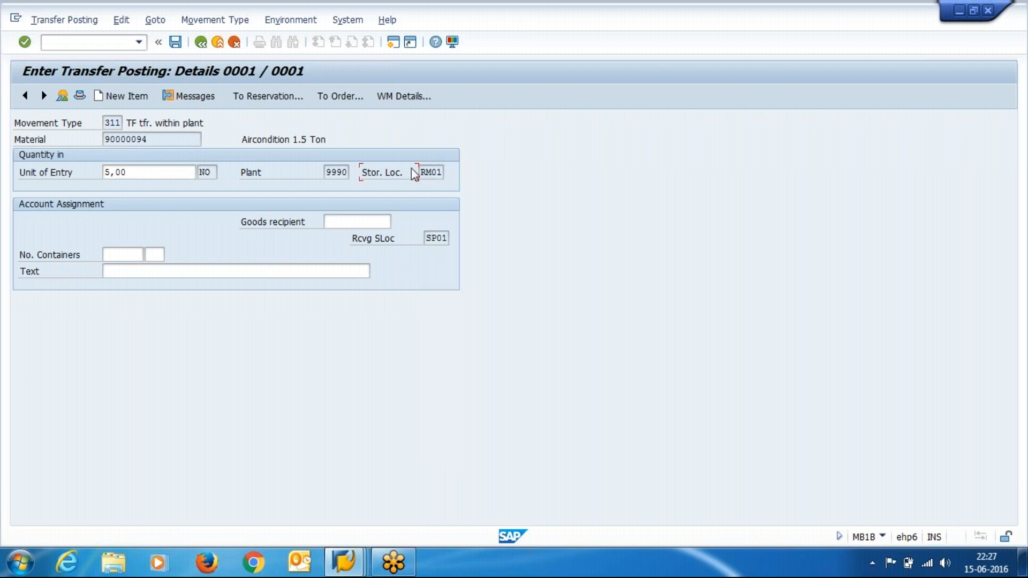
{"action": "left_click", "coordinate": [429, 239]}
Enter the item text "trans as per need" and post the transfer posting
{"action": "left_click", "coordinate": [257, 271]}
{"action": "type", "text": "tras"}
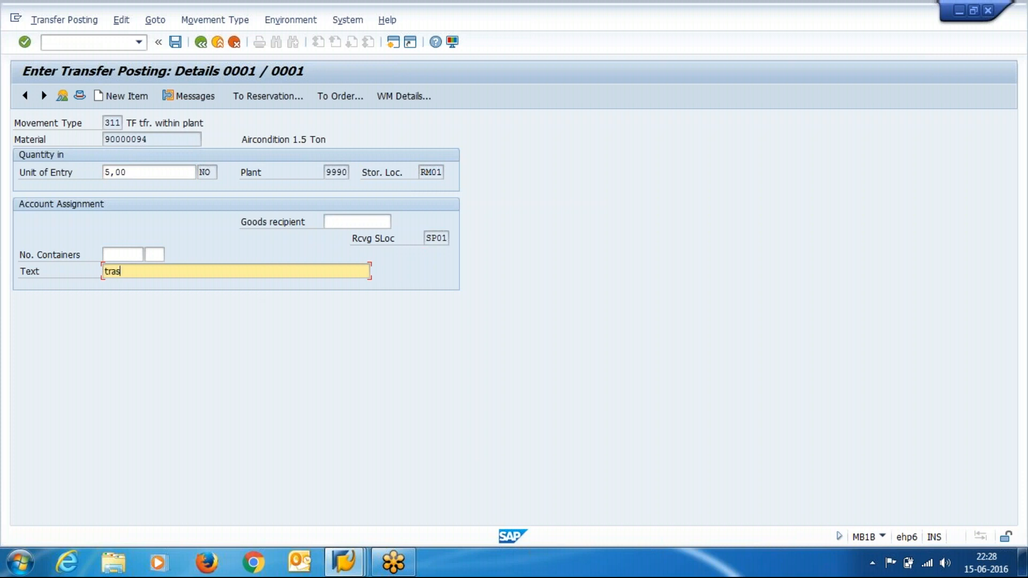
{"action": "key", "text": "BackSpace"}
{"action": "type", "text": "ns as per need"}
{"action": "left_click", "coordinate": [179, 45]}
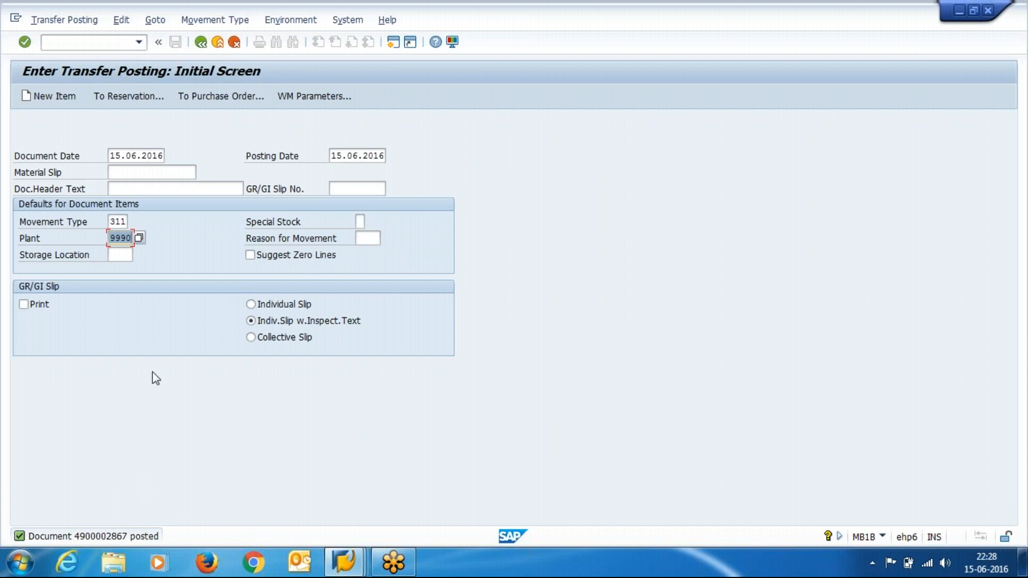
Return to the stock overview of material 90000094 and refresh it to check the stock per storage location
{"action": "mouse_move", "coordinate": [351, 548]}
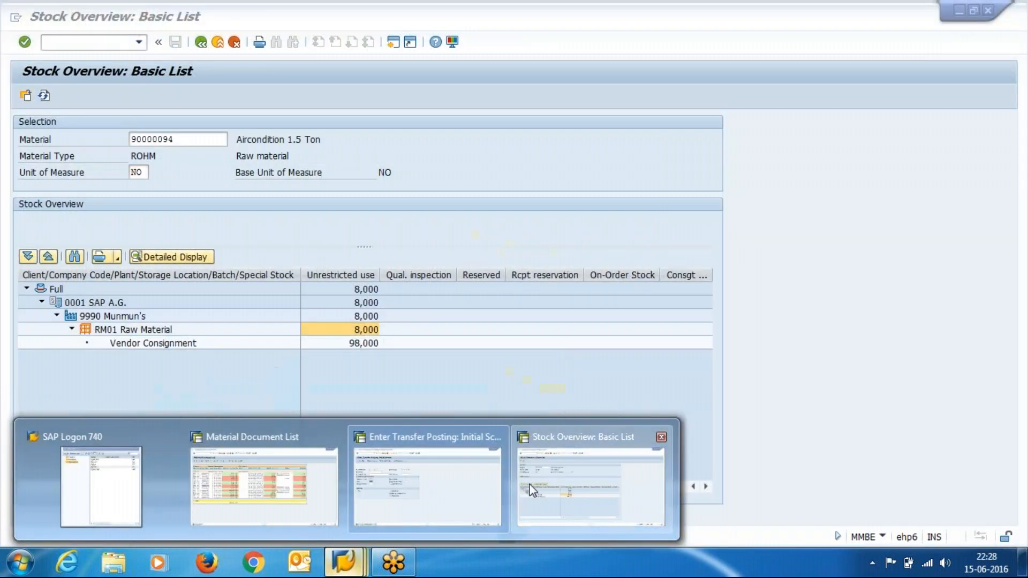
{"action": "left_click", "coordinate": [529, 487]}
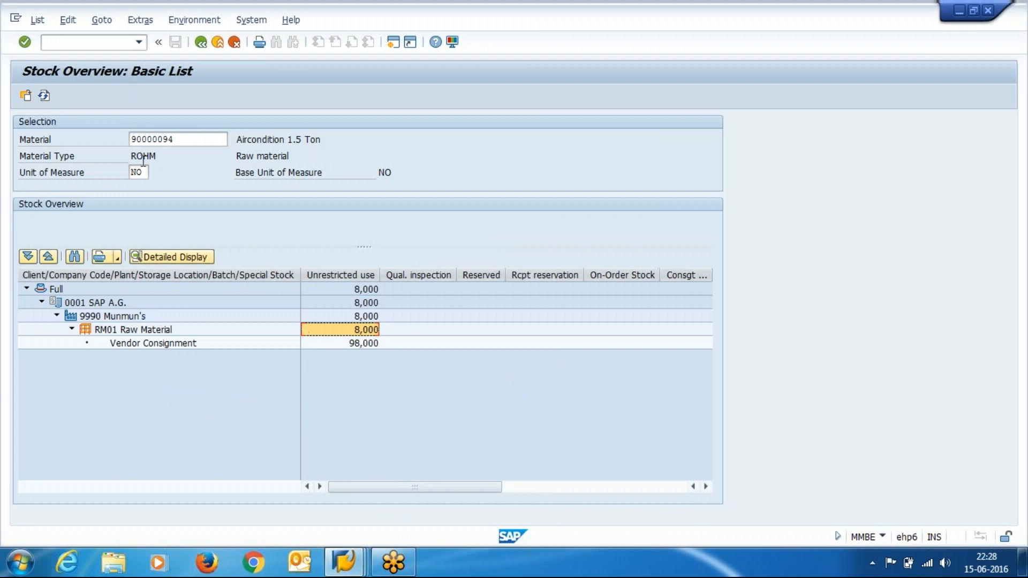
{"action": "left_click", "coordinate": [44, 96]}
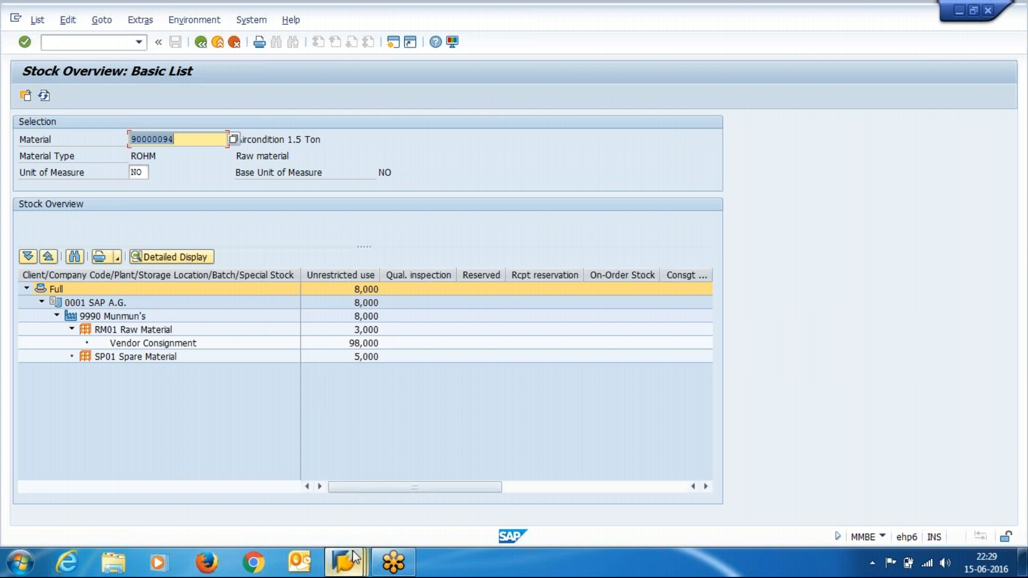
Return to the transfer posting and examine the available movement types, from the 301 entries down to 321
{"action": "mouse_move", "coordinate": [354, 557]}
{"action": "left_click", "coordinate": [371, 478]}
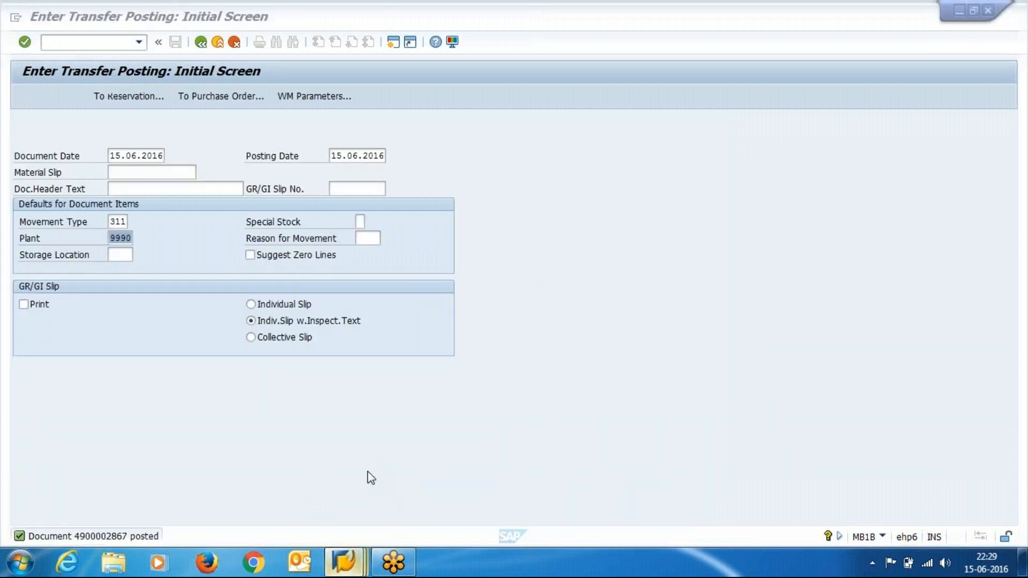
{"action": "left_click", "coordinate": [123, 222]}
{"action": "left_click", "coordinate": [133, 221]}
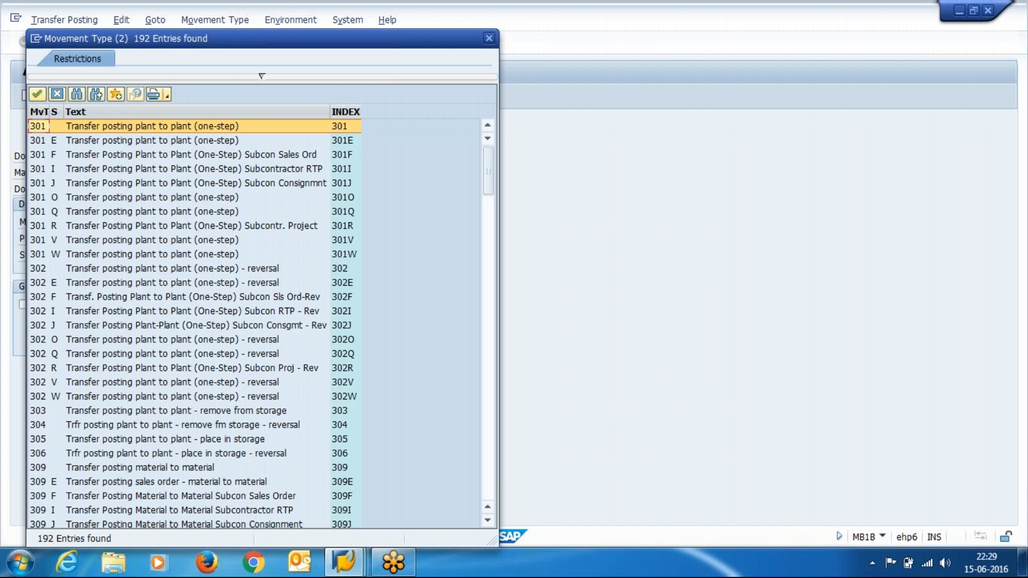
{"action": "key", "text": "Page_Down"}
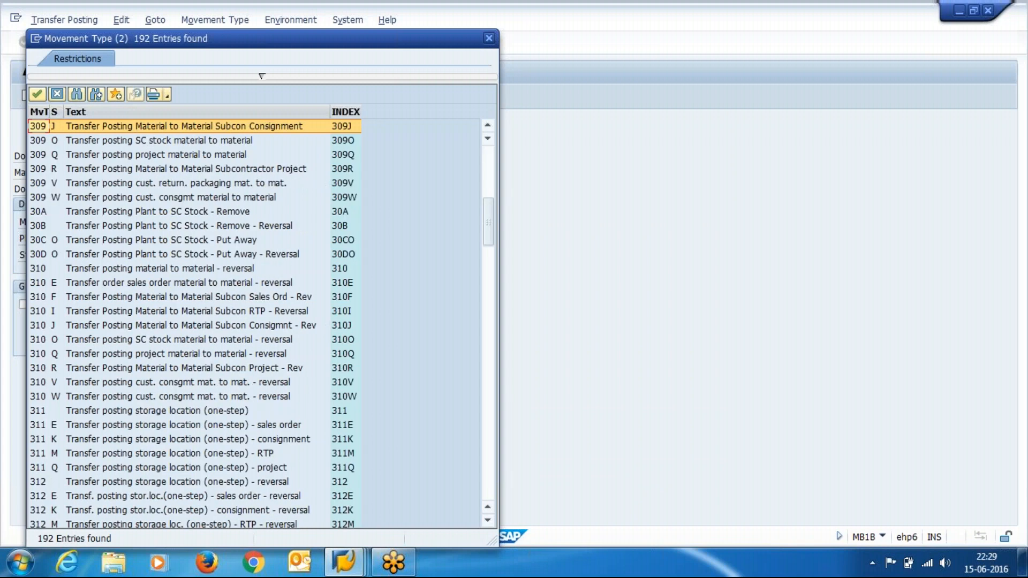
{"action": "key", "text": "Page_Down"}
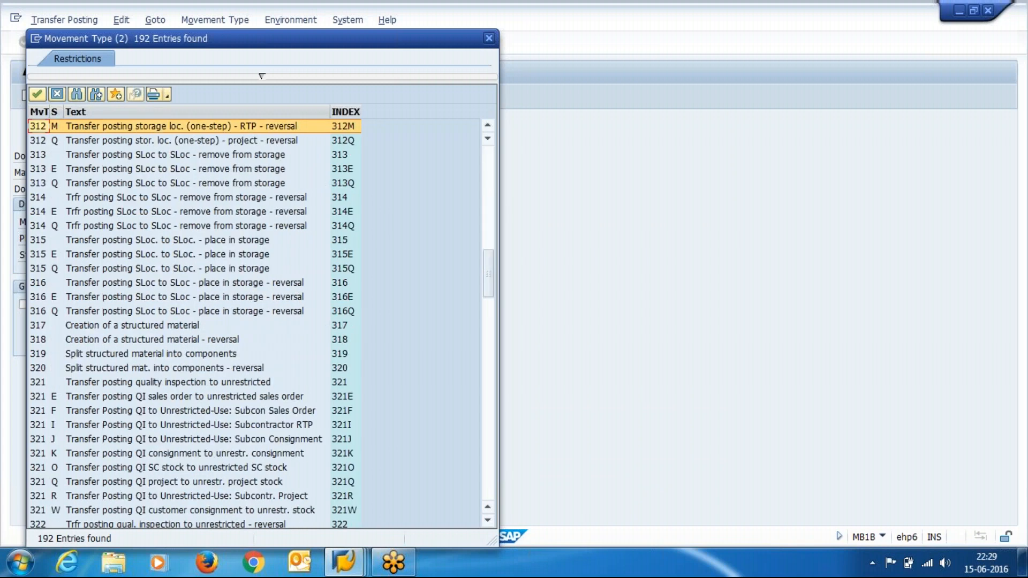
{"action": "key", "text": "Down"}
{"action": "key", "text": "Down"}
{"action": "key", "text": "Down"}
{"action": "key", "text": "Down"}
{"action": "key", "text": "Down"}
{"action": "key", "text": "Down"}
{"action": "key", "text": "Down"}
{"action": "key", "text": "Down"}
{"action": "key", "text": "Down"}
{"action": "key", "text": "Down"}
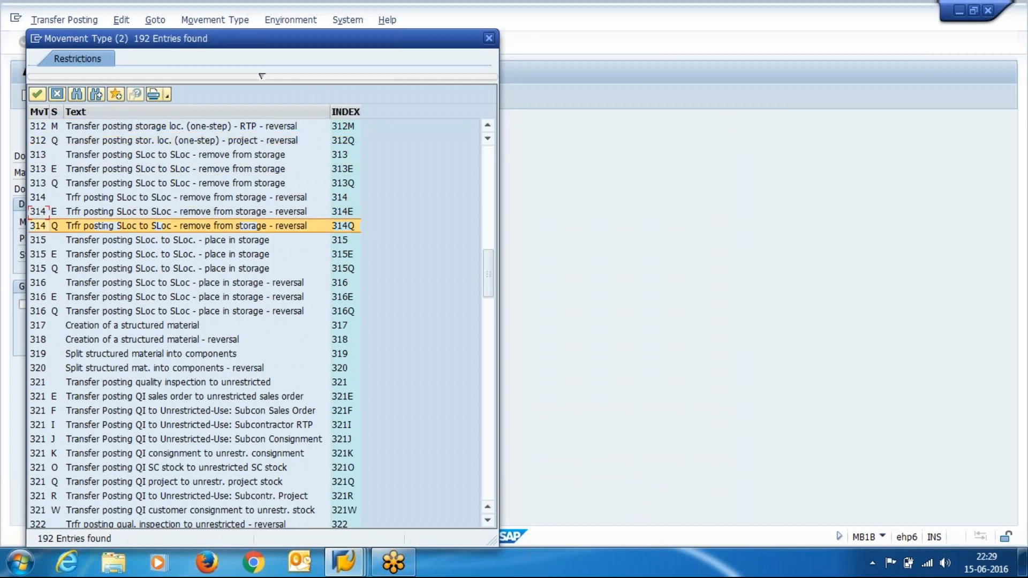
{"action": "key", "text": "Down"}
{"action": "key", "text": "Down"}
{"action": "key", "text": "Down"}
{"action": "key", "text": "Down"}
{"action": "key", "text": "Down"}
{"action": "key", "text": "Down"}
{"action": "key", "text": "Down"}
{"action": "key", "text": "Down"}
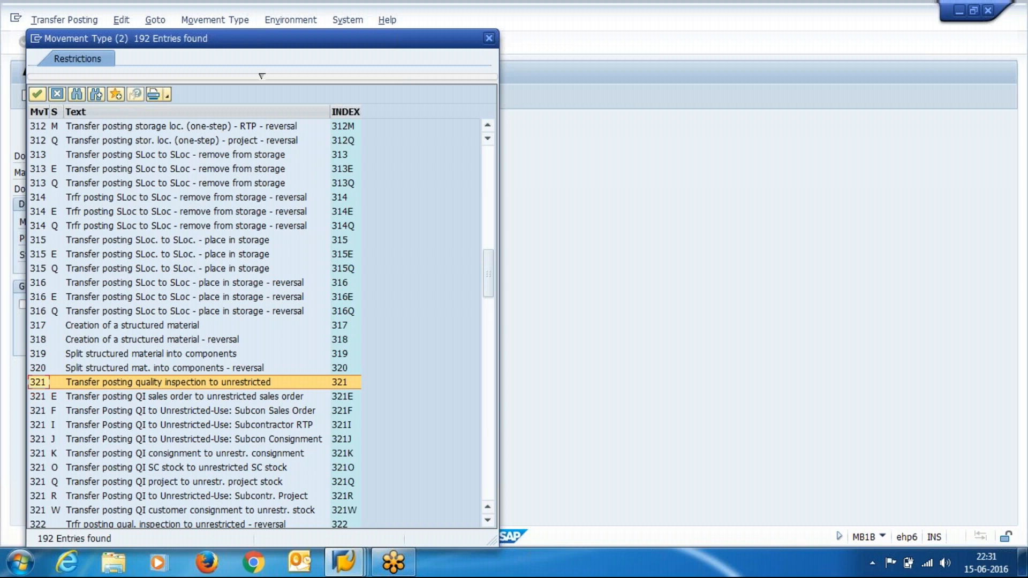
Switch to the material document list, open the first 101 goods receipt in RM01 and display its item's purchase order data
{"action": "mouse_move", "coordinate": [339, 567]}
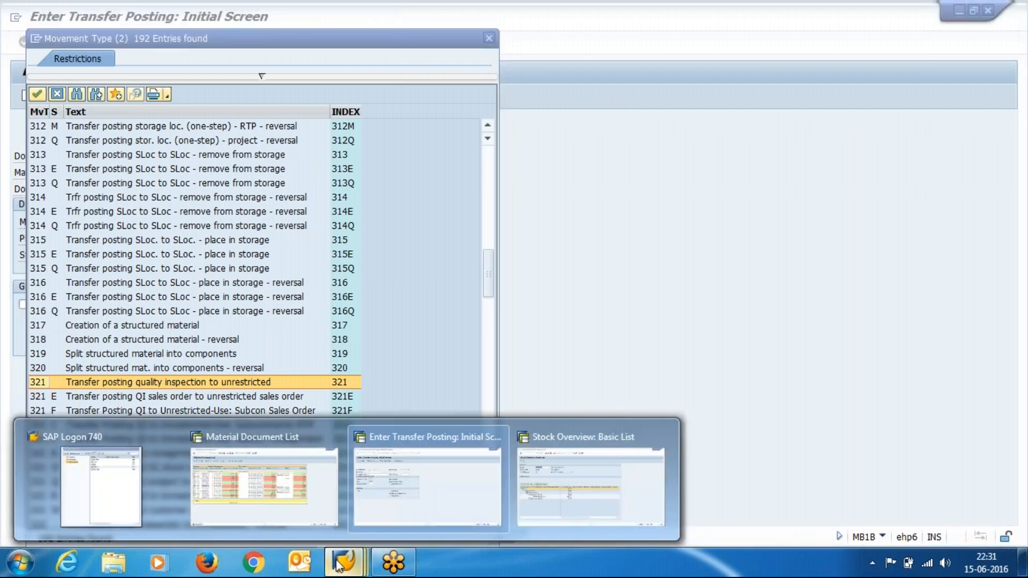
{"action": "left_click", "coordinate": [323, 474]}
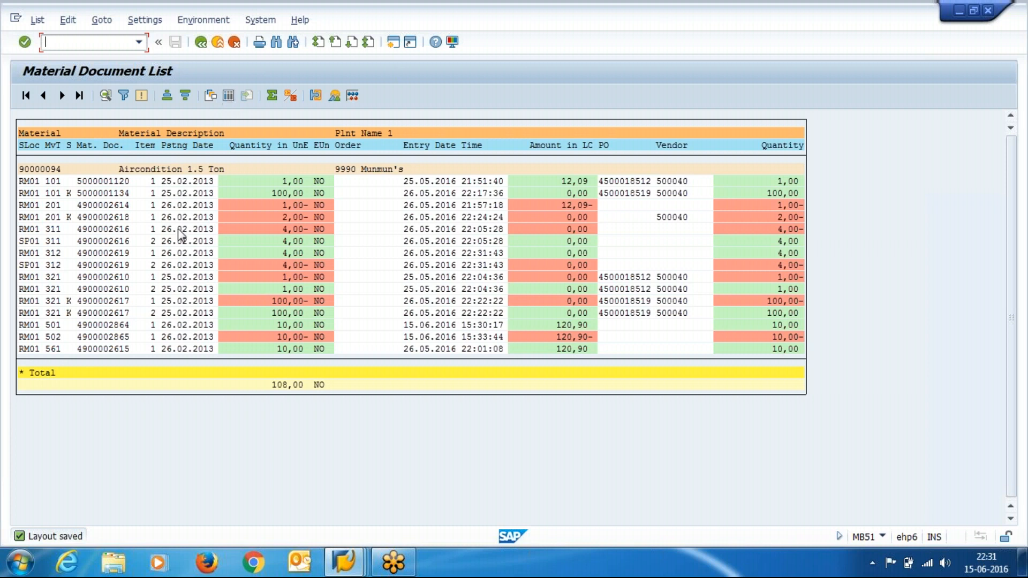
{"action": "left_click", "coordinate": [111, 181]}
{"action": "double_click", "coordinate": [111, 182]}
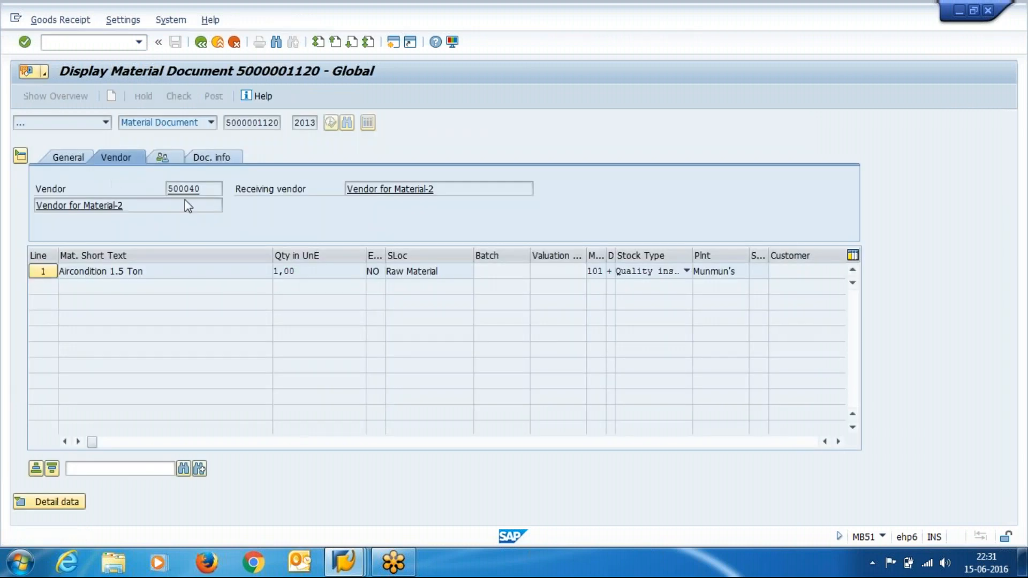
{"action": "left_click", "coordinate": [49, 501]}
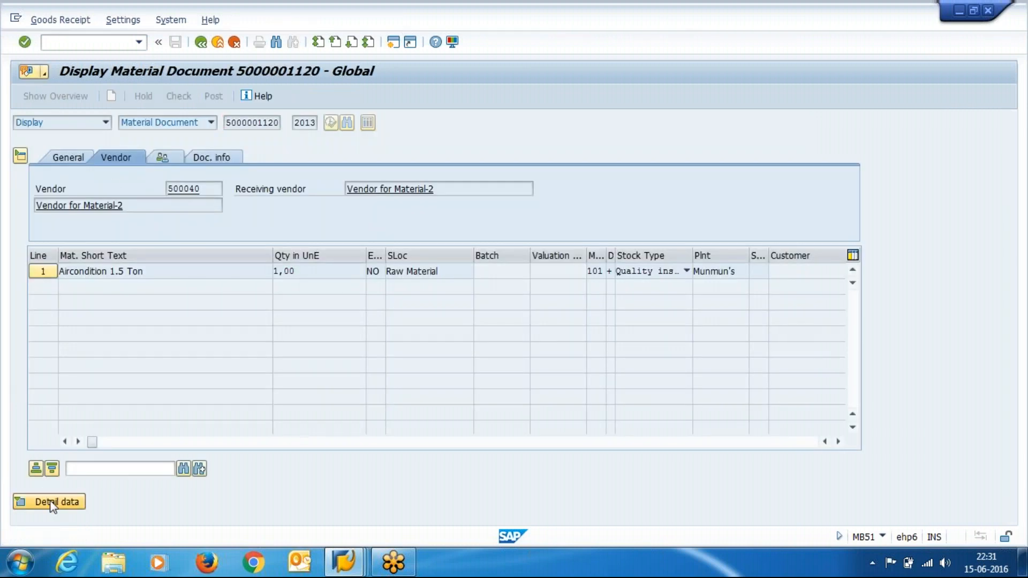
{"action": "left_click", "coordinate": [284, 370]}
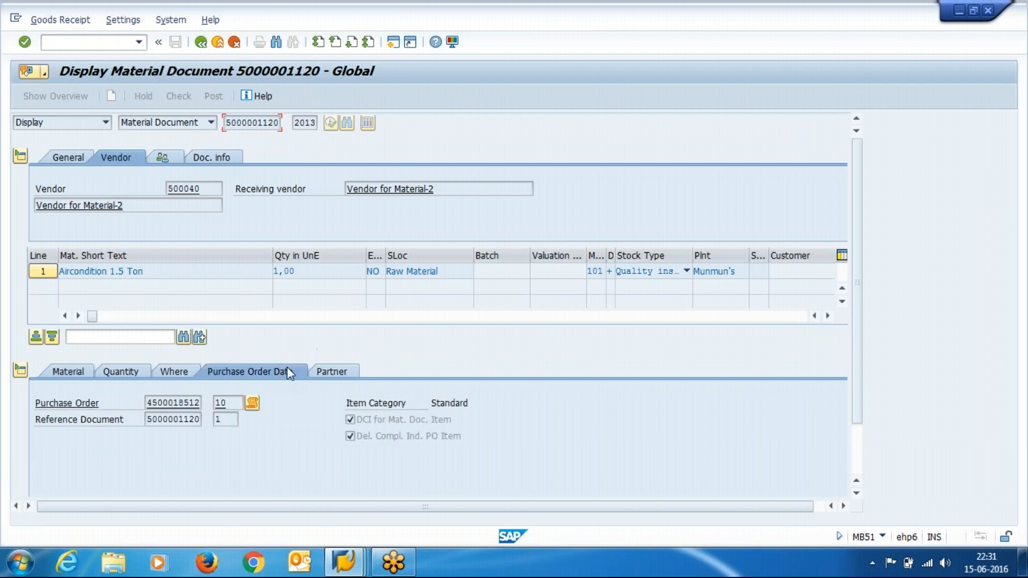
Open the purchase order referenced by the goods receipt and display the delivery data of item 10
{"action": "double_click", "coordinate": [190, 401]}
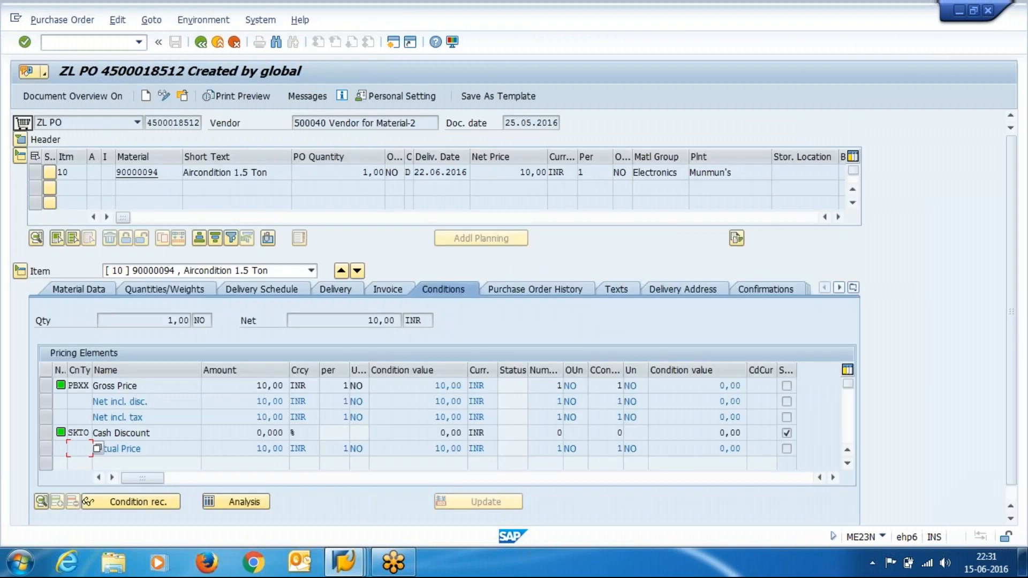
{"action": "left_click", "coordinate": [104, 292]}
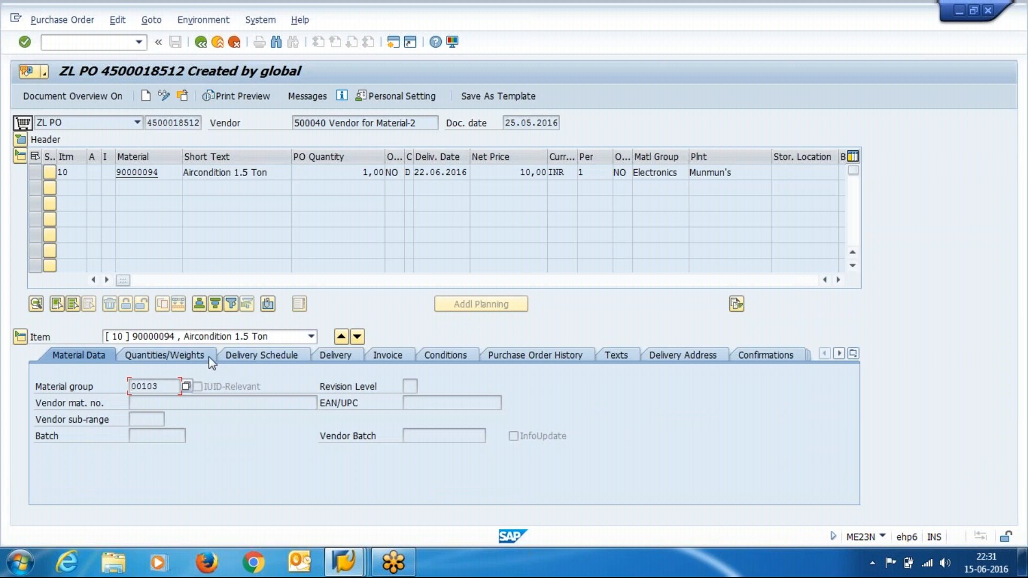
{"action": "left_click", "coordinate": [242, 356]}
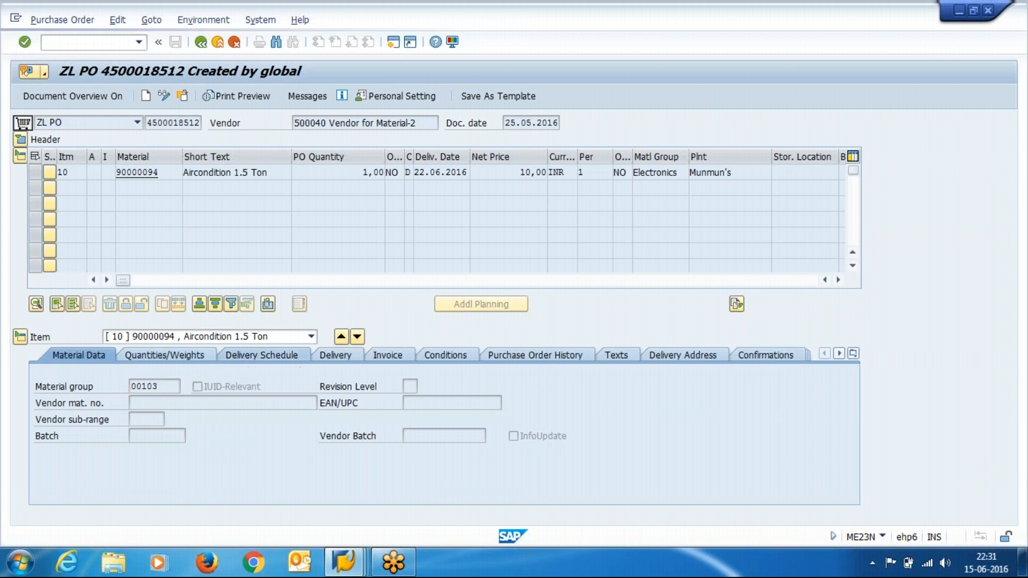
{"action": "left_click", "coordinate": [336, 355]}
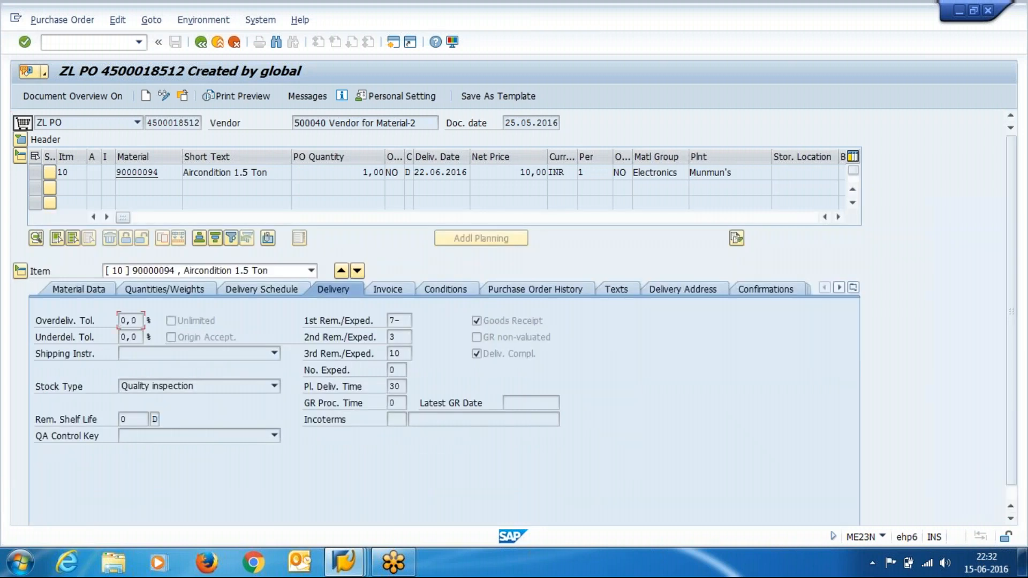
Examine the stock type options for purchase order item 10: unrestricted use, quality inspection and blocked stock
{"action": "left_click", "coordinate": [214, 387]}
{"action": "left_click", "coordinate": [212, 384]}
{"action": "left_click", "coordinate": [213, 384]}
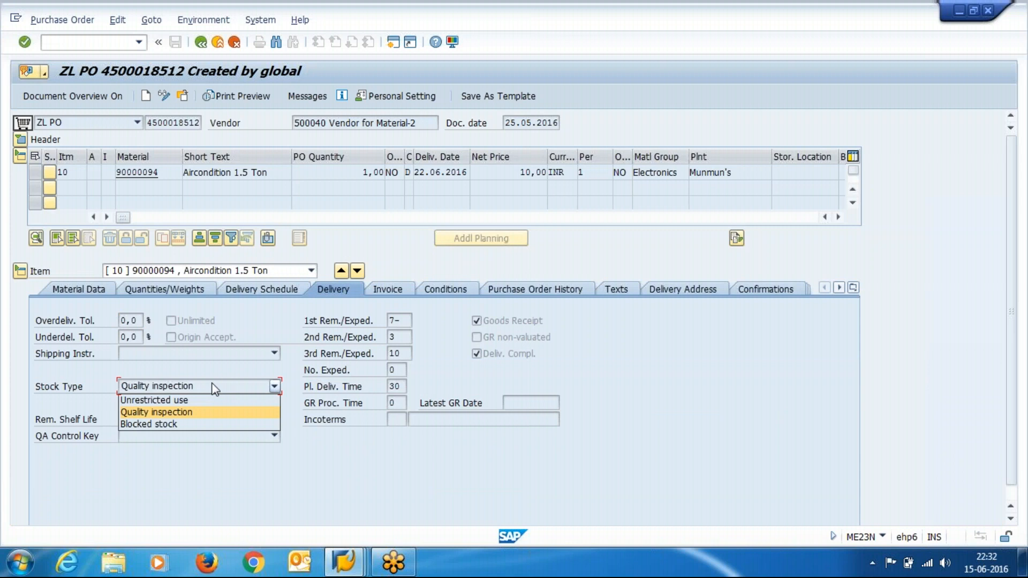
{"action": "left_click", "coordinate": [215, 390]}
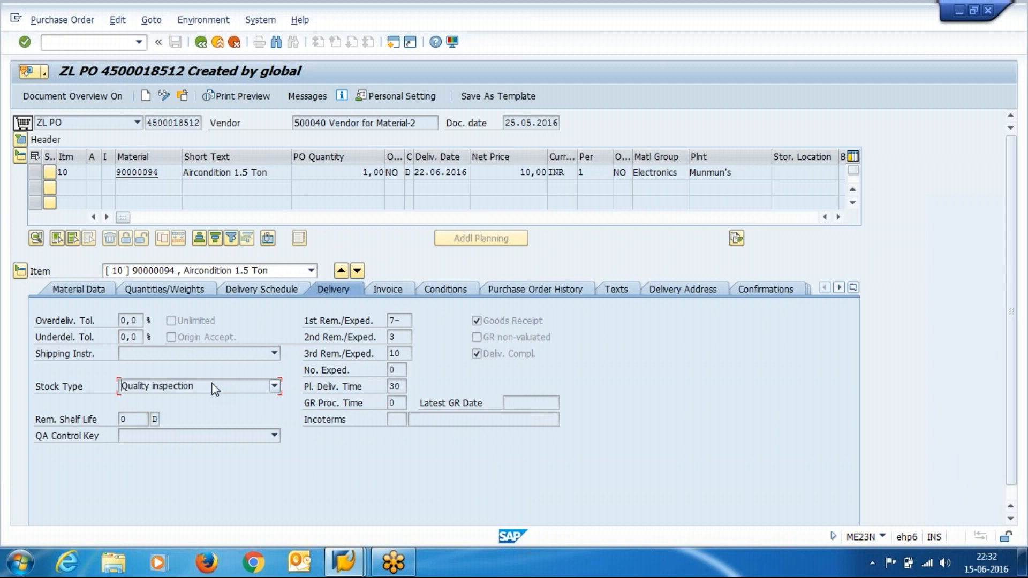
{"action": "left_click", "coordinate": [215, 388]}
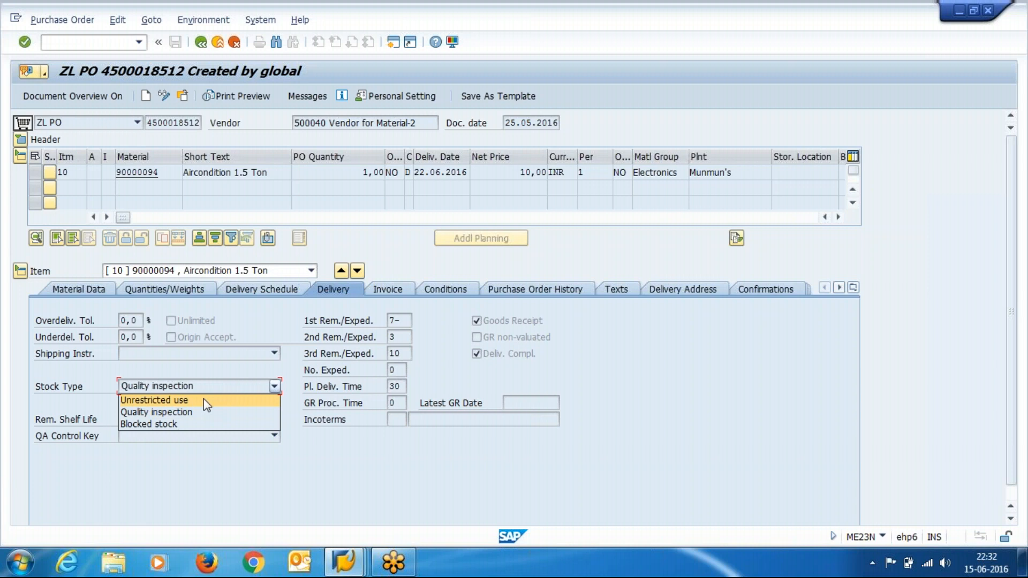
{"action": "key", "text": "Down"}
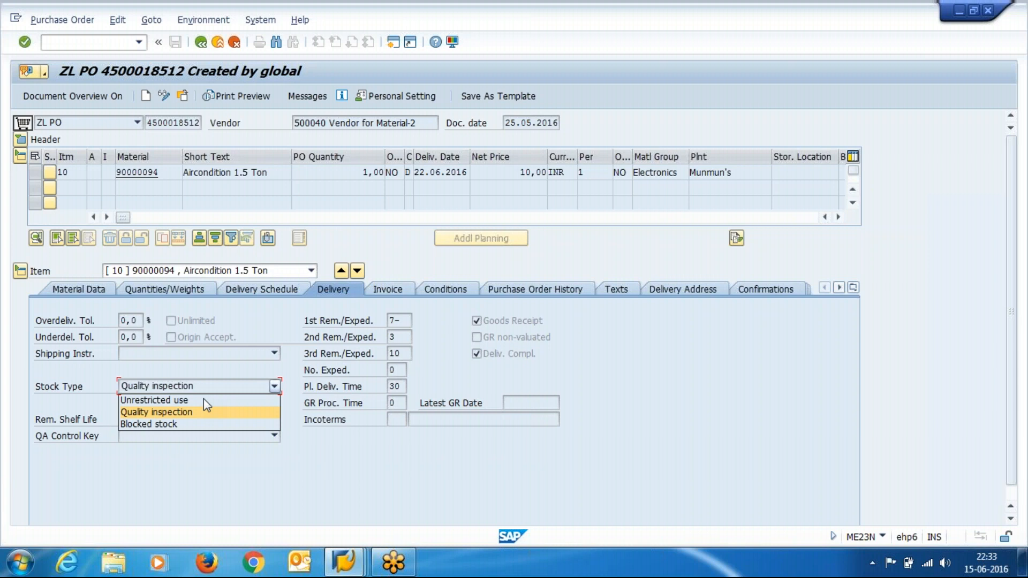
Return to the transfer posting and choose movement type 321, transfer posting quality inspection to unrestricted
{"action": "left_click", "coordinate": [361, 567]}
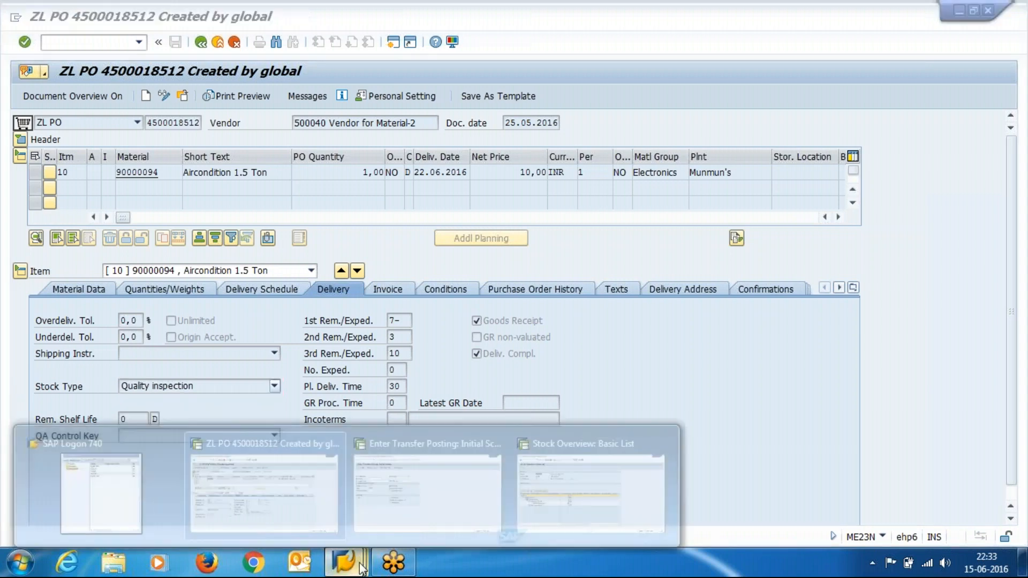
{"action": "left_click", "coordinate": [376, 499]}
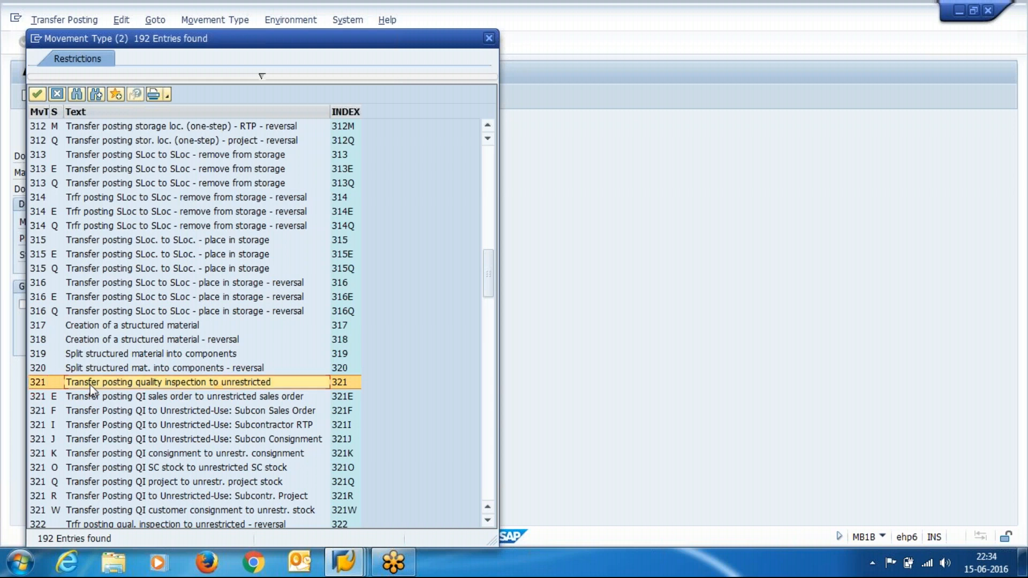
{"action": "double_click", "coordinate": [90, 384]}
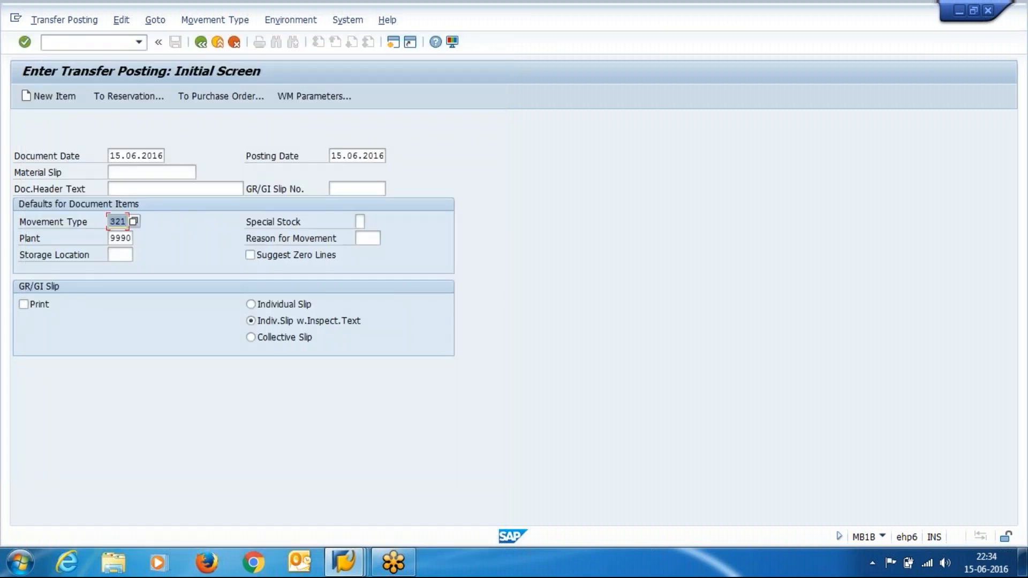
Set the document date and posting date to 26.02.2013 and continue to the item entry
{"action": "key", "text": "Up"}
{"action": "key", "text": "Up"}
{"action": "key", "text": "Up"}
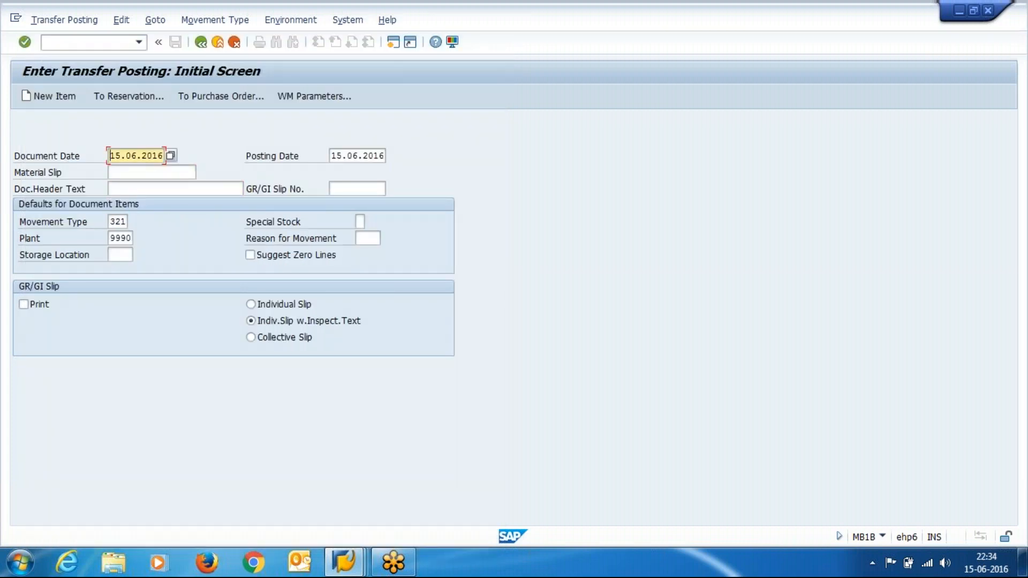
{"action": "key", "text": "Delete"}
{"action": "key", "text": "Delete"}
{"action": "key", "text": "Delete"}
{"action": "key", "text": "Delete"}
{"action": "key", "text": "Delete"}
{"action": "key", "text": "Delete"}
{"action": "key", "text": "Delete"}
{"action": "key", "text": "Delete"}
{"action": "key", "text": "Delete"}
{"action": "key", "text": "Delete"}
{"action": "key", "text": "Down"}
{"action": "key", "text": "Return"}
{"action": "key", "text": "Tab"}
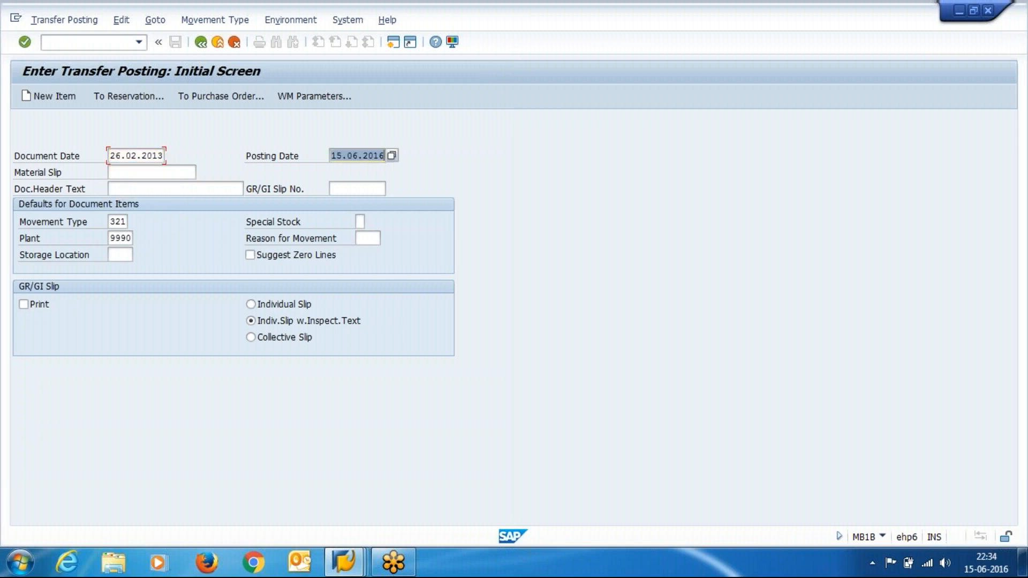
{"action": "key", "text": "Delete"}
{"action": "key", "text": "Down"}
{"action": "key", "text": "Return"}
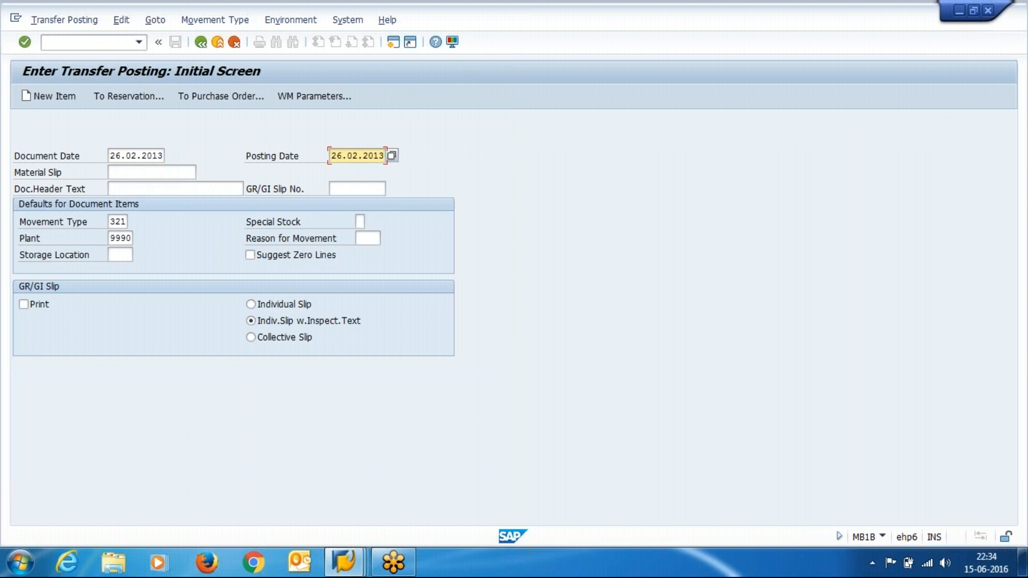
{"action": "key", "text": "Return"}
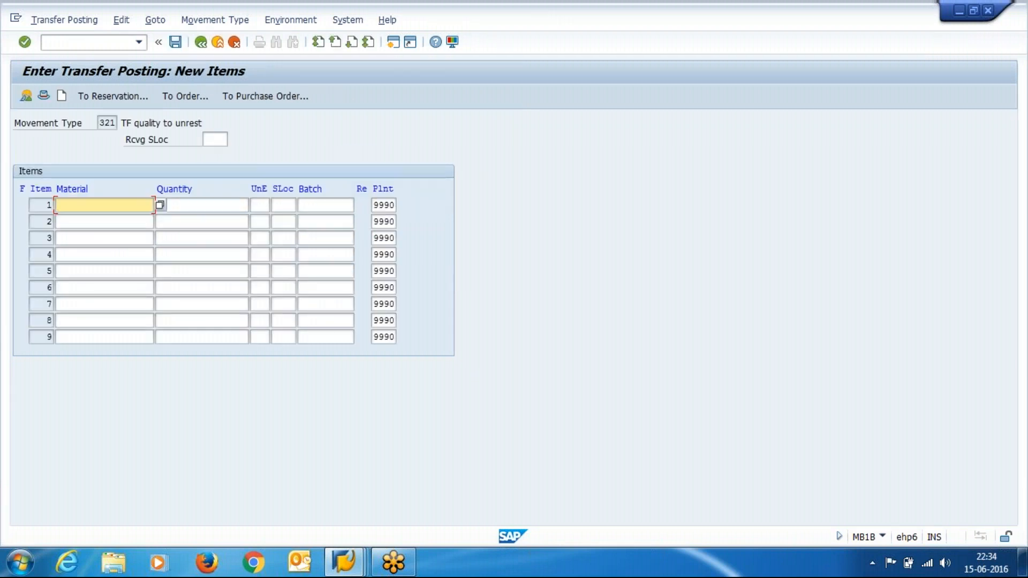
Try to enter item 1 with material 90000094, quantity 1 and storage location RM01, and leave the posting without saving
{"action": "type", "text": "9"}
{"action": "key", "text": "Down"}
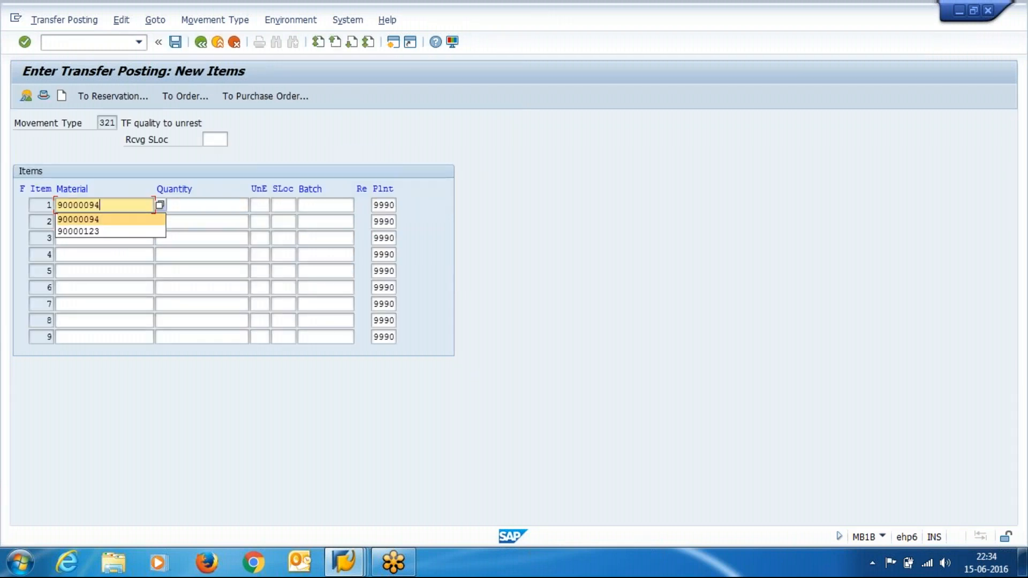
{"action": "key", "text": "Return"}
{"action": "key", "text": "Tab"}
{"action": "type", "text": "1"}
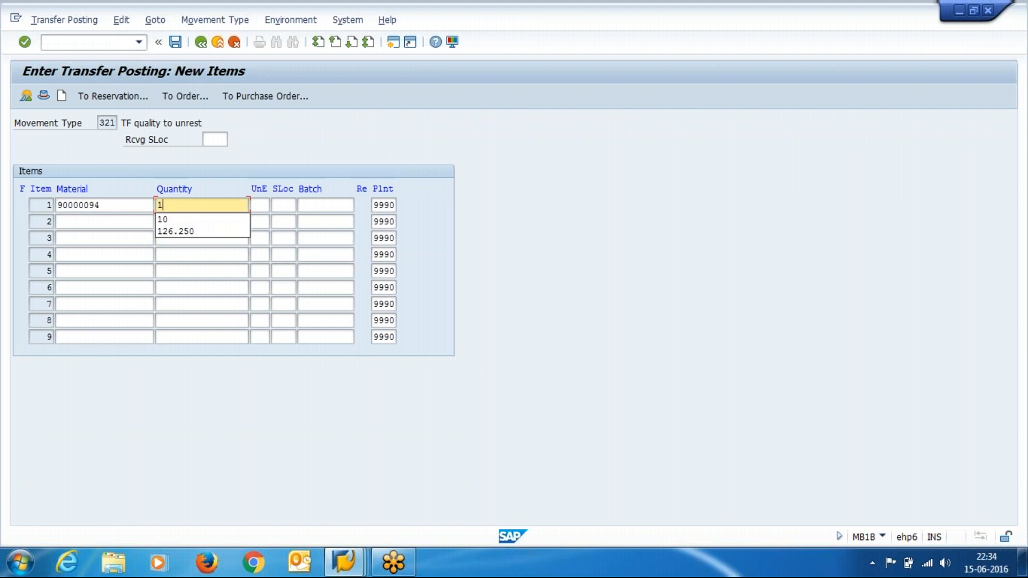
{"action": "key", "text": "Tab"}
{"action": "key", "text": "Tab"}
{"action": "type", "text": "r"}
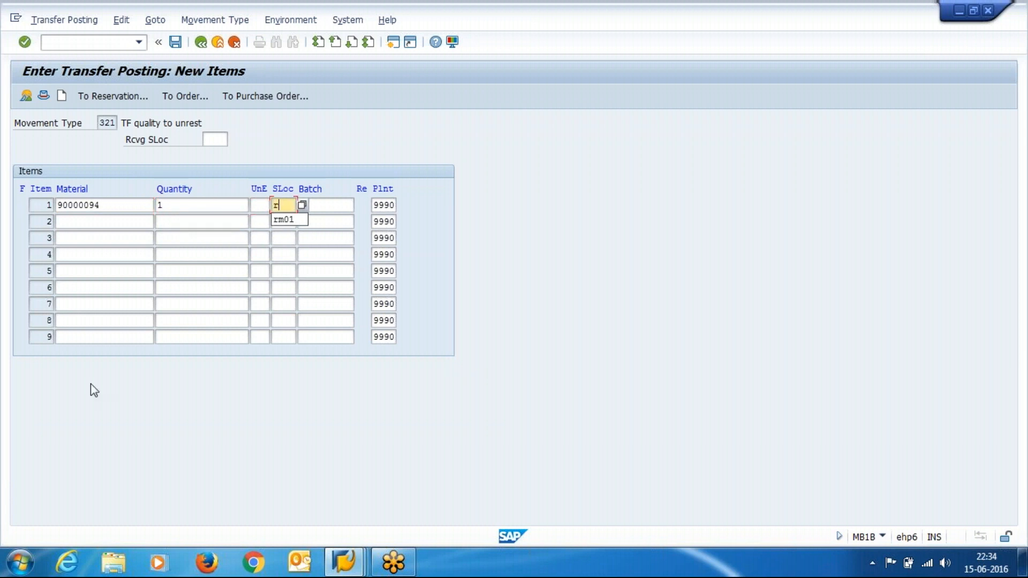
{"action": "type", "text": "m01"}
{"action": "key", "text": "Return"}
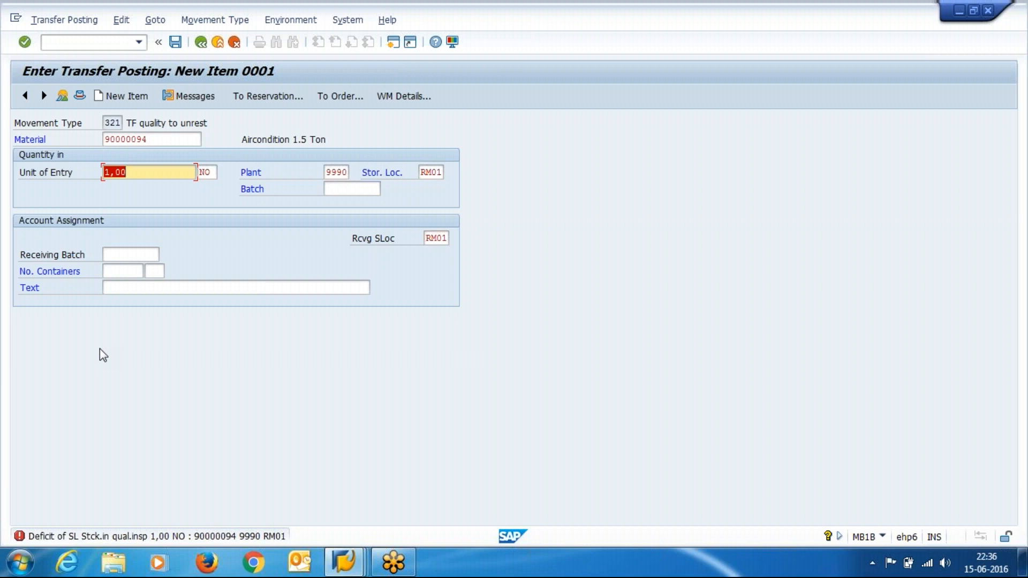
{"action": "left_click", "coordinate": [218, 43]}
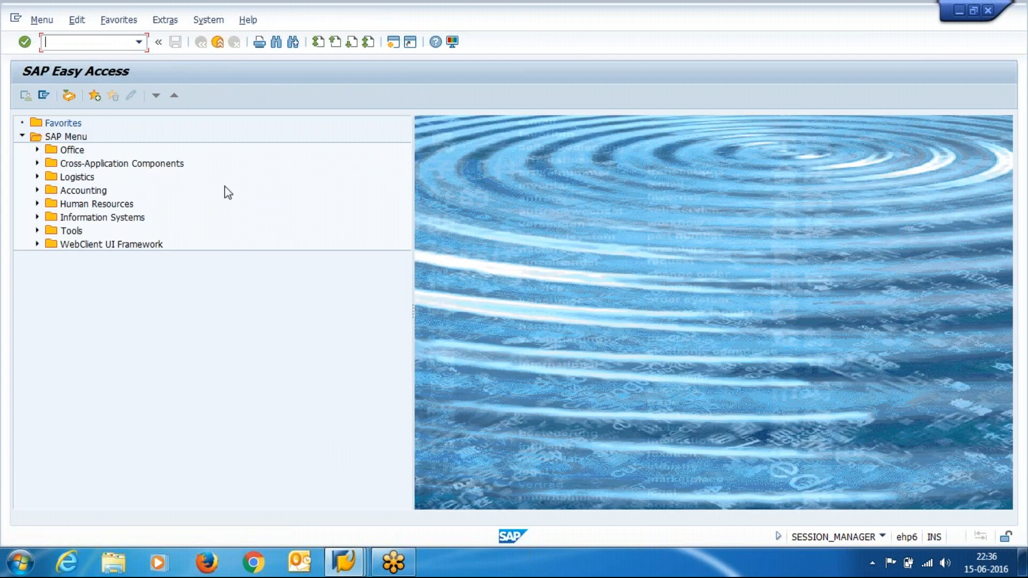
Return to the SAP Easy Access session and open the transfer posting transaction MB1B
{"action": "left_click", "coordinate": [351, 556]}
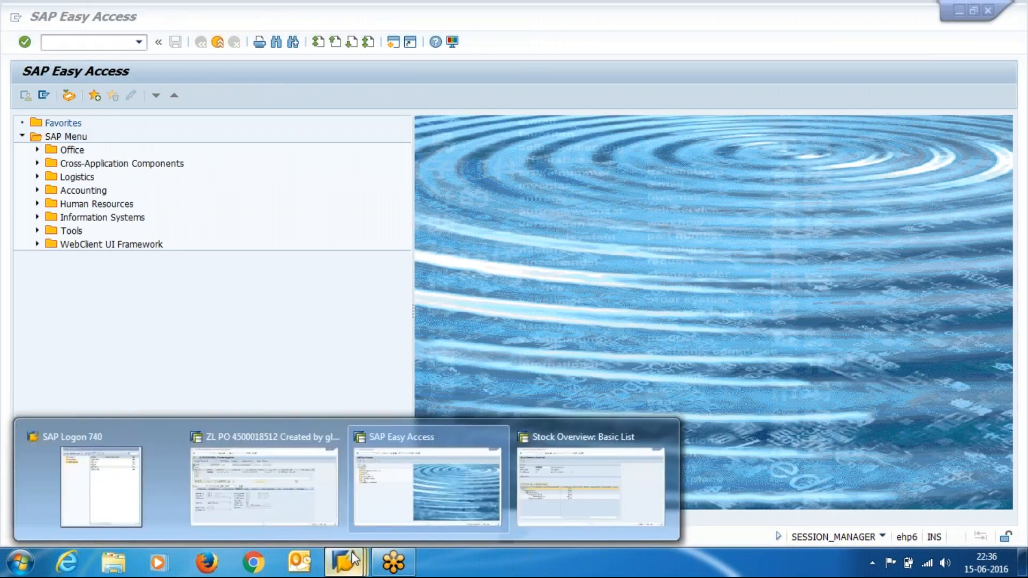
{"action": "left_click", "coordinate": [418, 478]}
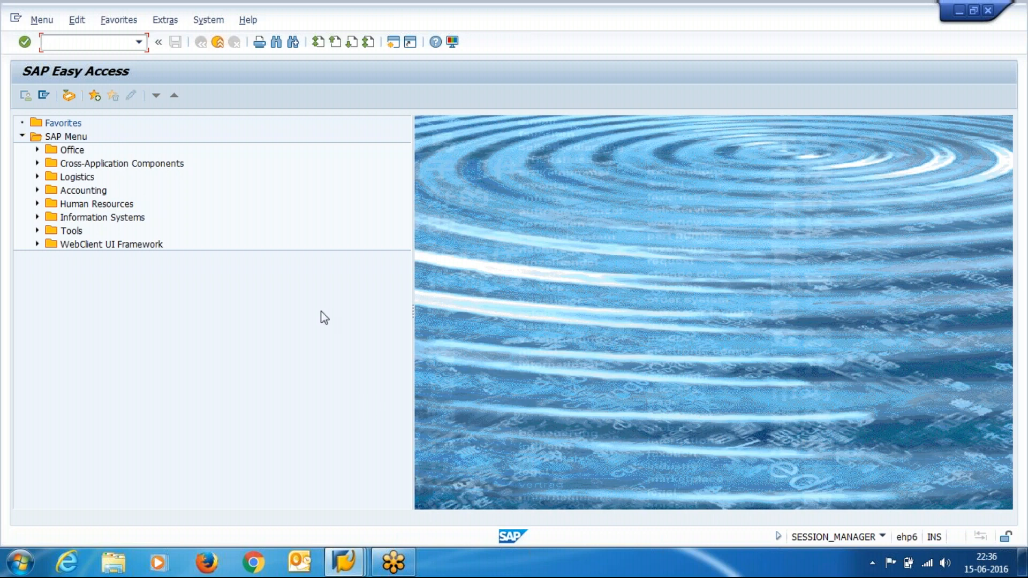
{"action": "type", "text": "mb1b"}
{"action": "key", "text": "Return"}
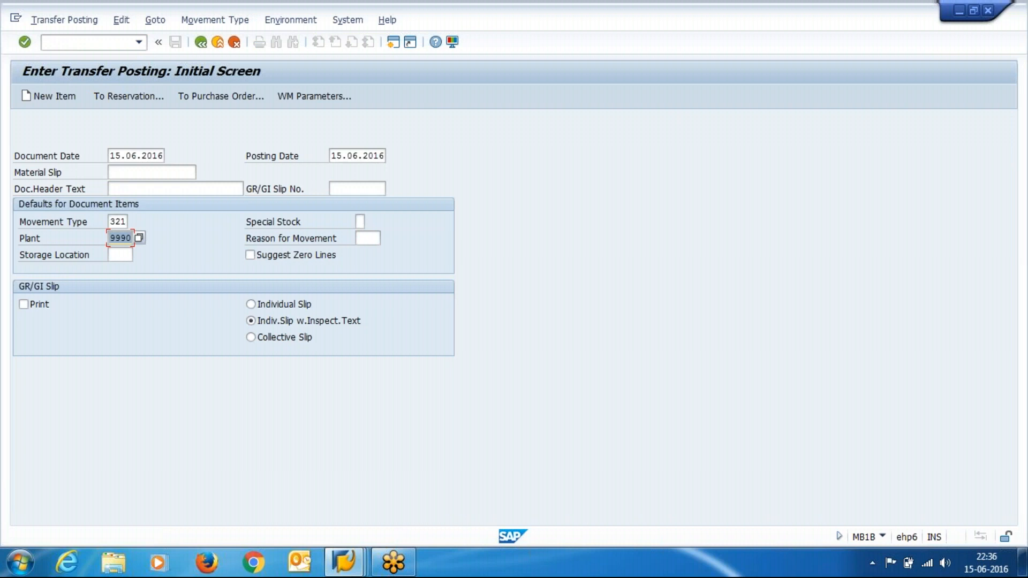
Open the list of possible movement types and examine the transfer posting entries from 309 through the 400 series
{"action": "left_click", "coordinate": [123, 223]}
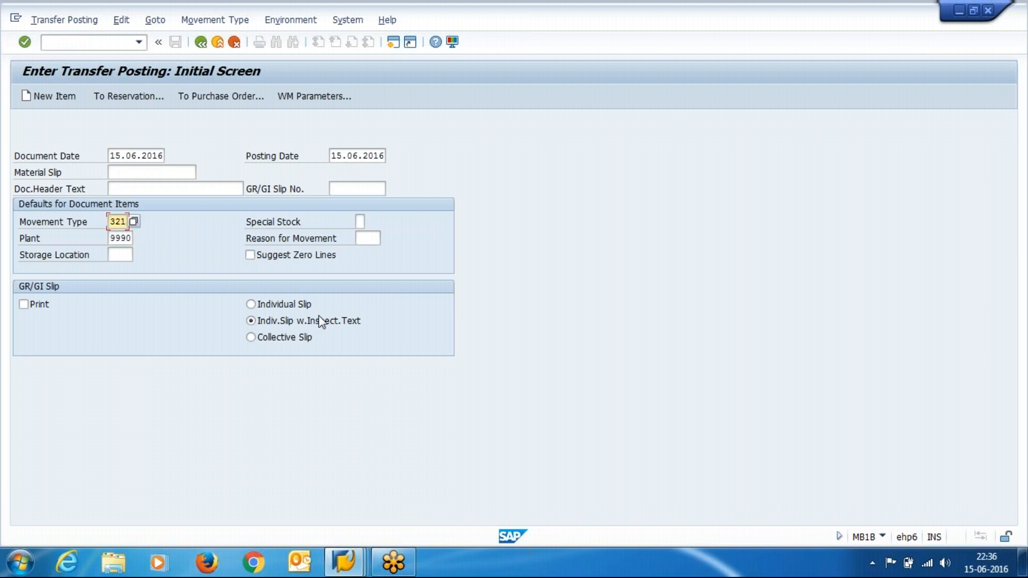
{"action": "left_click", "coordinate": [134, 221]}
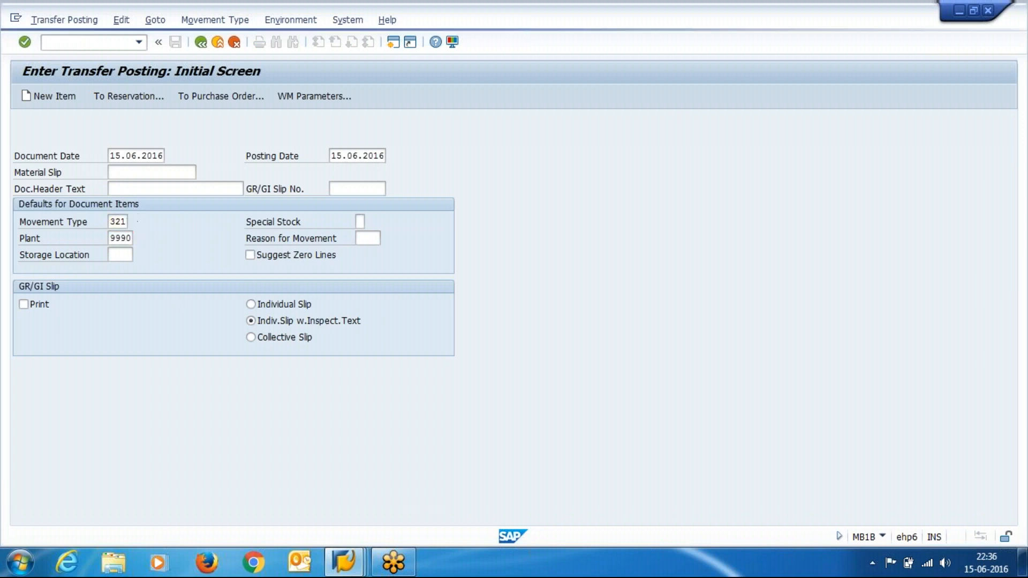
{"action": "scroll", "coordinate": [143, 229], "scroll_direction": "down", "scroll_amount": 1}
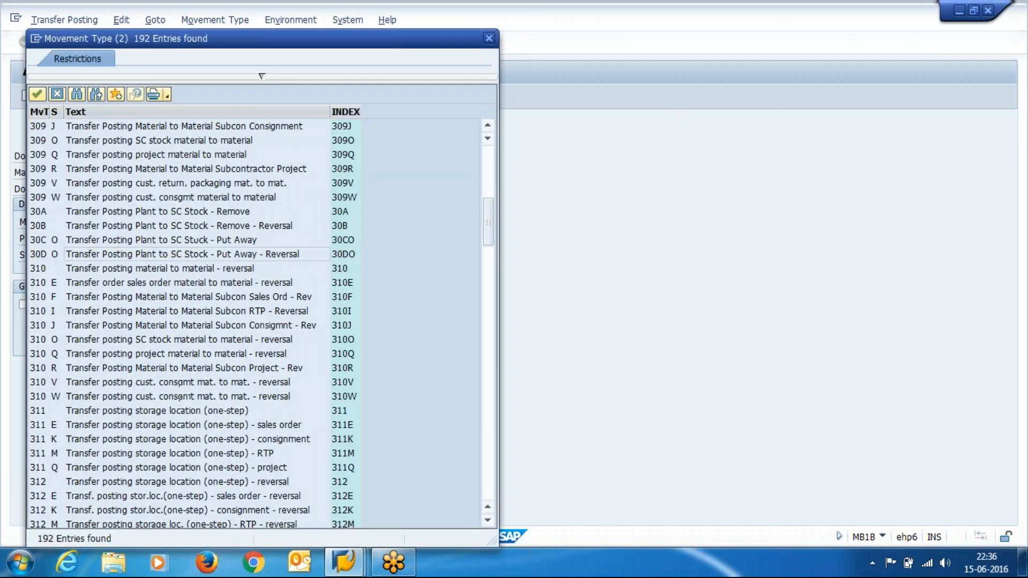
{"action": "left_click", "coordinate": [145, 254]}
{"action": "scroll", "coordinate": [193, 324], "scroll_direction": "down", "scroll_amount": 1}
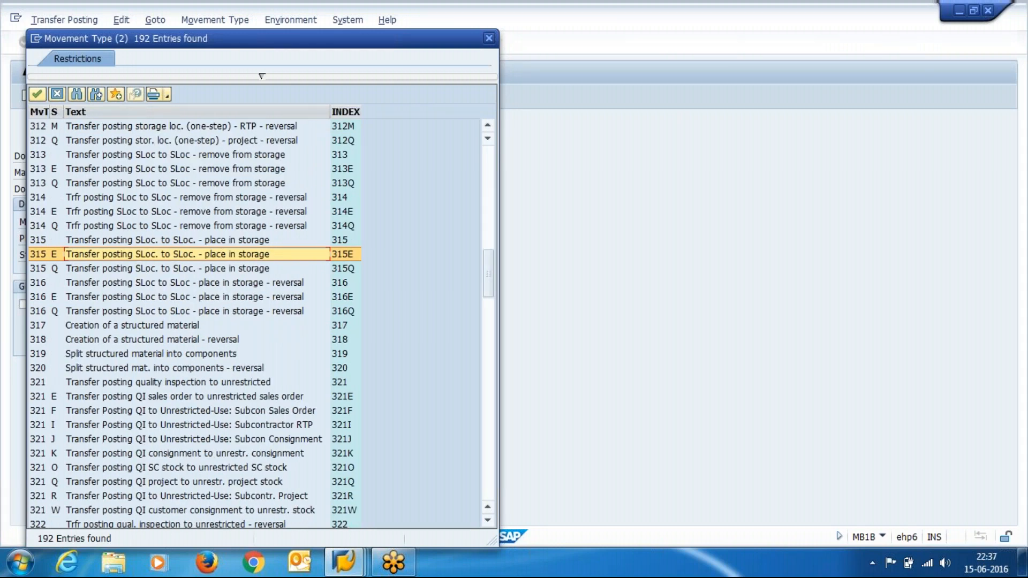
{"action": "scroll", "coordinate": [192, 324], "scroll_direction": "down", "scroll_amount": 1}
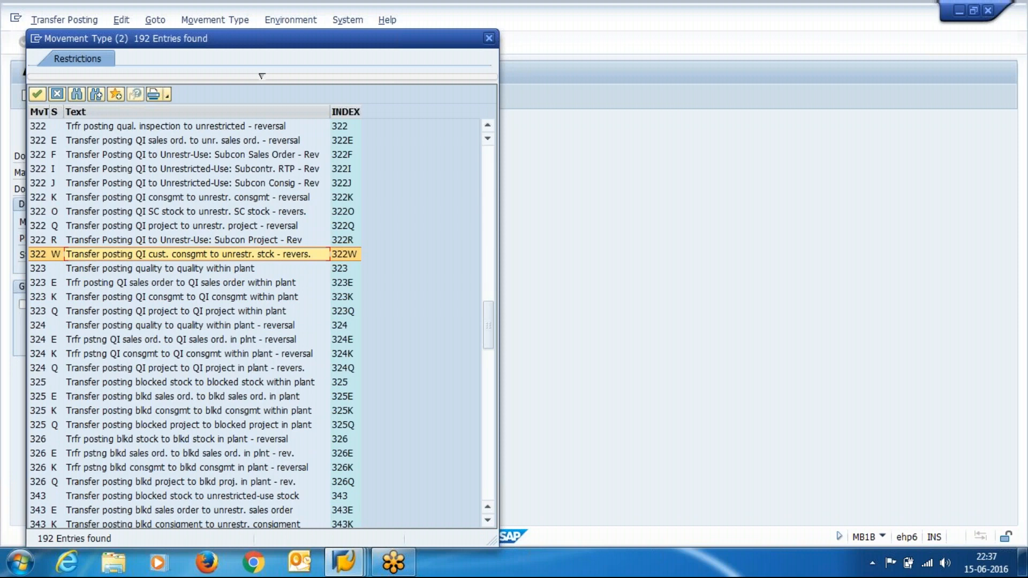
{"action": "scroll", "coordinate": [193, 324], "scroll_direction": "down", "scroll_amount": 1}
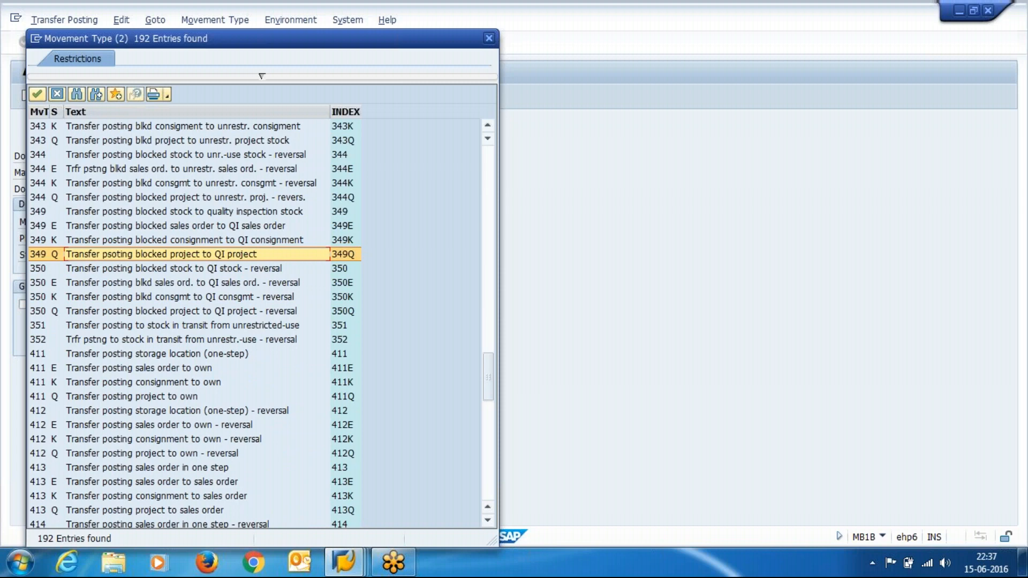
{"action": "scroll", "coordinate": [193, 254], "scroll_direction": "down", "scroll_amount": 1}
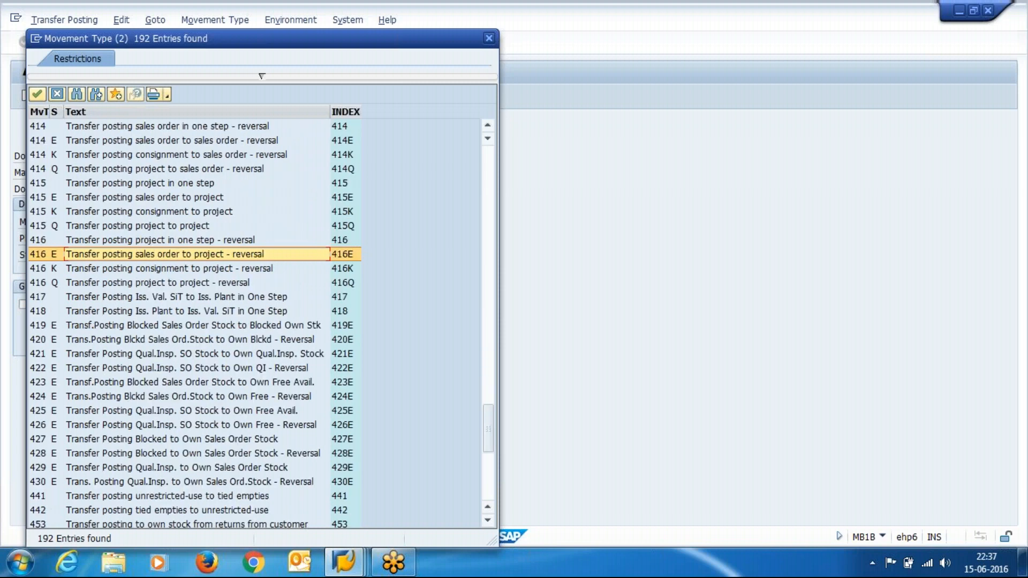
Examine the special stock variants E, K and Q of movement types 413, 414 and 415 for sales order and project stock
{"action": "key", "text": "Up"}
{"action": "key", "text": "Up"}
{"action": "key", "text": "Up"}
{"action": "key", "text": "Up"}
{"action": "key", "text": "Up"}
{"action": "key", "text": "Up"}
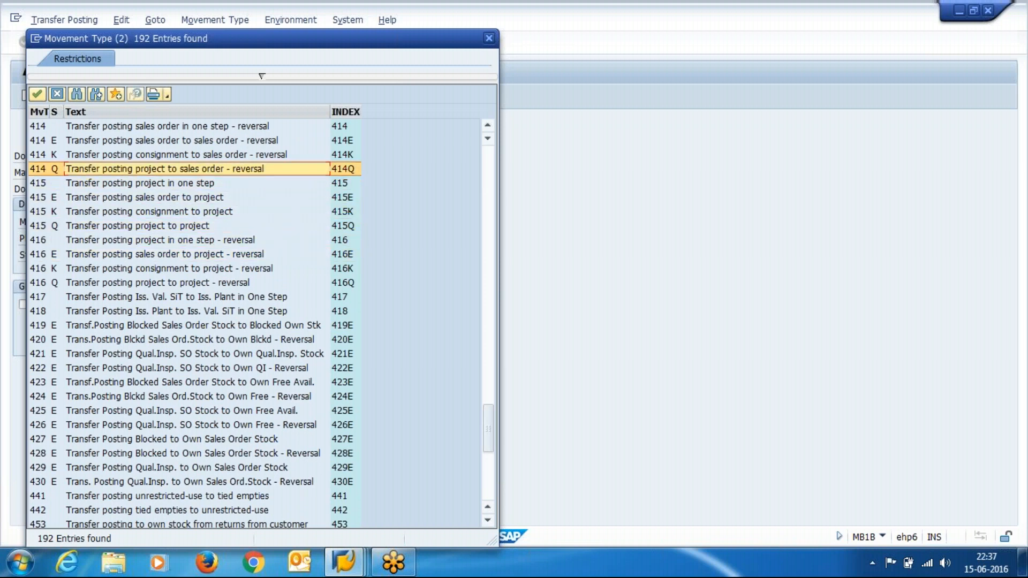
{"action": "key", "text": "Up"}
{"action": "key", "text": "Up"}
{"action": "key", "text": "Up"}
{"action": "key", "text": "Up"}
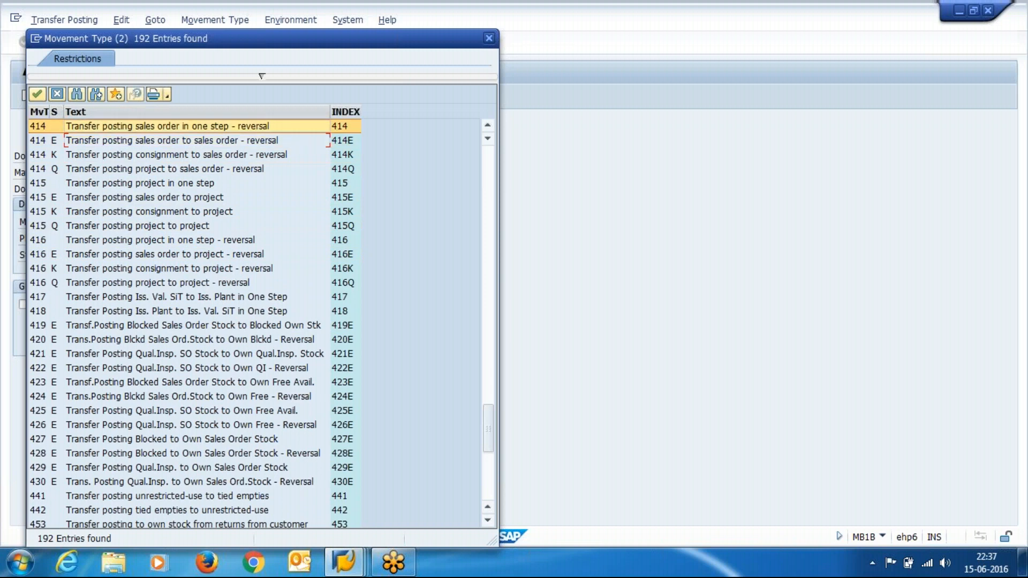
{"action": "key", "text": "Up"}
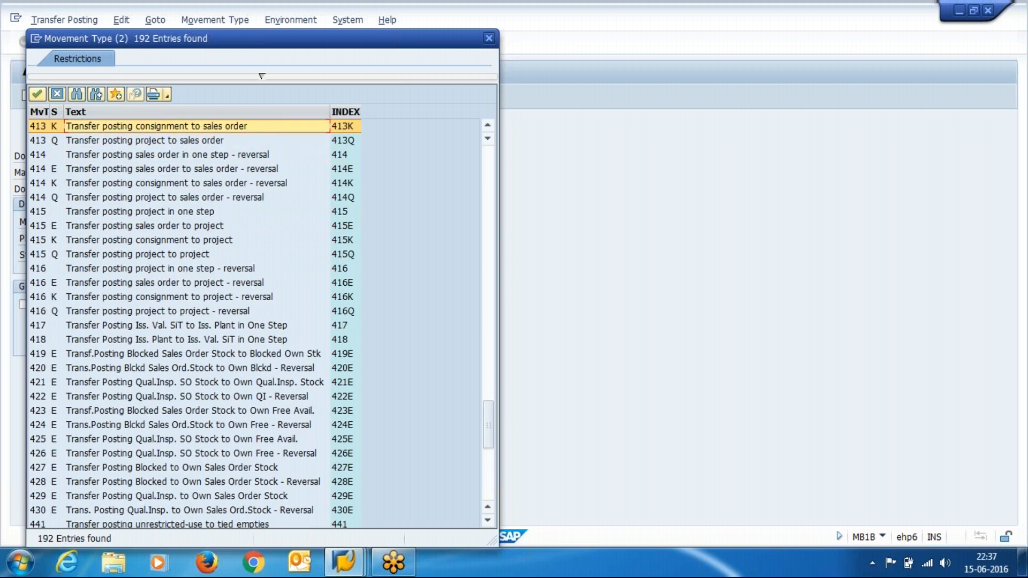
{"action": "key", "text": "Up"}
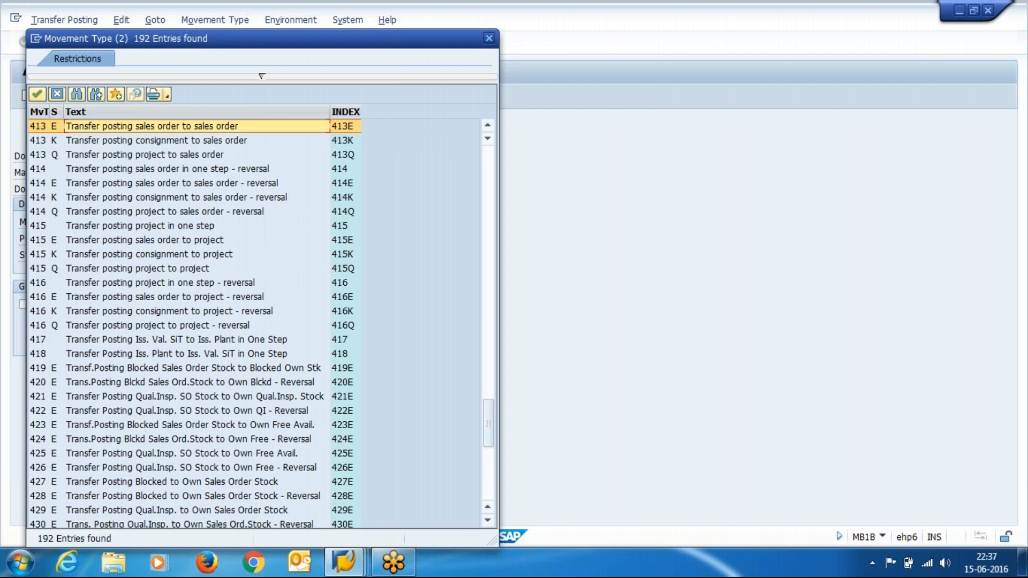
{"action": "key", "text": "Up"}
{"action": "key", "text": "Up"}
{"action": "key", "text": "Down"}
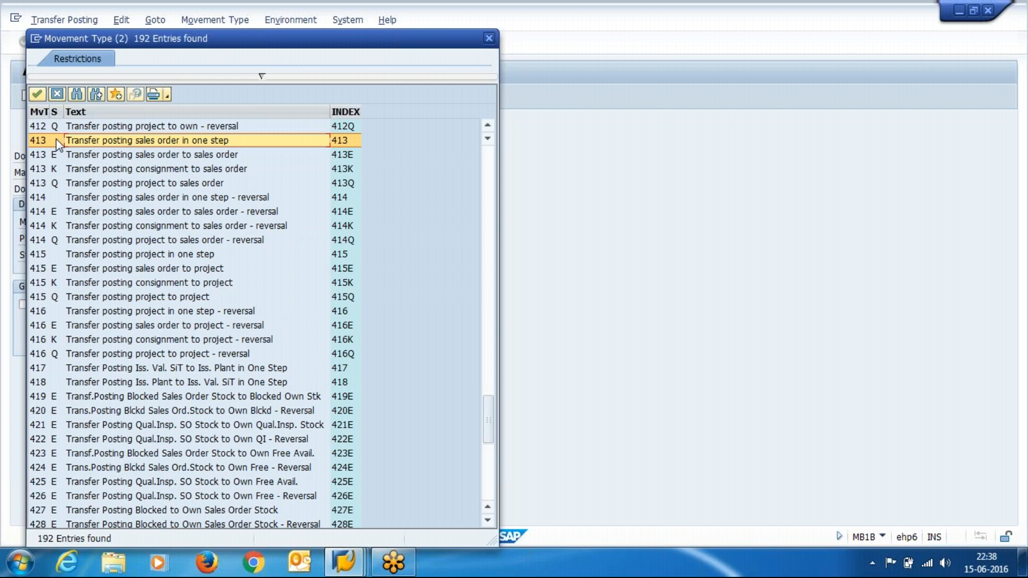
{"action": "key", "text": "Down"}
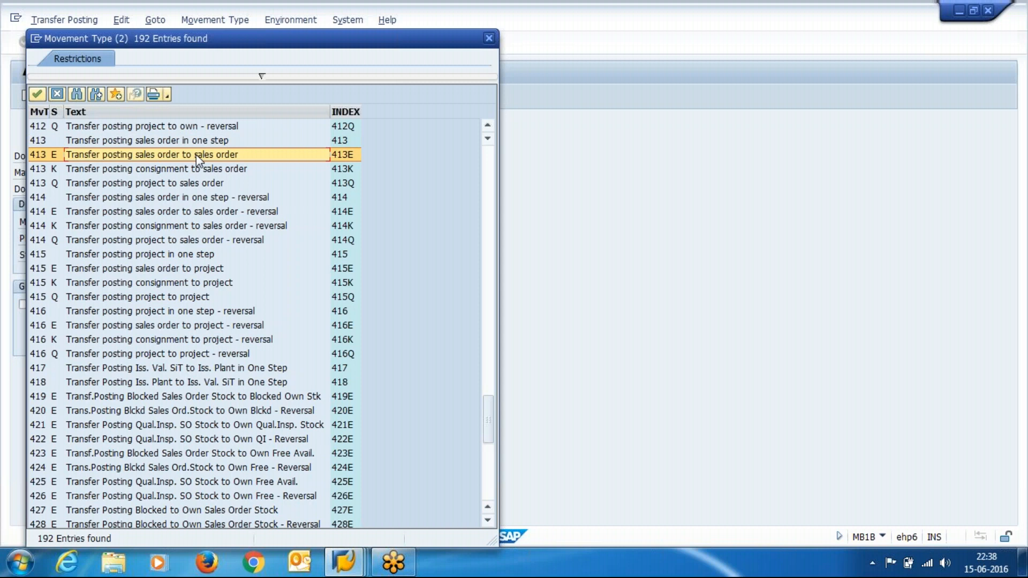
{"action": "key", "text": "Down"}
{"action": "key", "text": "Down"}
{"action": "key", "text": "Down"}
{"action": "key", "text": "Down"}
{"action": "key", "text": "Down"}
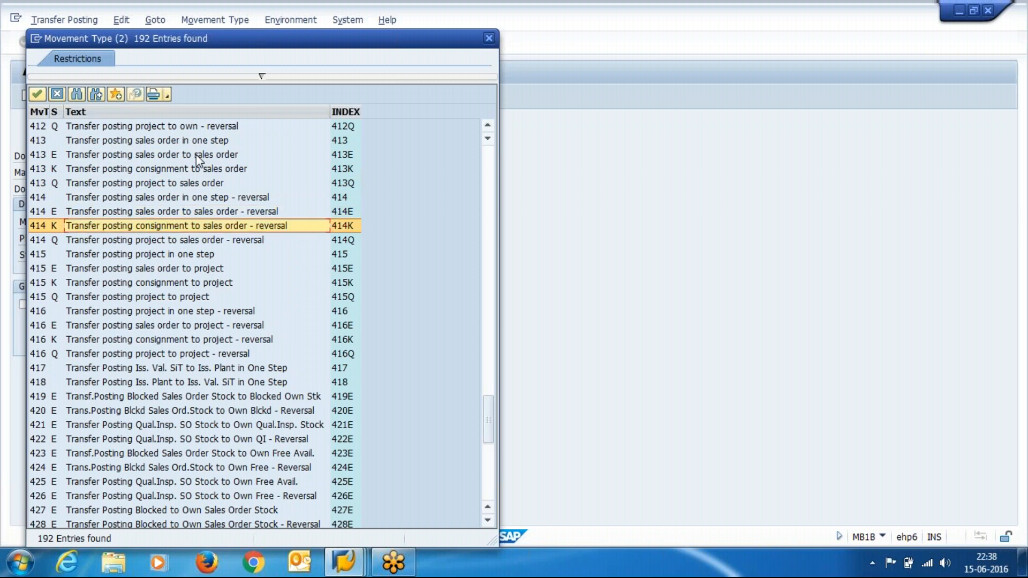
{"action": "key", "text": "Down"}
{"action": "key", "text": "Down"}
{"action": "key", "text": "Down"}
{"action": "key", "text": "Down"}
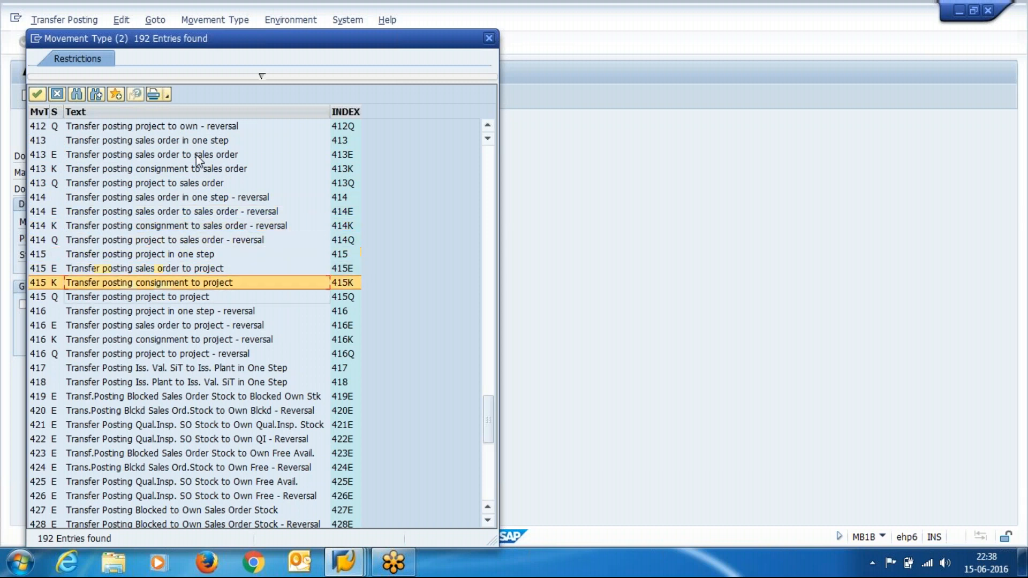
{"action": "key", "text": "Down"}
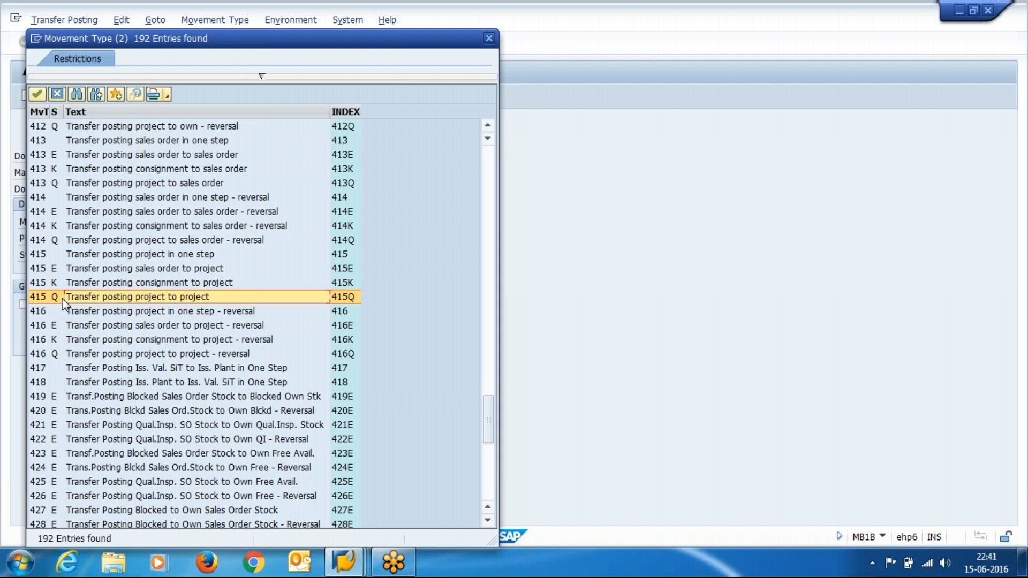
Choose movement type 541, transfer posting to stock with subcontractor from unrestricted-use stock
{"action": "key", "text": "Down"}
{"action": "key", "text": "Down"}
{"action": "key", "text": "Down"}
{"action": "key", "text": "Down"}
{"action": "key", "text": "Down"}
{"action": "key", "text": "Down"}
{"action": "key", "text": "Down"}
{"action": "key", "text": "Down"}
{"action": "key", "text": "Down"}
{"action": "key", "text": "Down"}
{"action": "key", "text": "Down"}
{"action": "key", "text": "Down"}
{"action": "key", "text": "Down"}
{"action": "key", "text": "Down"}
{"action": "key", "text": "Down"}
{"action": "key", "text": "Down"}
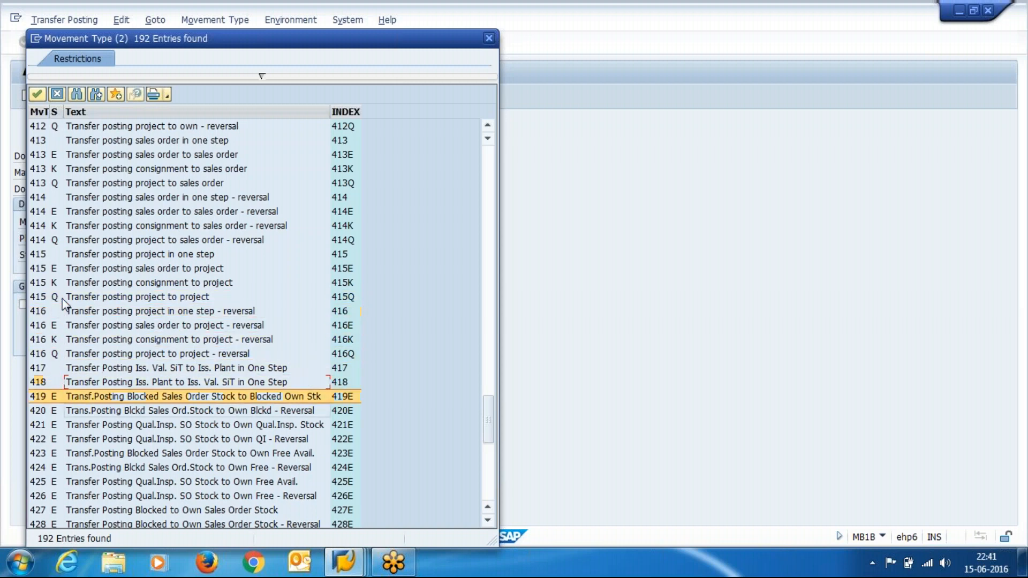
{"action": "key", "text": "Down"}
{"action": "key", "text": "Down"}
{"action": "key", "text": "Down"}
{"action": "key", "text": "Down"}
{"action": "key", "text": "Down"}
{"action": "key", "text": "Down"}
{"action": "key", "text": "Down"}
{"action": "key", "text": "Down"}
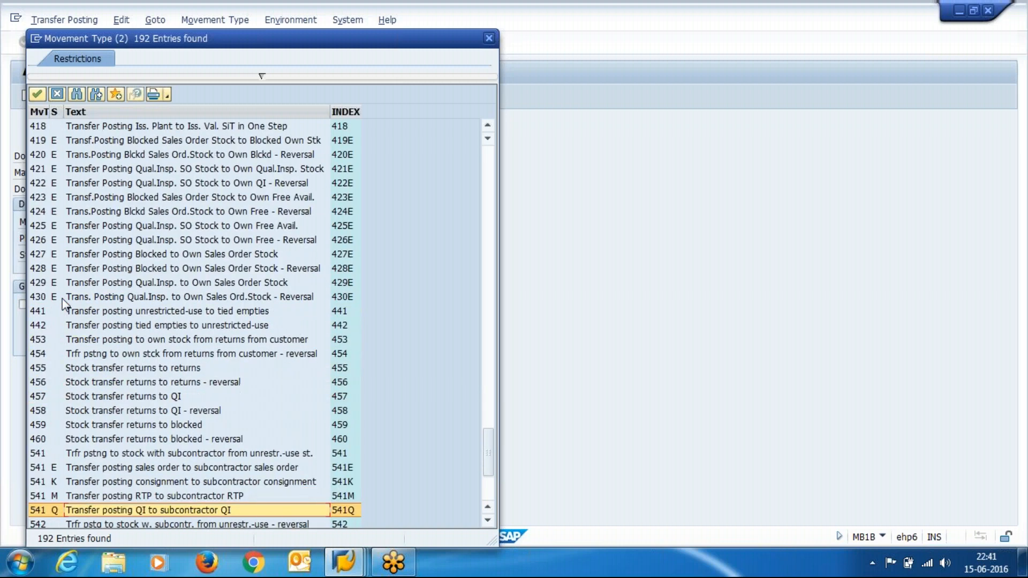
{"action": "key", "text": "Up"}
{"action": "key", "text": "Up"}
{"action": "key", "text": "Up"}
{"action": "key", "text": "Up"}
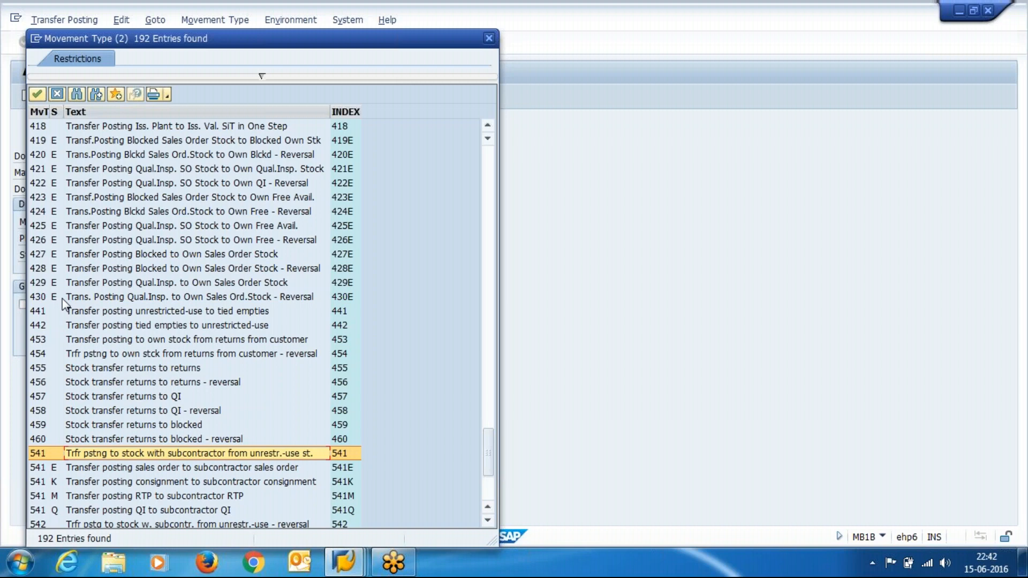
{"action": "key", "text": "Down"}
{"action": "key", "text": "Up"}
{"action": "key", "text": "Return"}
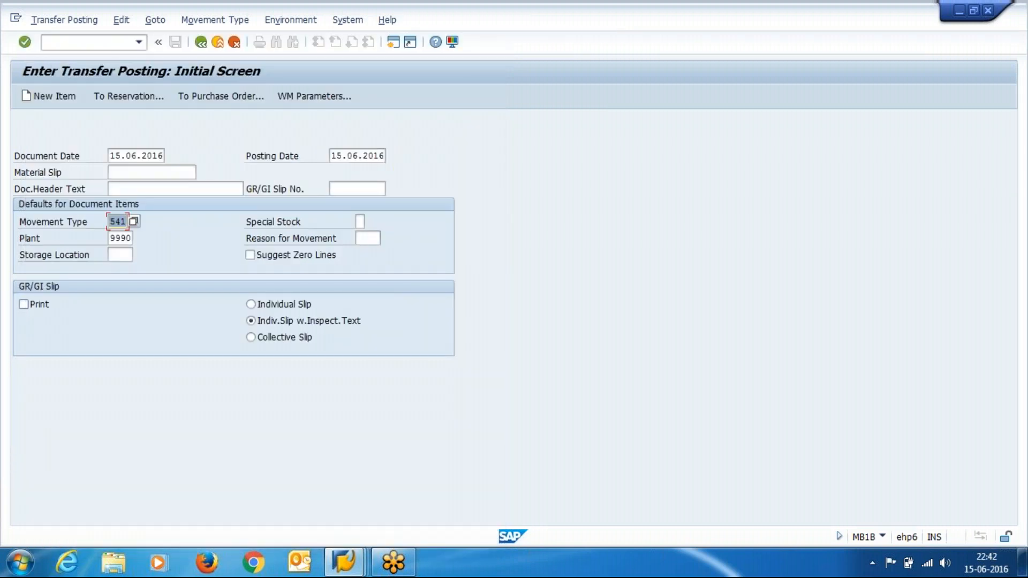
Set the document date and posting date to 26.02.2013 and proceed to the new items for movement type 541
{"action": "key", "text": "Up"}
{"action": "key", "text": "Up"}
{"action": "key", "text": "Up"}
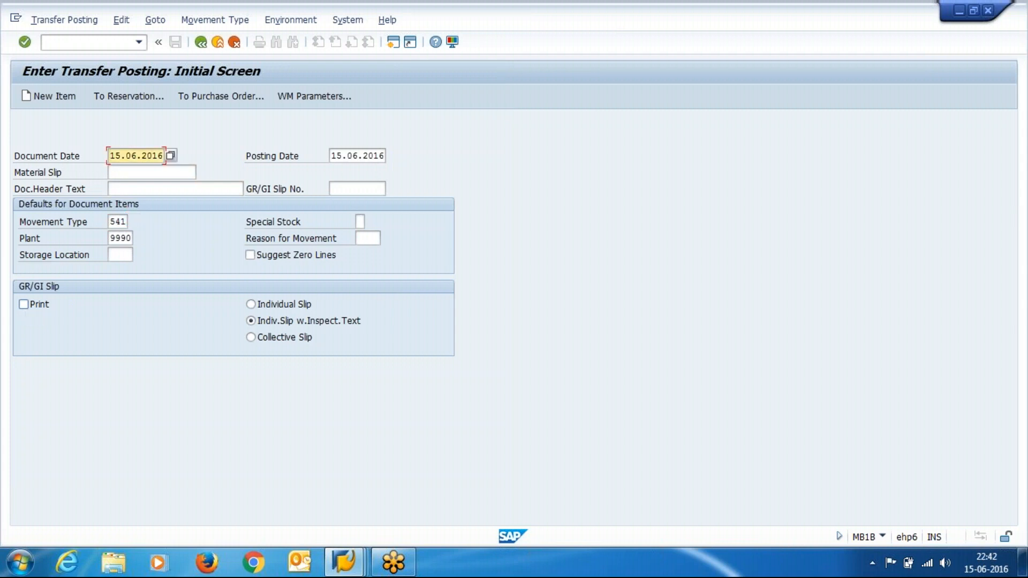
{"action": "key", "text": "Delete"}
{"action": "key", "text": "Delete"}
{"action": "key", "text": "Delete"}
{"action": "key", "text": "Delete"}
{"action": "key", "text": "Delete"}
{"action": "key", "text": "Delete"}
{"action": "key", "text": "Delete"}
{"action": "key", "text": "Delete"}
{"action": "key", "text": "Delete"}
{"action": "key", "text": "Delete"}
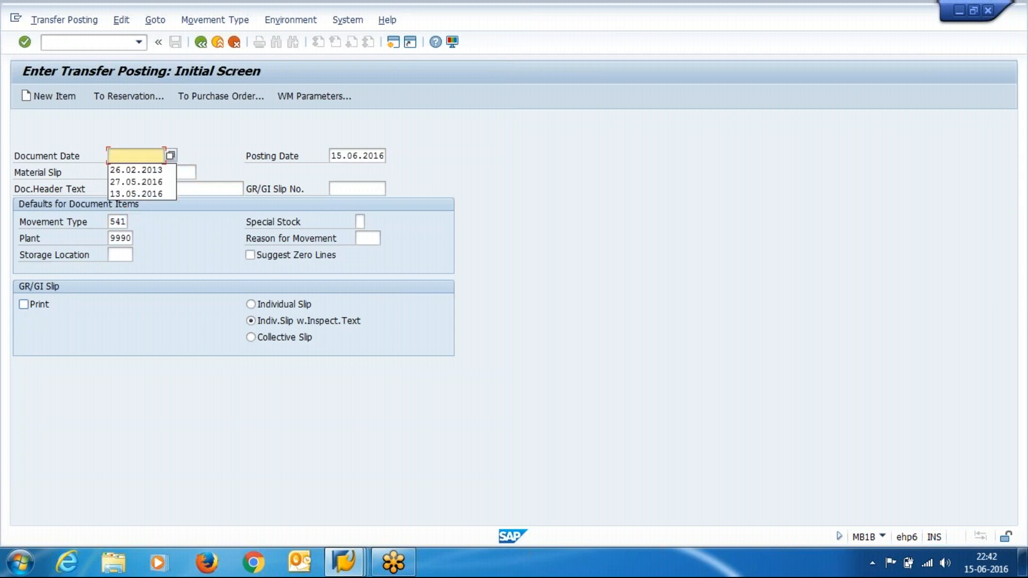
{"action": "key", "text": "Down"}
{"action": "key", "text": "Return"}
{"action": "key", "text": "Tab"}
{"action": "key", "text": "Delete"}
{"action": "key", "text": "Delete"}
{"action": "key", "text": "Delete"}
{"action": "key", "text": "Delete"}
{"action": "key", "text": "Delete"}
{"action": "key", "text": "Delete"}
{"action": "key", "text": "Delete"}
{"action": "key", "text": "Delete"}
{"action": "key", "text": "Delete"}
{"action": "key", "text": "Delete"}
{"action": "key", "text": "Down"}
{"action": "key", "text": "Return"}
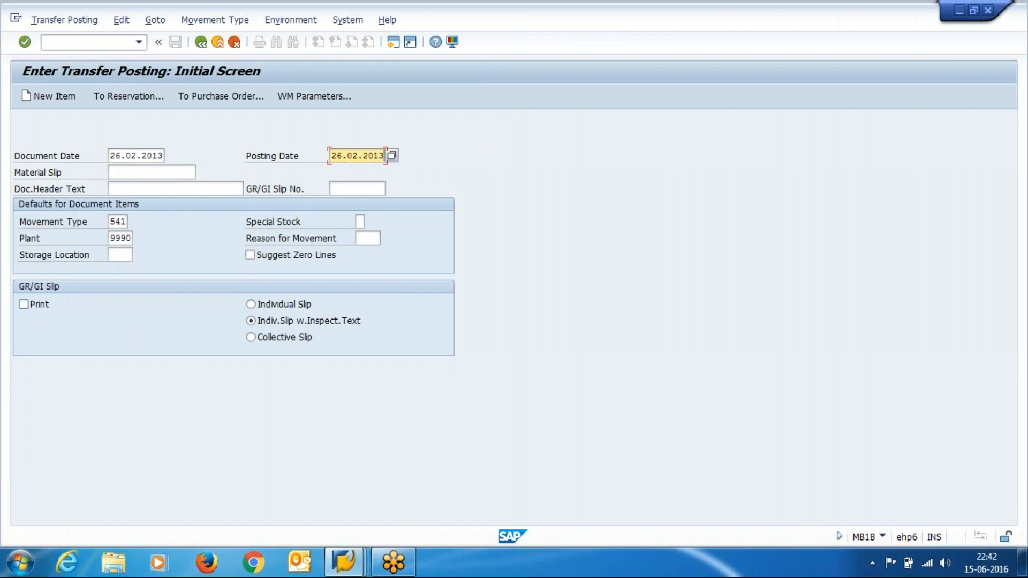
{"action": "key", "text": "Return"}
Enter the previously used vendor number as the subcontractor receiving the stock
{"action": "key", "text": "Delete"}
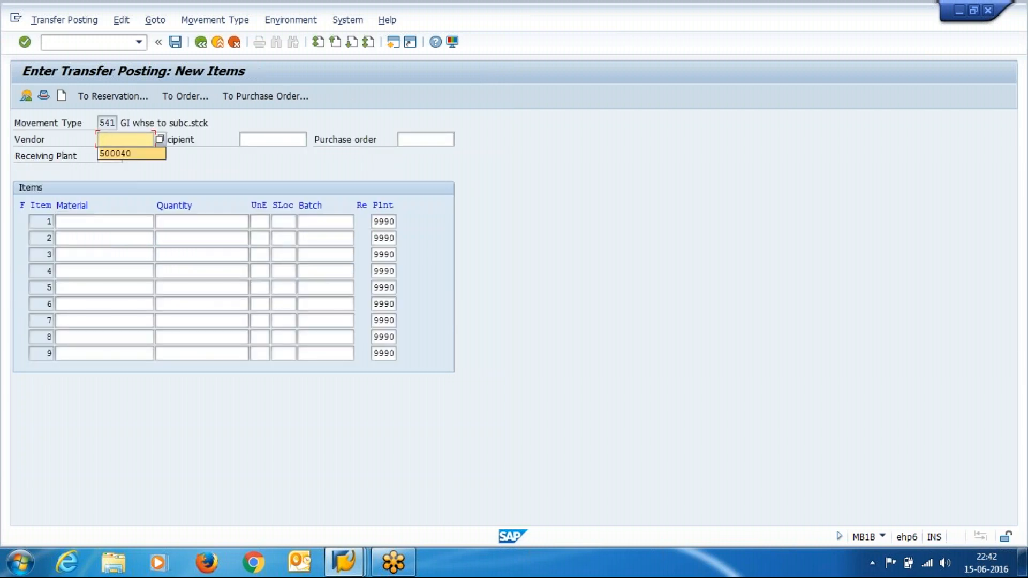
{"action": "key", "text": "Down"}
{"action": "key", "text": "Return"}
{"action": "key", "text": "Return"}
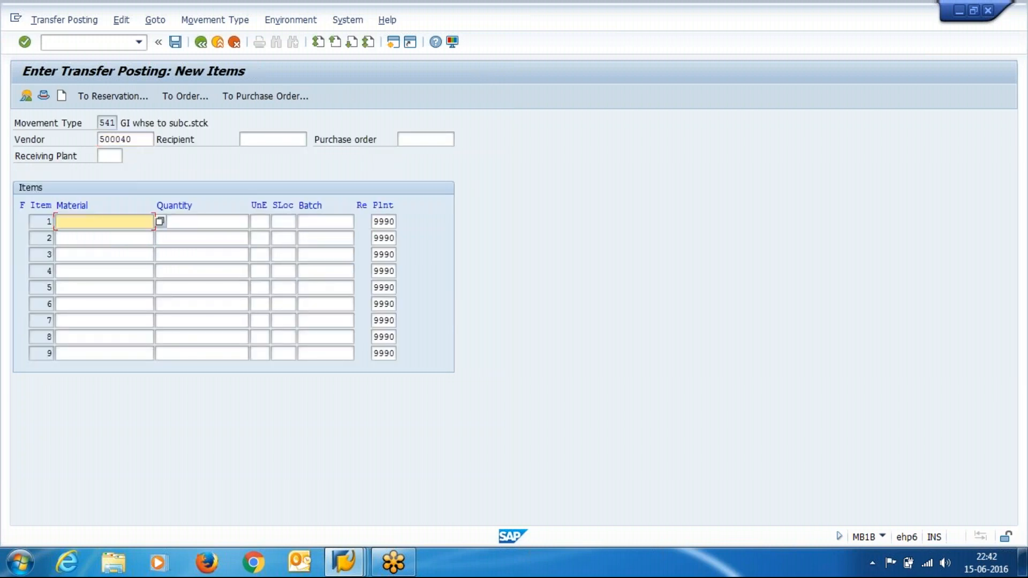
{"action": "left_click", "coordinate": [133, 140]}
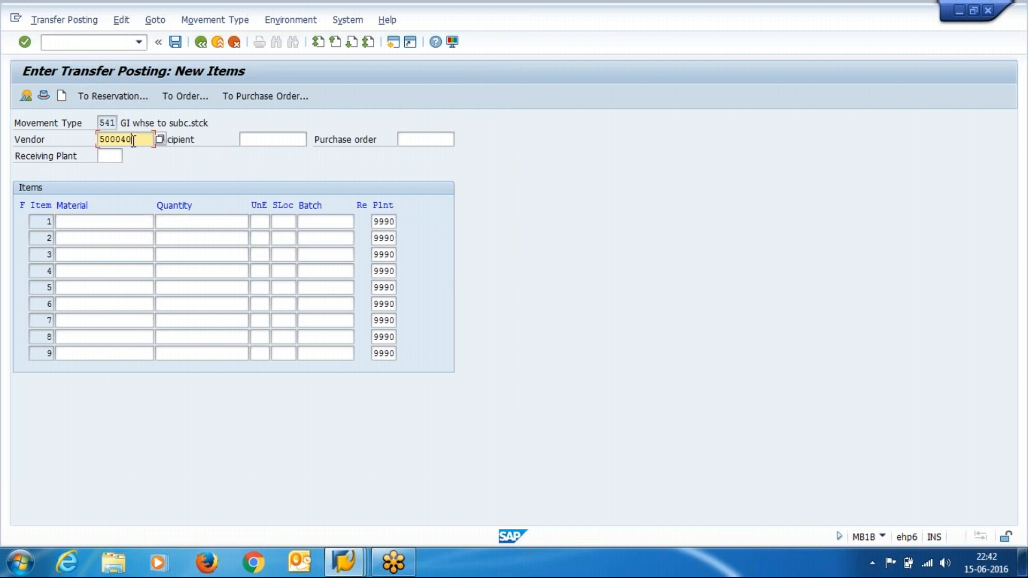
Enter item 1 with material 90000123, quantity 2 and storage location SP01, and post the transfer to the subcontractor
{"action": "left_click", "coordinate": [128, 223]}
{"action": "key", "text": "Down"}
{"action": "key", "text": "Down"}
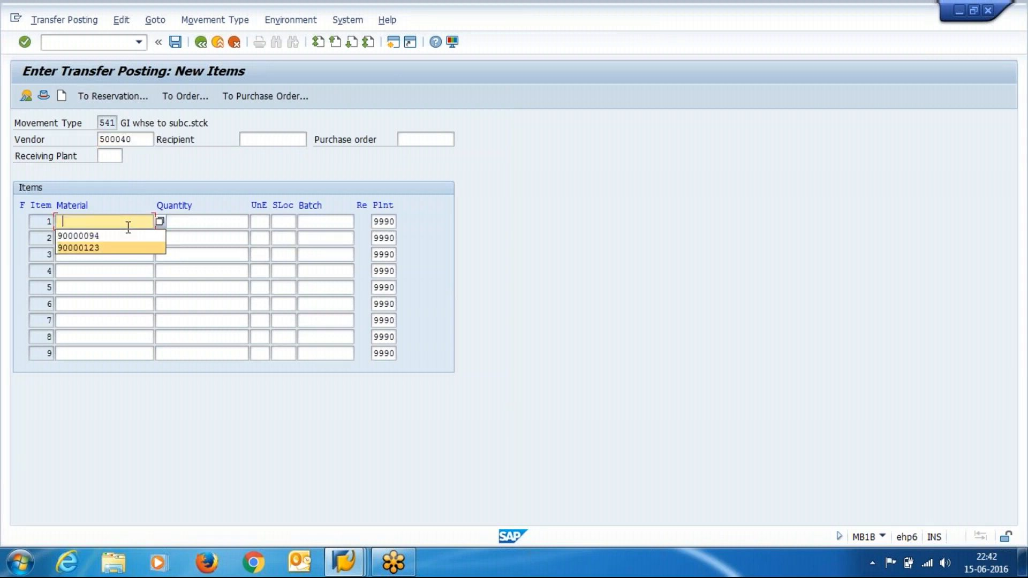
{"action": "key", "text": "Return"}
{"action": "key", "text": "Return"}
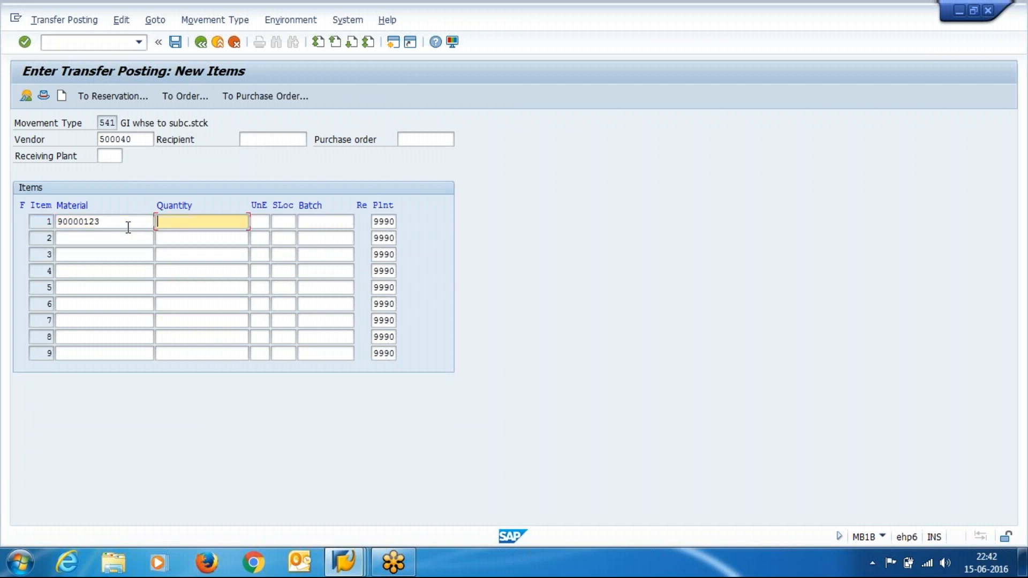
{"action": "type", "text": "2"}
{"action": "key", "text": "Tab"}
{"action": "key", "text": "Tab"}
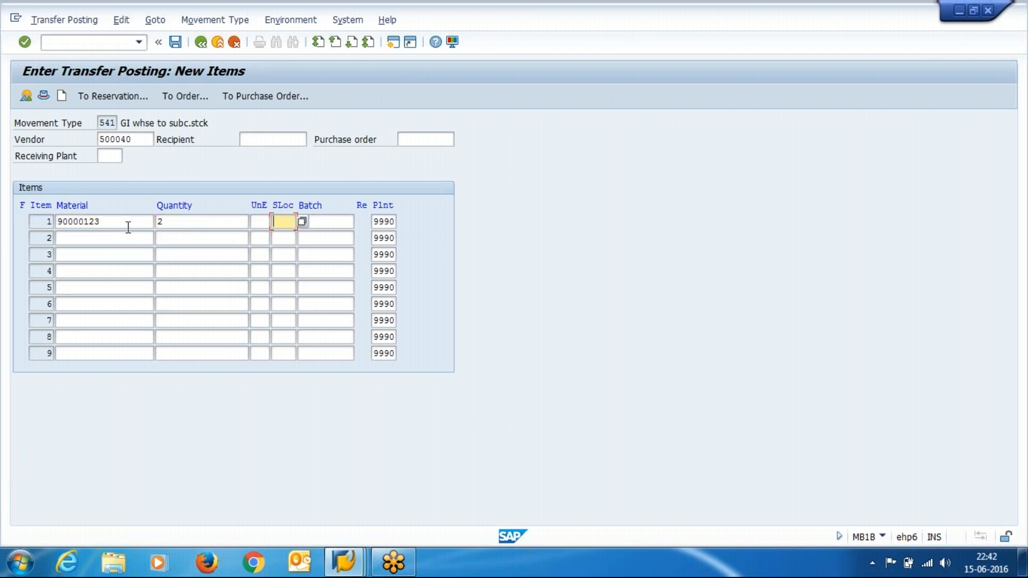
{"action": "type", "text": "sp01"}
{"action": "key", "text": "Return"}
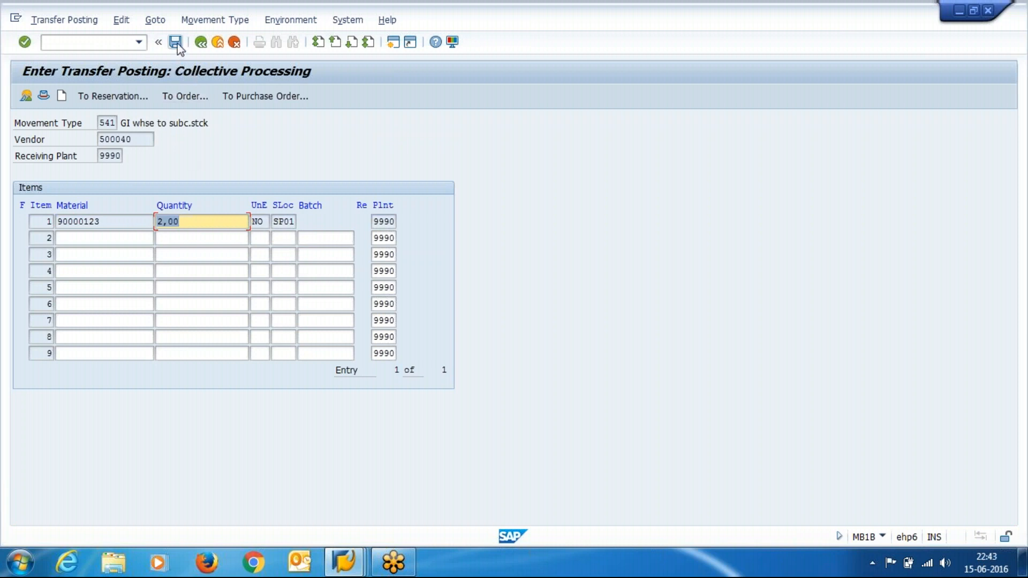
{"action": "left_click", "coordinate": [142, 136]}
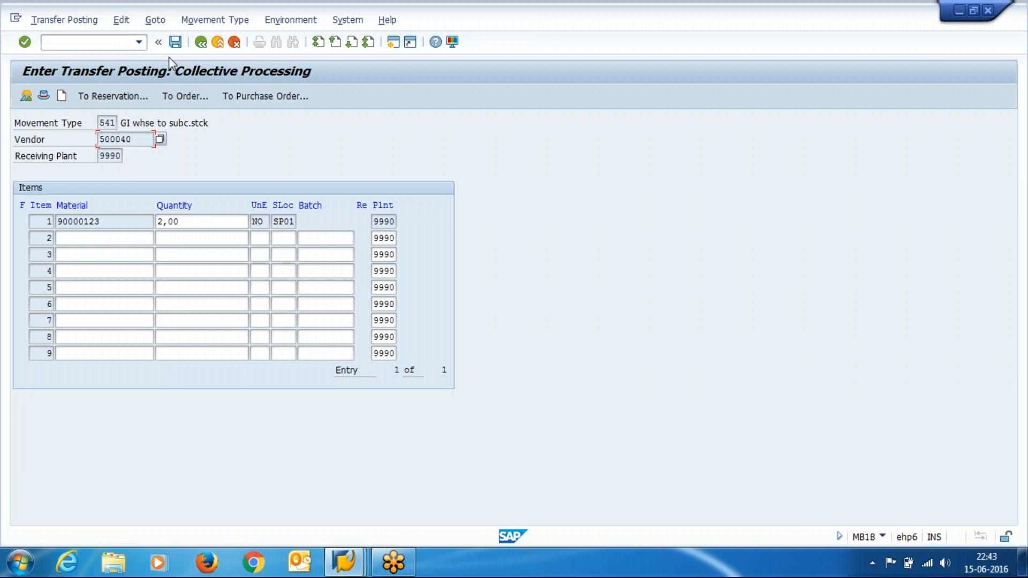
{"action": "left_click", "coordinate": [176, 44]}
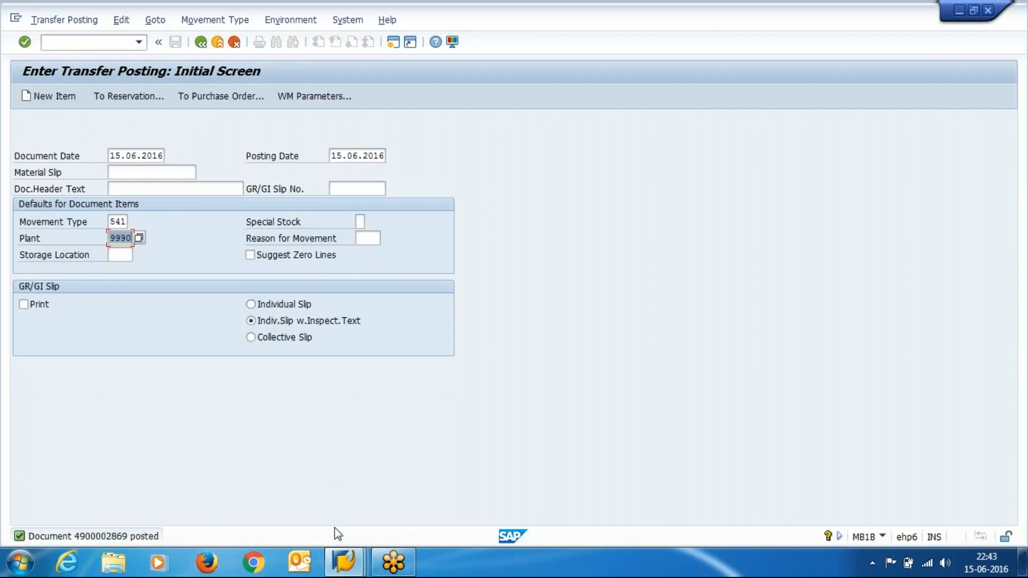
Review the list of transfer posting movement types down to its last entries
{"action": "left_click", "coordinate": [343, 562]}
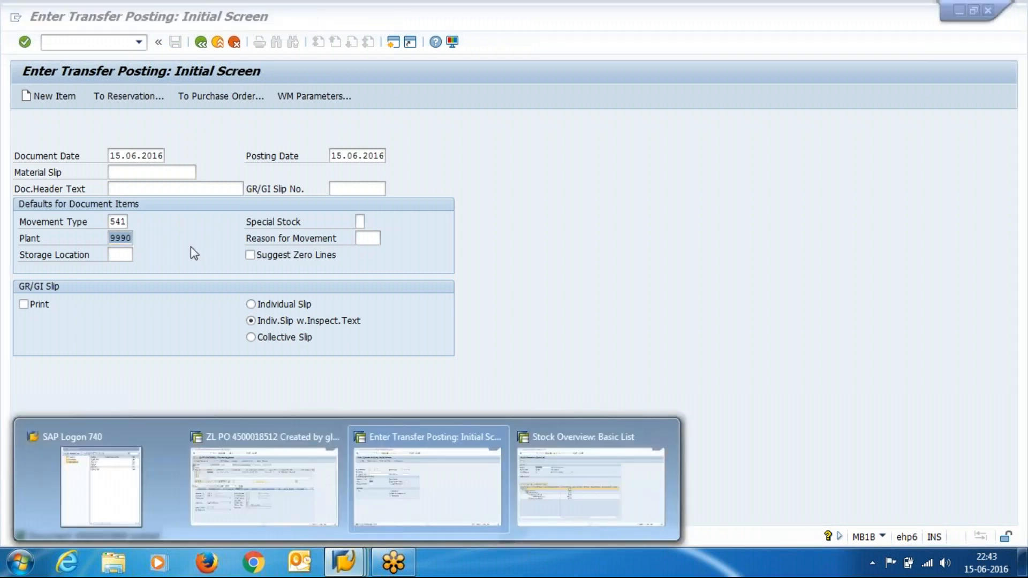
{"action": "left_click", "coordinate": [135, 240]}
{"action": "left_click", "coordinate": [129, 239]}
{"action": "left_click", "coordinate": [124, 221]}
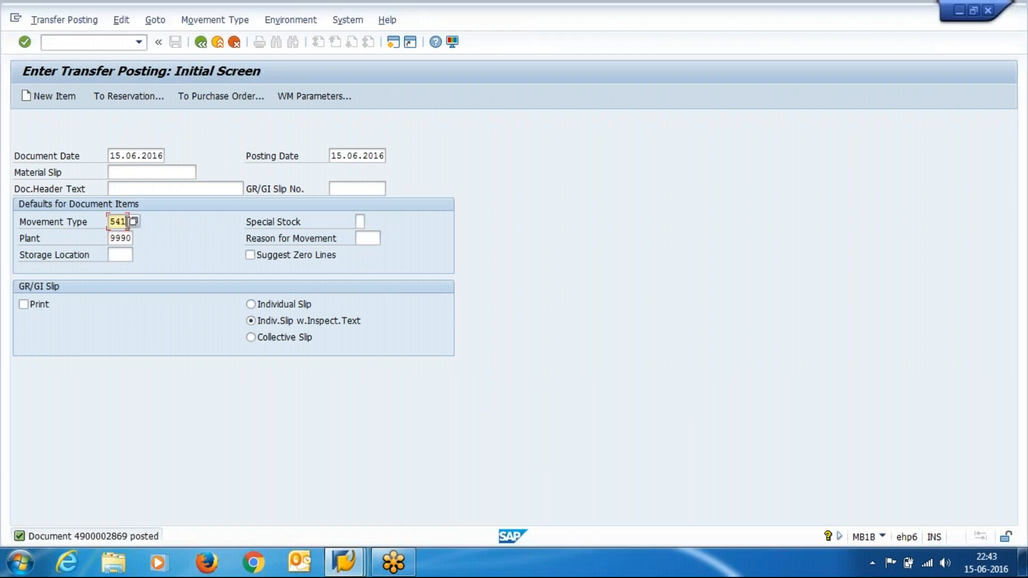
{"action": "left_click", "coordinate": [134, 221]}
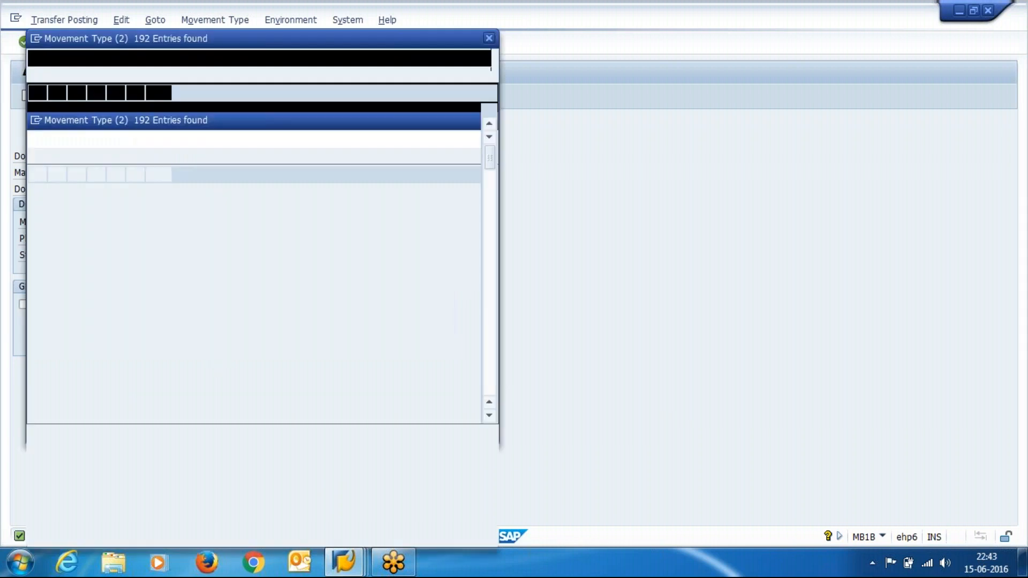
{"action": "key", "text": "Page_Down"}
{"action": "key", "text": "Page_Down"}
{"action": "key", "text": "Page_Down"}
{"action": "key", "text": "Page_Down"}
{"action": "key", "text": "Page_Down"}
{"action": "key", "text": "Page_Down"}
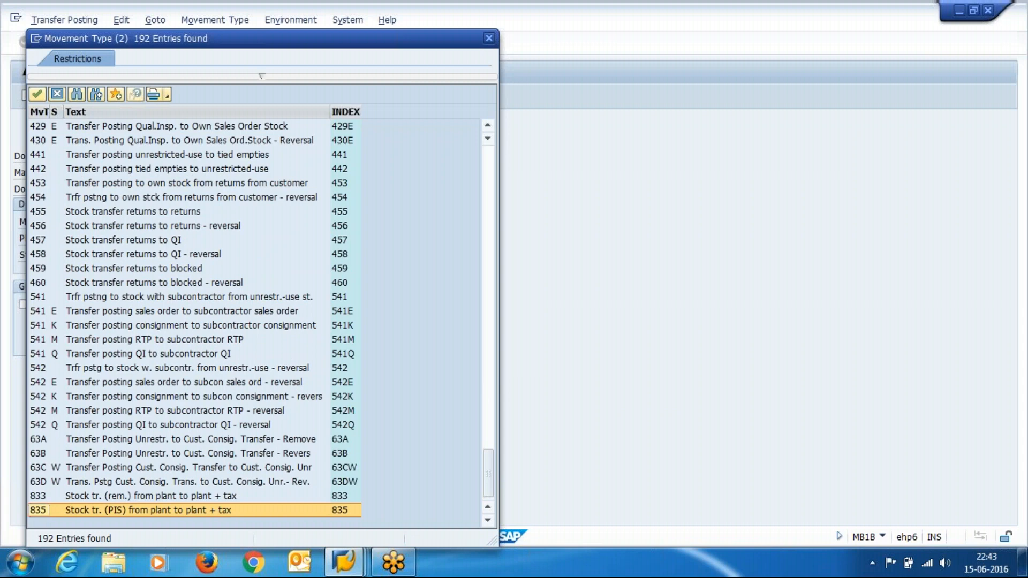
{"action": "key", "text": "Escape"}
Leave the transfer posting and open the goods issue transaction MB1A
{"action": "key", "text": "F3"}
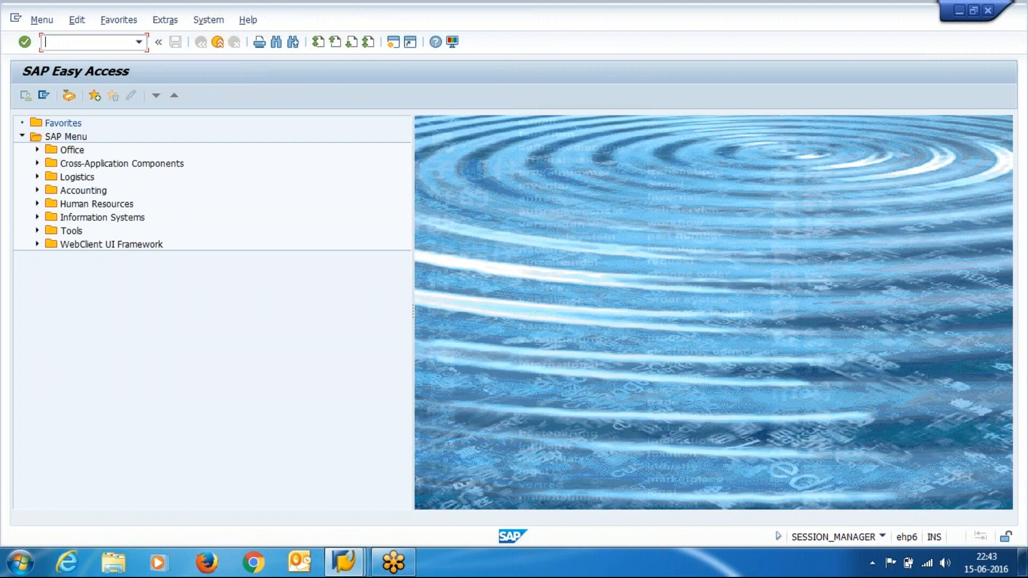
{"action": "type", "text": "mb1a"}
{"action": "key", "text": "Return"}
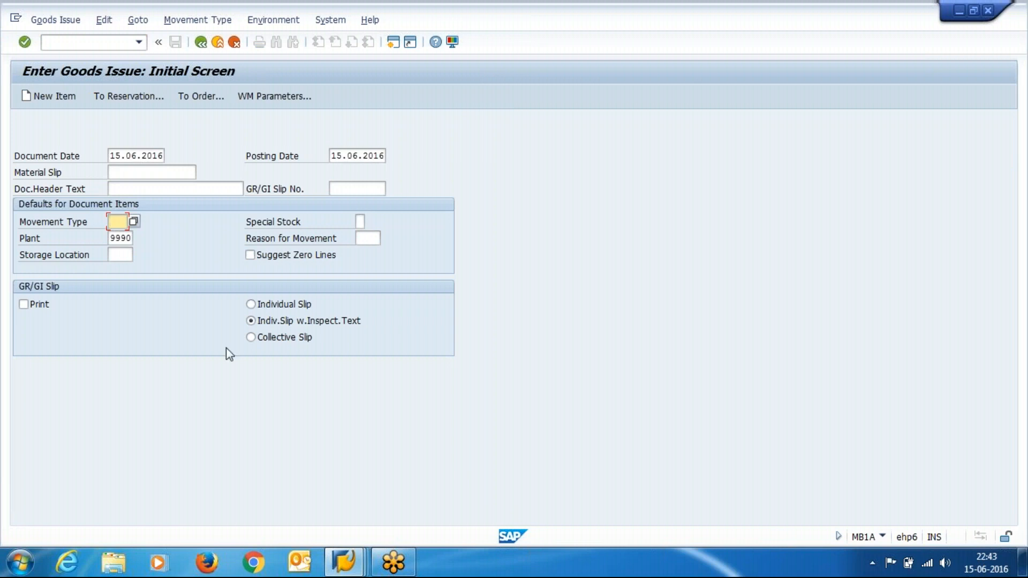
{"action": "left_click", "coordinate": [883, 537]}
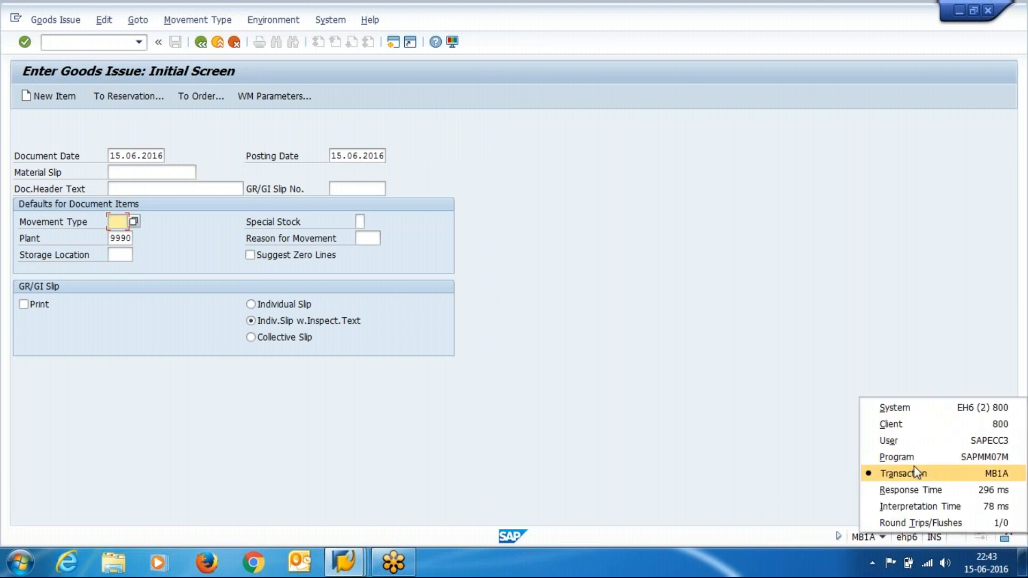
Set the document date and posting date of the goods issue to 26.02.2013
{"action": "left_click", "coordinate": [114, 156]}
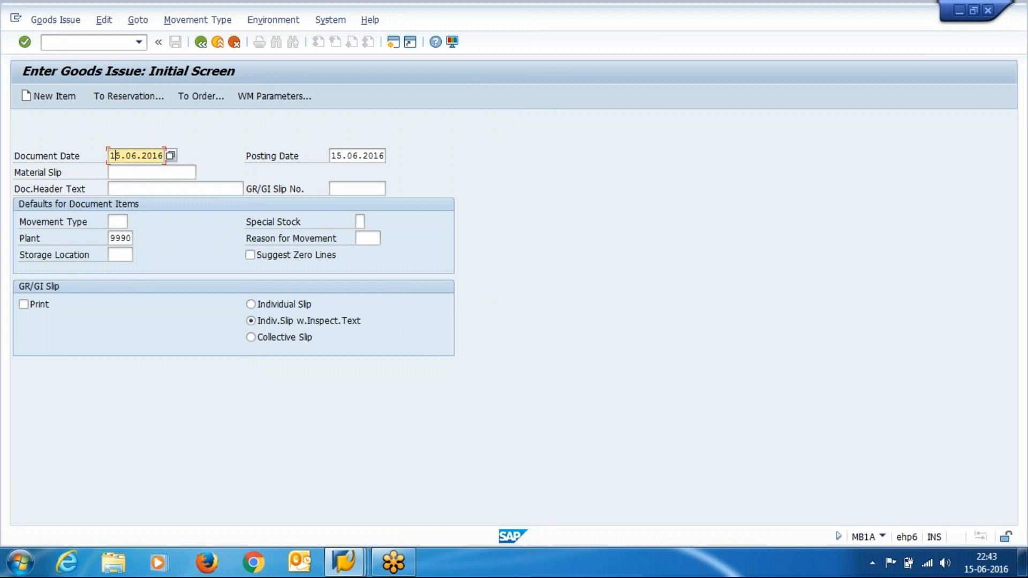
{"action": "key", "text": "Delete"}
{"action": "key", "text": "Delete"}
{"action": "key", "text": "Delete"}
{"action": "key", "text": "Delete"}
{"action": "key", "text": "Delete"}
{"action": "key", "text": "Delete"}
{"action": "key", "text": "Delete"}
{"action": "key", "text": "Delete"}
{"action": "key", "text": "Delete"}
{"action": "key", "text": "BackSpace"}
{"action": "key", "text": "Return"}
{"action": "key", "text": "Tab"}
{"action": "key", "text": "Delete"}
{"action": "key", "text": "Delete"}
{"action": "key", "text": "Delete"}
{"action": "key", "text": "Delete"}
{"action": "key", "text": "Delete"}
{"action": "key", "text": "Delete"}
{"action": "key", "text": "Delete"}
{"action": "key", "text": "Delete"}
{"action": "key", "text": "Delete"}
{"action": "key", "text": "Delete"}
{"action": "key", "text": "Down"}
{"action": "key", "text": "Return"}
{"action": "key", "text": "Tab"}
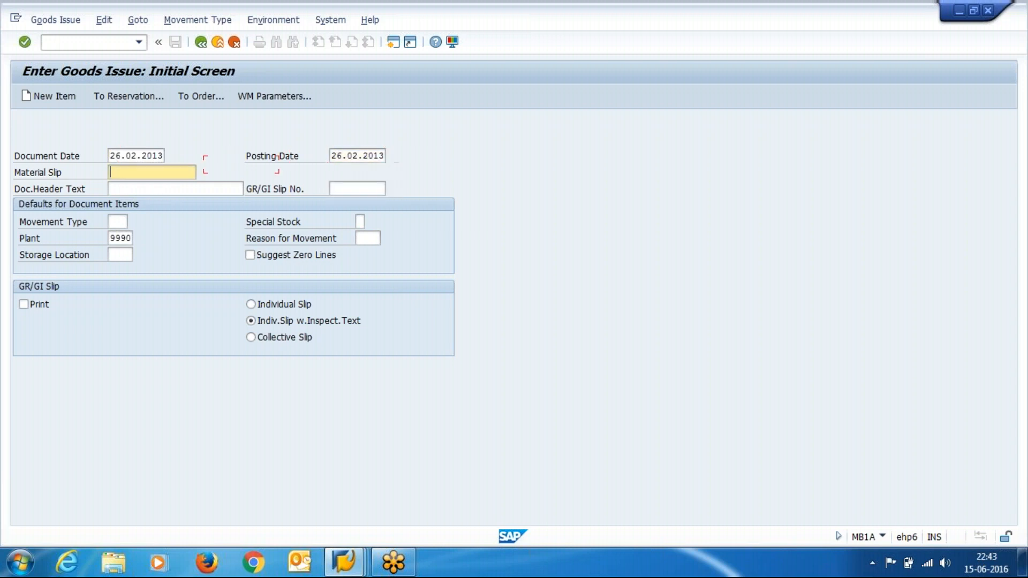
Enter 201 as the default movement type of the goods issue
{"action": "key", "text": "Tab"}
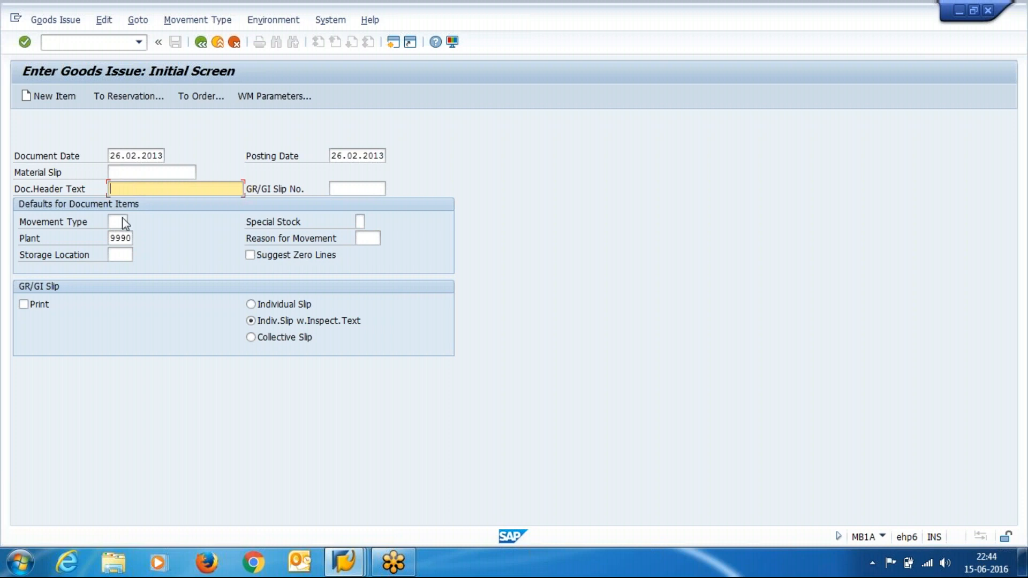
{"action": "left_click", "coordinate": [121, 220]}
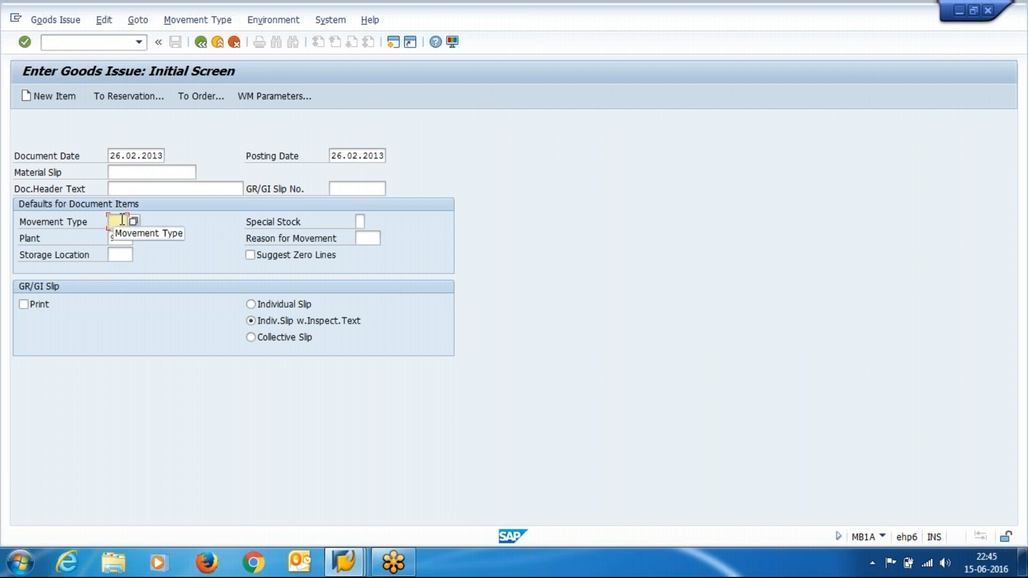
{"action": "type", "text": "201"}
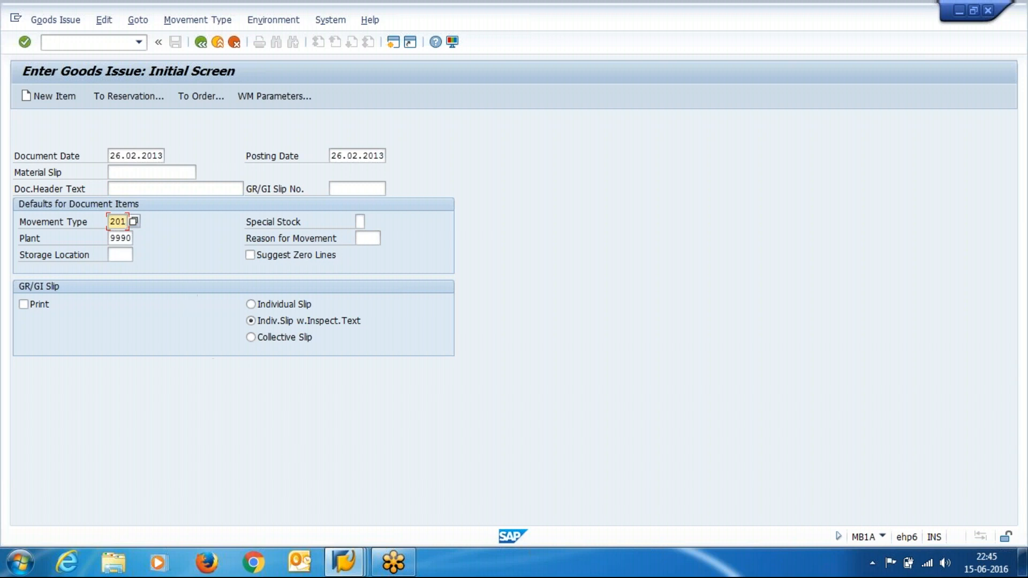
Refresh the stock overview of material 90000094 to check its stock, and return to the goods issue
{"action": "left_click", "coordinate": [345, 562]}
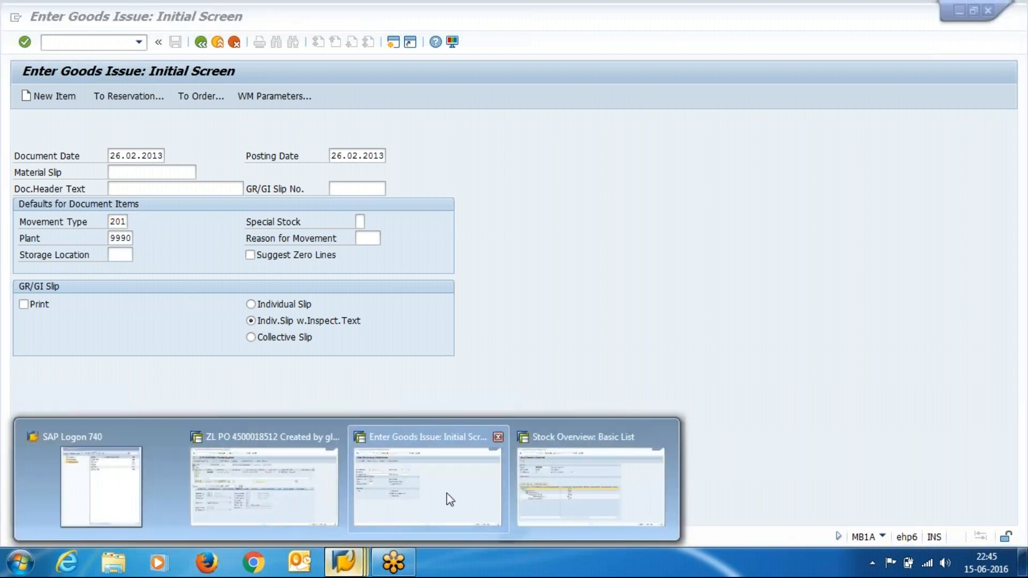
{"action": "left_click", "coordinate": [519, 498]}
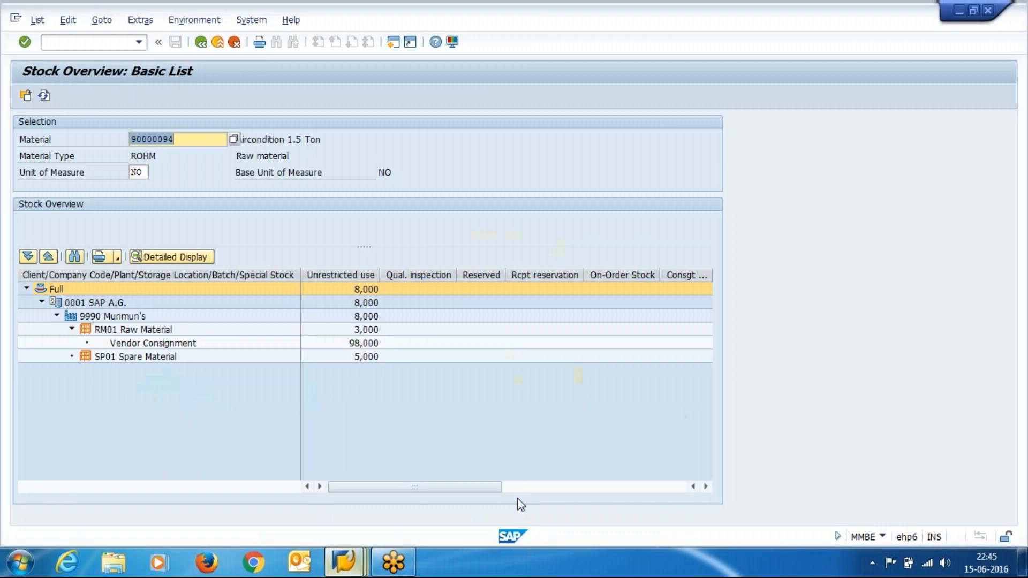
{"action": "left_click", "coordinate": [43, 96]}
{"action": "key", "text": "alt+Tab"}
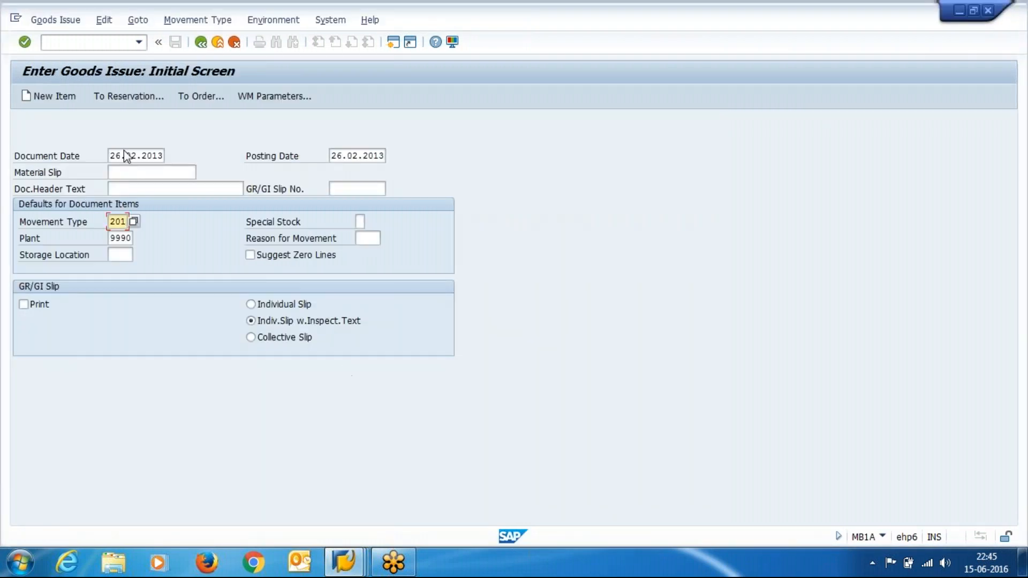
Choose movement type 201, consumption for cost center from warehouse, and proceed to the new items
{"action": "left_click", "coordinate": [134, 221]}
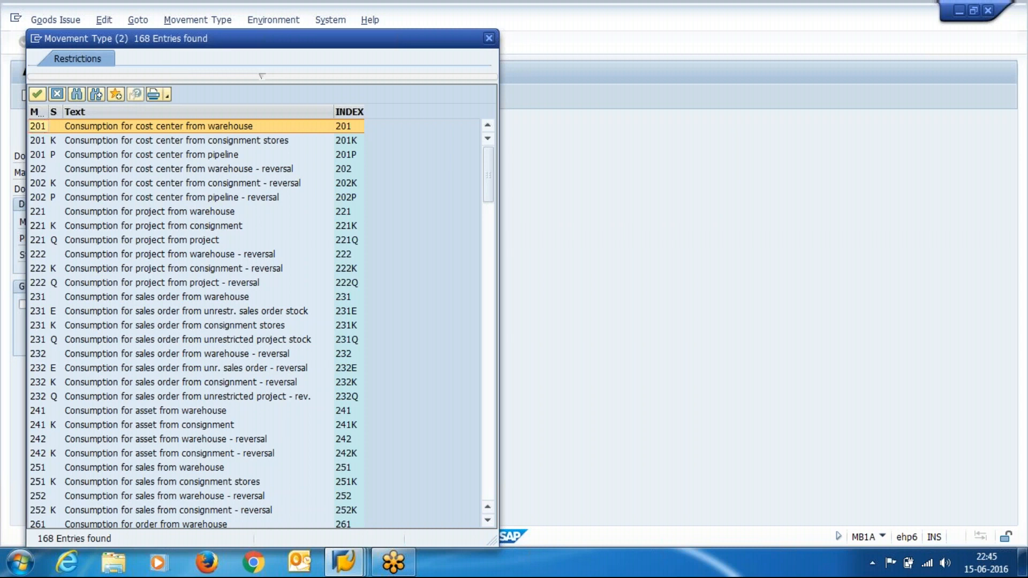
{"action": "key", "text": "Return"}
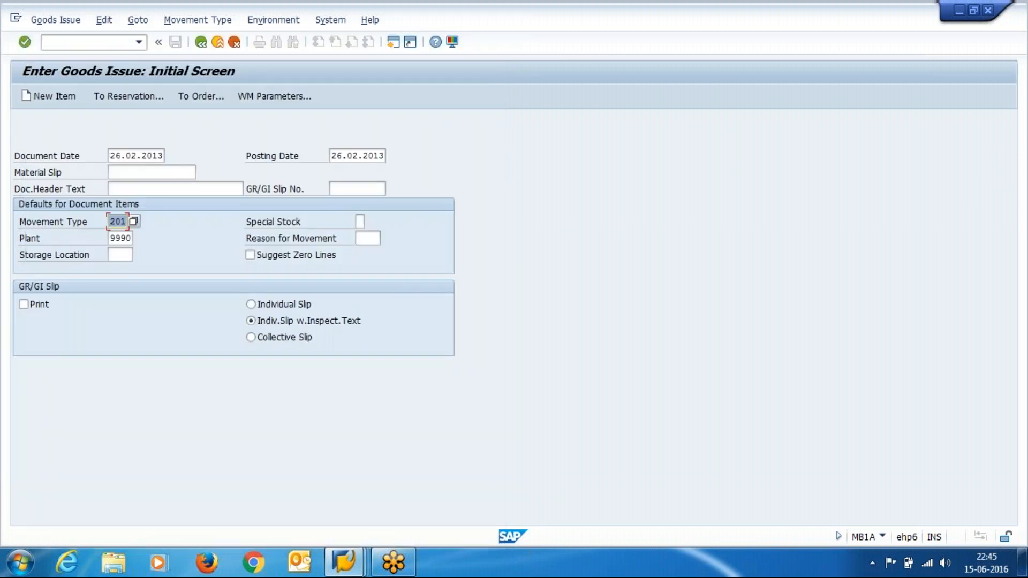
{"action": "key", "text": "Return"}
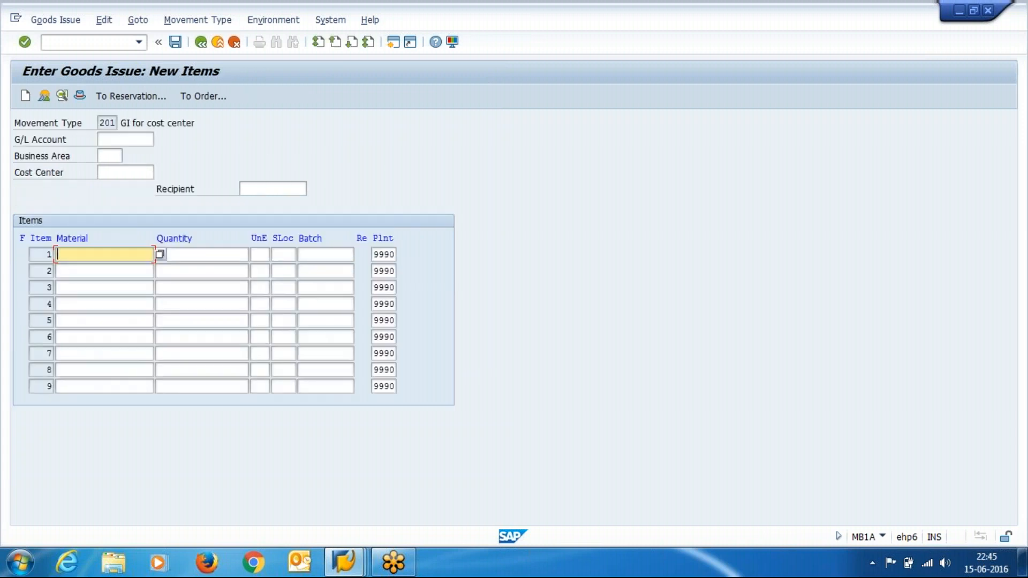
Try to enter goods issue item 1 with material 90000094, quantity 1 and storage location RM01, without a cost center
{"action": "key", "text": "BackSpace"}
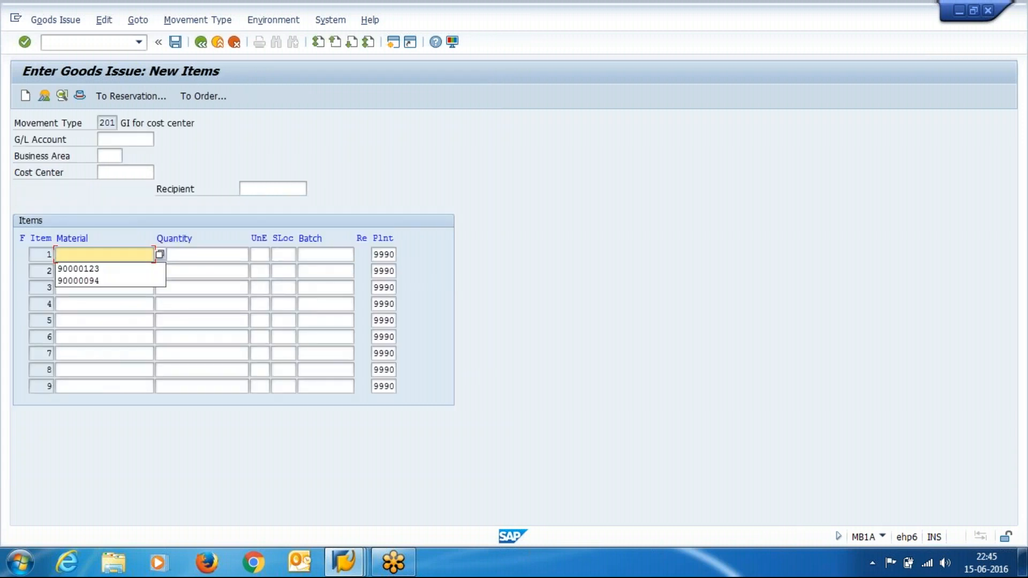
{"action": "key", "text": "Down"}
{"action": "key", "text": "Down"}
{"action": "key", "text": "Return"}
{"action": "key", "text": "Tab"}
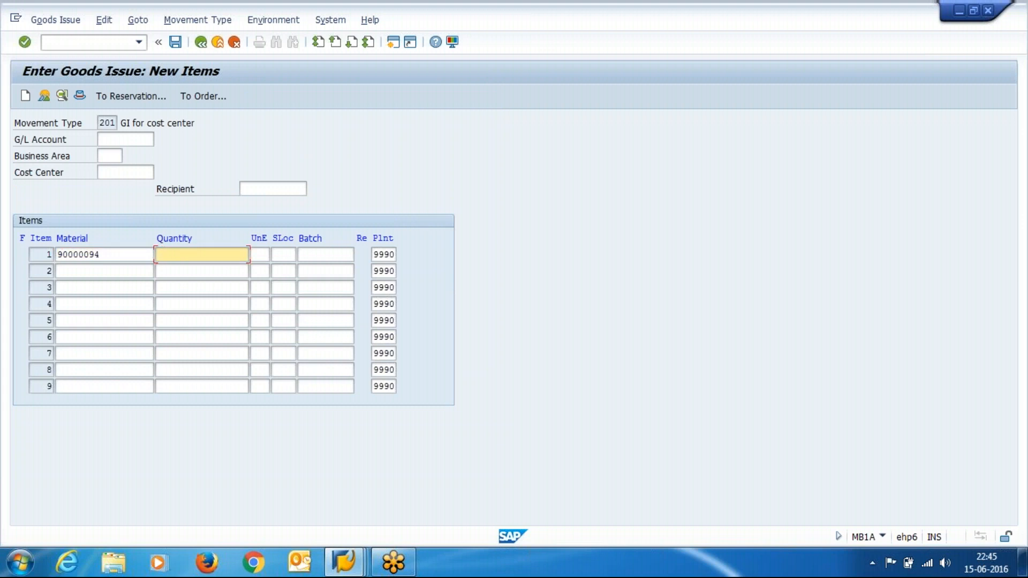
{"action": "type", "text": "1"}
{"action": "key", "text": "Tab"}
{"action": "key", "text": "Tab"}
{"action": "key", "text": "BackSpace"}
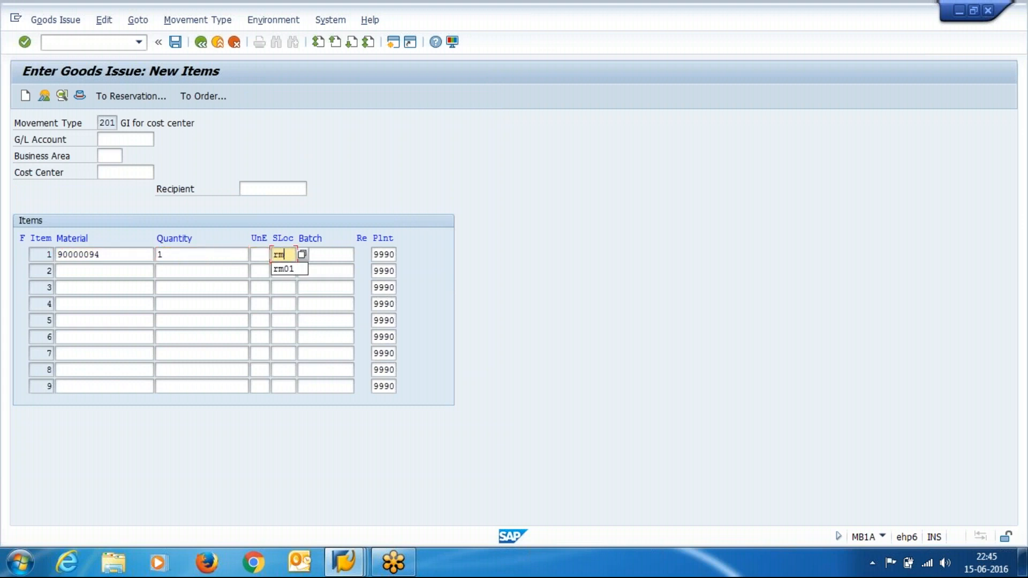
{"action": "key", "text": "Down"}
{"action": "key", "text": "Return"}
{"action": "key", "text": "Return"}
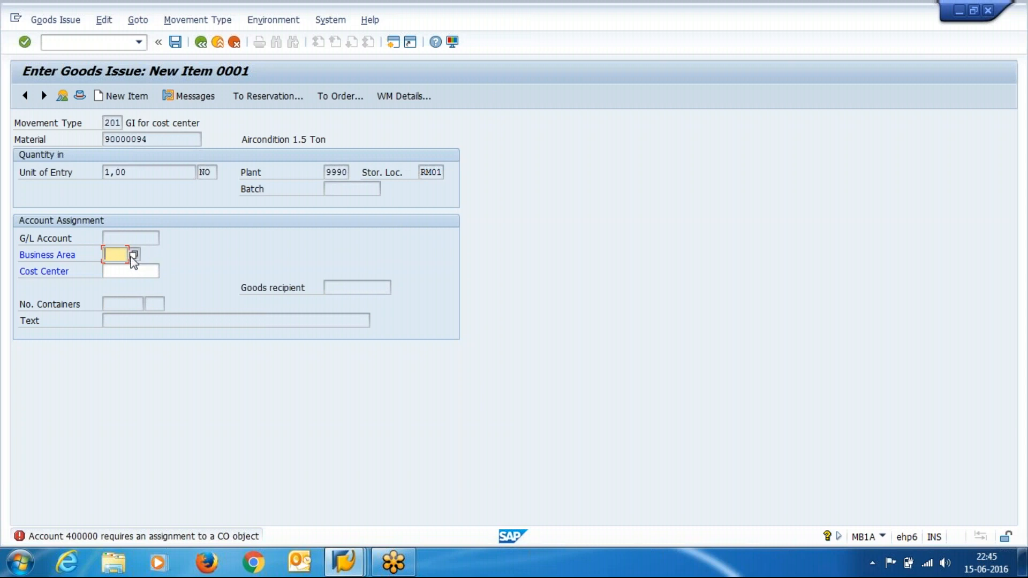
Check the available business areas and look up the cost center in the account assignment of the earlier 201 warehouse posting for material 90000094
{"action": "left_click", "coordinate": [133, 255]}
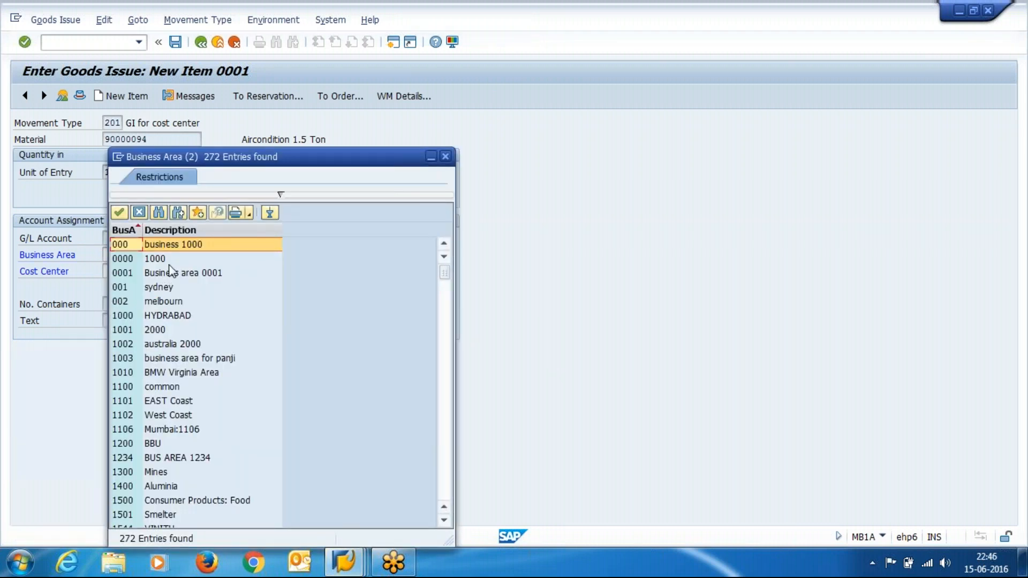
{"action": "key", "text": "Escape"}
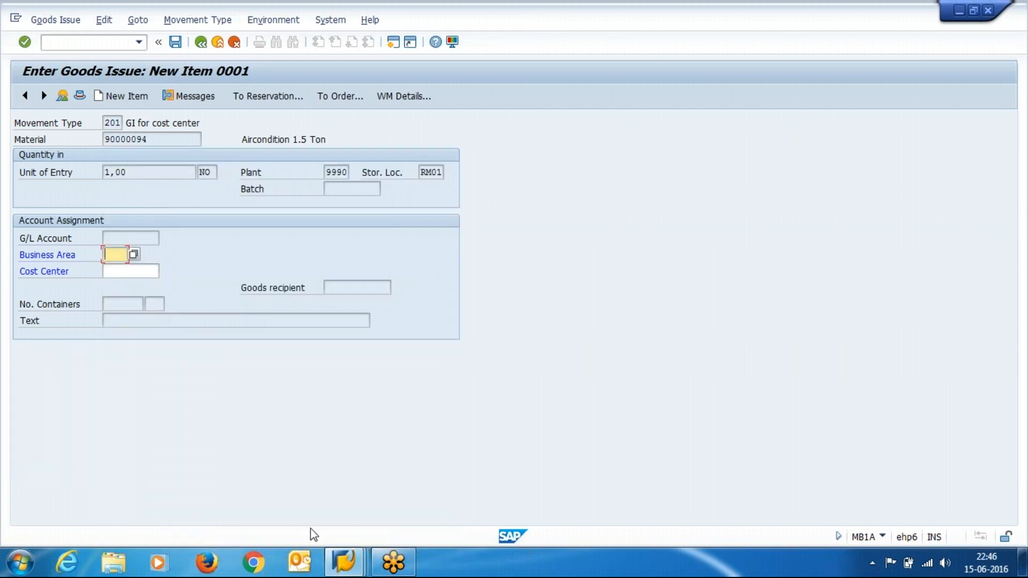
{"action": "mouse_move", "coordinate": [344, 562]}
{"action": "left_click", "coordinate": [314, 508]}
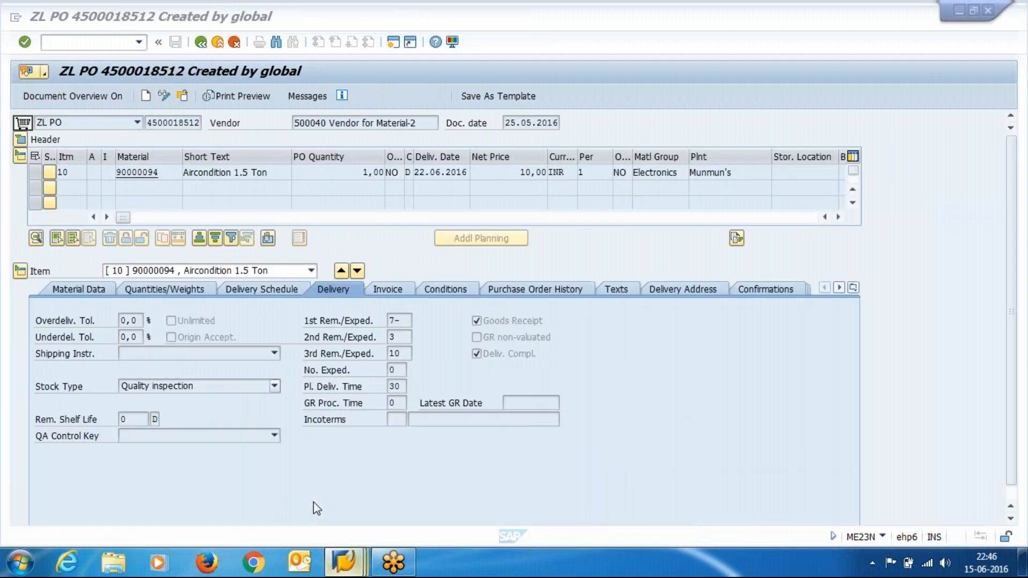
{"action": "key", "text": "alt+Tab"}
{"action": "key", "text": "F3"}
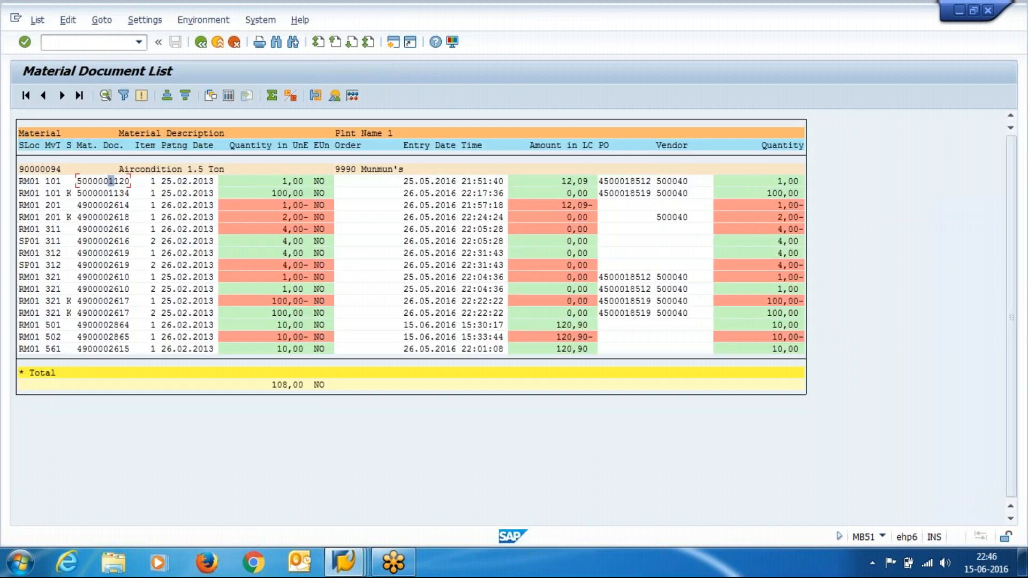
{"action": "double_click", "coordinate": [112, 205]}
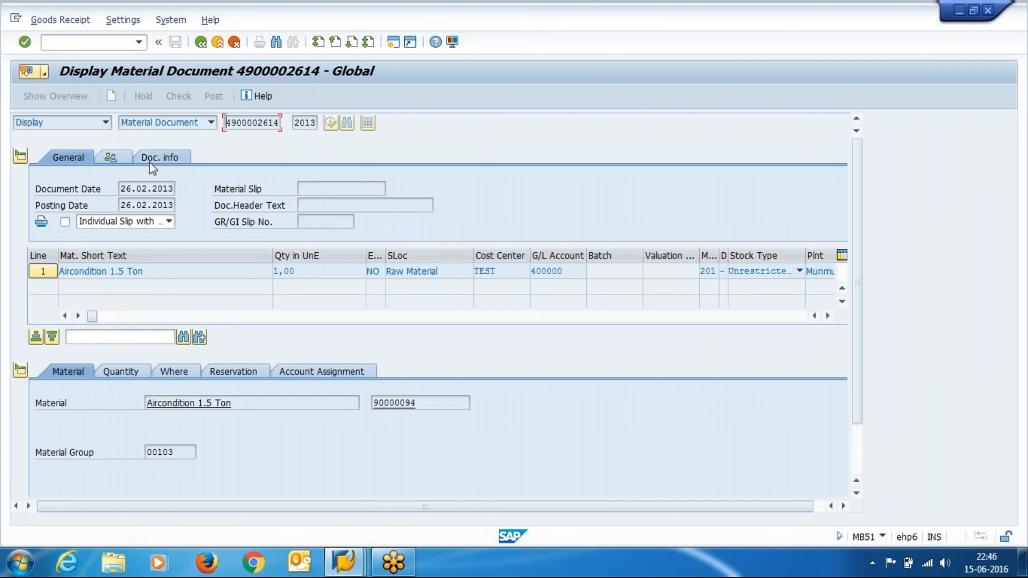
{"action": "left_click", "coordinate": [321, 373]}
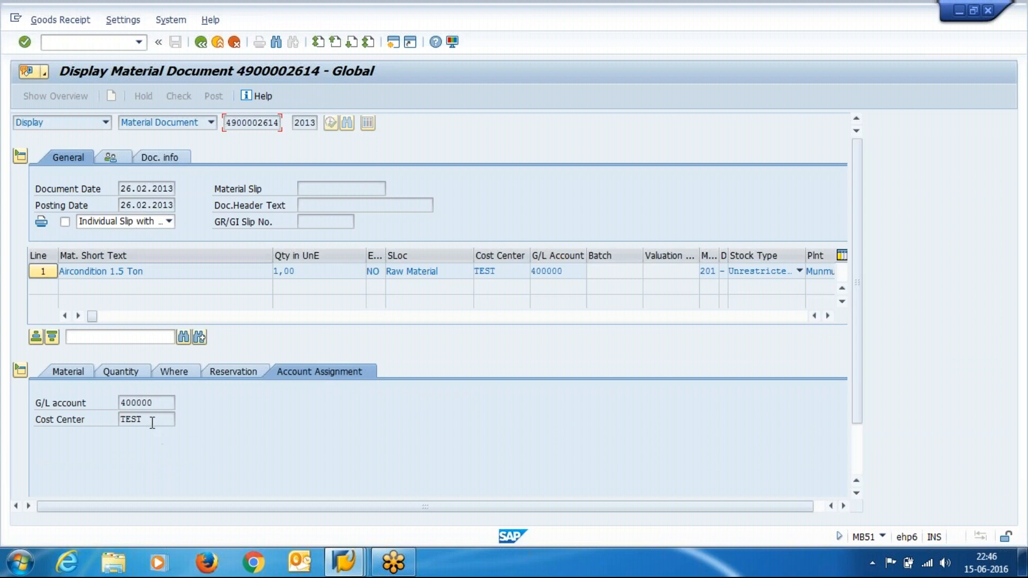
{"action": "left_click_drag", "start_coordinate": [153, 423], "coordinate": [104, 427]}
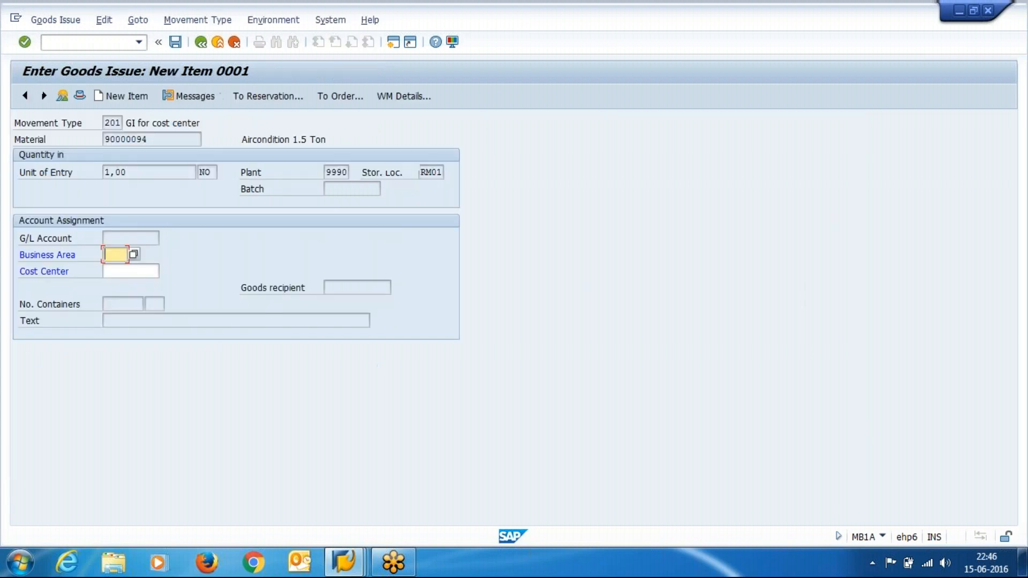
Restart the 201 goods issue with document date and posting date 26.02.2013, and proceed to the new items
{"action": "key", "text": "F3"}
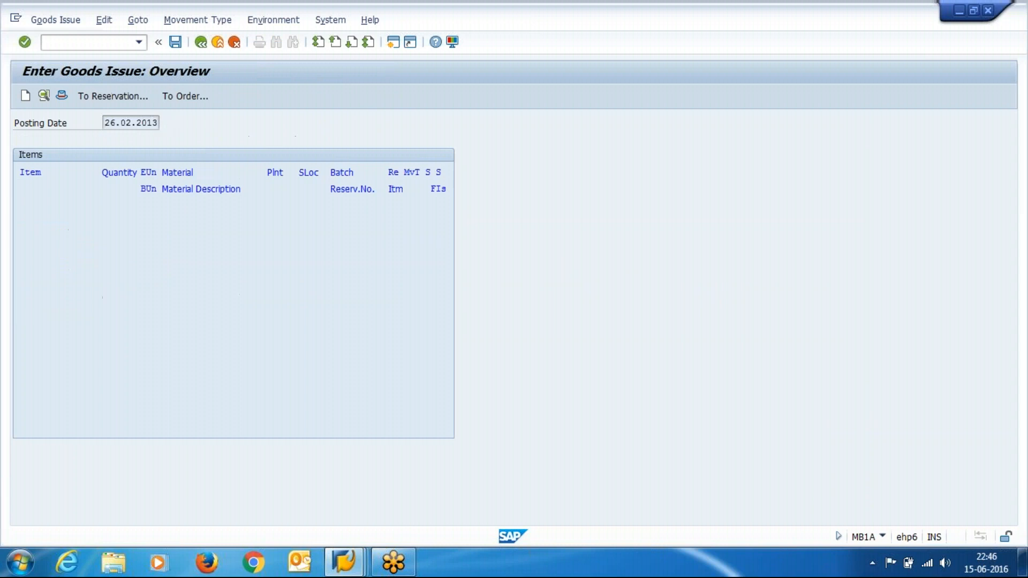
{"action": "key", "text": "F3"}
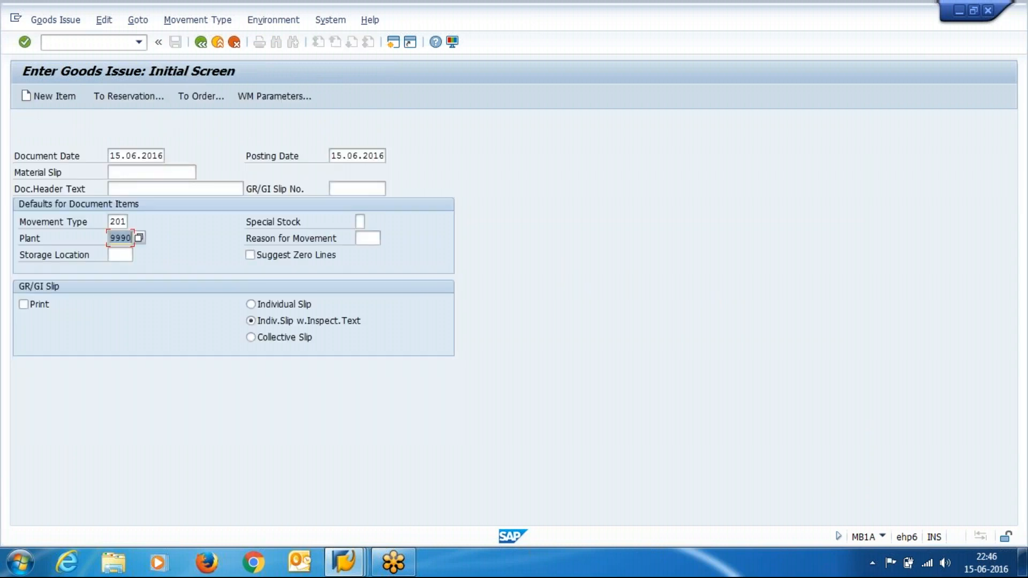
{"action": "left_click", "coordinate": [176, 188]}
{"action": "left_click", "coordinate": [136, 155]}
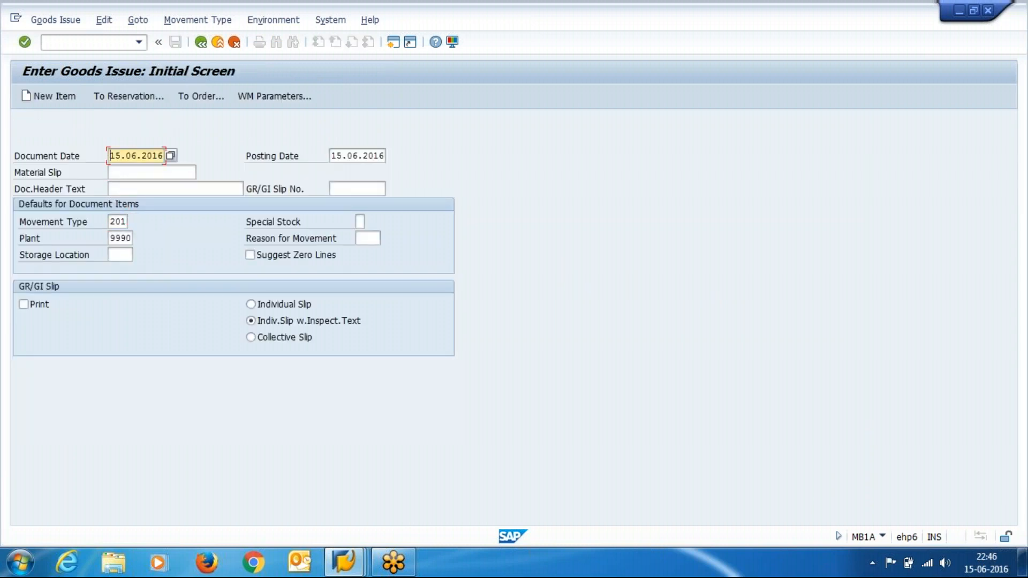
{"action": "key", "text": "shift+End"}
{"action": "key", "text": "Delete"}
{"action": "key", "text": "Return"}
{"action": "key", "text": "Tab"}
{"action": "key", "text": "Delete"}
{"action": "key", "text": "Return"}
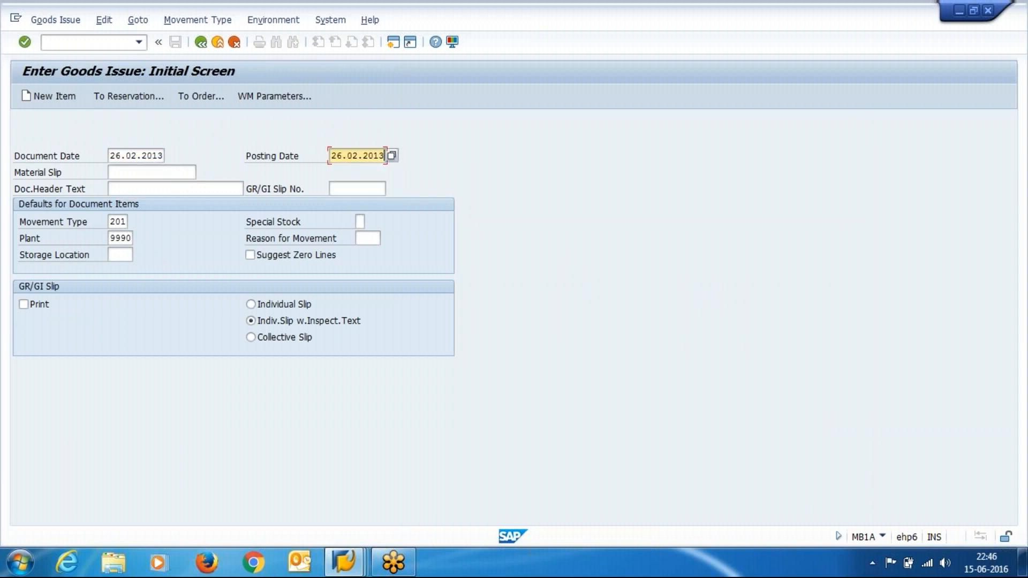
{"action": "key", "text": "Return"}
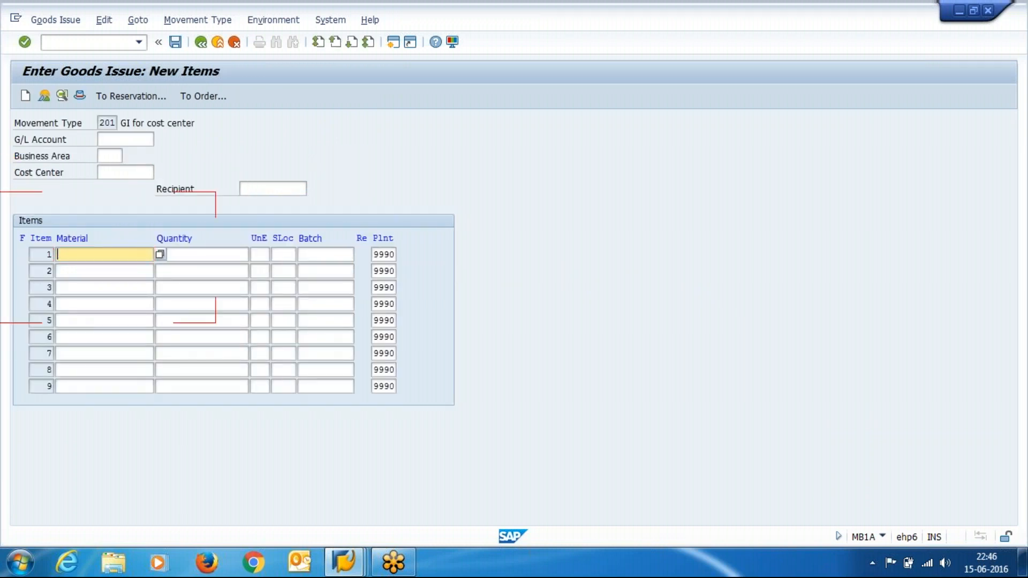
Assign the goods issue to cost center TEST and continue to the item entry
{"action": "left_click", "coordinate": [140, 176]}
{"action": "type", "text": "TEST"}
{"action": "key", "text": "Return"}
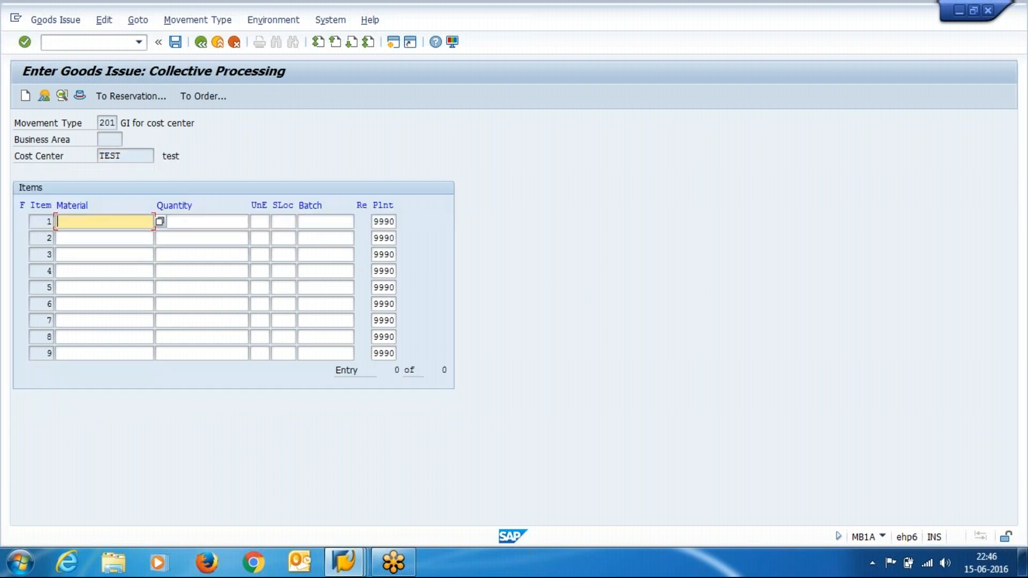
Enter goods issue item 1 with material 90000094, quantity 1 and storage location RM01
{"action": "key", "text": "Delete"}
{"action": "key", "text": "Down"}
{"action": "key", "text": "Tab"}
{"action": "key", "text": "Delete"}
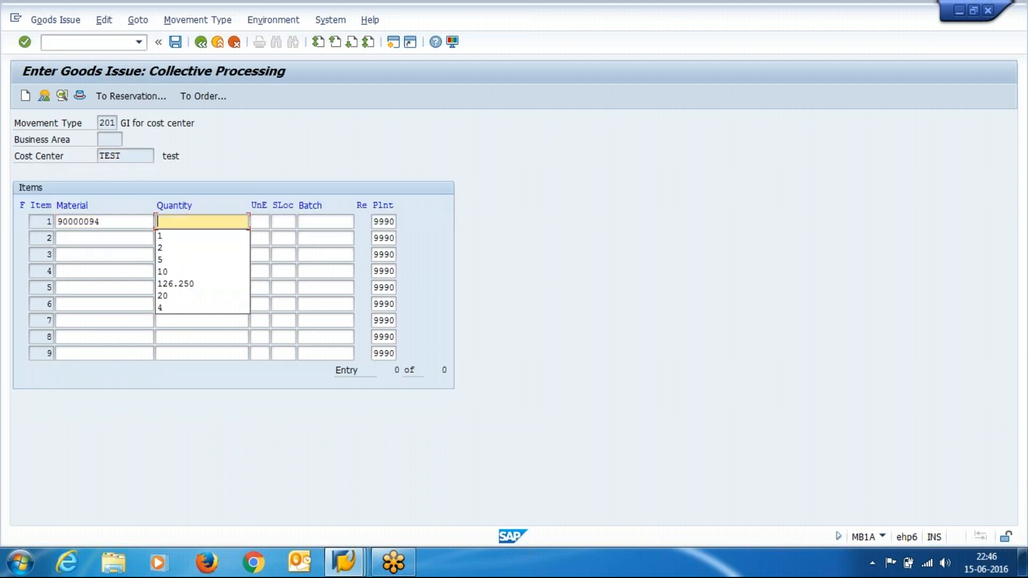
{"action": "key", "text": "Down"}
{"action": "key", "text": "Tab"}
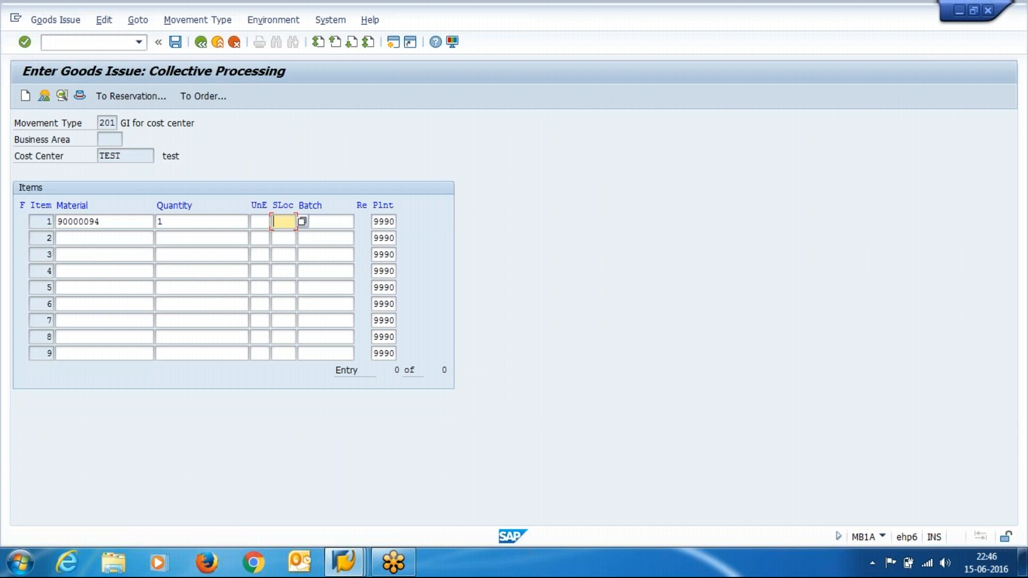
{"action": "key", "text": "Delete"}
{"action": "key", "text": "Down"}
{"action": "key", "text": "Return"}
{"action": "key", "text": "Return"}
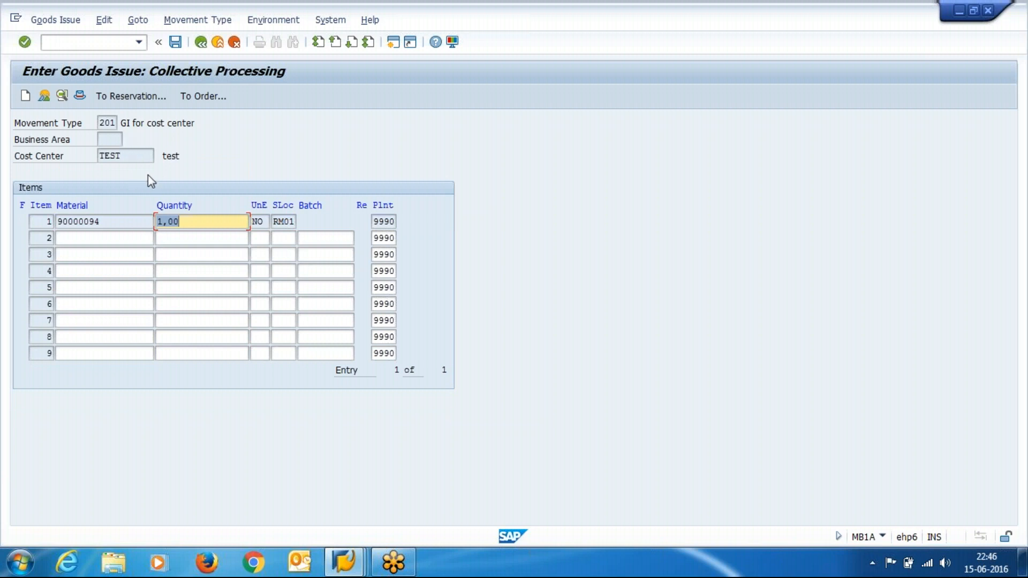
{"action": "left_click", "coordinate": [195, 221]}
{"action": "left_click", "coordinate": [279, 221]}
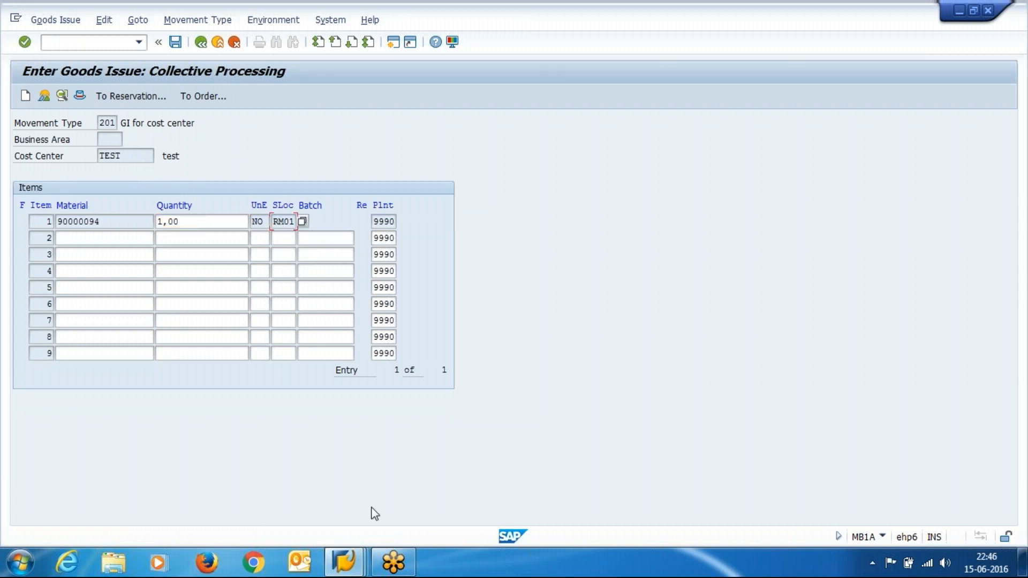
Check the unrestricted stock of material 90000094 in storage location RM01 in the stock overview, and return to the goods issue
{"action": "left_click", "coordinate": [346, 562]}
{"action": "left_click", "coordinate": [535, 483]}
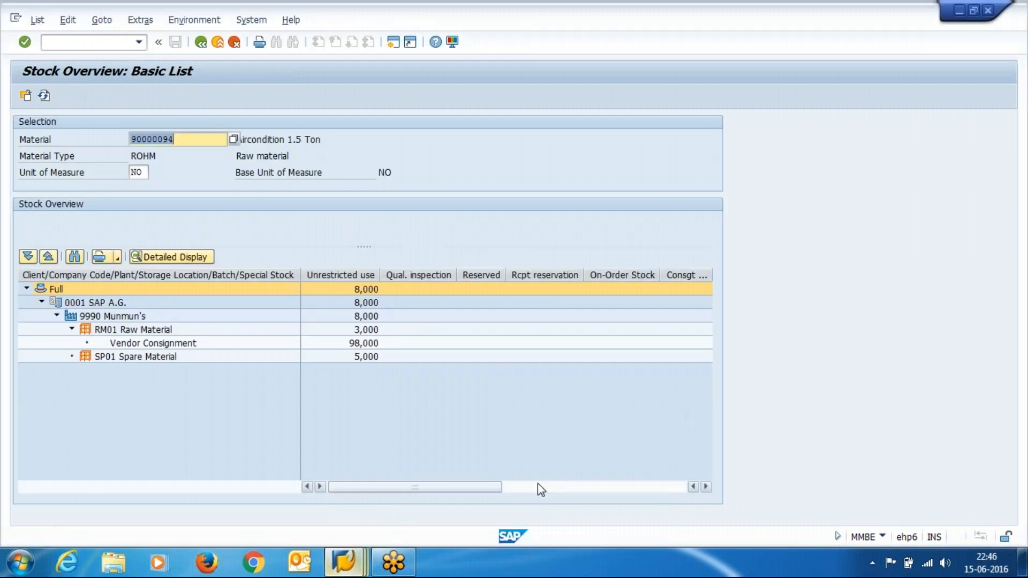
{"action": "left_click", "coordinate": [370, 331]}
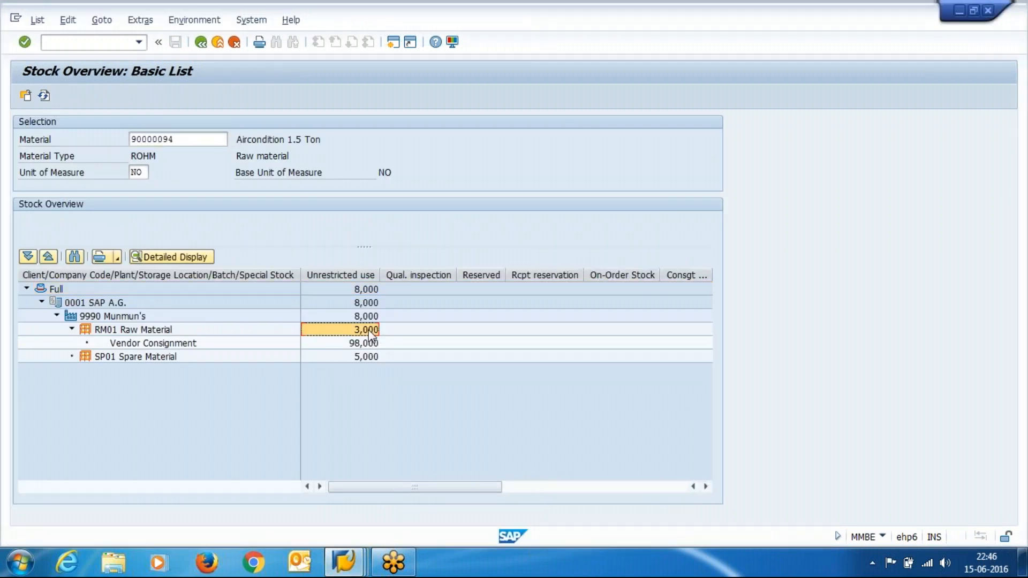
{"action": "key", "text": "alt+Tab"}
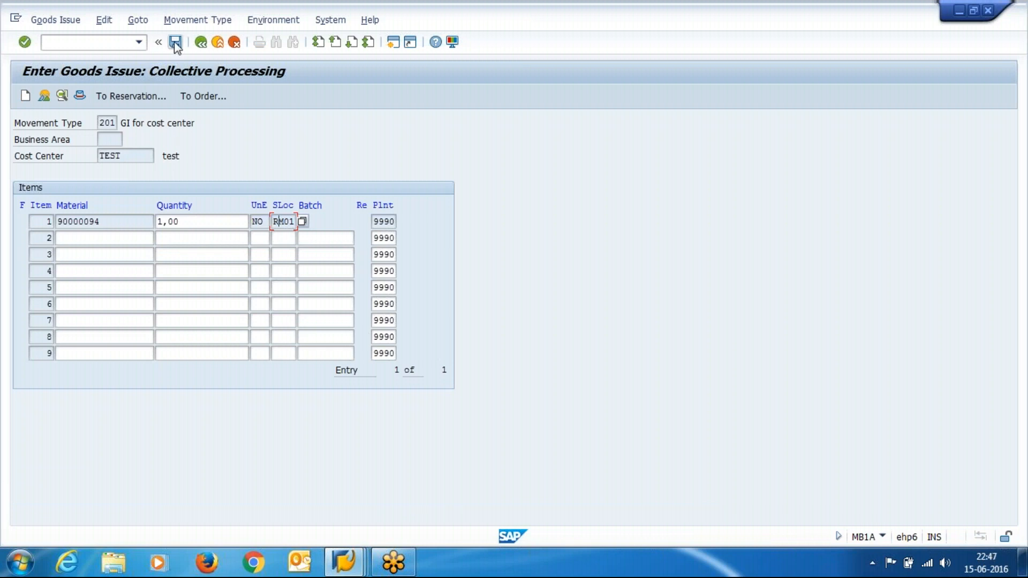
Post the goods issue, and refresh the stock overview to check the RM01 unrestricted stock of material 90000094
{"action": "left_click", "coordinate": [175, 43]}
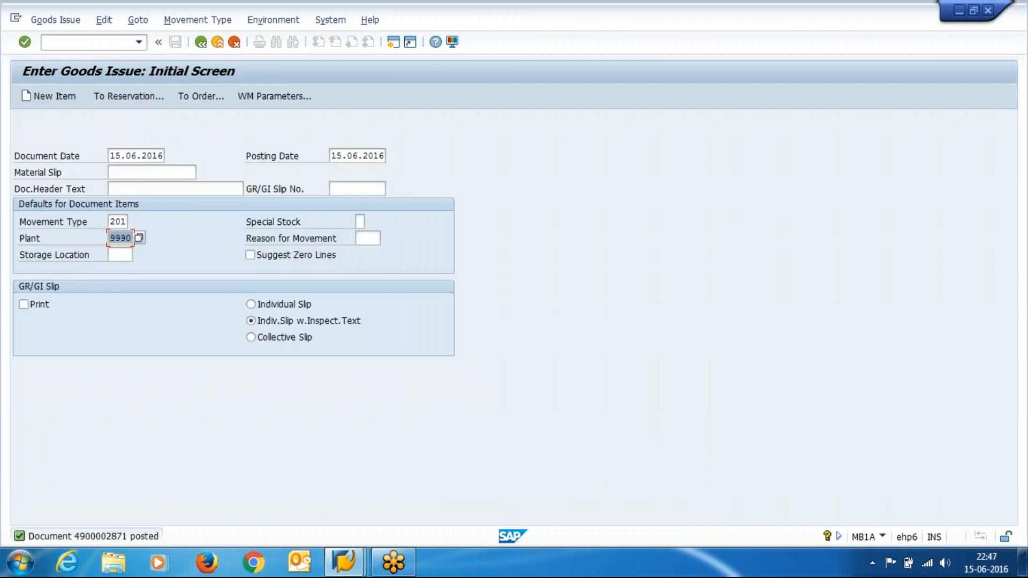
{"action": "key", "text": "alt+Tab"}
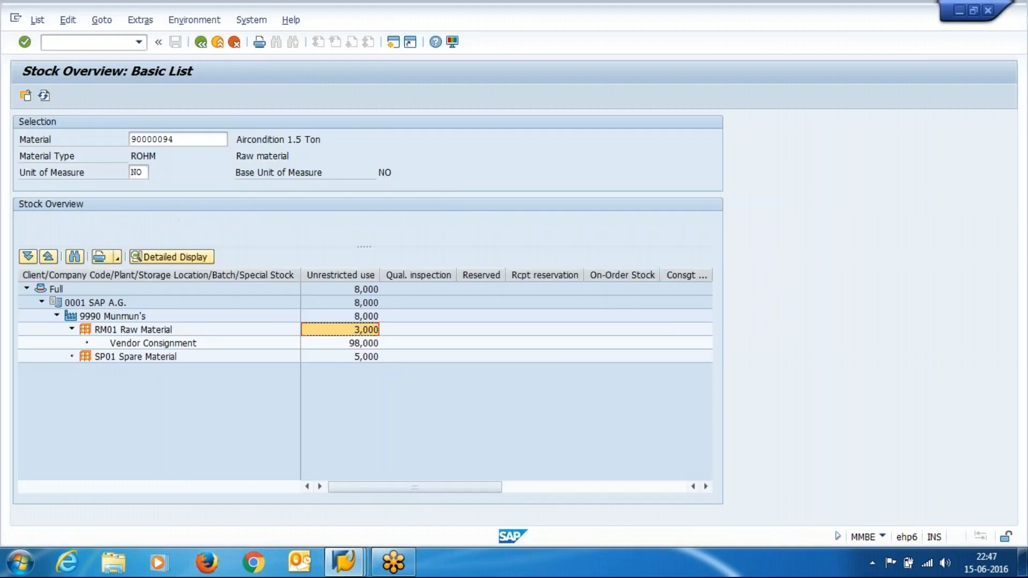
{"action": "left_click", "coordinate": [45, 96]}
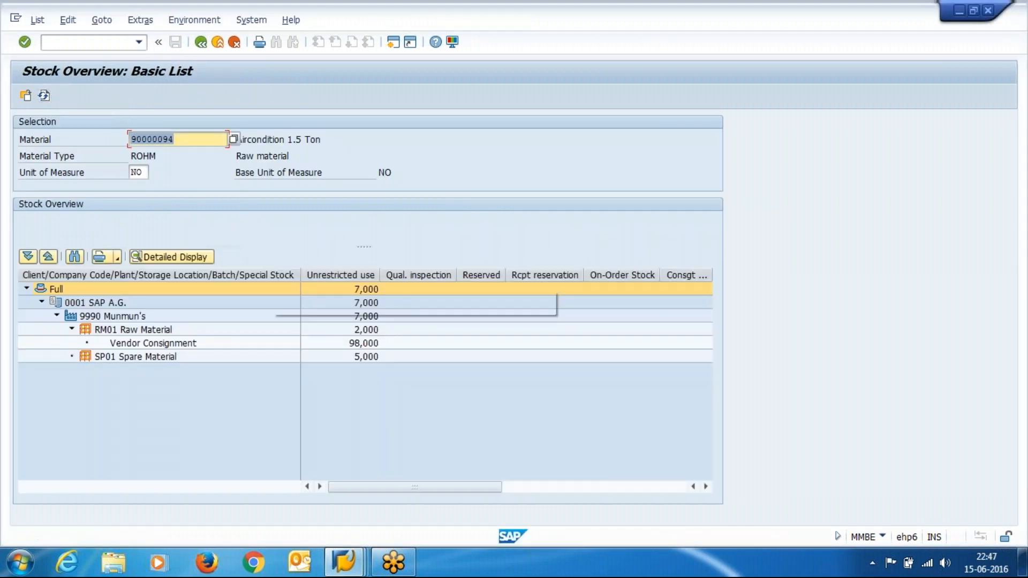
{"action": "left_click", "coordinate": [368, 333]}
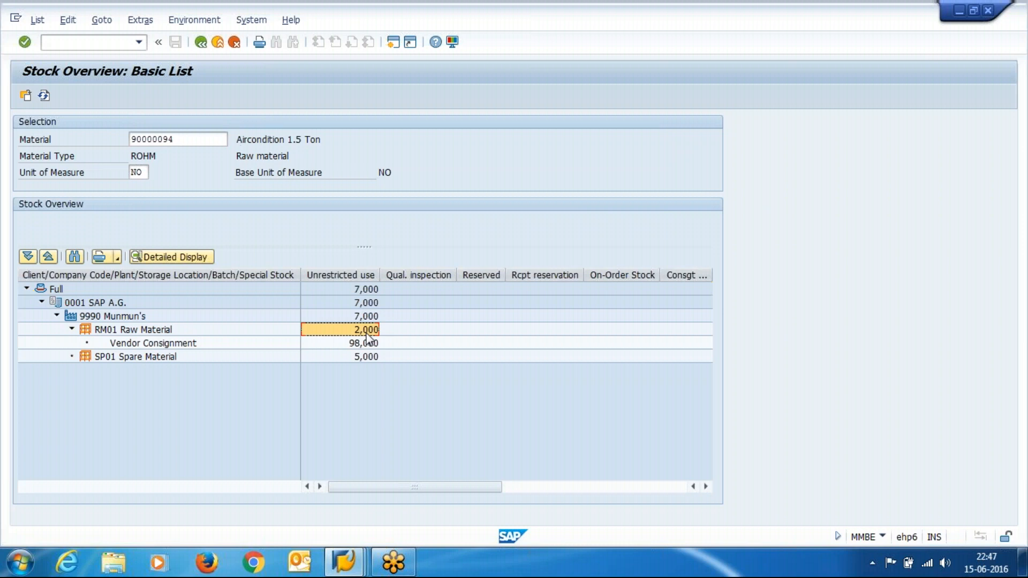
Look through the available goods issue movement types, and close the list without changing movement type 201
{"action": "key", "text": "alt+Tab"}
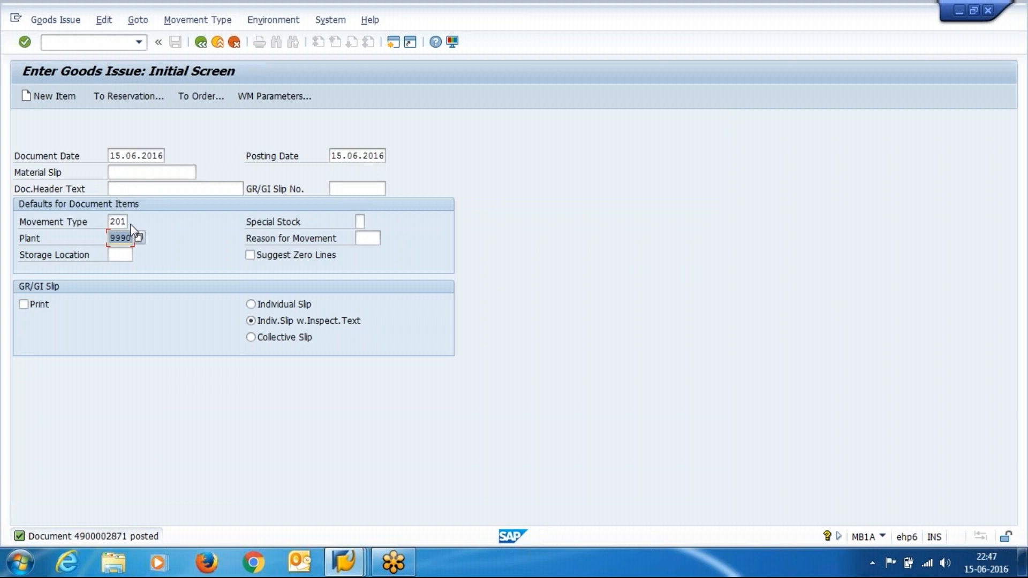
{"action": "left_click", "coordinate": [118, 221]}
{"action": "key", "text": "F4"}
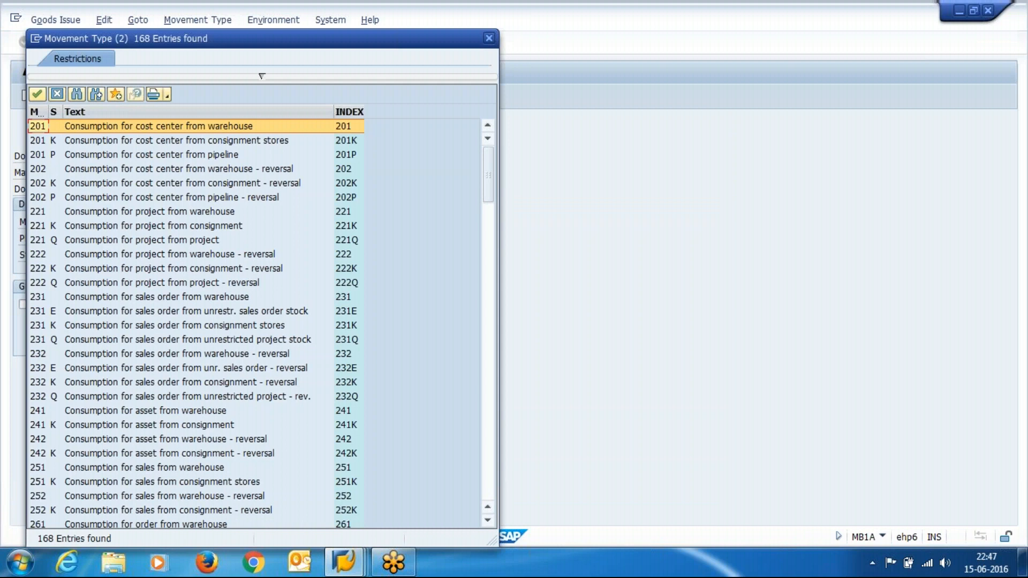
{"action": "left_click", "coordinate": [59, 96]}
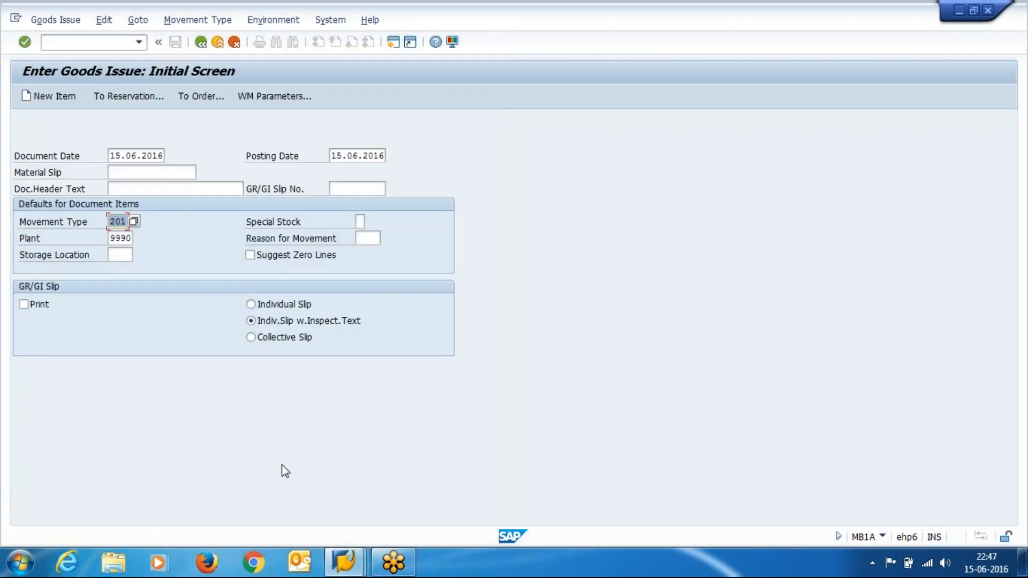
Review the cost center in the account assignment of the earlier 201 material document
{"action": "left_click", "coordinate": [361, 574]}
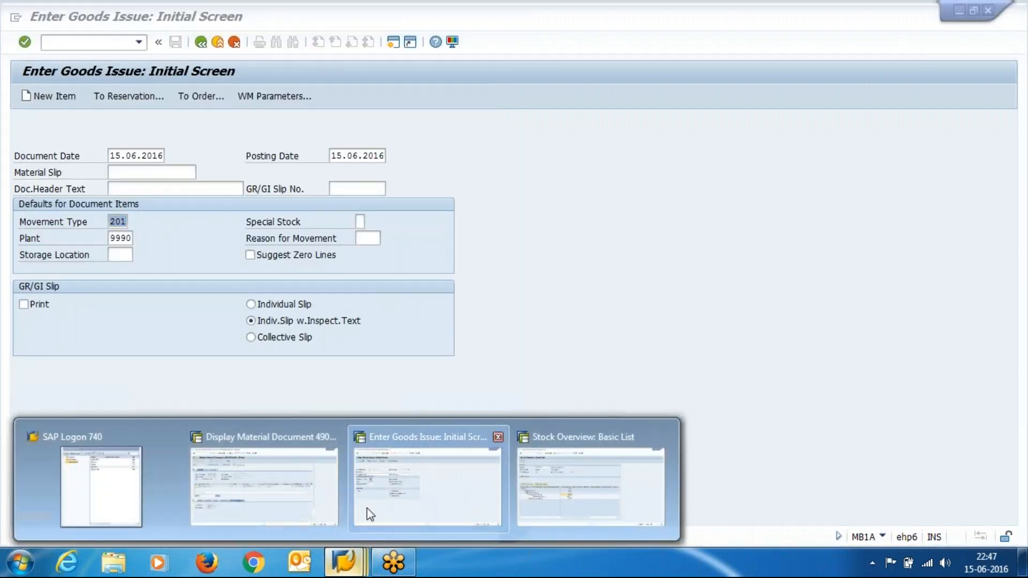
{"action": "left_click", "coordinate": [306, 494]}
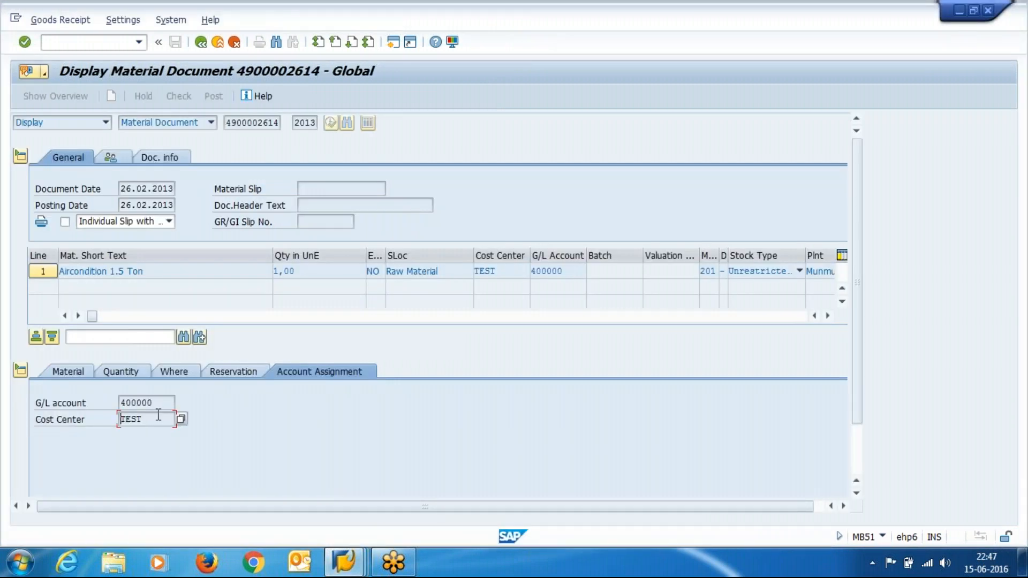
{"action": "left_click_drag", "start_coordinate": [157, 417], "coordinate": [121, 418]}
{"action": "left_click", "coordinate": [121, 419]}
{"action": "left_click", "coordinate": [358, 560]}
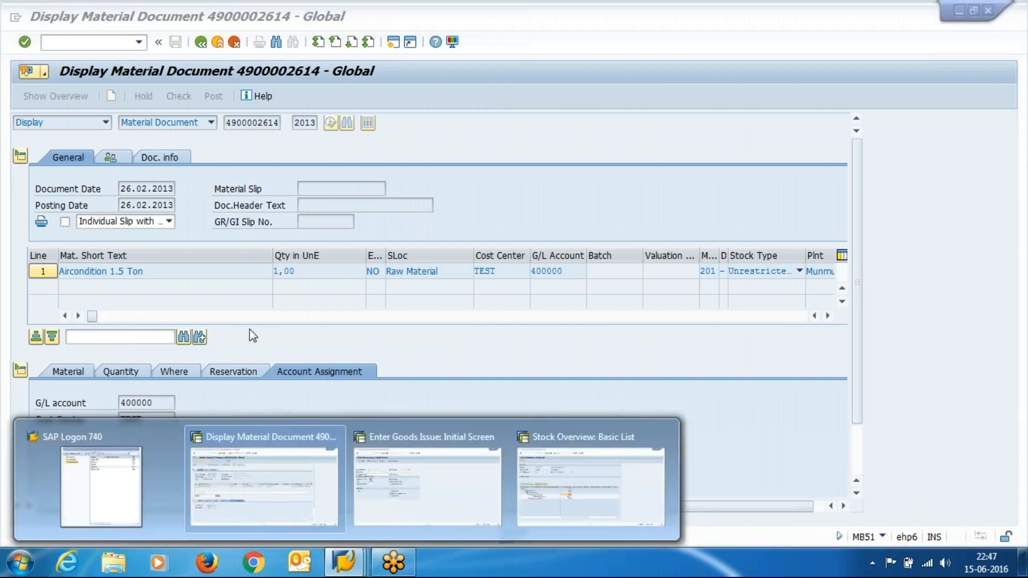
Start the material document list (MB51) in a new session and run it for plant 9990 without a movement type
{"action": "left_click", "coordinate": [123, 41]}
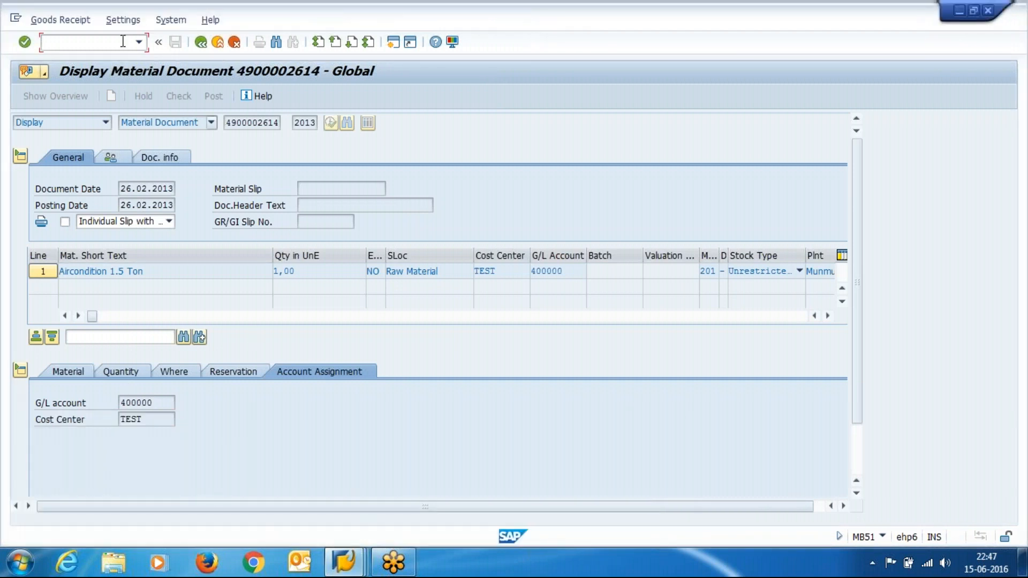
{"action": "type", "text": "/nmb51"}
{"action": "key", "text": "Return"}
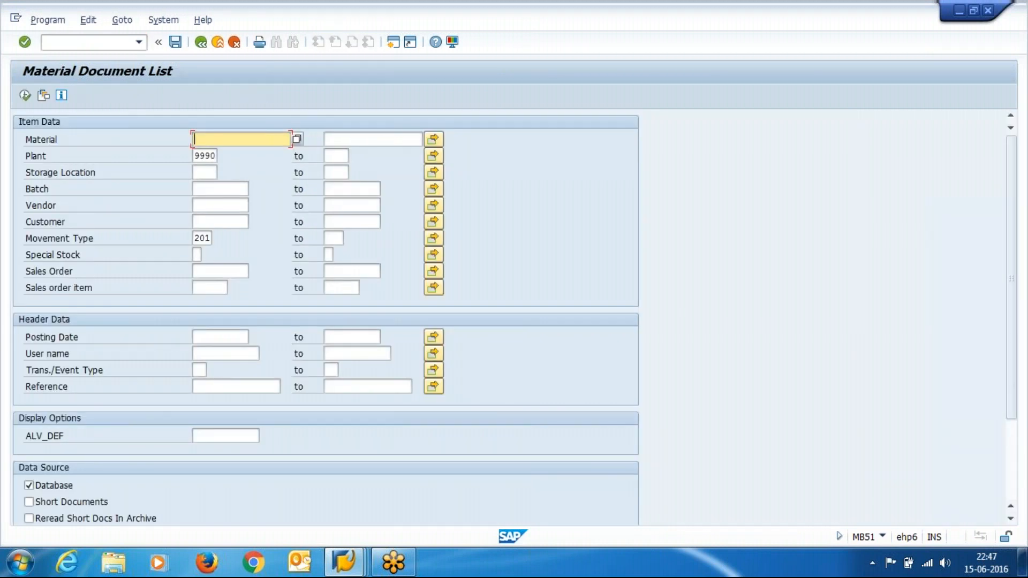
{"action": "left_click", "coordinate": [201, 238]}
{"action": "key", "text": "Delete"}
{"action": "key", "text": "Delete"}
{"action": "key", "text": "BackSpace"}
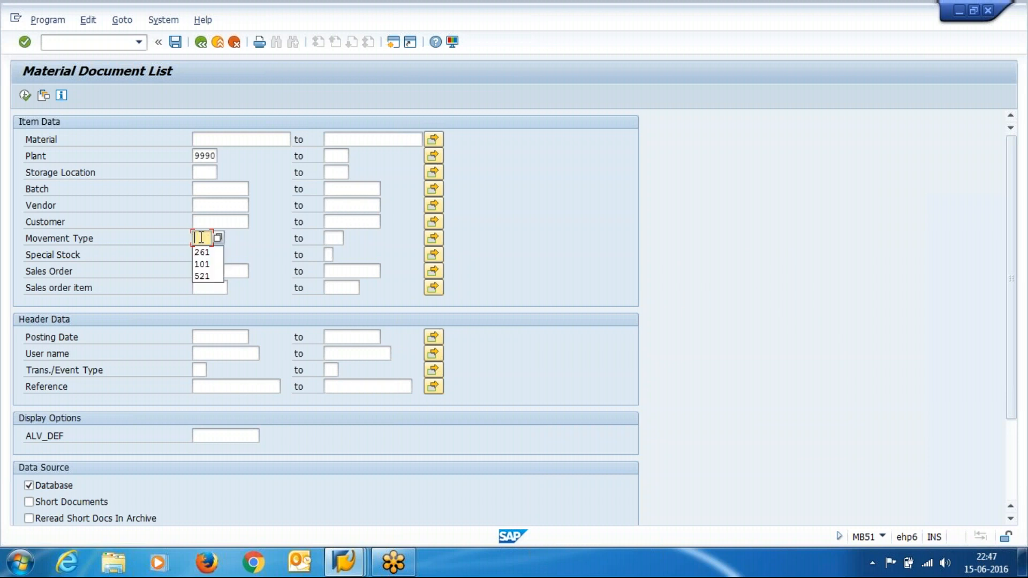
{"action": "key", "text": "Escape"}
{"action": "left_click", "coordinate": [26, 96]}
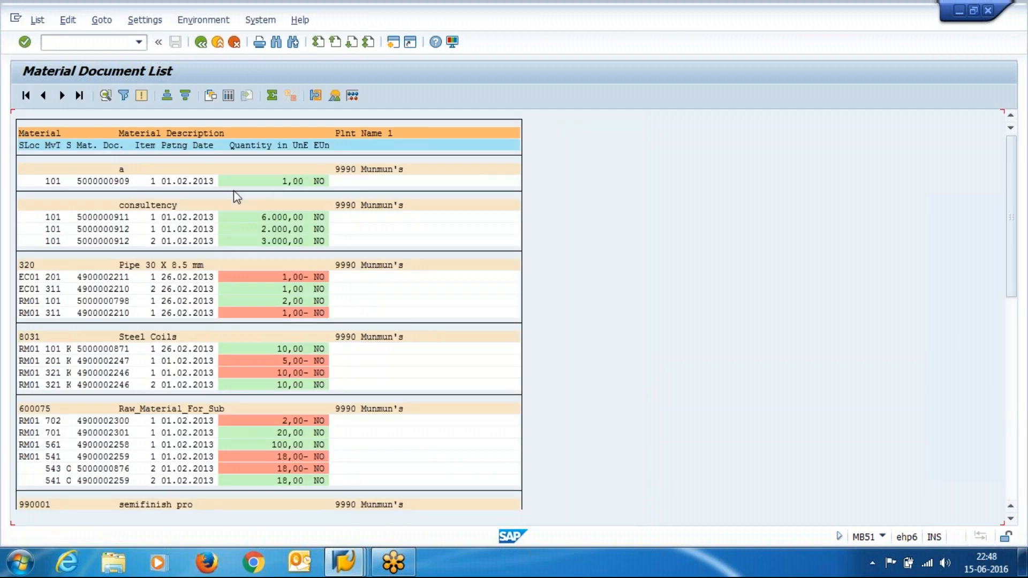
Add the hidden Cost Center field to the item line of the material document list layout
{"action": "left_click", "coordinate": [210, 97]}
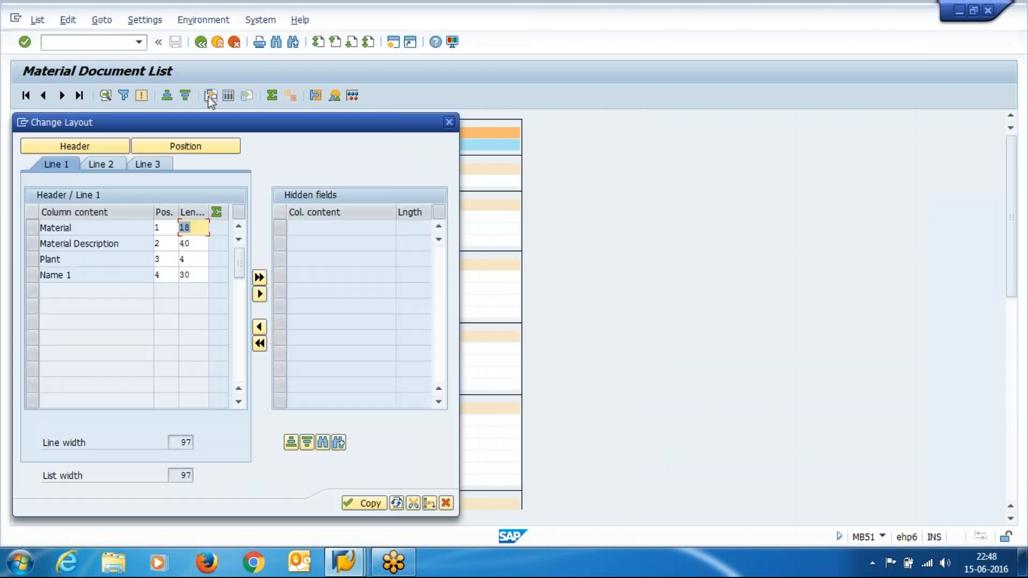
{"action": "left_click", "coordinate": [209, 150]}
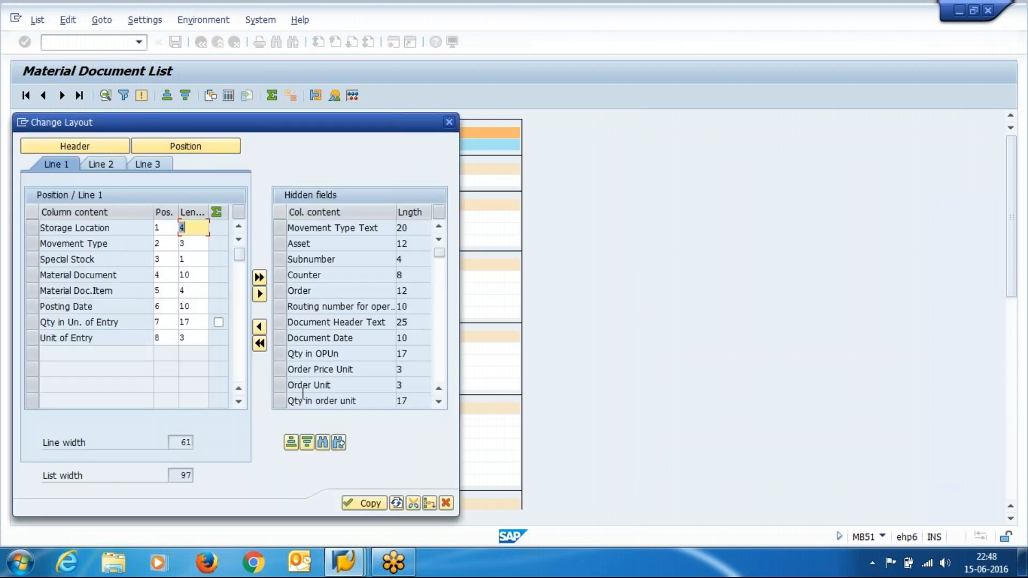
{"action": "left_click", "coordinate": [308, 444]}
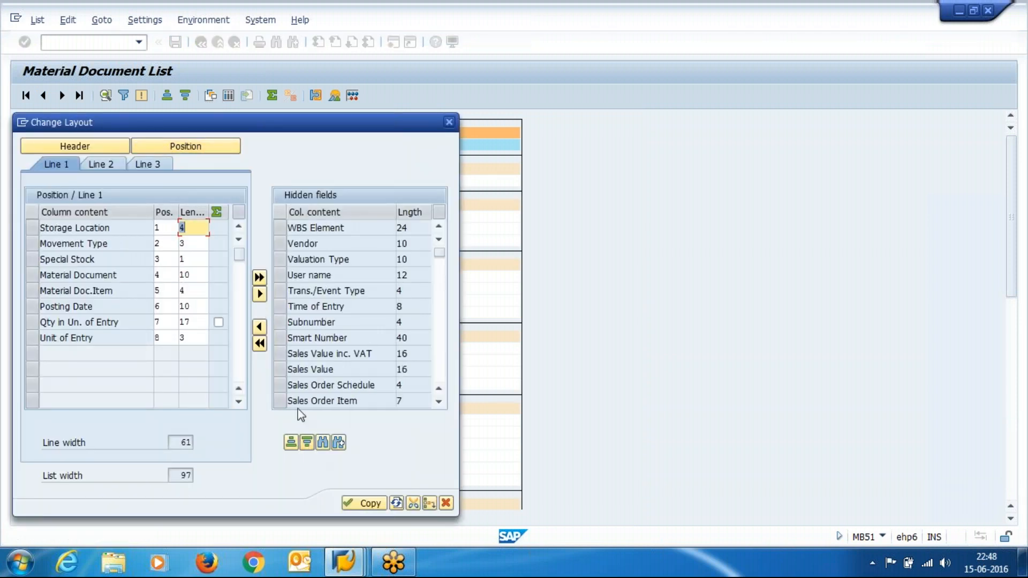
{"action": "left_click", "coordinate": [292, 444]}
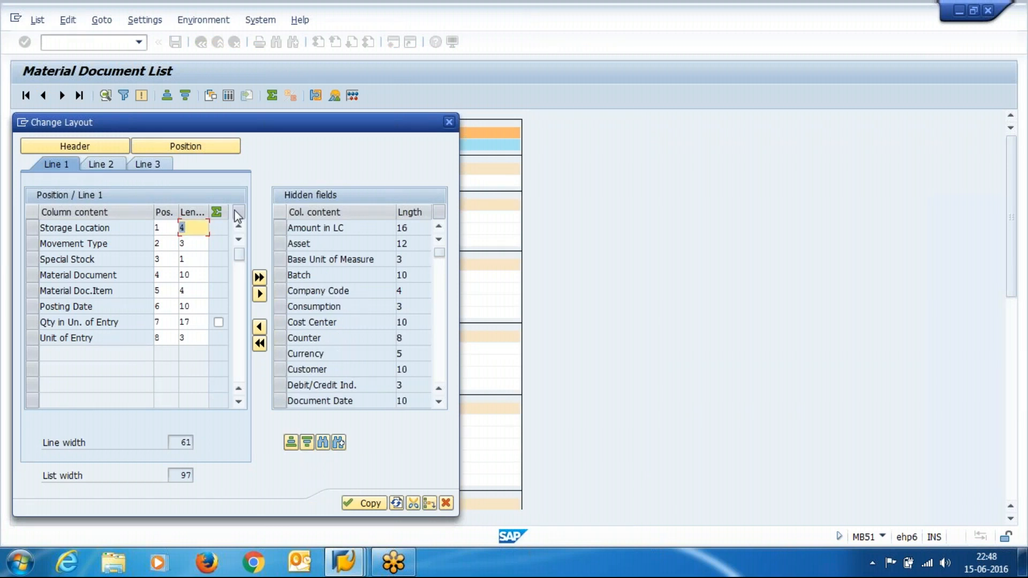
{"action": "left_click", "coordinate": [280, 322]}
{"action": "left_click", "coordinate": [259, 327]}
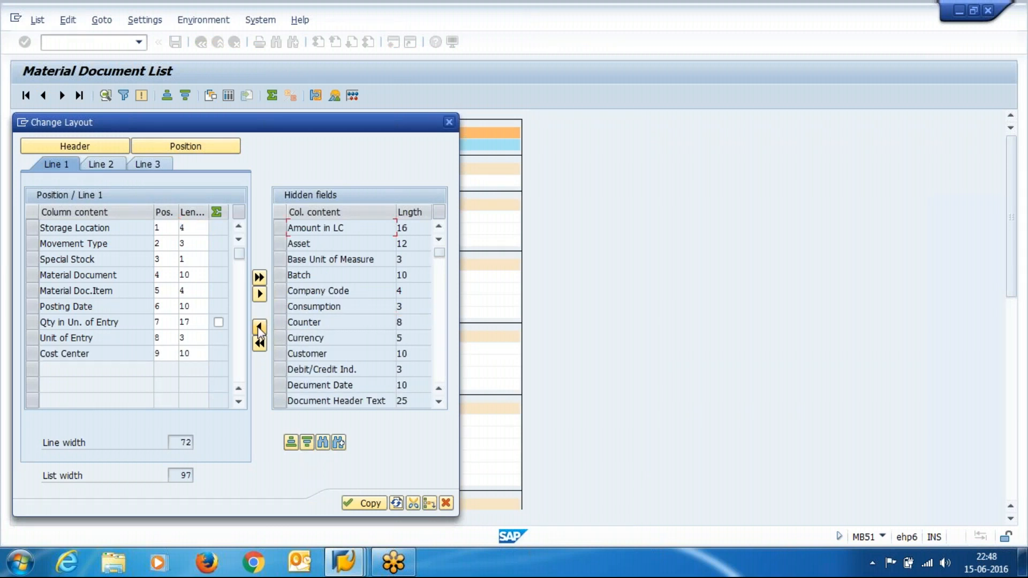
{"action": "left_click", "coordinate": [354, 504]}
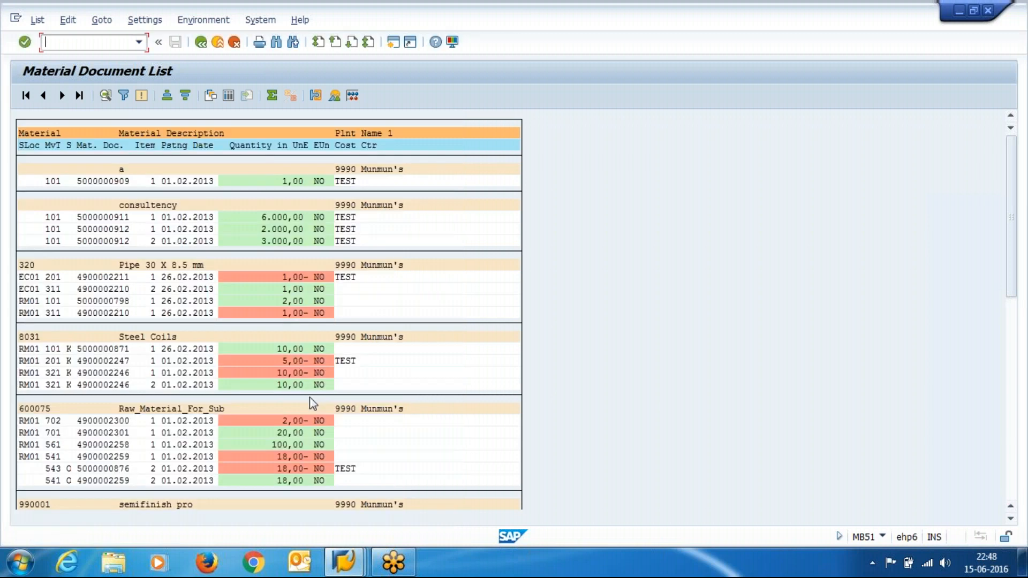
Filter the material document list by cost center TEST
{"action": "left_click", "coordinate": [346, 145]}
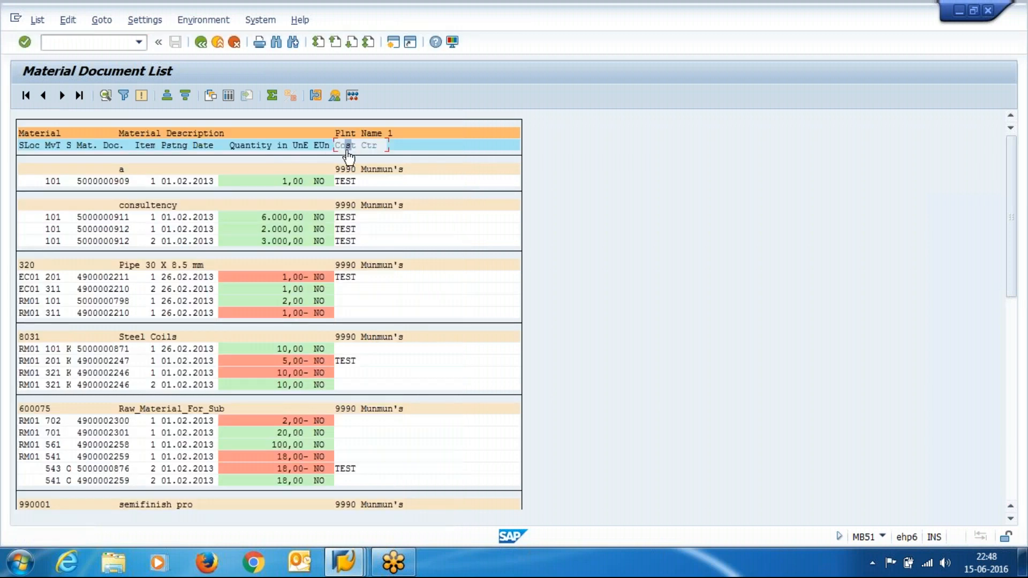
{"action": "left_click", "coordinate": [126, 101]}
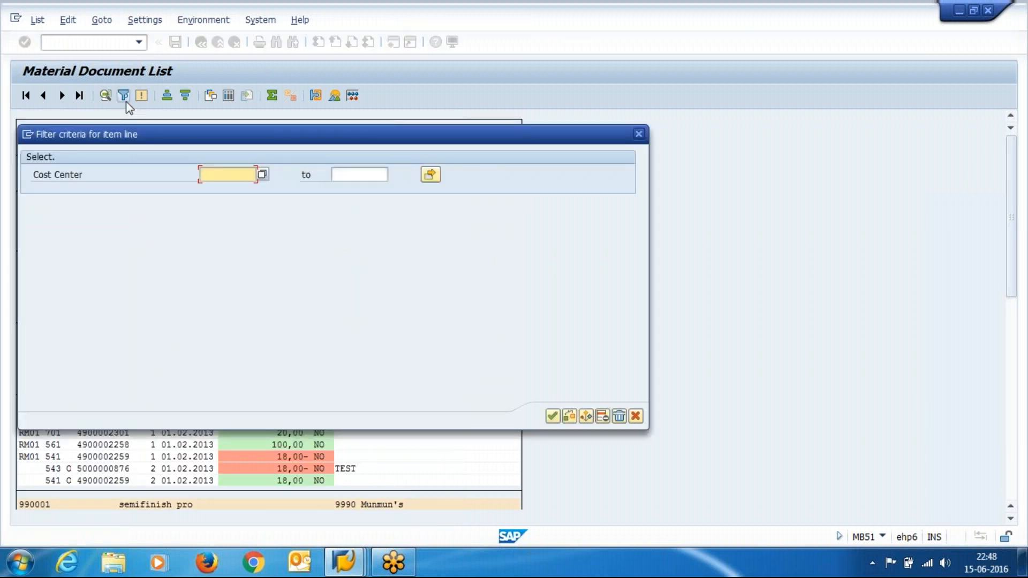
{"action": "type", "text": "test"}
{"action": "key", "text": "Return"}
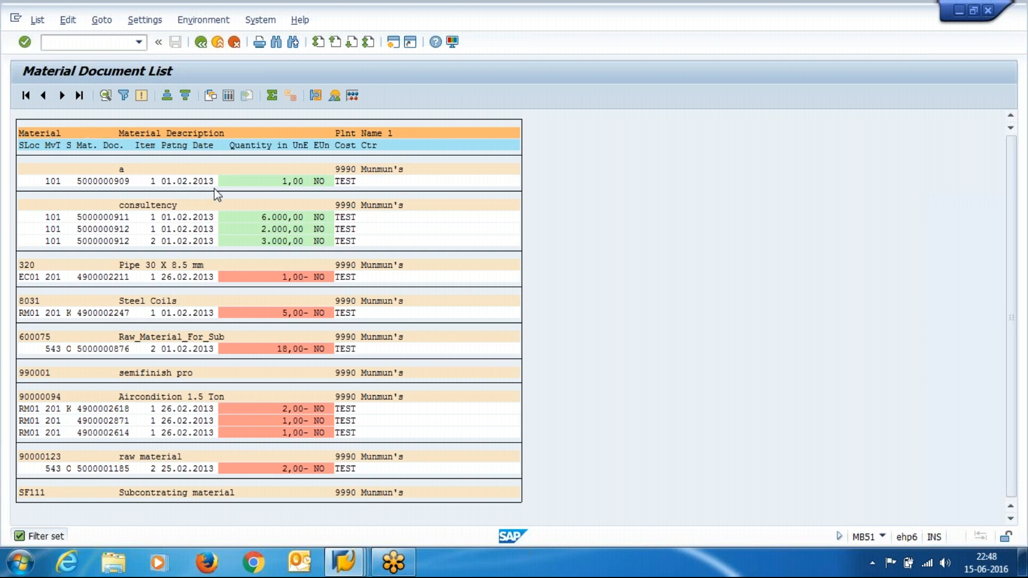
Rerun the material document list for plant 9990 with movement types 201 to 202, and switch the result to the detail list
{"action": "key", "text": "F3"}
{"action": "left_click", "coordinate": [202, 240]}
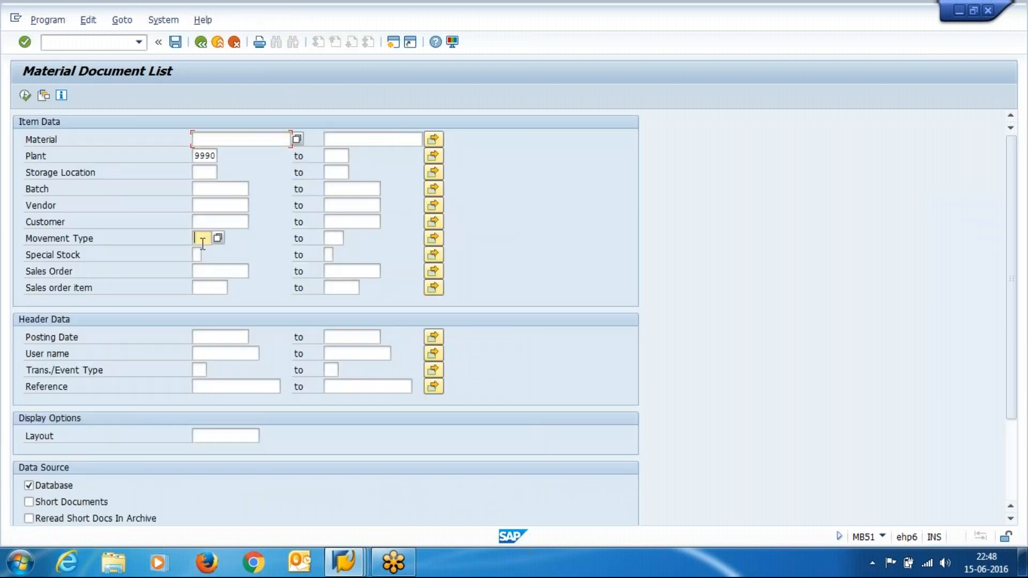
{"action": "type", "text": "28"}
{"action": "type", "text": "1"}
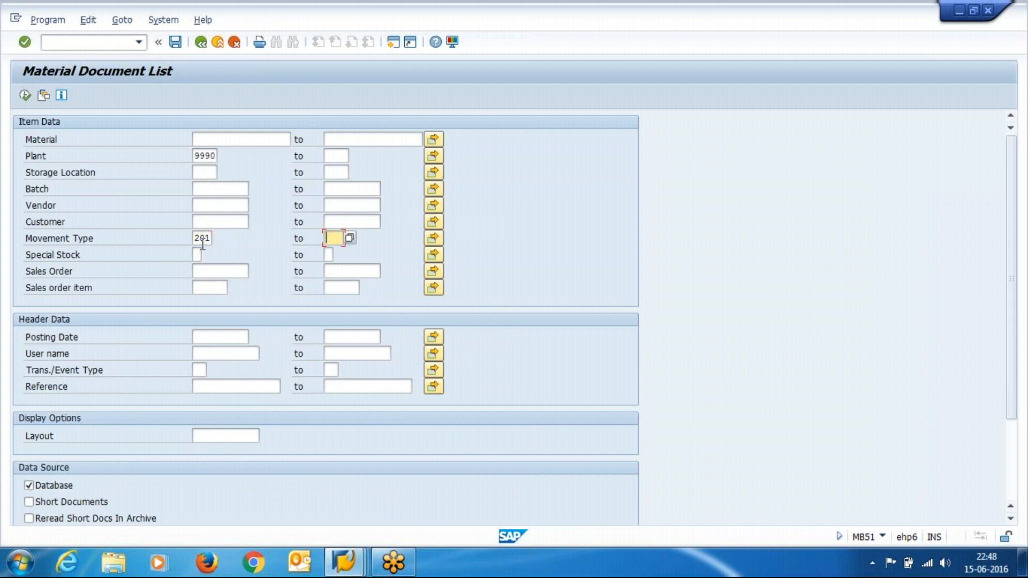
{"action": "type", "text": "202"}
{"action": "left_click", "coordinate": [1011, 493]}
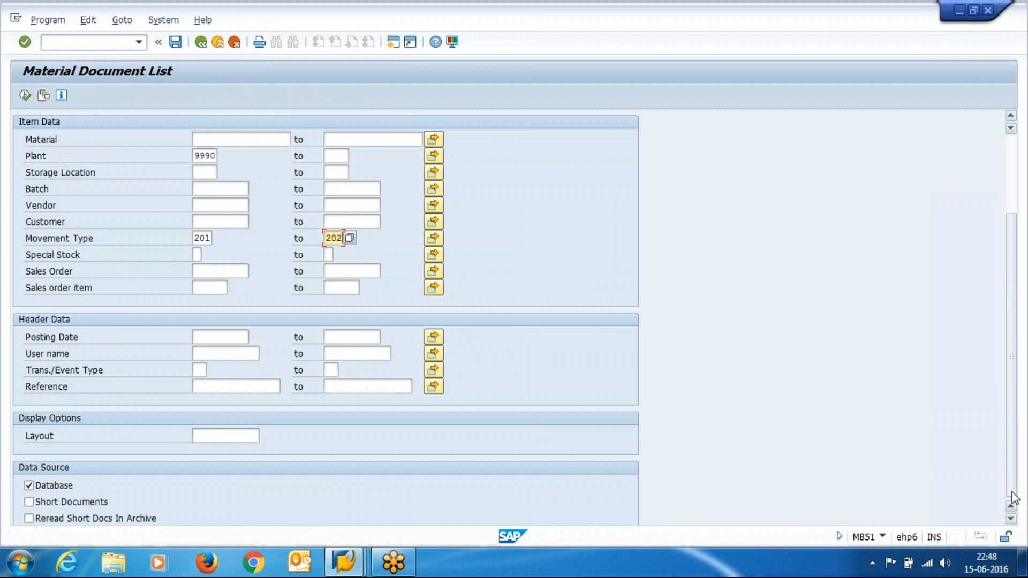
{"action": "left_click", "coordinate": [21, 98]}
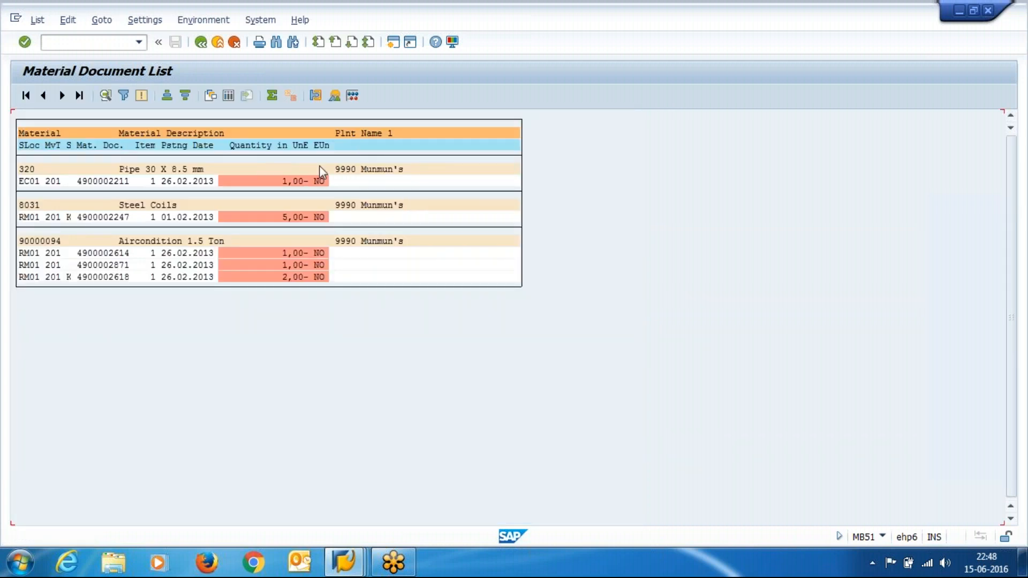
{"action": "left_click", "coordinate": [232, 101]}
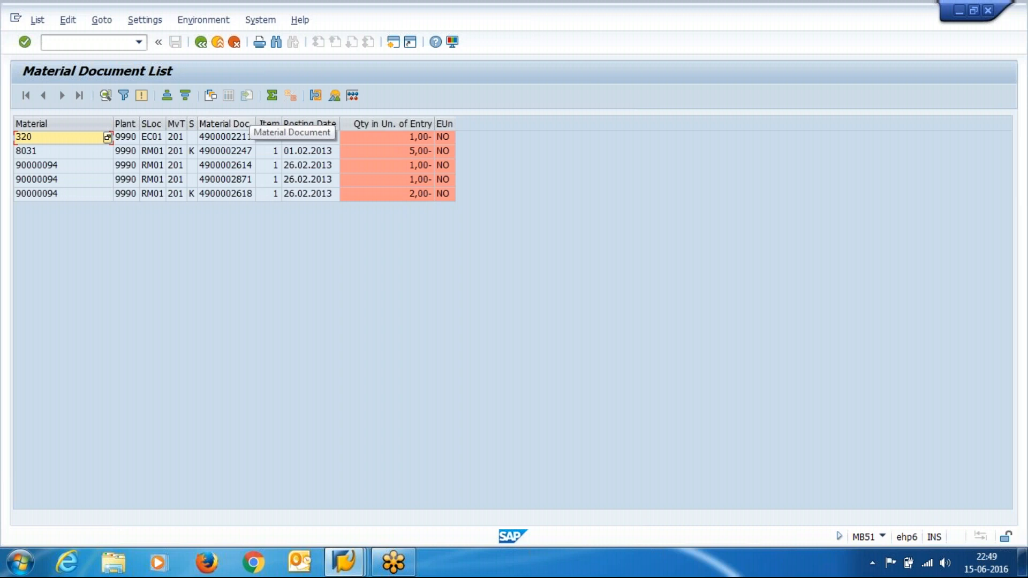
Add the Cost Center column to the displayed columns of the detail list and select that column
{"action": "left_click", "coordinate": [212, 95]}
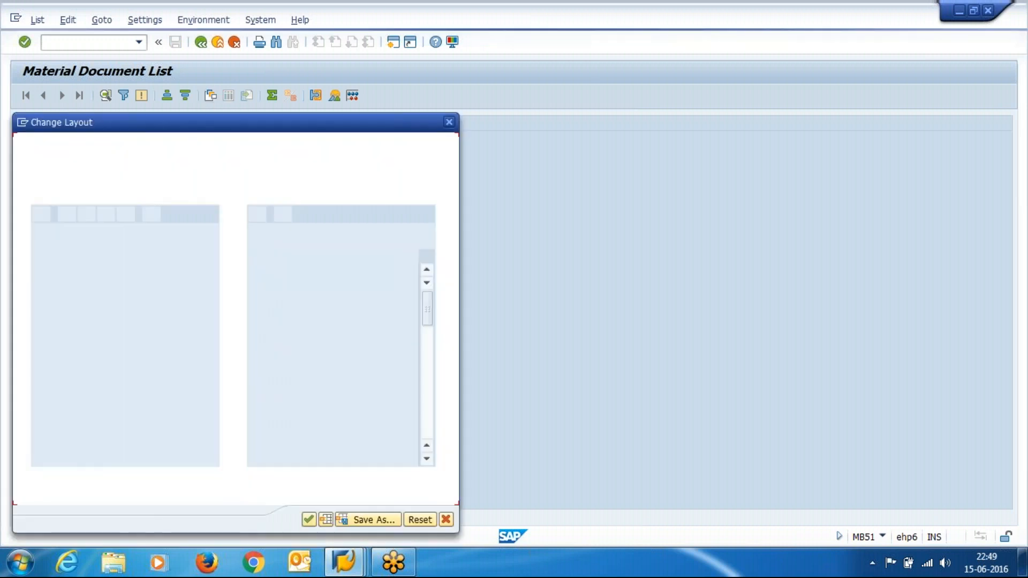
{"action": "left_click", "coordinate": [277, 256]}
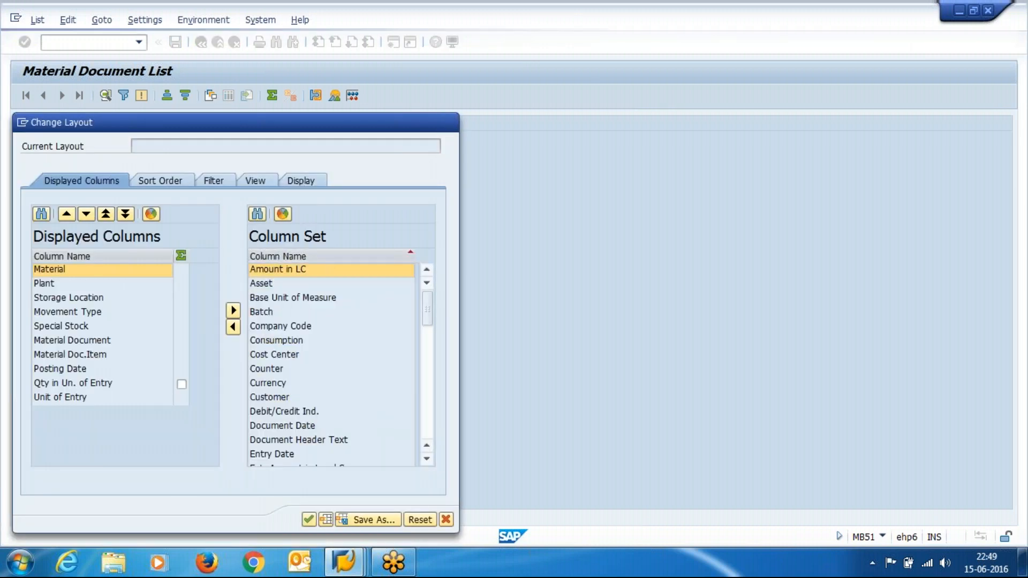
{"action": "double_click", "coordinate": [277, 354]}
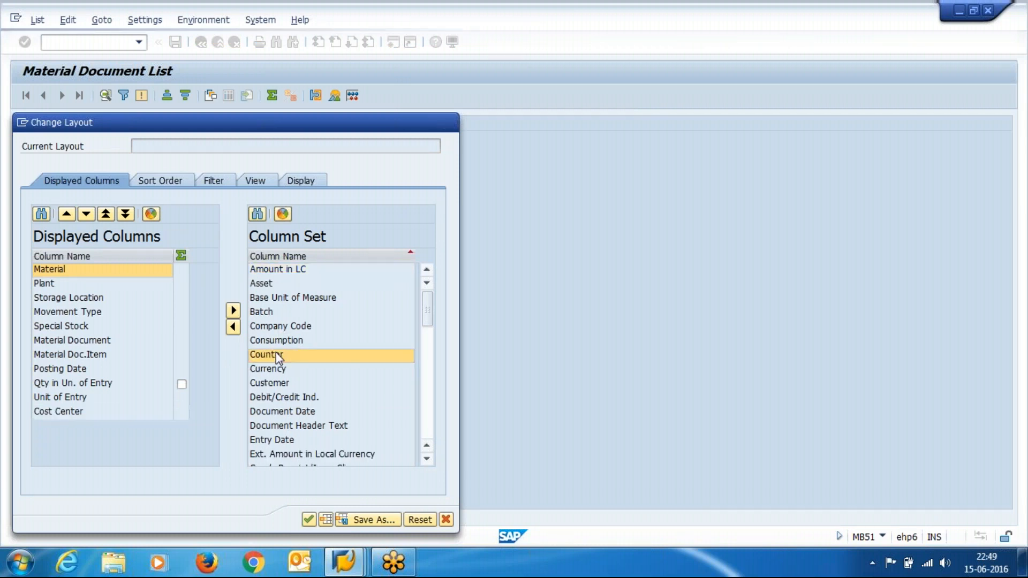
{"action": "left_click", "coordinate": [309, 520]}
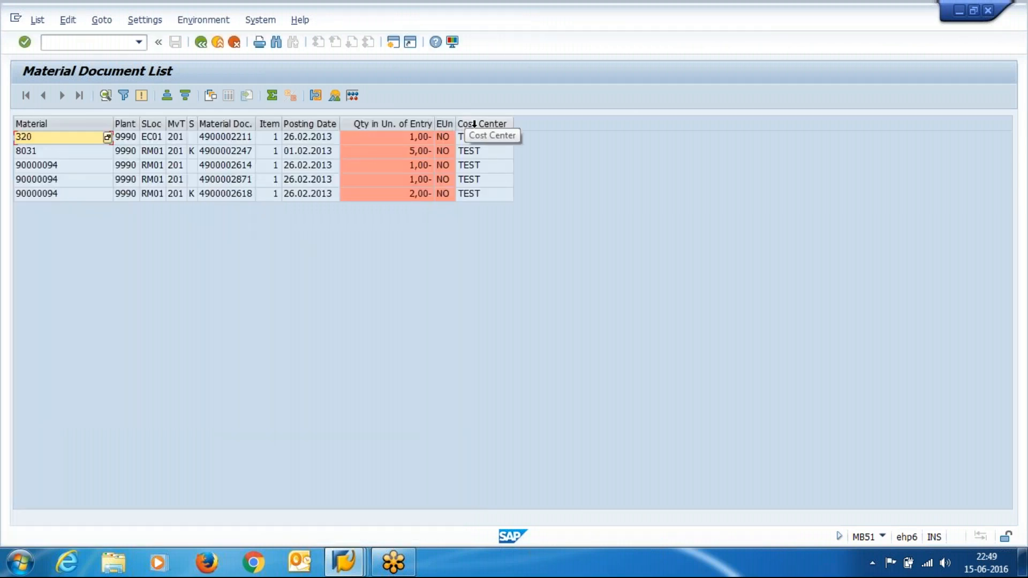
{"action": "left_click", "coordinate": [474, 124]}
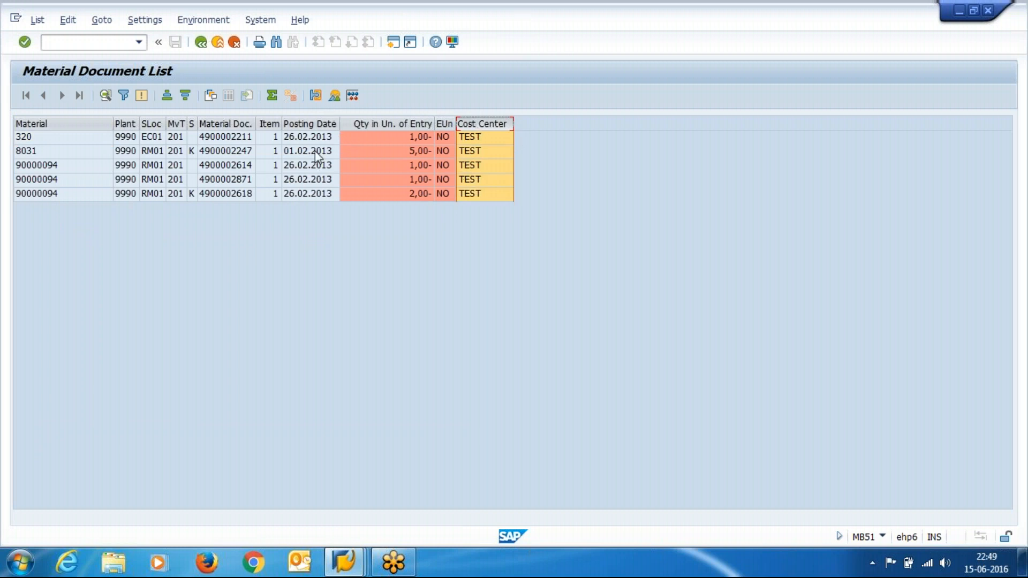
Add the Amount in LC column to the displayed columns of the material document list
{"action": "left_click", "coordinate": [211, 96]}
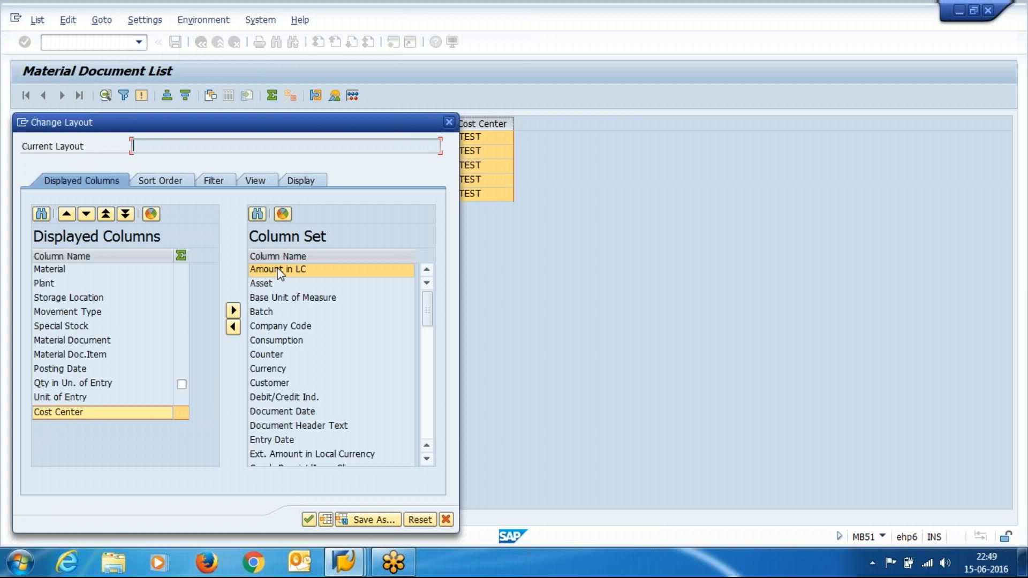
{"action": "double_click", "coordinate": [279, 270]}
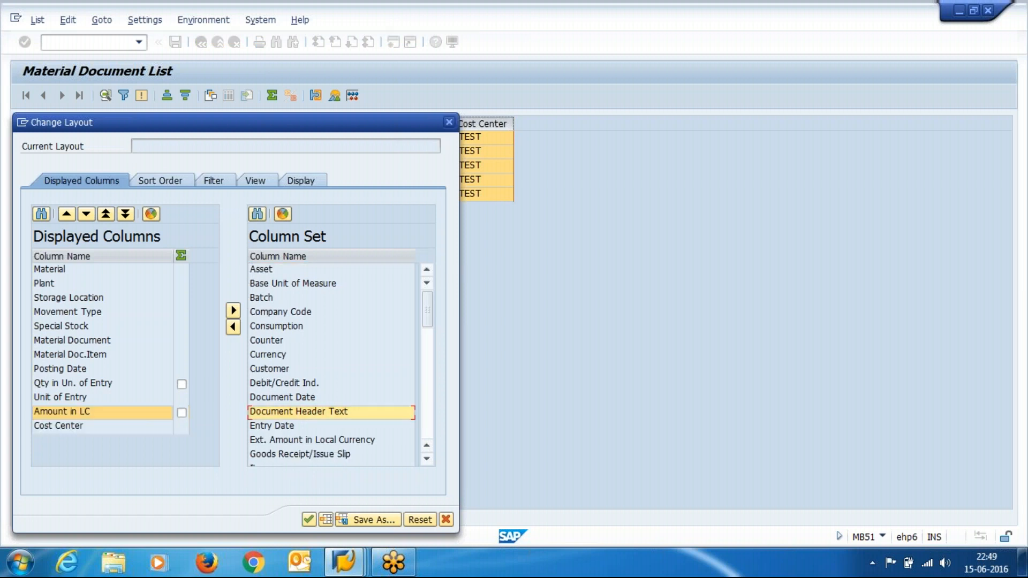
{"action": "left_click", "coordinate": [309, 519]}
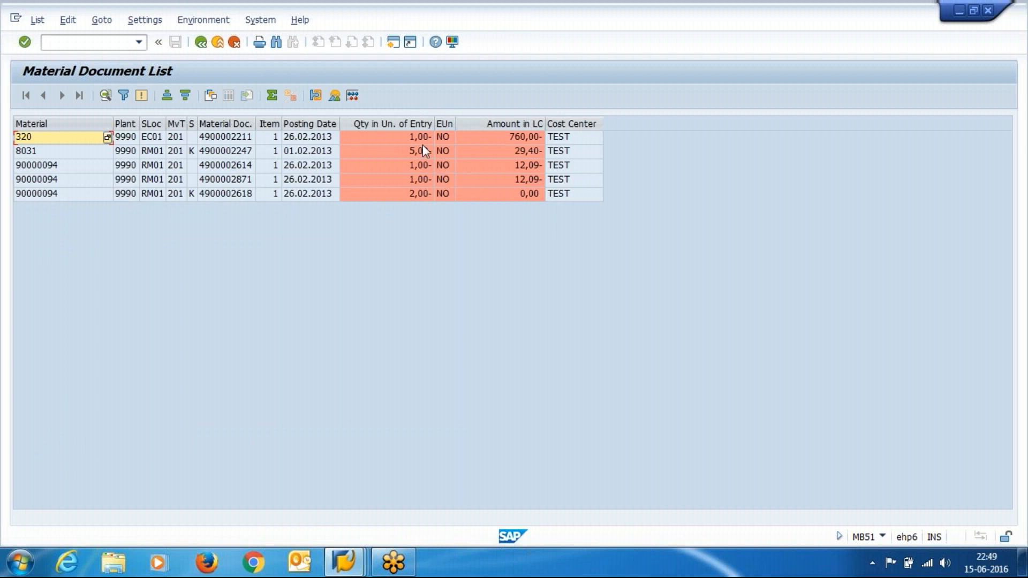
Total the Qty in Un. of Entry and Amount in LC columns of the material document list
{"action": "left_click", "coordinate": [420, 124]}
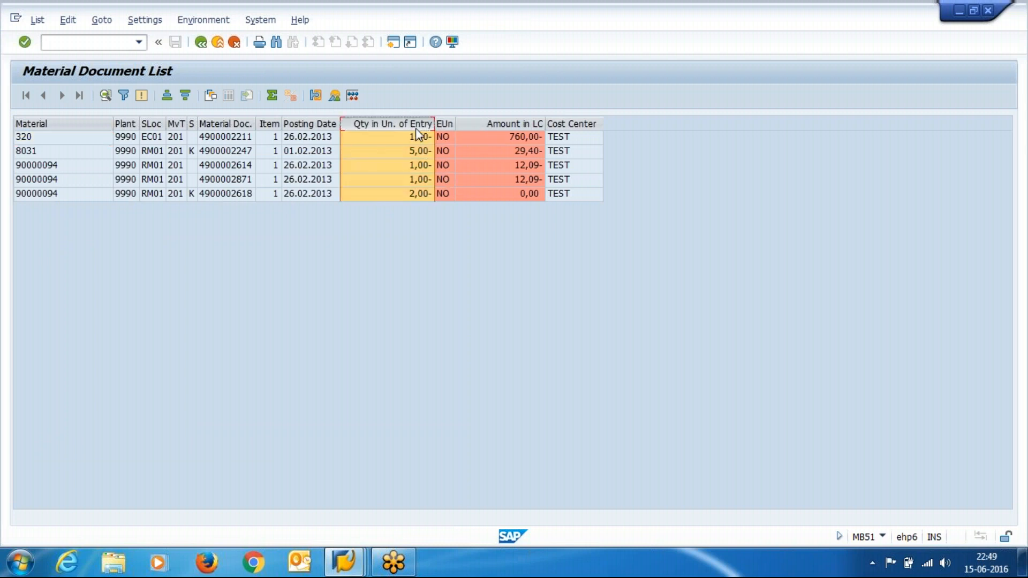
{"action": "left_click", "coordinate": [271, 95]}
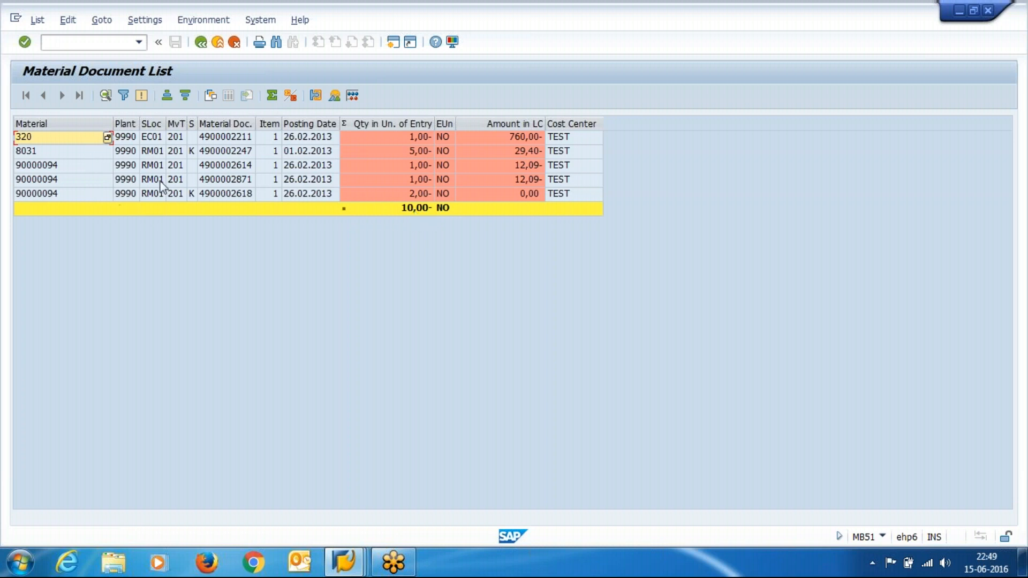
{"action": "left_click", "coordinate": [489, 124]}
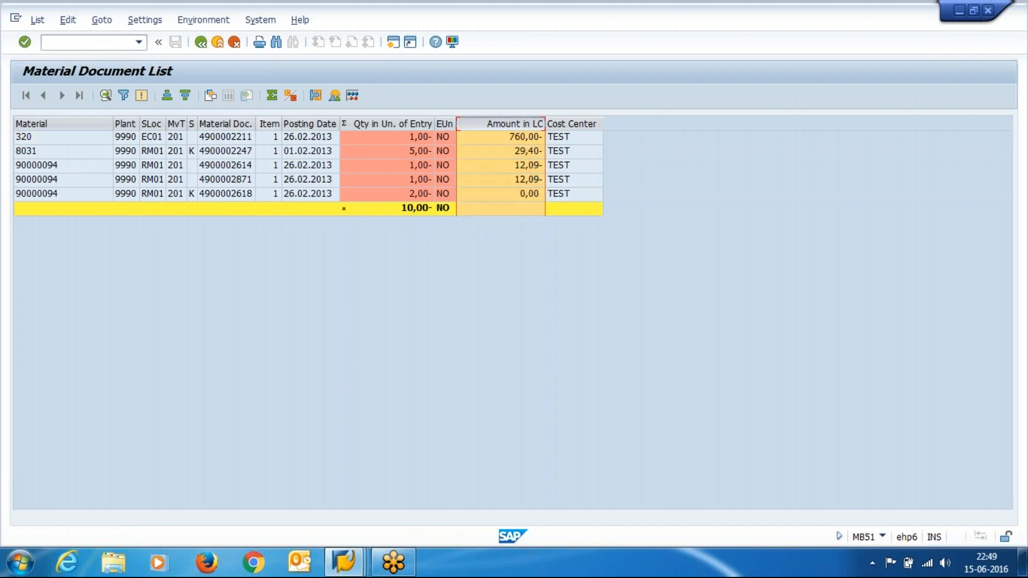
{"action": "left_click", "coordinate": [272, 96]}
{"action": "left_click", "coordinate": [526, 211]}
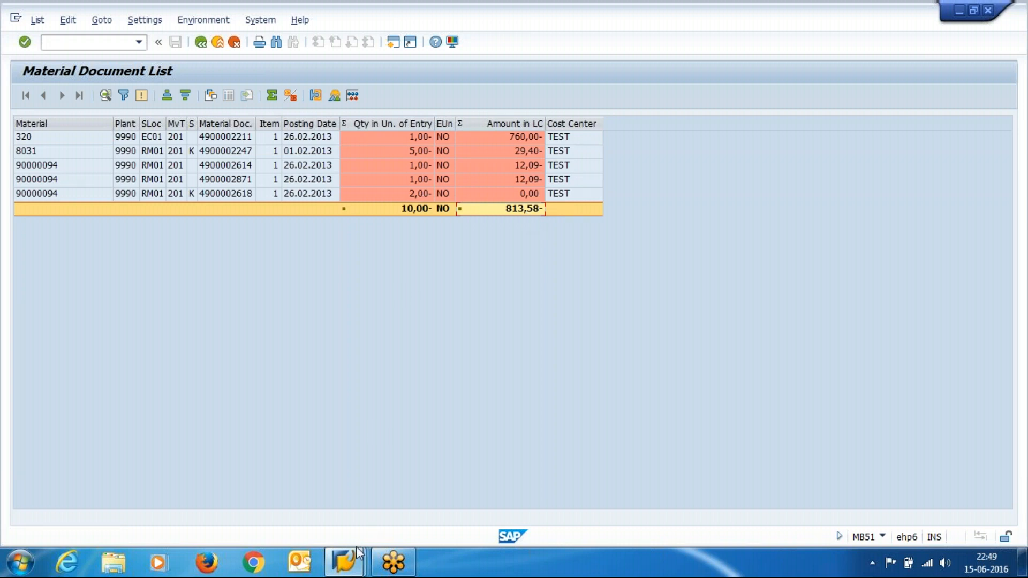
Switch to the Enter Goods Issue session and review the cost center consumption entries 201 and 202 among the possible movement types
{"action": "mouse_move", "coordinate": [358, 554]}
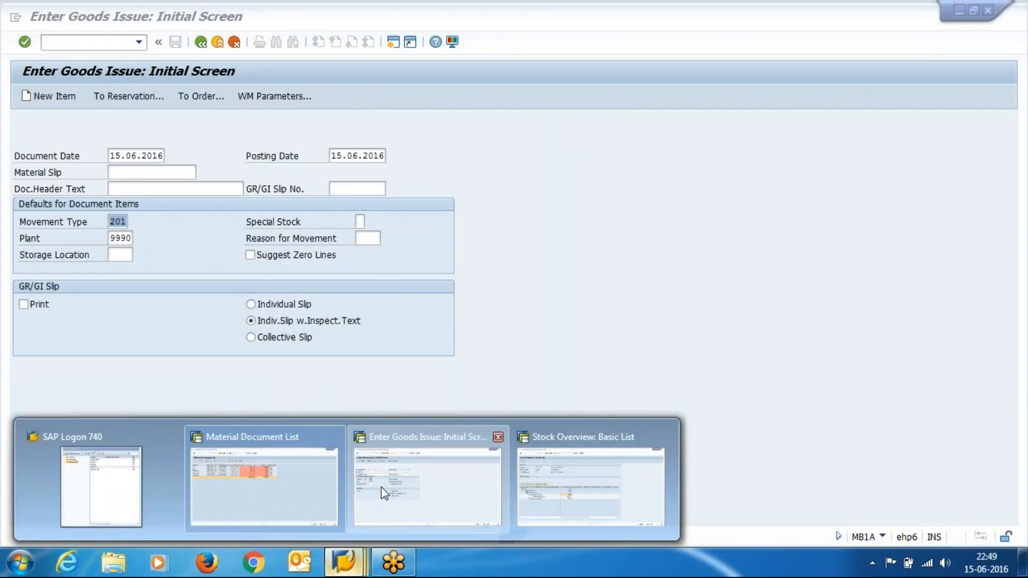
{"action": "left_click", "coordinate": [381, 487]}
{"action": "left_click", "coordinate": [124, 221]}
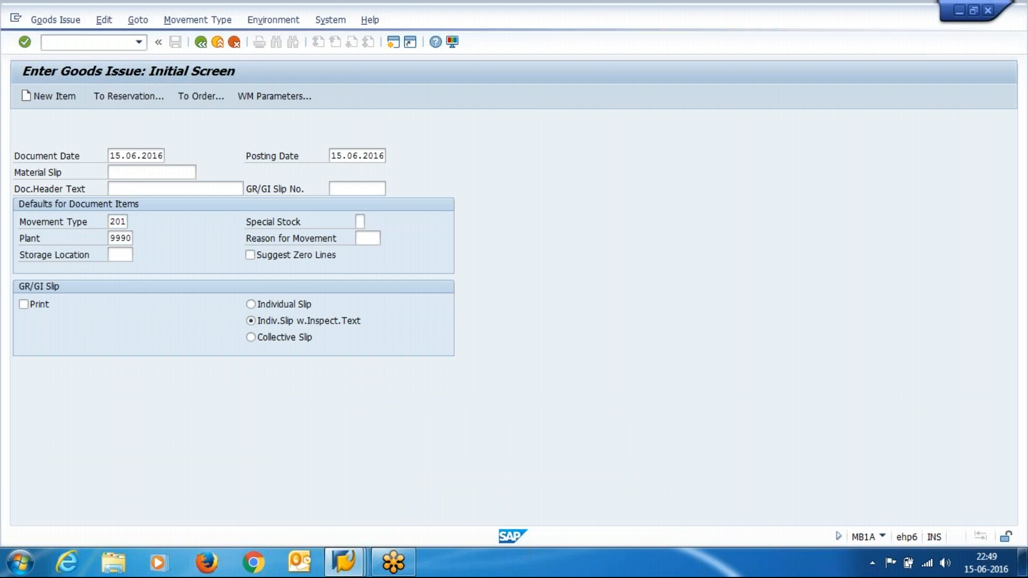
{"action": "key", "text": "F4"}
{"action": "left_click", "coordinate": [128, 174]}
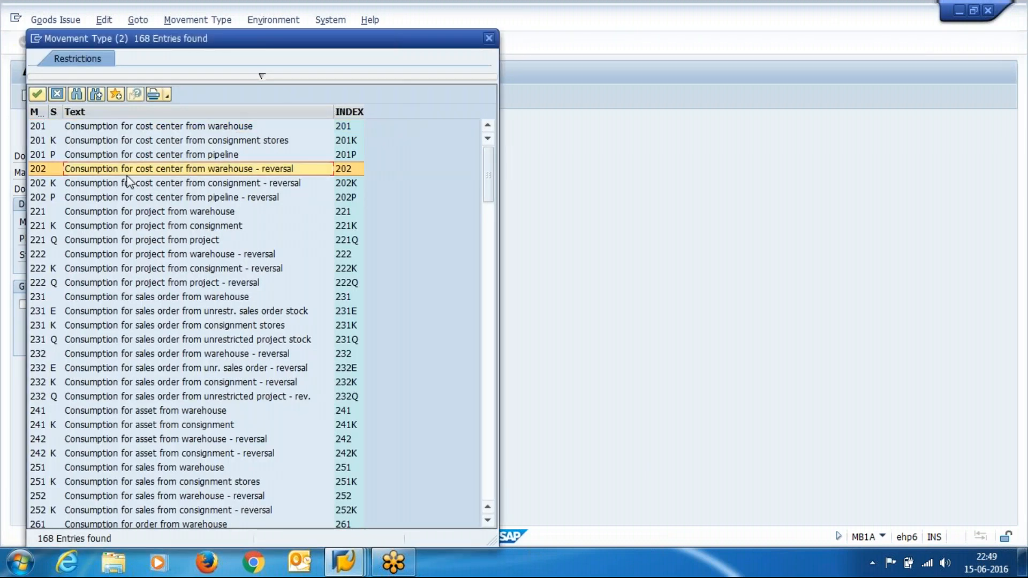
{"action": "key", "text": "Up"}
{"action": "key", "text": "Up"}
{"action": "key", "text": "Up"}
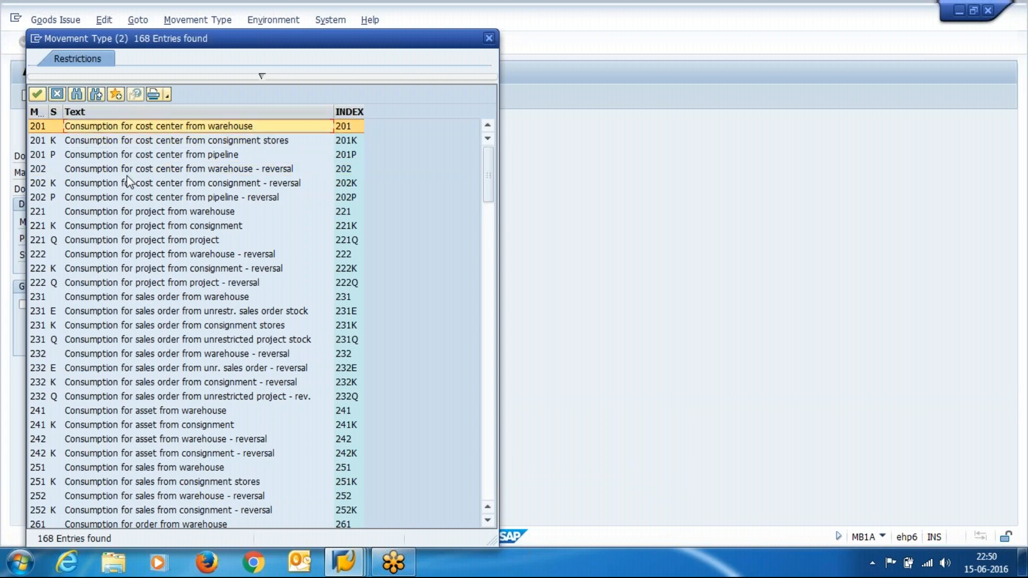
{"action": "key", "text": "Down"}
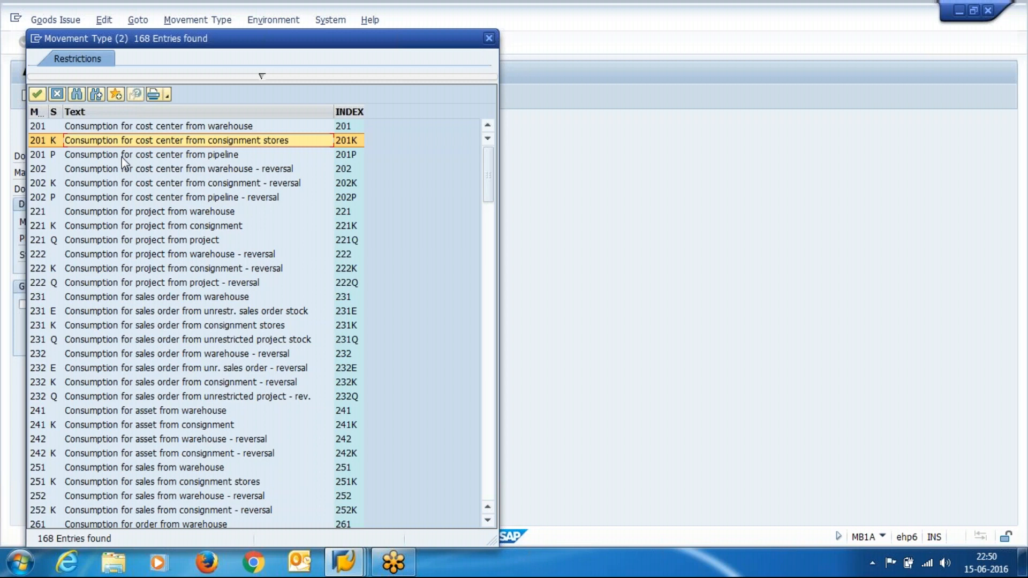
{"action": "key", "text": "Down"}
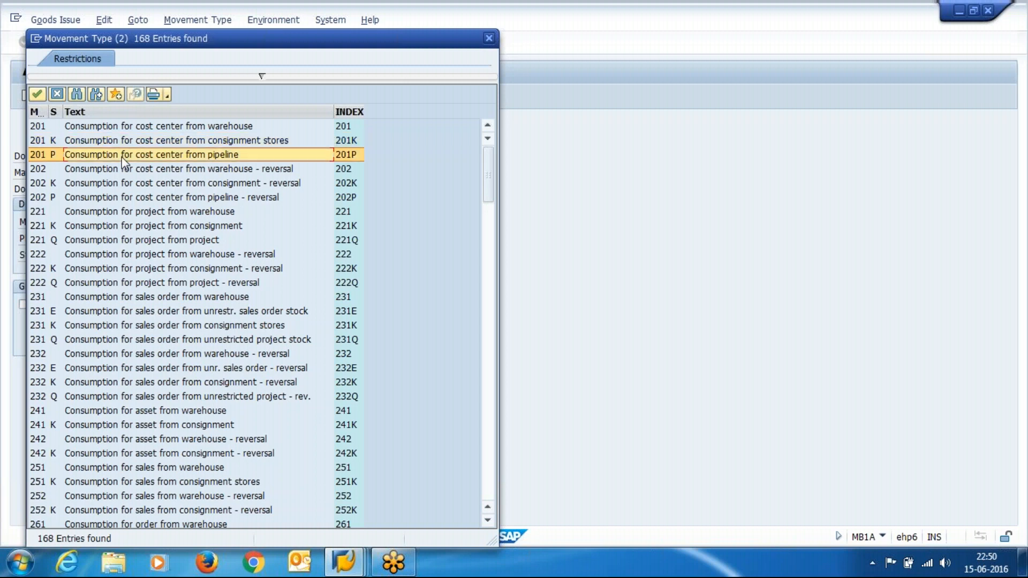
Review the possible movement types for project, sales order, asset and sales consumption, up to the 261 order consumption entries
{"action": "key", "text": "Down"}
{"action": "key", "text": "Down"}
{"action": "key", "text": "Down"}
{"action": "key", "text": "Down"}
{"action": "key", "text": "Down"}
{"action": "key", "text": "Down"}
{"action": "key", "text": "Down"}
{"action": "key", "text": "Down"}
{"action": "key", "text": "Down"}
{"action": "key", "text": "Down"}
{"action": "key", "text": "Down"}
{"action": "key", "text": "Down"}
{"action": "key", "text": "Down"}
{"action": "key", "text": "Down"}
{"action": "key", "text": "Down"}
{"action": "key", "text": "Down"}
{"action": "key", "text": "Down"}
{"action": "key", "text": "Down"}
{"action": "key", "text": "Down"}
{"action": "key", "text": "Down"}
{"action": "key", "text": "Up"}
{"action": "key", "text": "Up"}
{"action": "key", "text": "Up"}
{"action": "key", "text": "Up"}
{"action": "key", "text": "Up"}
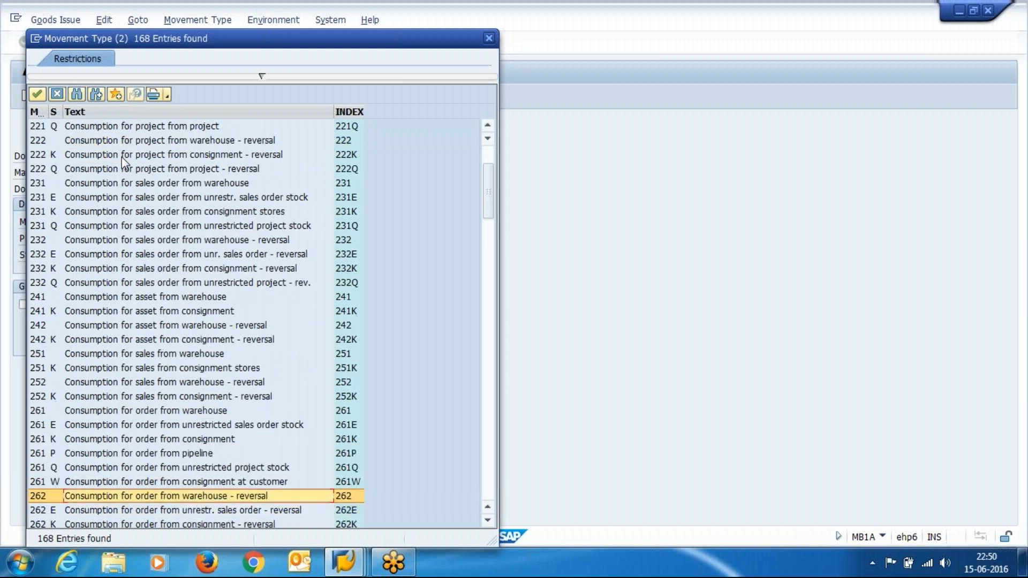
{"action": "key", "text": "Up"}
{"action": "key", "text": "Up"}
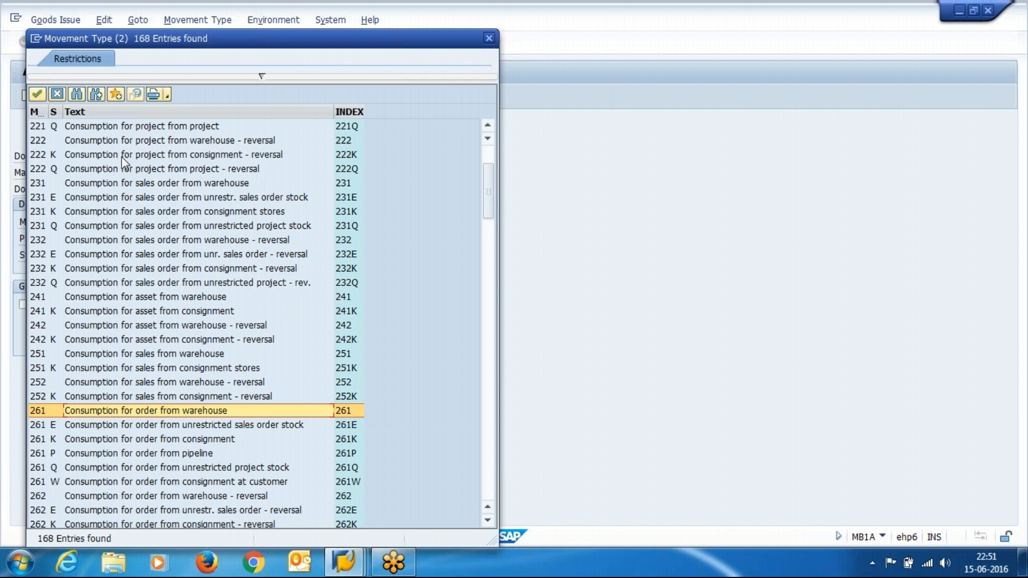
{"action": "key", "text": "Down"}
{"action": "key", "text": "Down"}
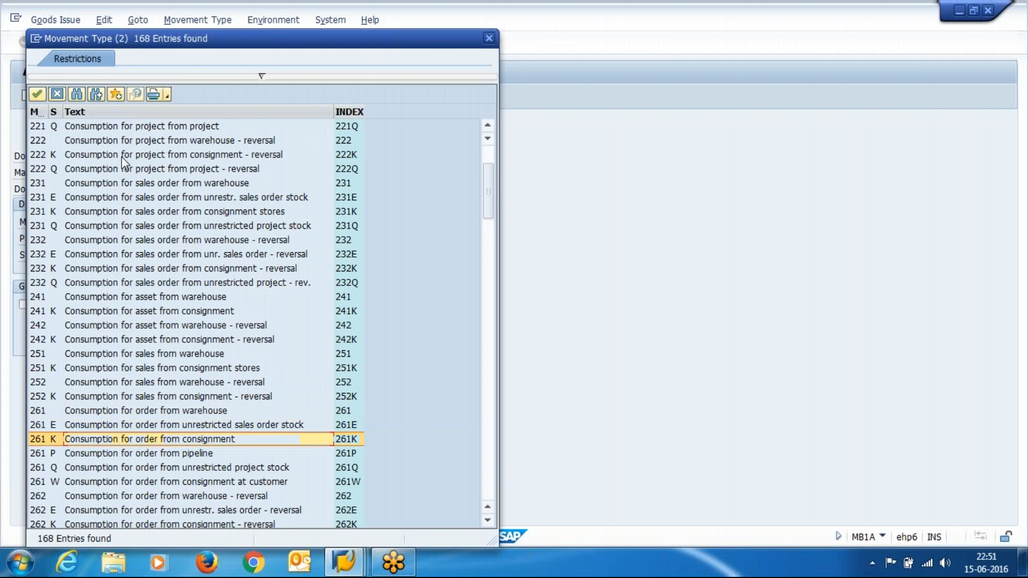
{"action": "key", "text": "Up"}
{"action": "key", "text": "Up"}
Examine the network consumption movement type 281 and its special stock variants in the list of possible values
{"action": "key", "text": "Down"}
{"action": "key", "text": "Down"}
{"action": "key", "text": "Down"}
{"action": "key", "text": "Down"}
{"action": "key", "text": "Down"}
{"action": "key", "text": "Down"}
{"action": "key", "text": "Down"}
{"action": "key", "text": "Down"}
{"action": "key", "text": "Down"}
{"action": "key", "text": "Down"}
{"action": "key", "text": "Down"}
{"action": "key", "text": "Down"}
{"action": "key", "text": "Down"}
{"action": "key", "text": "Down"}
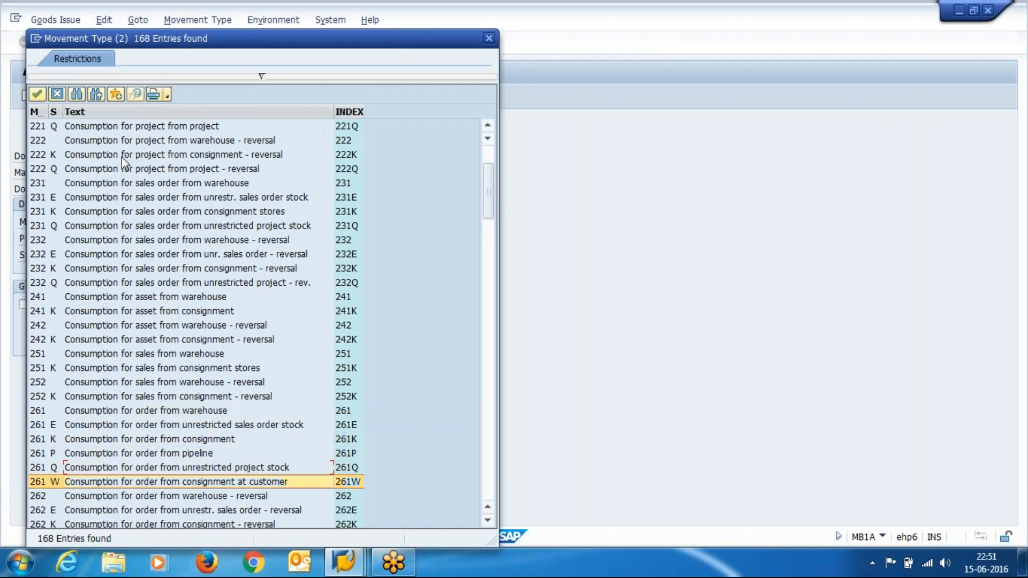
{"action": "key", "text": "Up"}
{"action": "key", "text": "Up"}
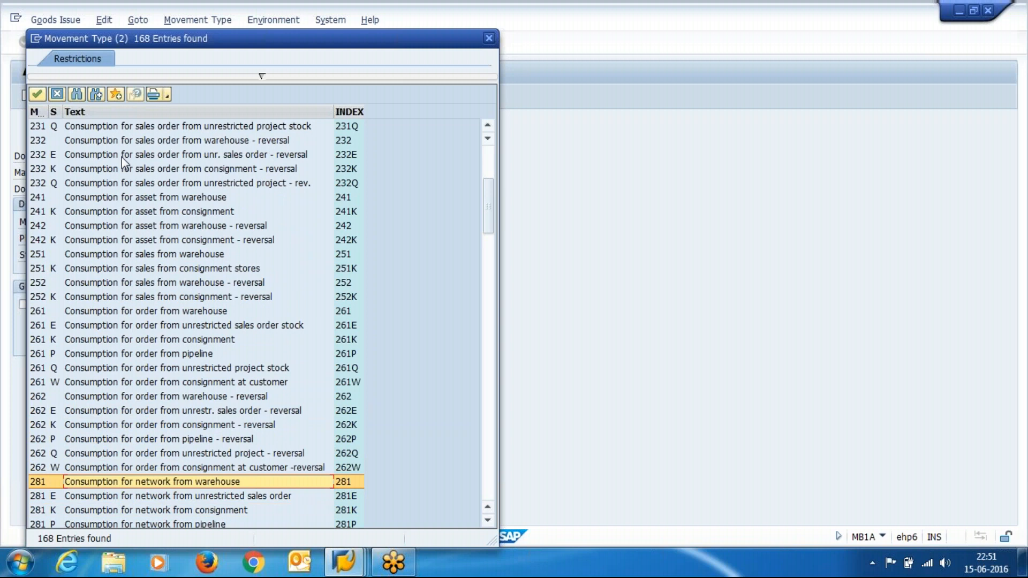
{"action": "key", "text": "Down"}
{"action": "key", "text": "Down"}
{"action": "key", "text": "Down"}
{"action": "key", "text": "Down"}
{"action": "key", "text": "Up"}
{"action": "key", "text": "Up"}
{"action": "key", "text": "Up"}
{"action": "key", "text": "Up"}
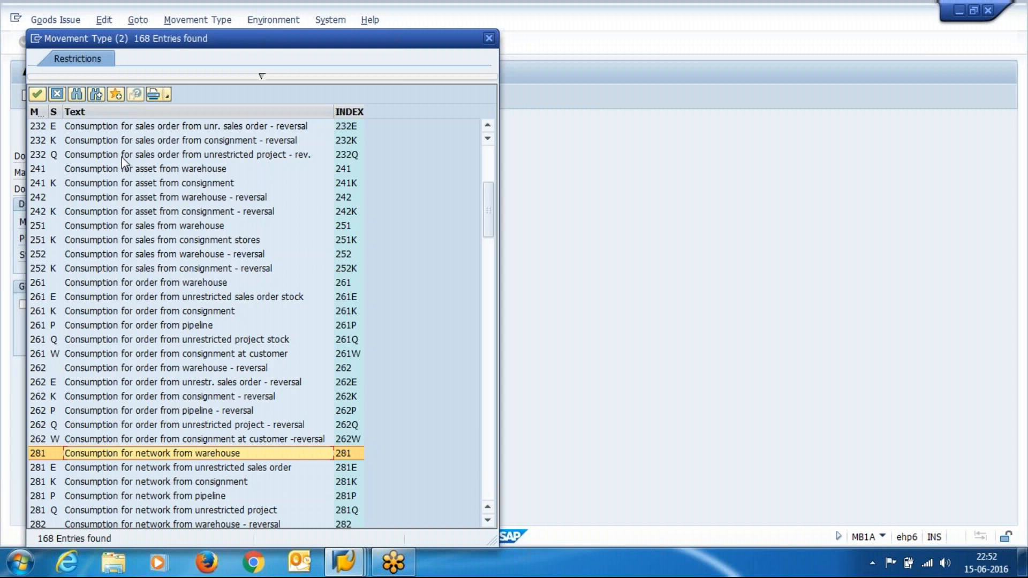
{"action": "left_click", "coordinate": [51, 456]}
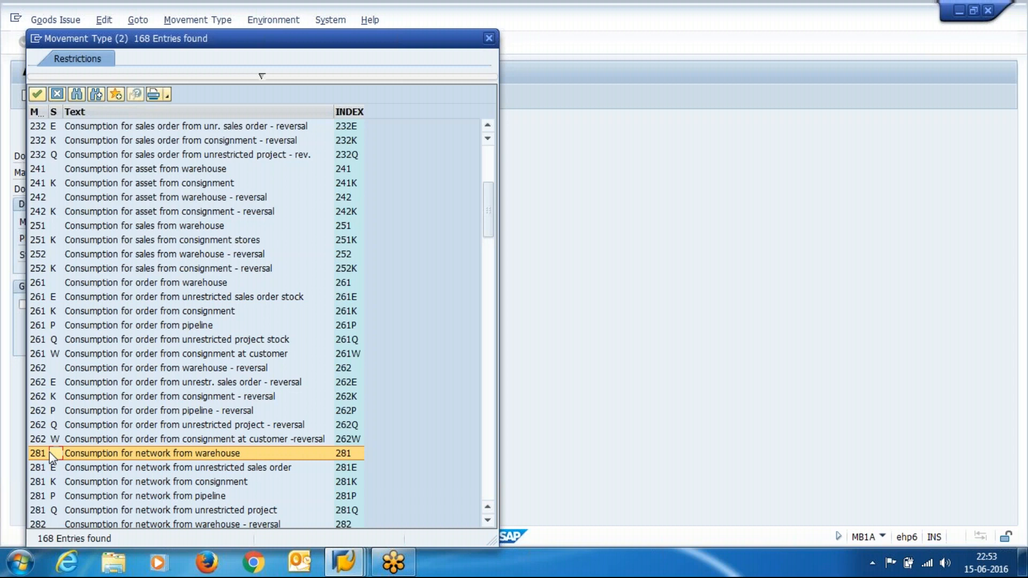
{"action": "left_click", "coordinate": [70, 514]}
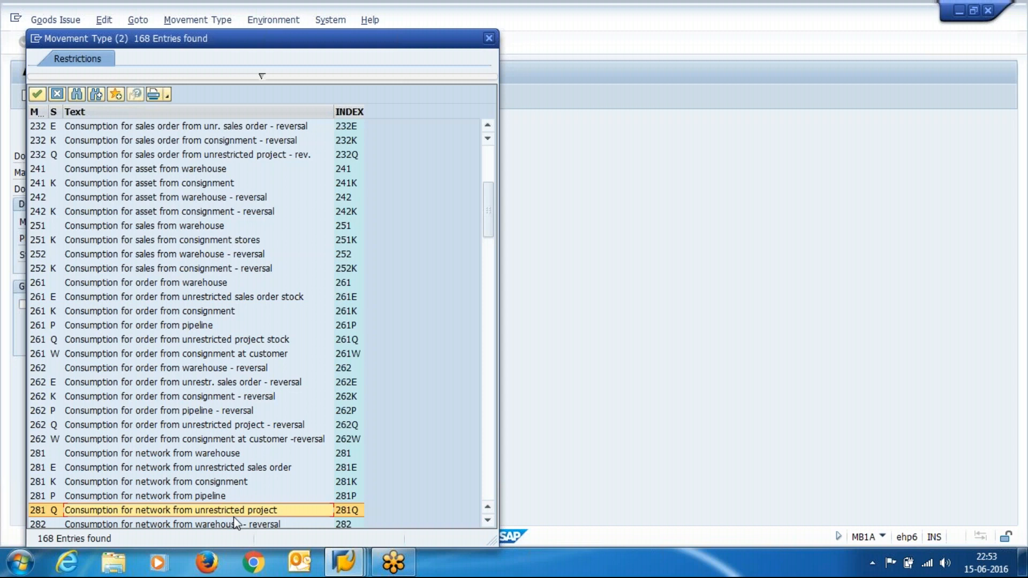
Review the 282 network reversals and the 291 and 292 movement types for all account assignments
{"action": "key", "text": "Down"}
{"action": "key", "text": "Down"}
{"action": "key", "text": "Down"}
{"action": "key", "text": "Down"}
{"action": "key", "text": "Down"}
{"action": "key", "text": "Down"}
{"action": "key", "text": "Down"}
{"action": "key", "text": "Down"}
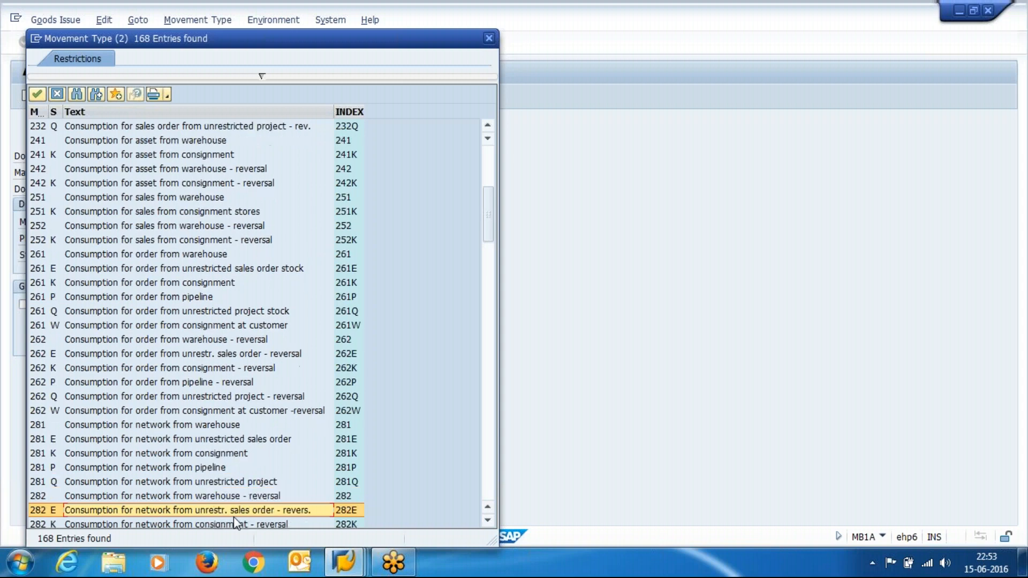
{"action": "key", "text": "Down"}
{"action": "key", "text": "Down"}
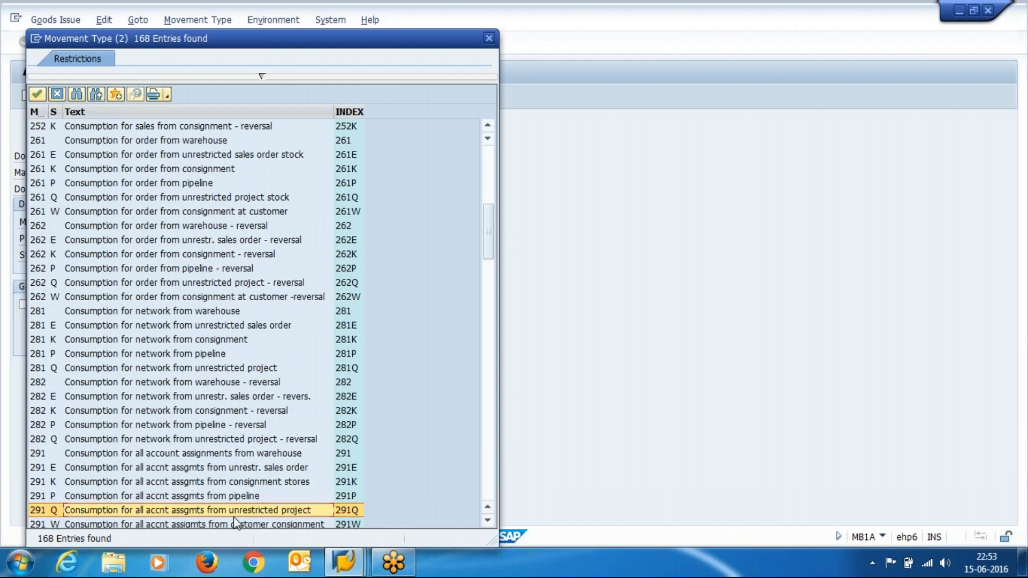
{"action": "key", "text": "Down"}
{"action": "key", "text": "Down"}
{"action": "key", "text": "Down"}
{"action": "key", "text": "Down"}
{"action": "key", "text": "Down"}
{"action": "key", "text": "Down"}
{"action": "key", "text": "Down"}
{"action": "key", "text": "Down"}
{"action": "key", "text": "Down"}
{"action": "key", "text": "Down"}
{"action": "key", "text": "Down"}
{"action": "key", "text": "Down"}
{"action": "key", "text": "Down"}
{"action": "key", "text": "Down"}
{"action": "key", "text": "Down"}
{"action": "key", "text": "Down"}
{"action": "key", "text": "Down"}
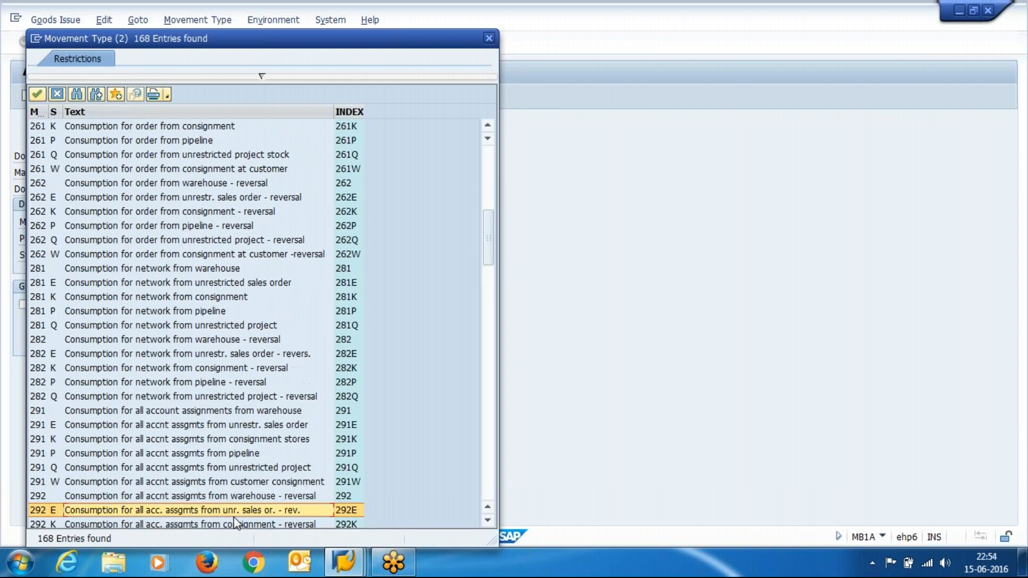
Review the remaining goods issue movement types, from sampling and scrapping through adjustment postings to the 900 and 901 cost center entries
{"action": "key", "text": "Down"}
{"action": "key", "text": "Down"}
{"action": "key", "text": "Down"}
{"action": "key", "text": "Down"}
{"action": "key", "text": "Down"}
{"action": "key", "text": "Down"}
{"action": "key", "text": "Down"}
{"action": "key", "text": "Down"}
{"action": "key", "text": "Down"}
{"action": "key", "text": "Down"}
{"action": "key", "text": "Down"}
{"action": "key", "text": "Down"}
{"action": "key", "text": "Down"}
{"action": "key", "text": "Down"}
{"action": "key", "text": "Down"}
{"action": "key", "text": "Down"}
{"action": "key", "text": "Down"}
{"action": "key", "text": "Down"}
{"action": "key", "text": "Down"}
{"action": "key", "text": "Down"}
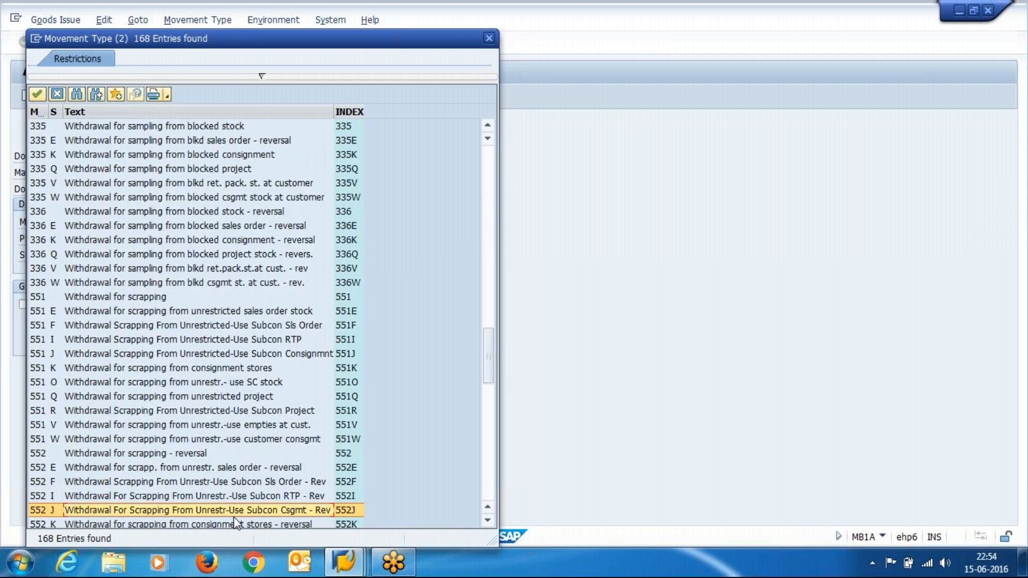
{"action": "key", "text": "Down"}
{"action": "key", "text": "Down"}
{"action": "key", "text": "Down"}
{"action": "key", "text": "Down"}
{"action": "key", "text": "Down"}
{"action": "key", "text": "Down"}
{"action": "key", "text": "Down"}
{"action": "key", "text": "Down"}
{"action": "key", "text": "Down"}
{"action": "key", "text": "Down"}
{"action": "key", "text": "Down"}
{"action": "key", "text": "Down"}
{"action": "key", "text": "Down"}
{"action": "key", "text": "Down"}
{"action": "key", "text": "Down"}
{"action": "key", "text": "Down"}
{"action": "key", "text": "Down"}
{"action": "key", "text": "Down"}
{"action": "key", "text": "Down"}
{"action": "key", "text": "Down"}
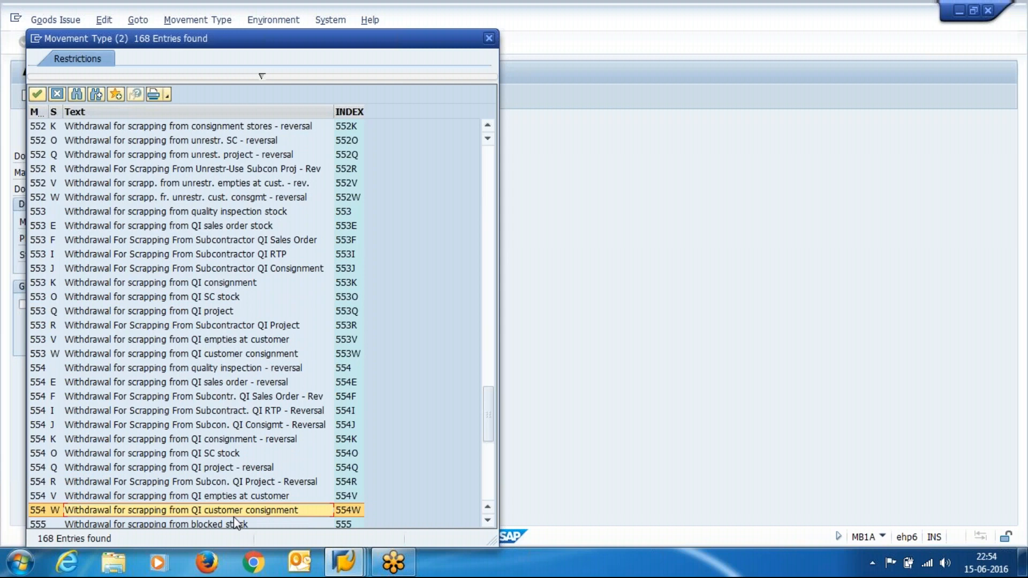
{"action": "key", "text": "Page_Down"}
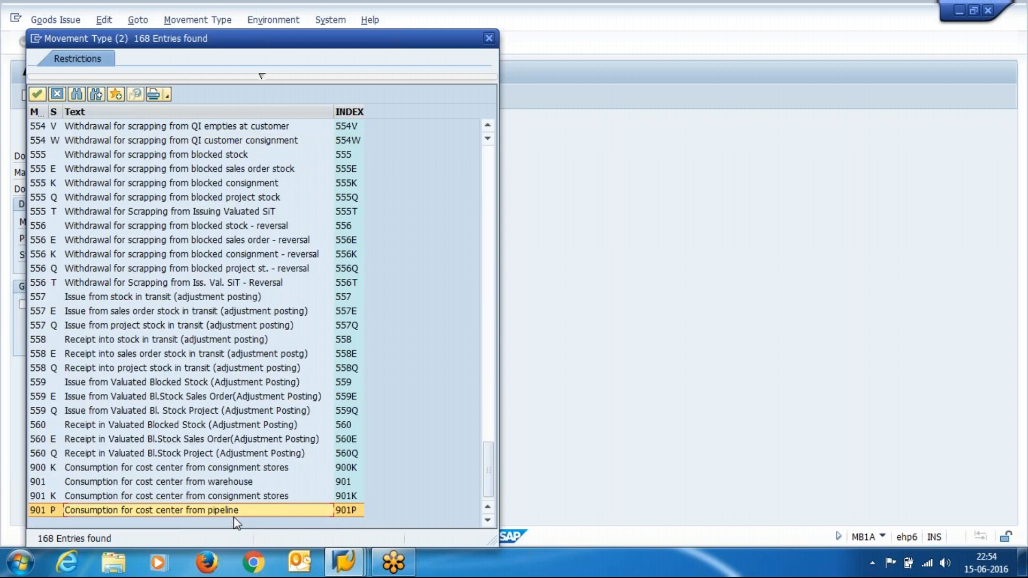
{"action": "key", "text": "Up"}
{"action": "key", "text": "Up"}
{"action": "key", "text": "Up"}
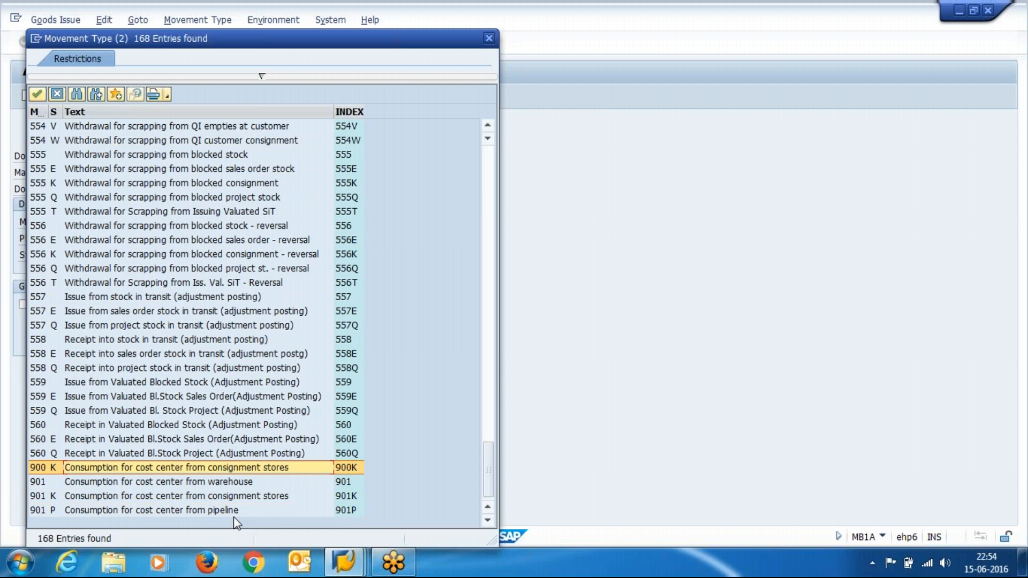